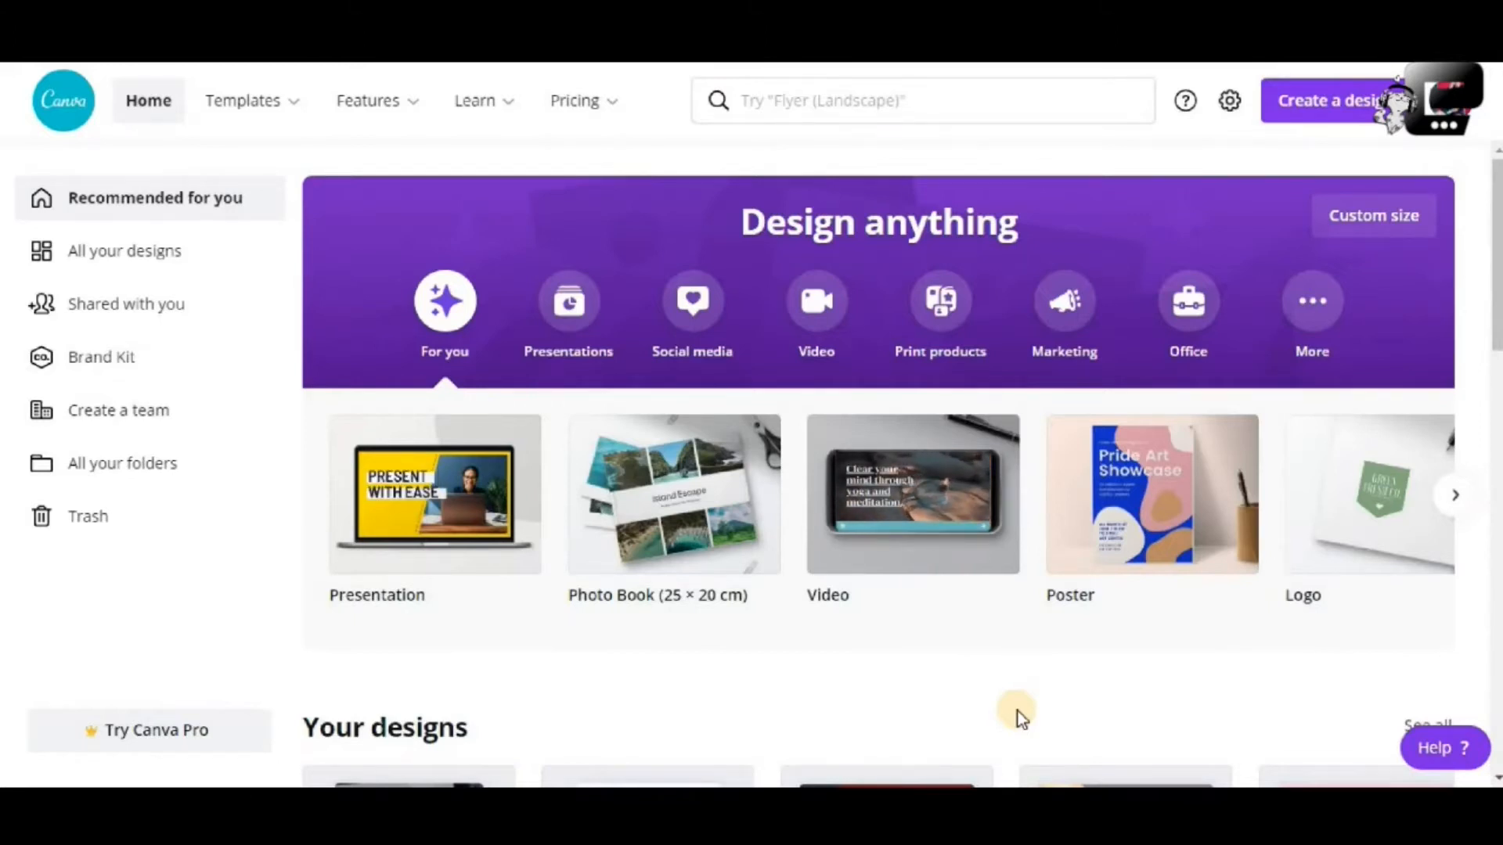
# Show the Templates category menu with Social Media, Personal and Business groups over the home page
pyautogui.moveTo(285, 121)
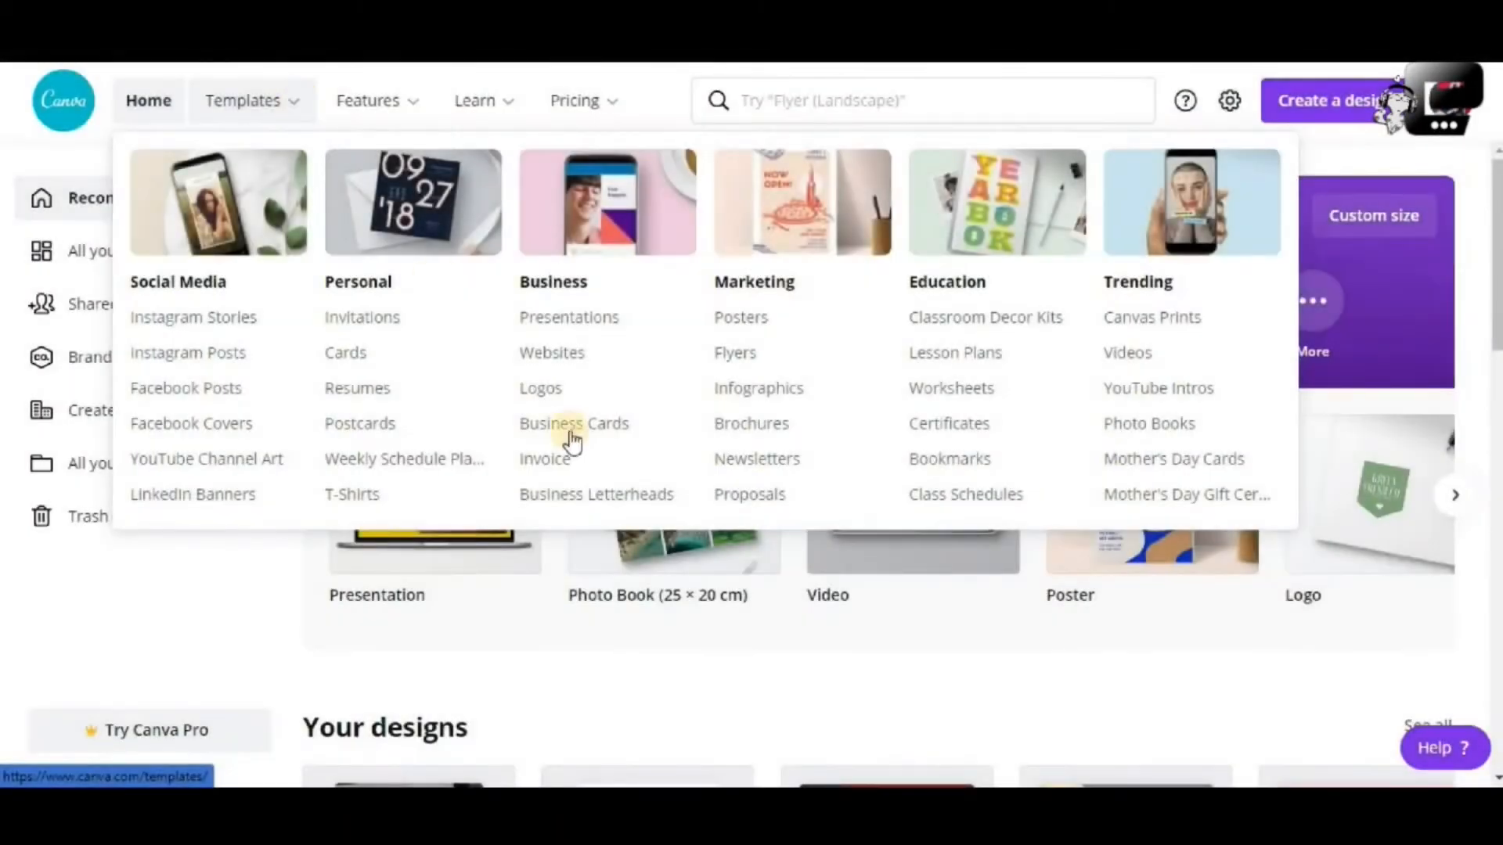
pyautogui.scroll(-4, 852, 717)
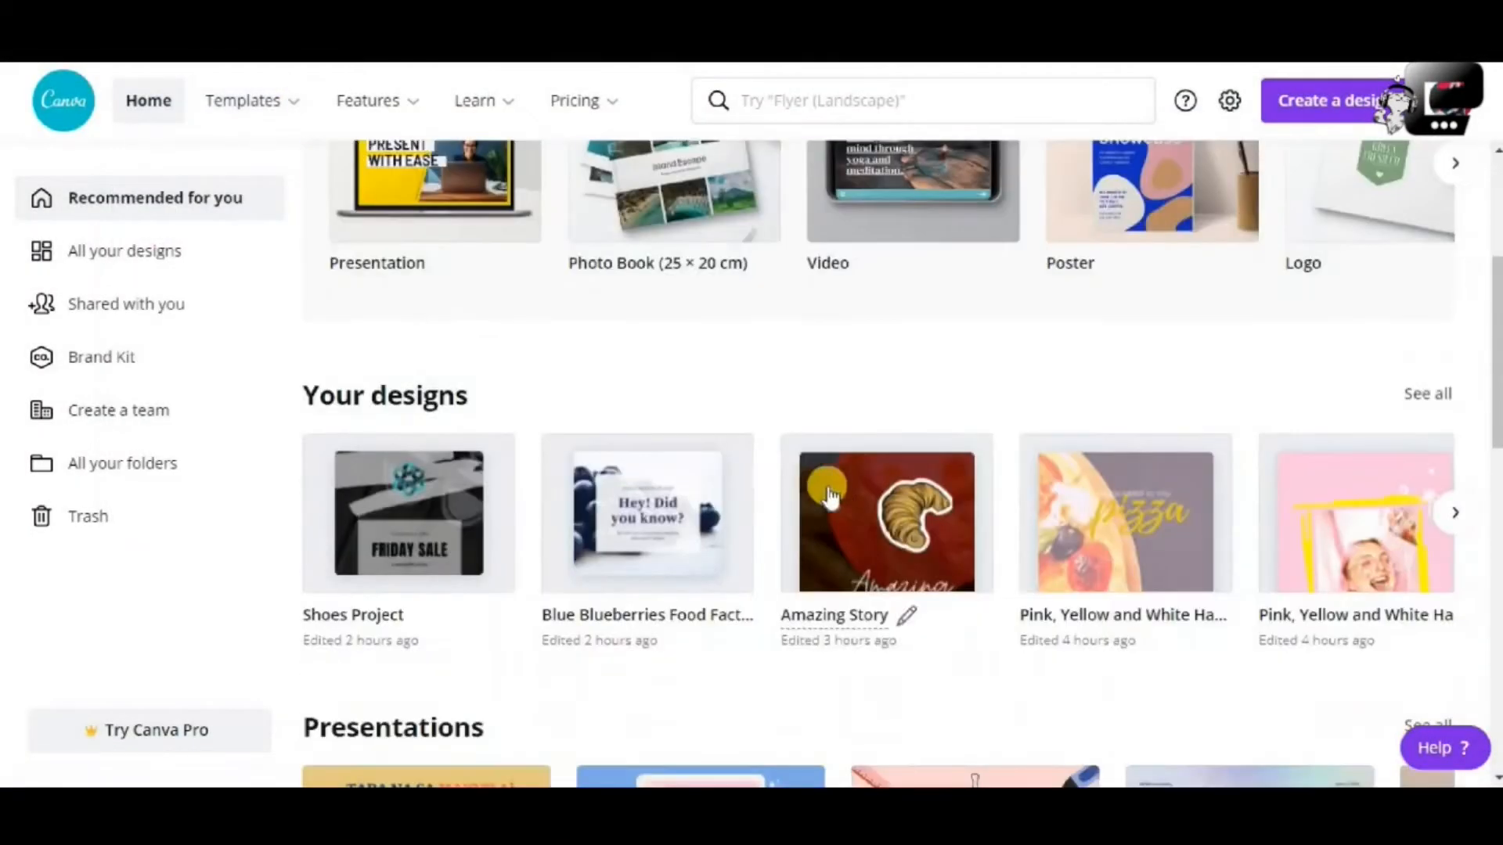
pyautogui.scroll(4, 814, 461)
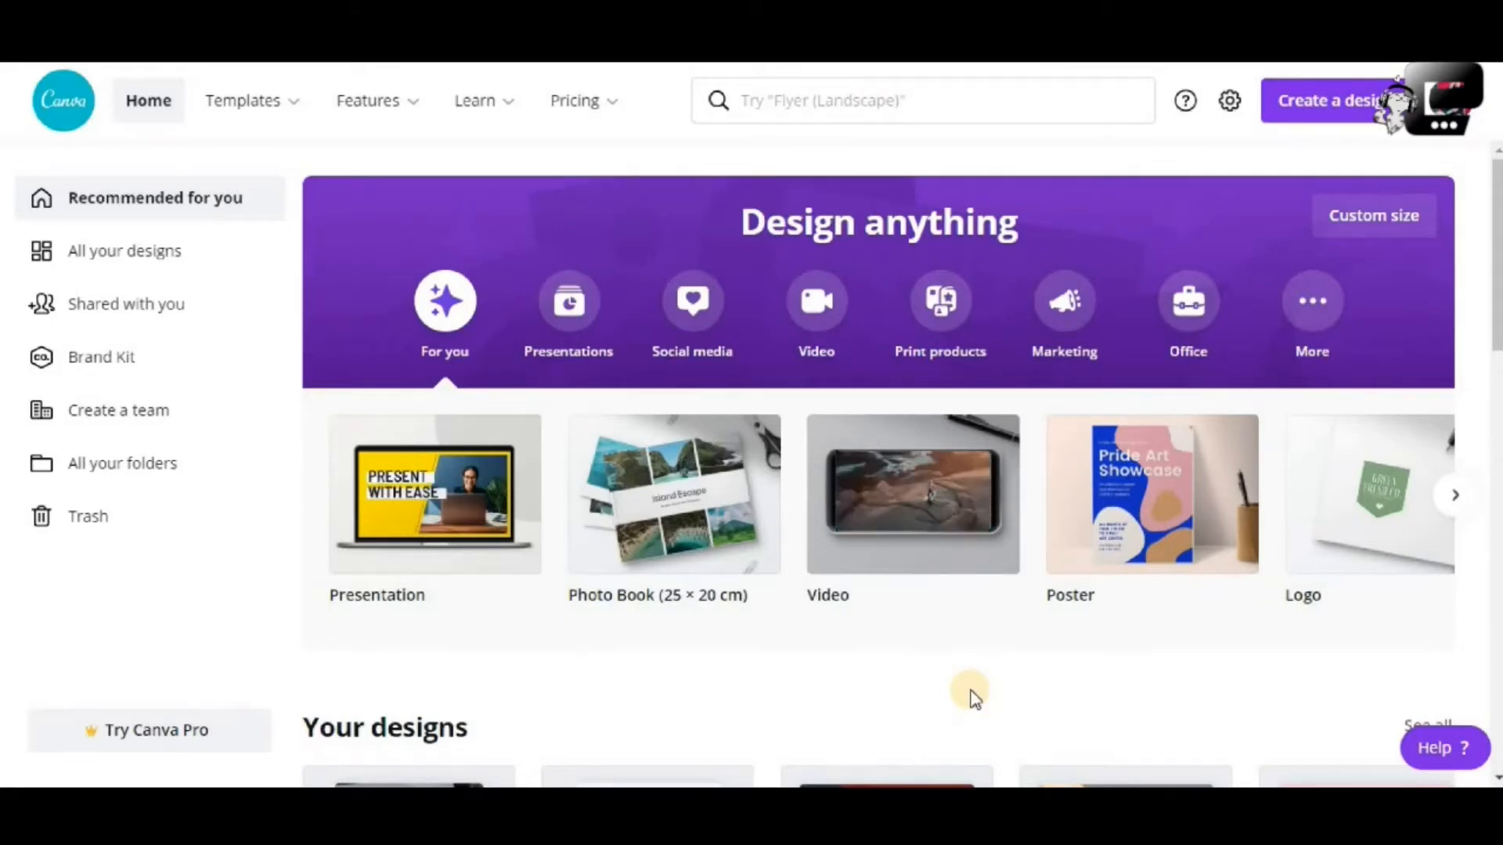
pyautogui.scroll(-5, 973, 696)
pyautogui.scroll(-20, 973, 697)
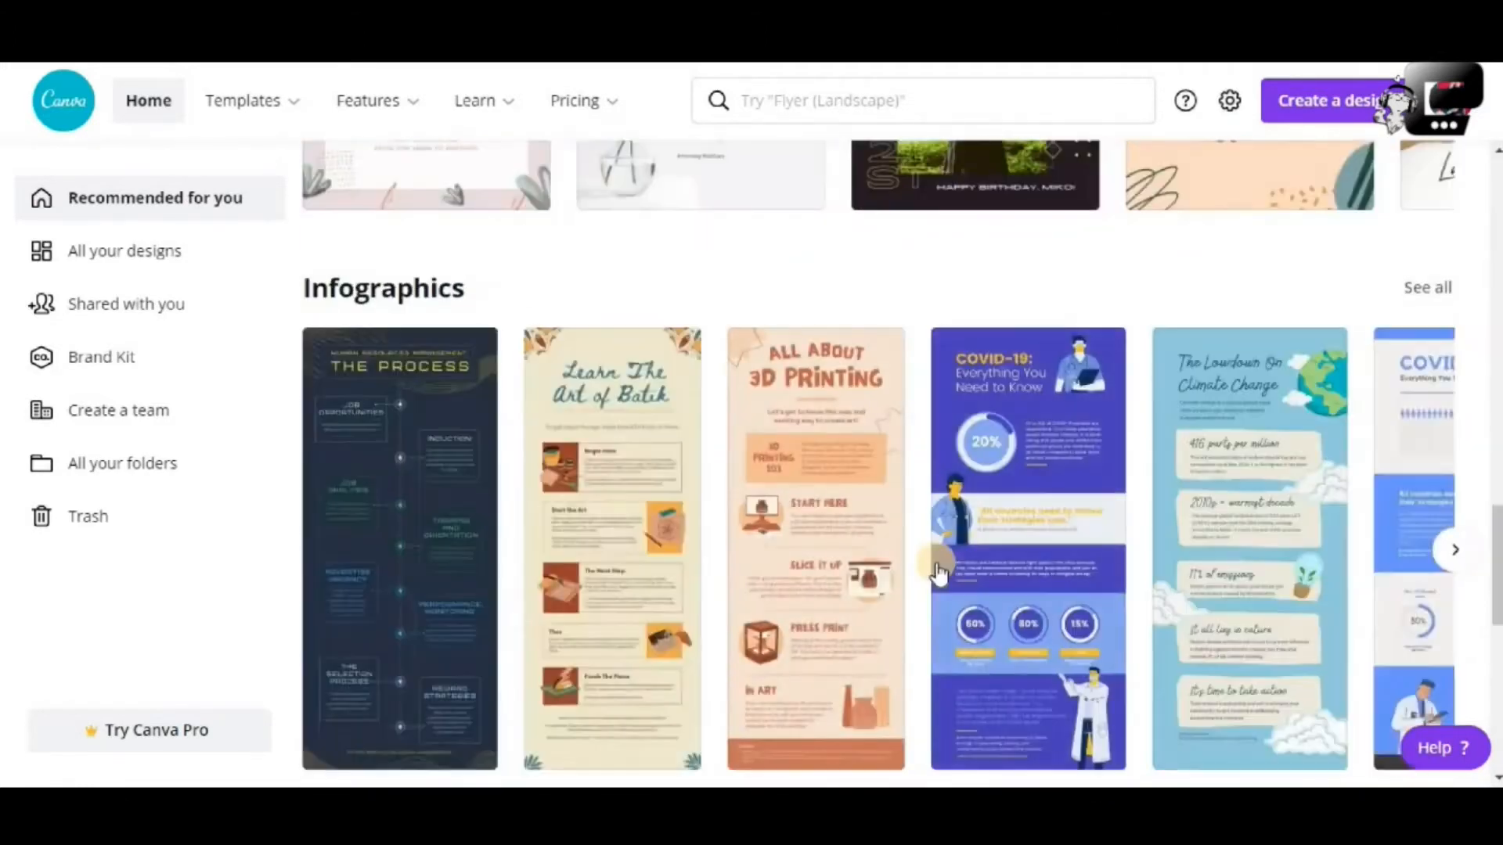
pyautogui.scroll(-6, 939, 574)
pyautogui.scroll(-8, 939, 574)
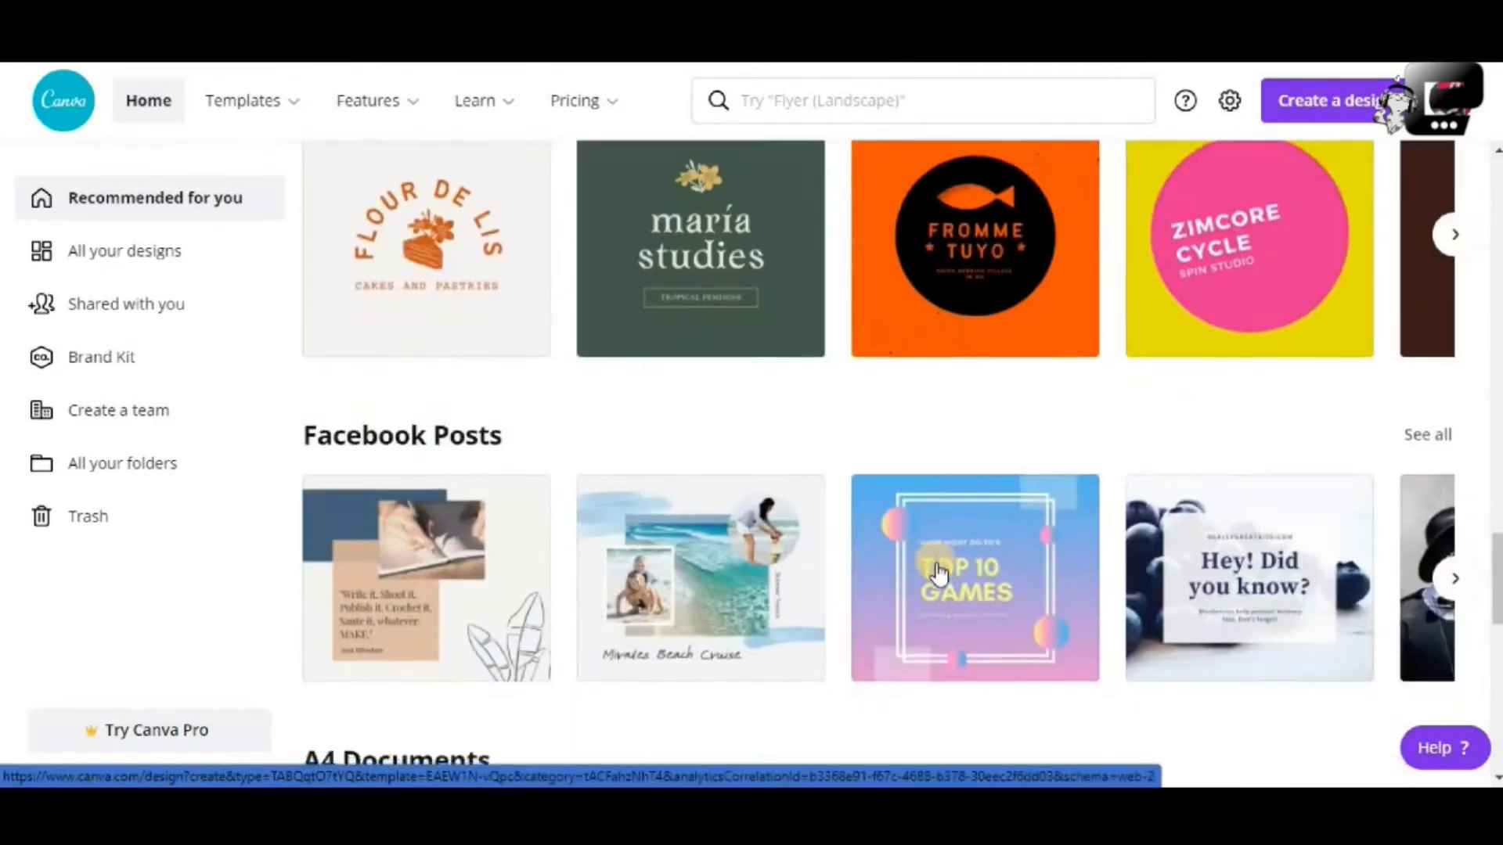
pyautogui.scroll(20, 939, 573)
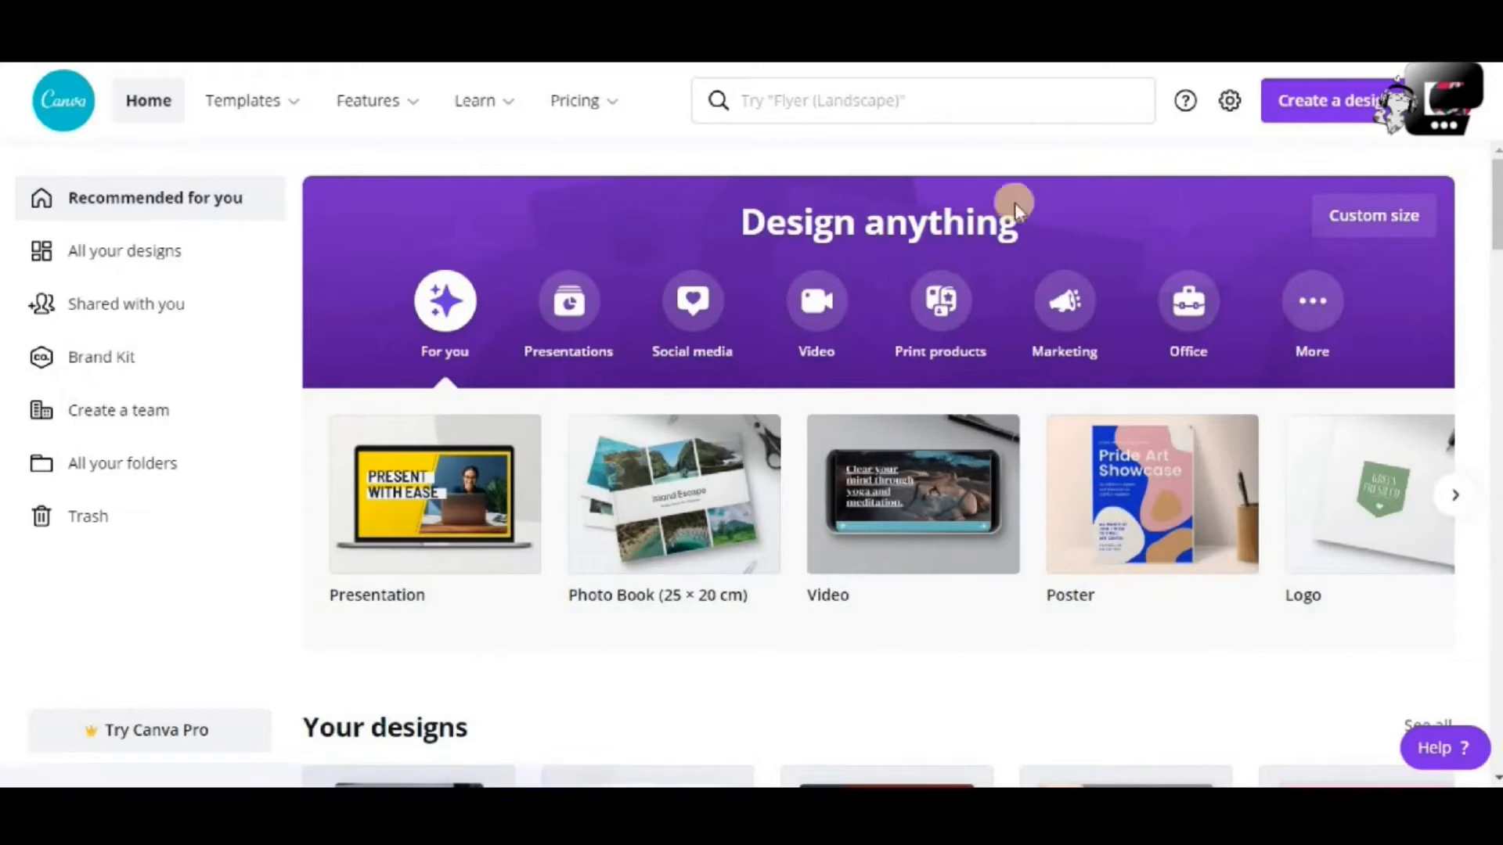
# Browse the Presentations and Social media formats, including YouTube Thumbnail, then bring up the Templates menu
pyautogui.click(552, 333)
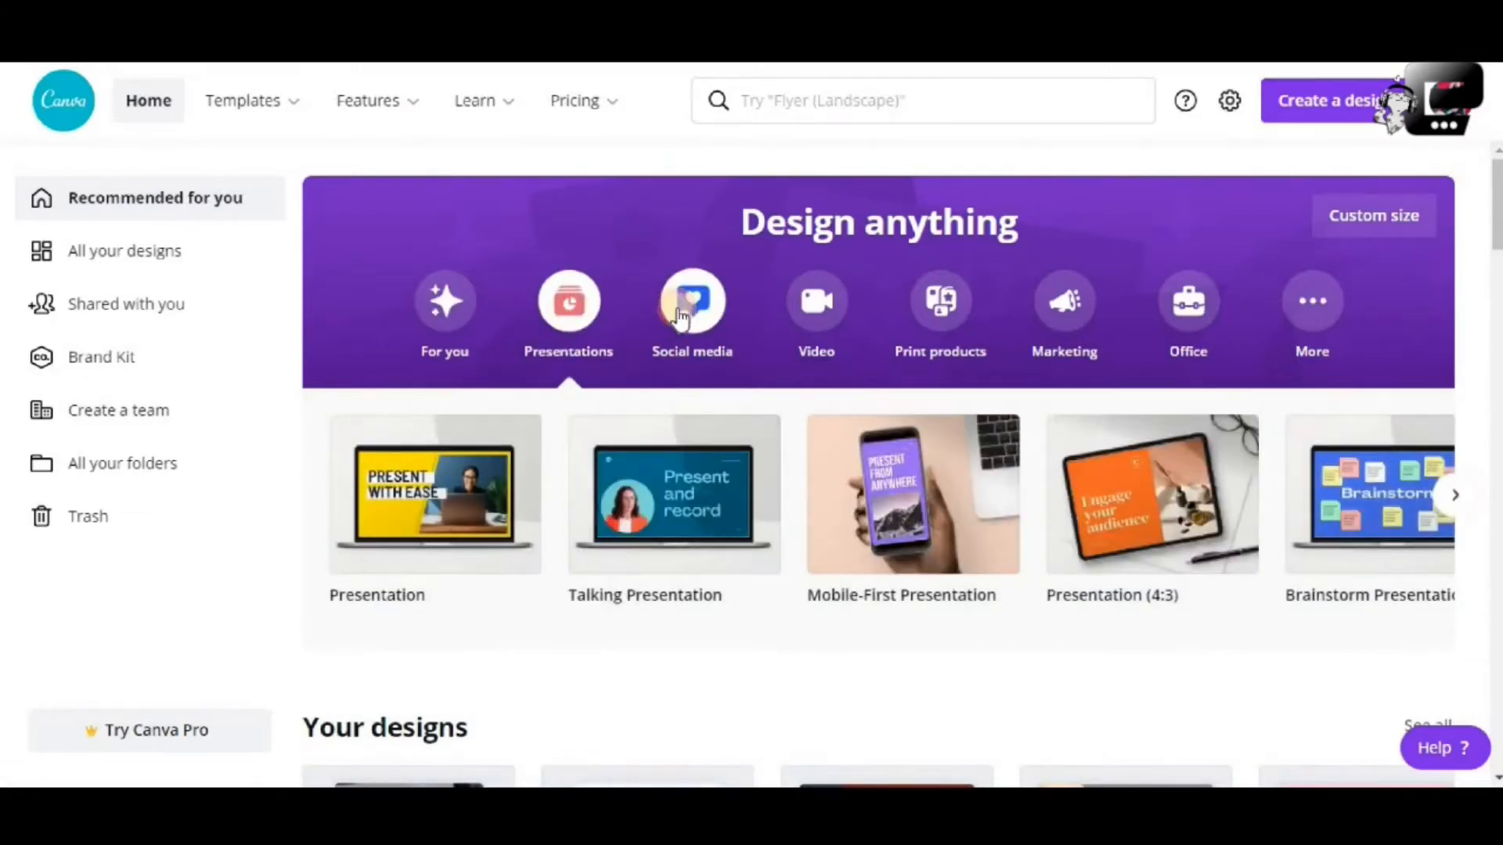
pyautogui.click(680, 317)
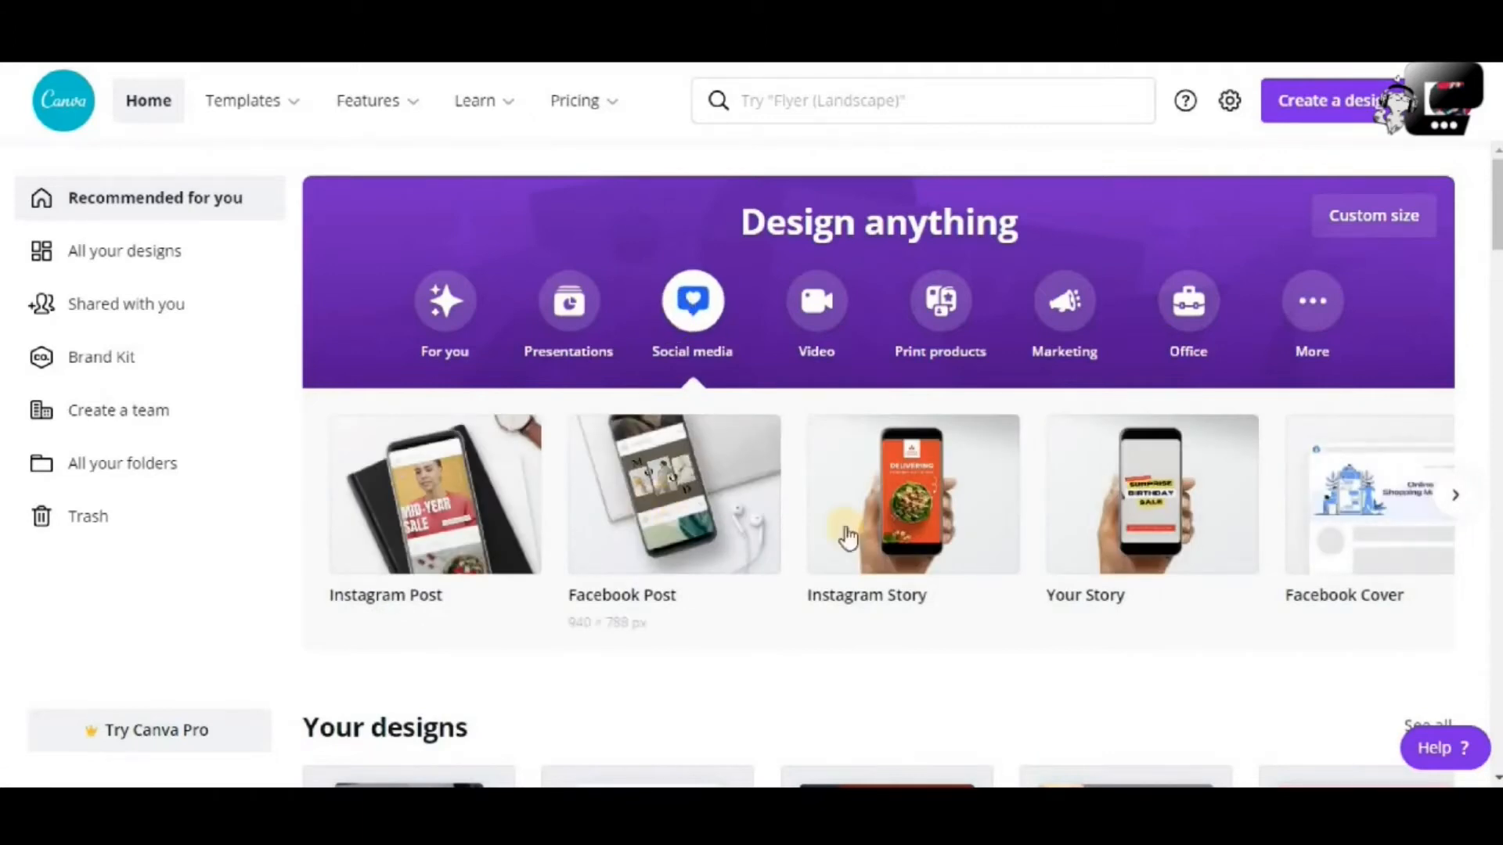
pyautogui.click(1452, 505)
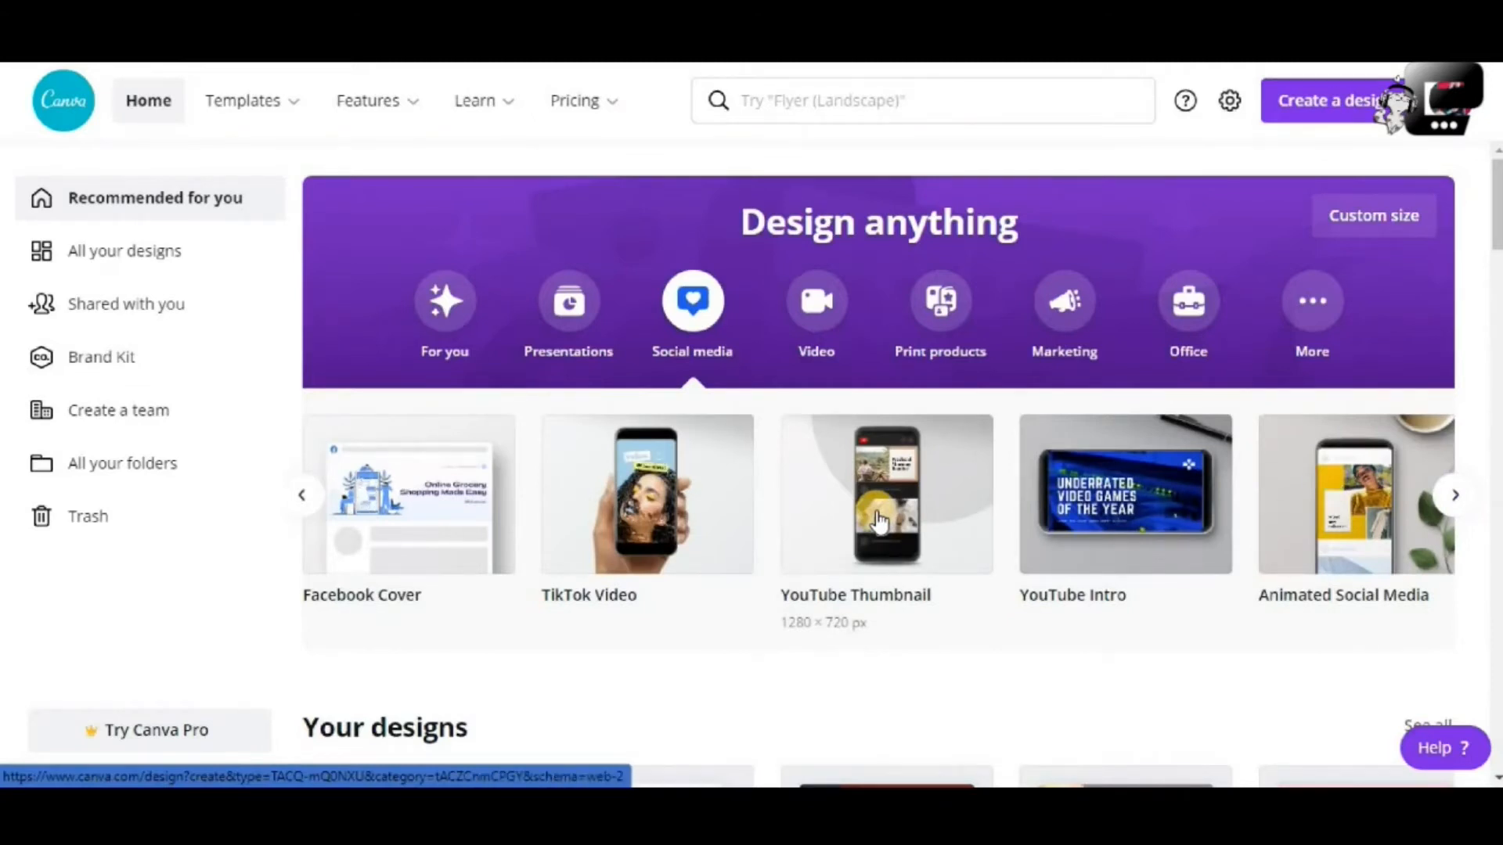
pyautogui.moveTo(252, 111)
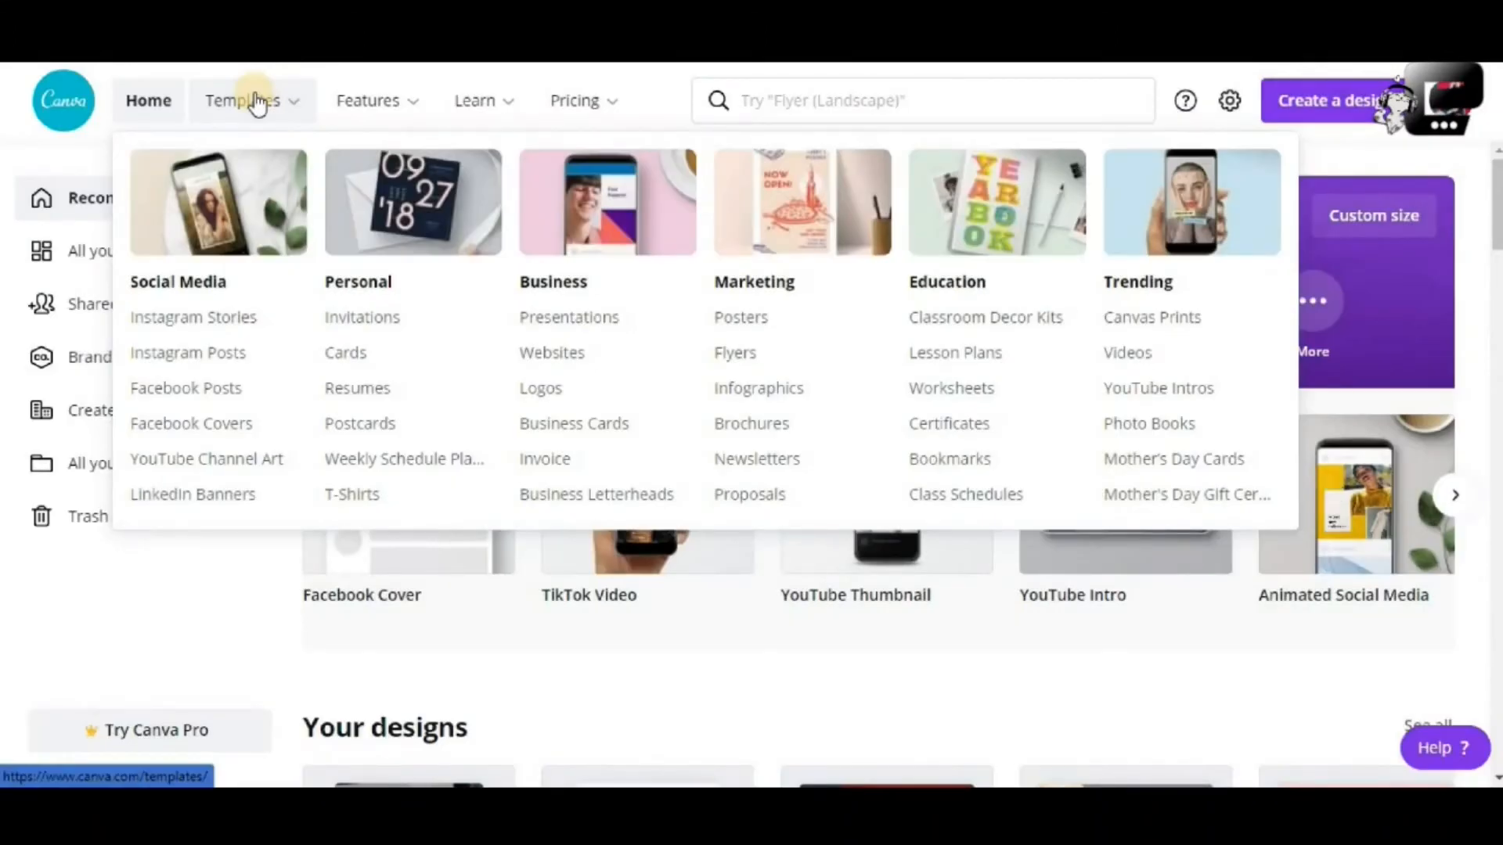
# Open the YouTube Channel Art templates and scroll through the grid of 336 templates
pyautogui.click(228, 470)
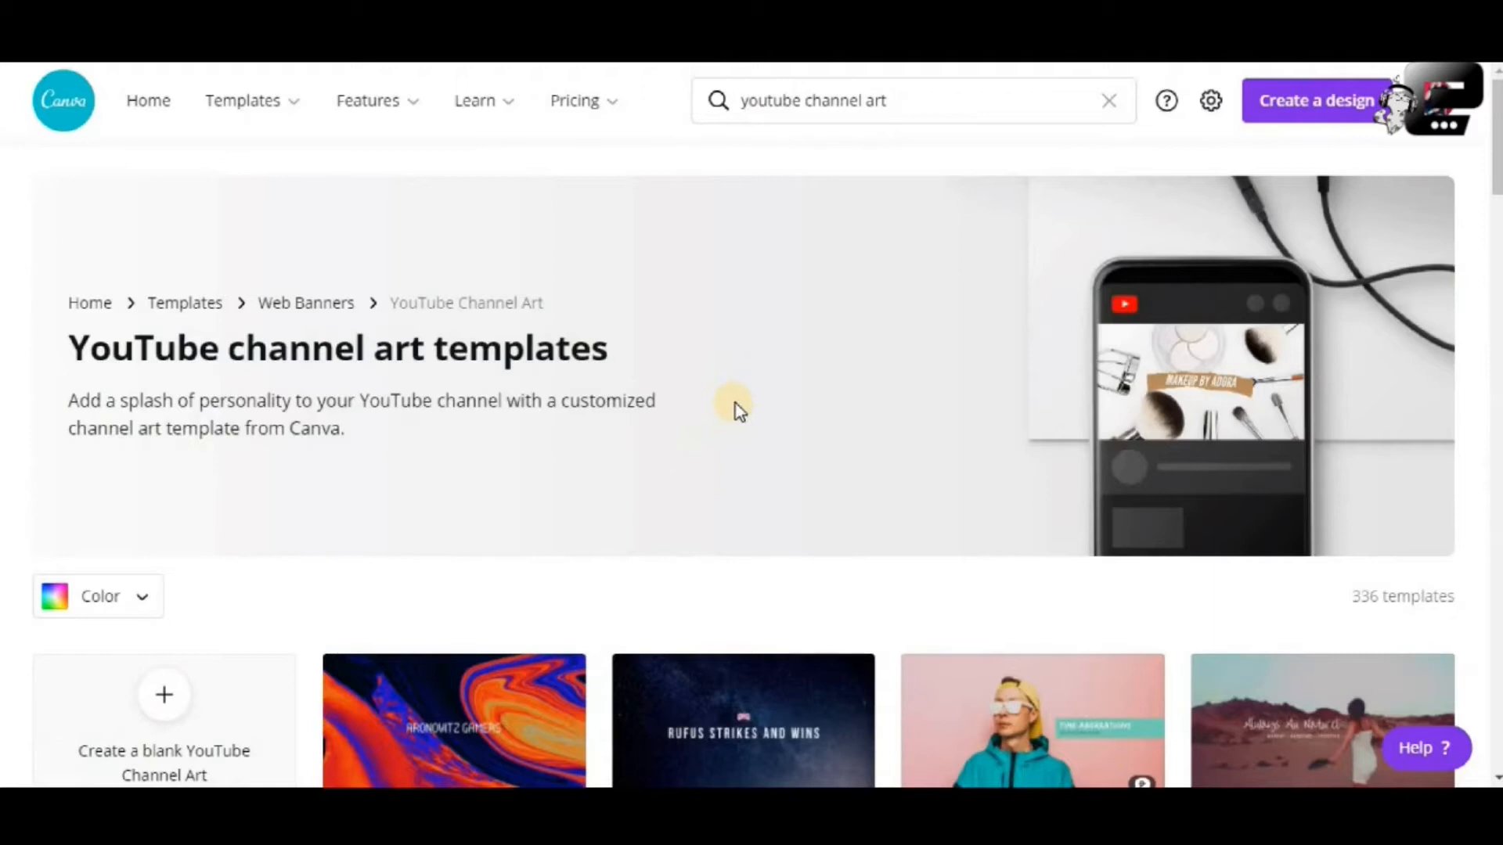
pyautogui.scroll(-5, 736, 407)
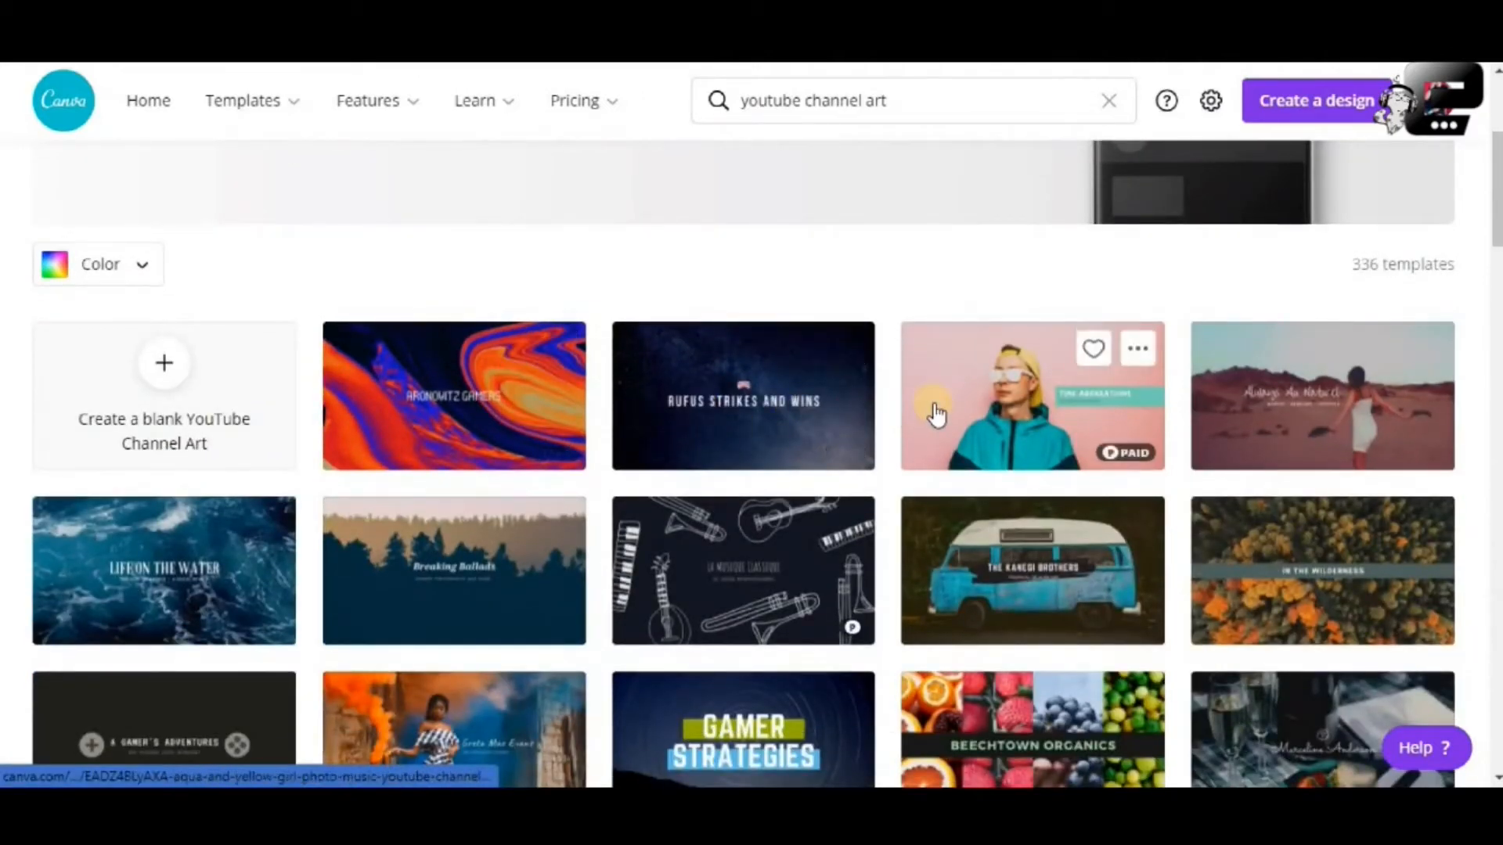
pyautogui.scroll(-3, 937, 415)
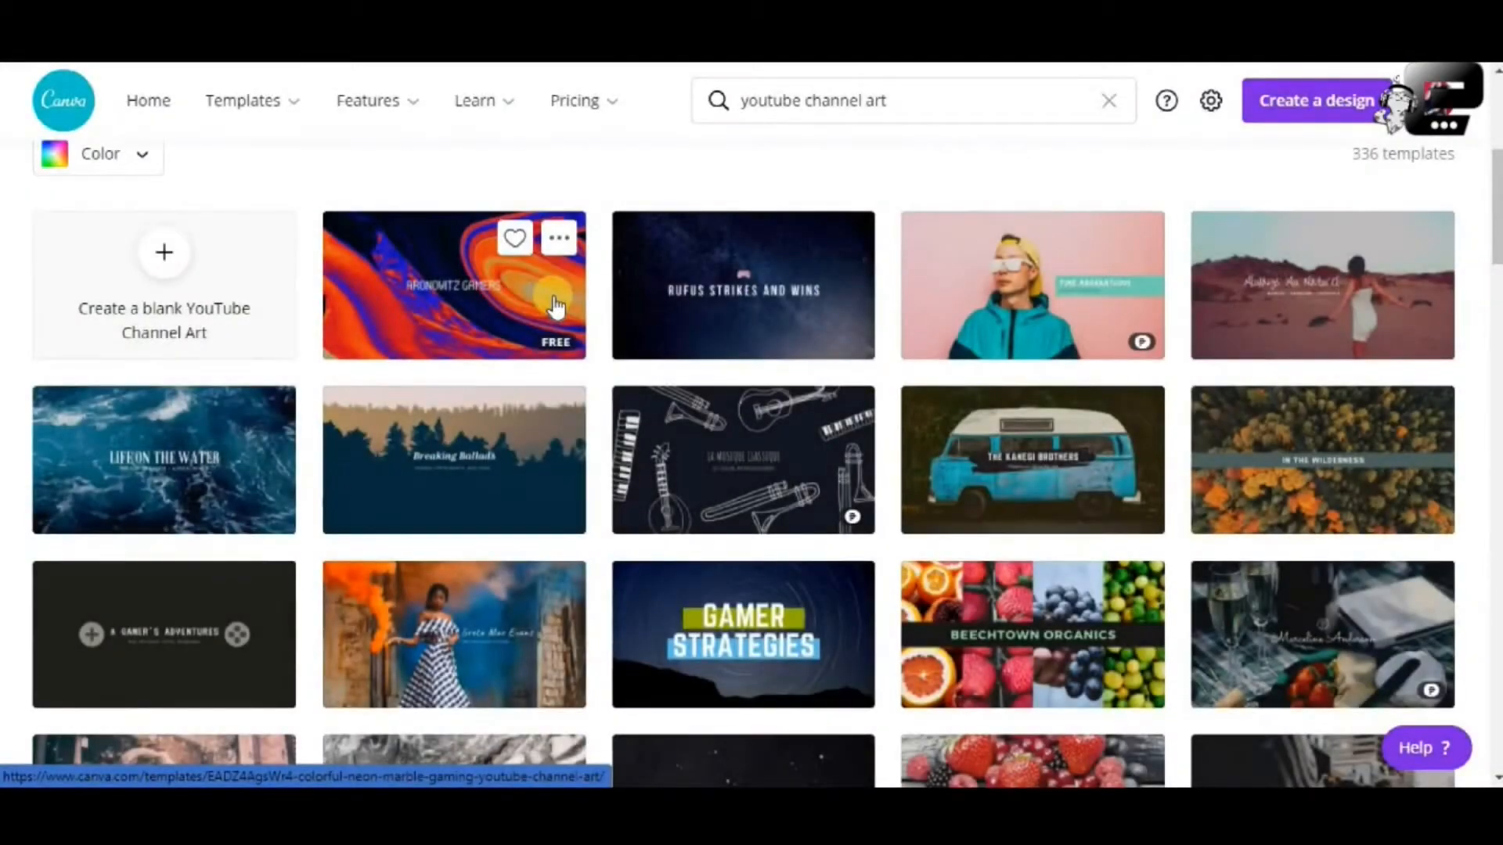
pyautogui.scroll(-1, 554, 299)
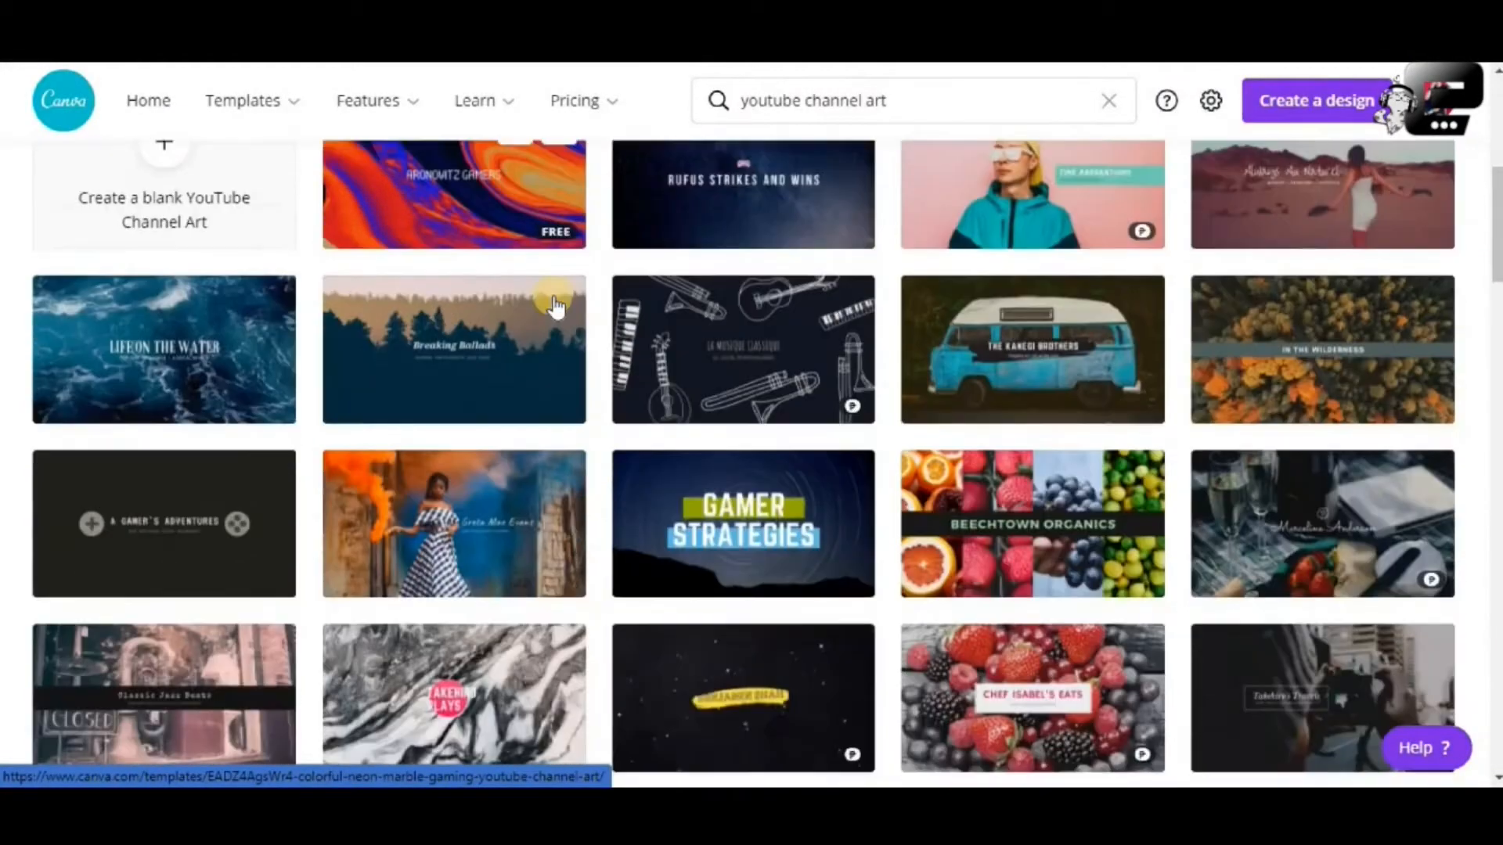
pyautogui.scroll(3, 554, 299)
pyautogui.scroll(-2, 564, 306)
pyautogui.scroll(-1, 565, 321)
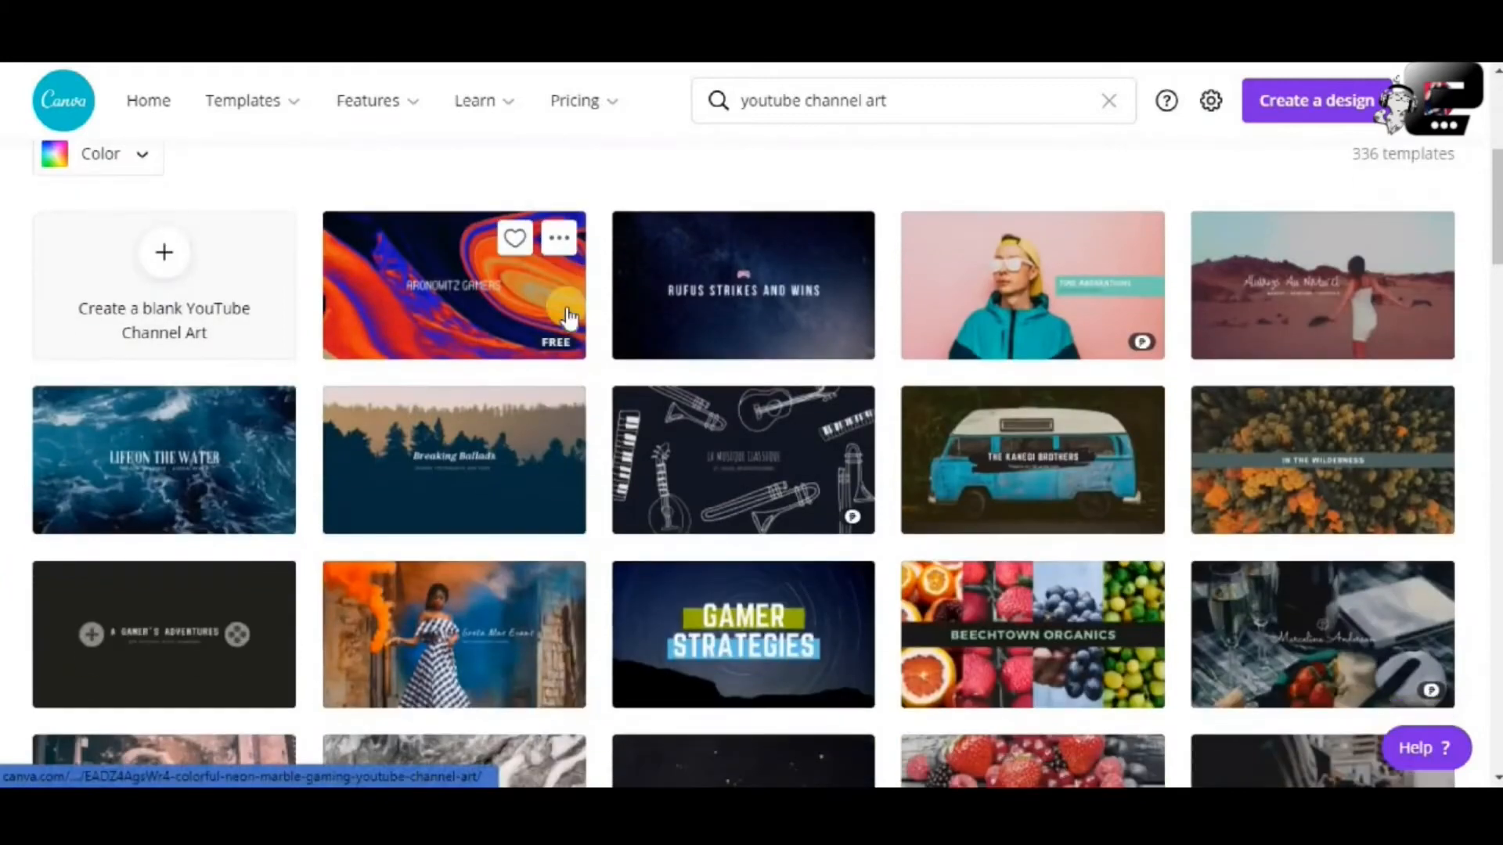
pyautogui.moveTo(295, 113)
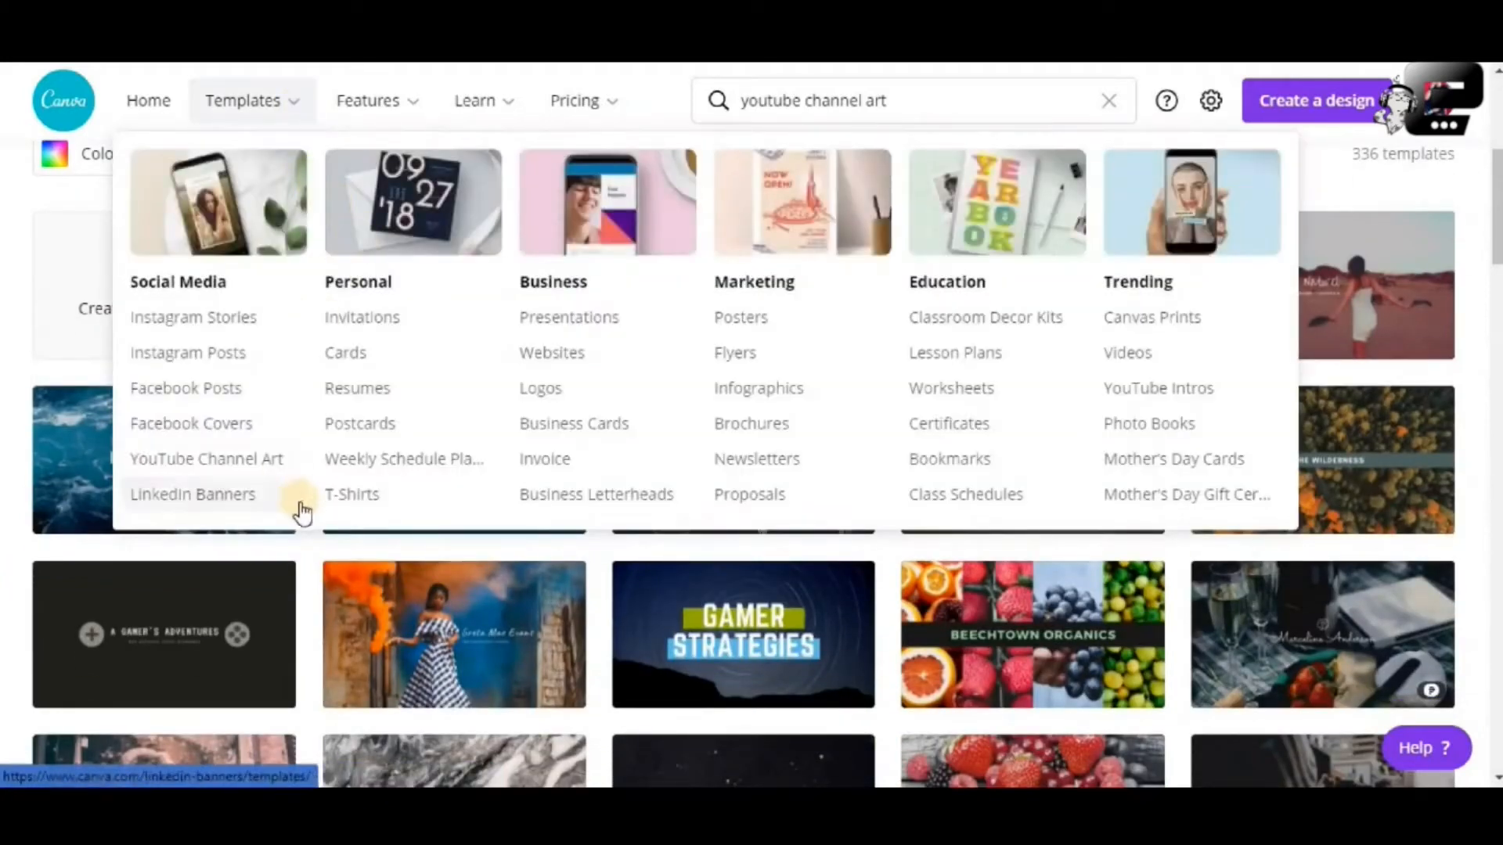
pyautogui.scroll(-1, 836, 663)
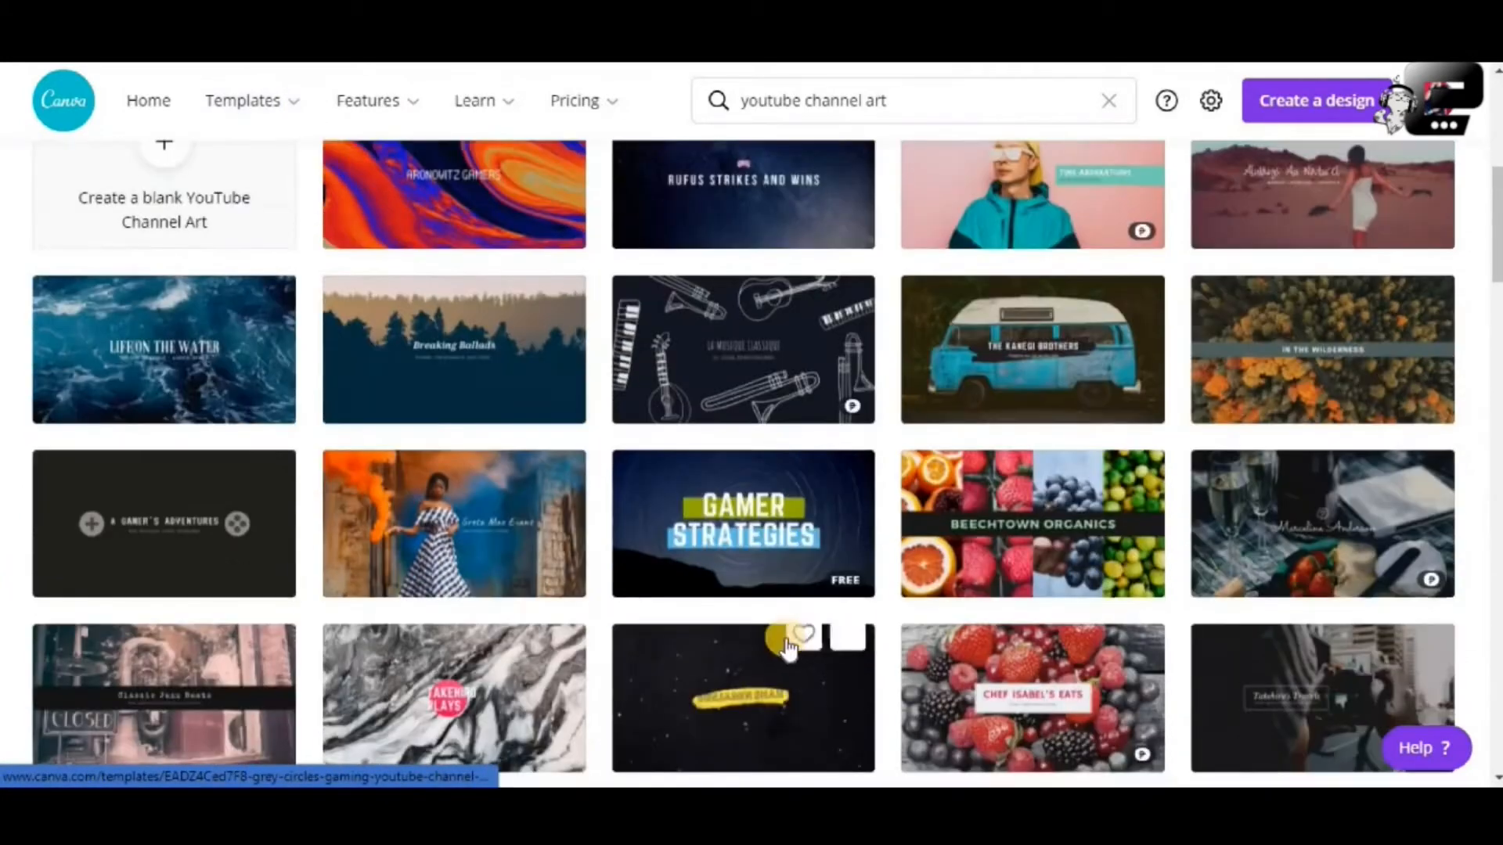
pyautogui.scroll(-3, 956, 603)
pyautogui.scroll(-1, 956, 603)
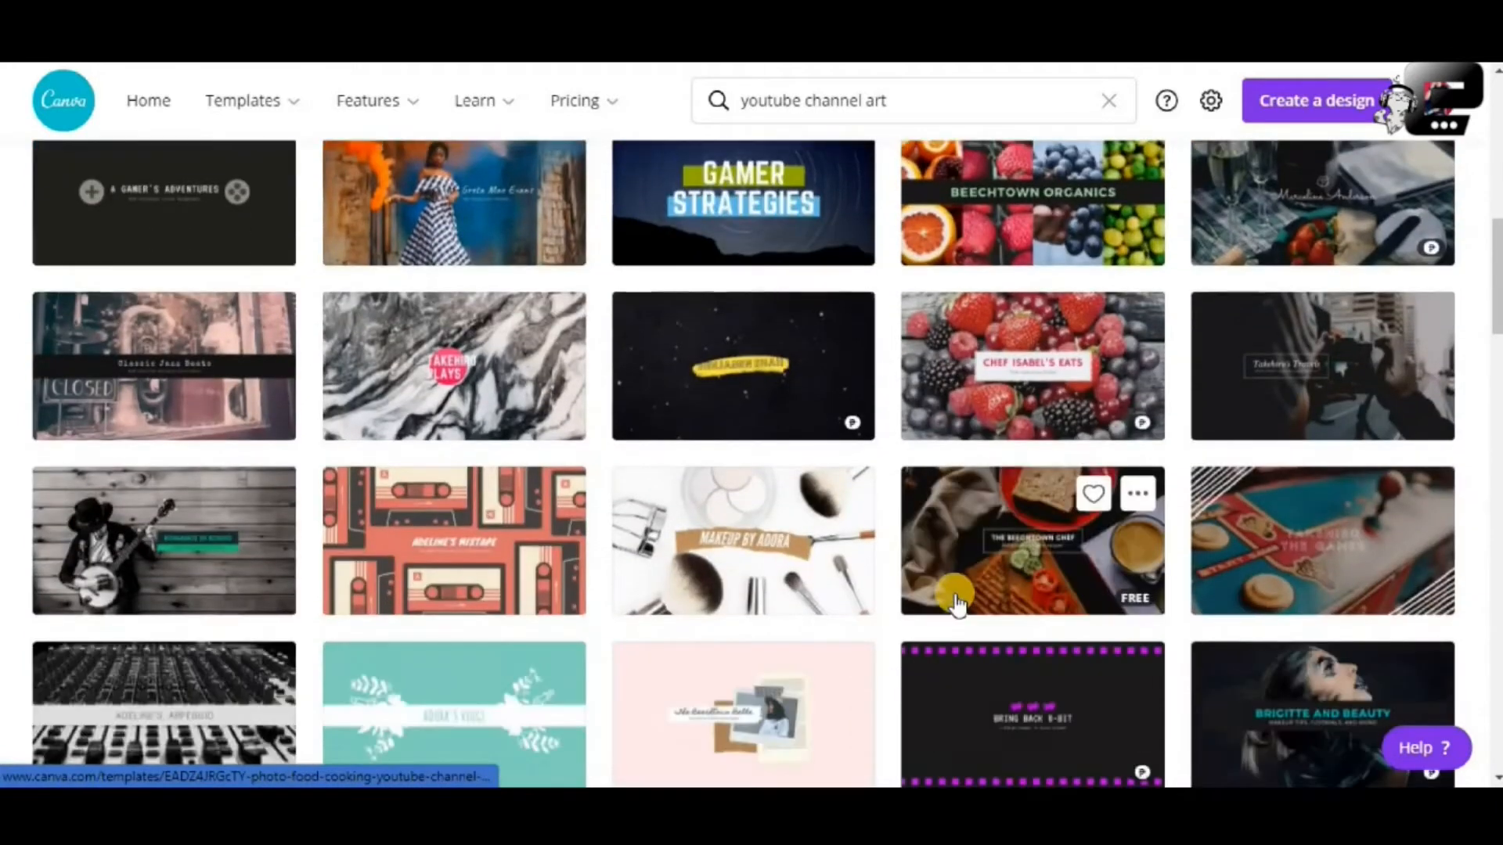
pyautogui.scroll(-2, 956, 603)
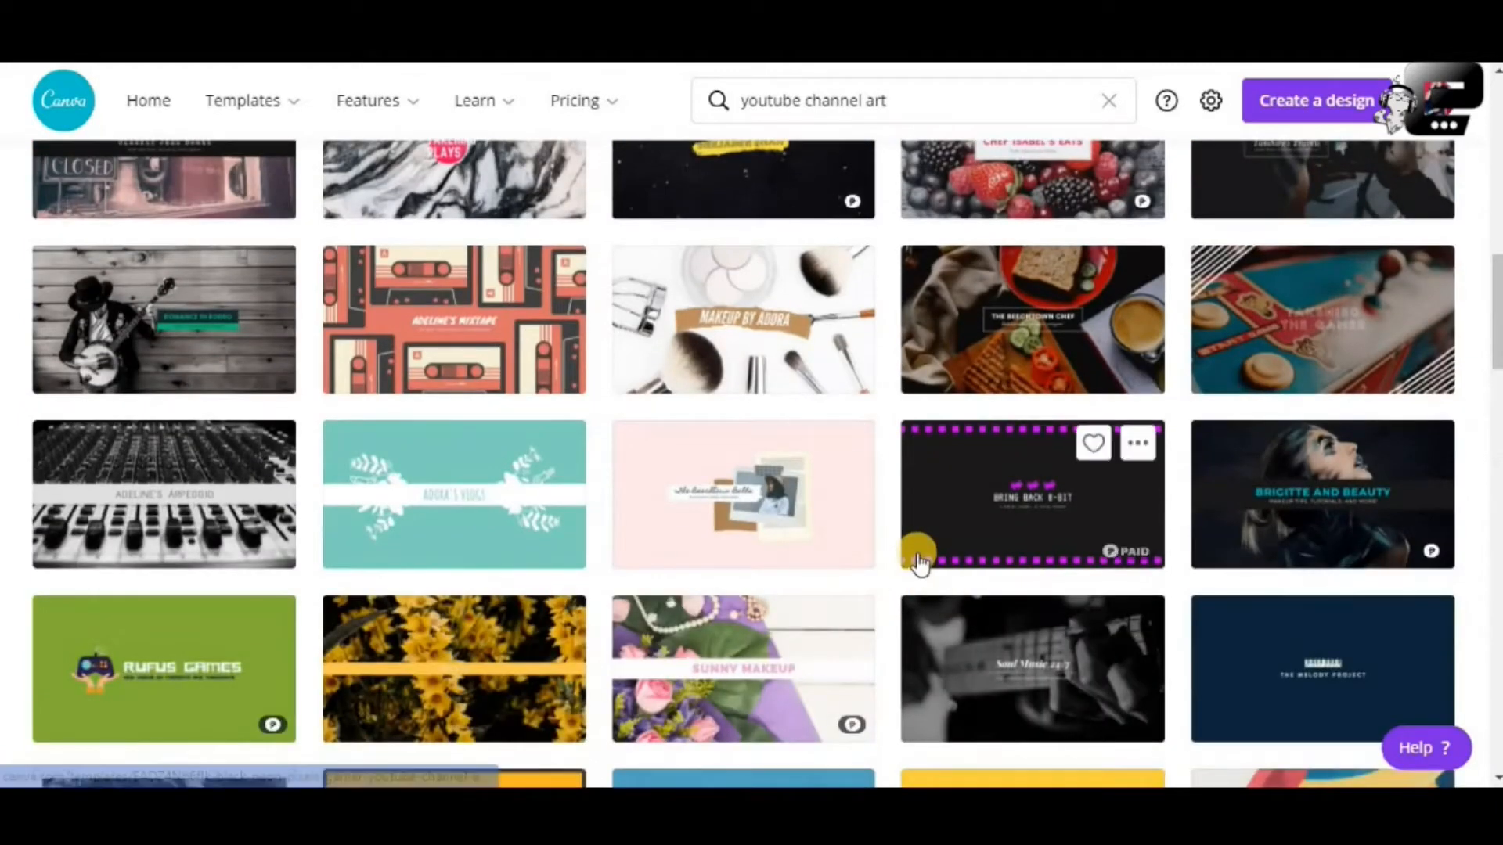
pyautogui.scroll(-2, 920, 561)
pyautogui.scroll(-2, 921, 561)
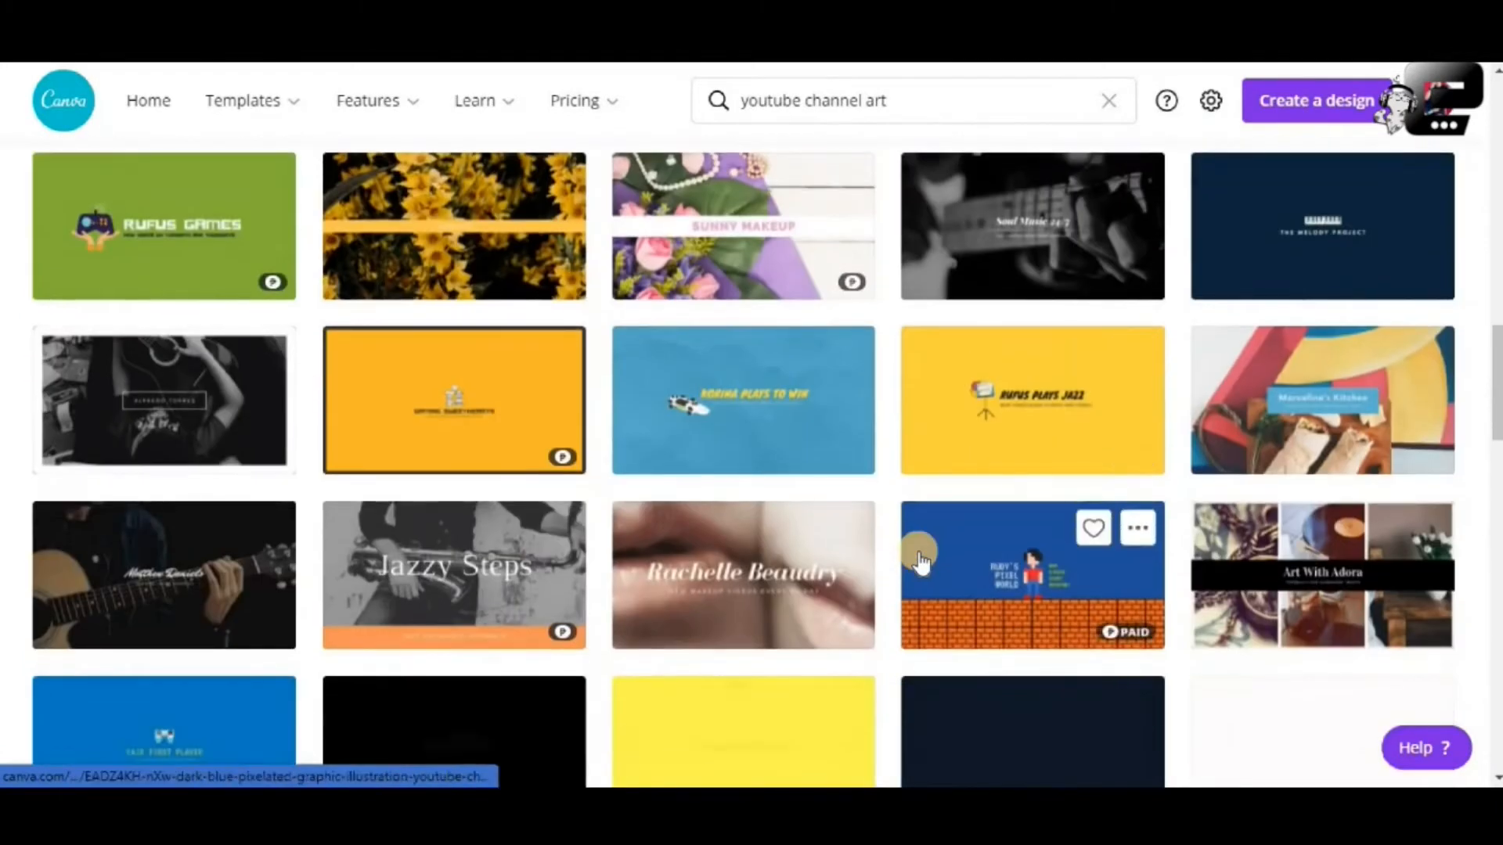
pyautogui.scroll(-1, 921, 561)
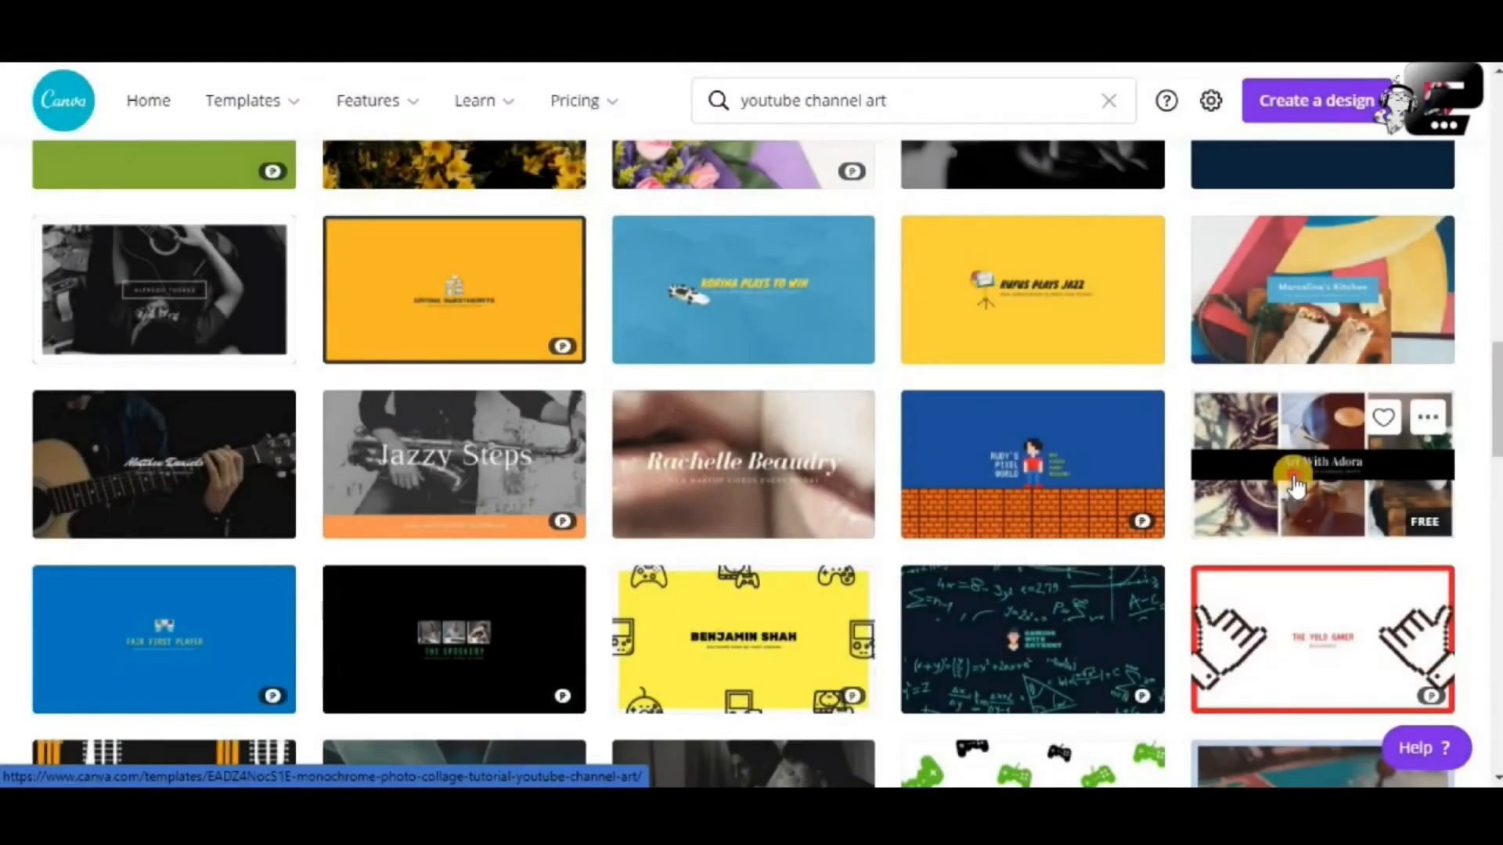
# Start a new design from the Monochrome Photo Collage Tutorial YouTube Channel Art template
pyautogui.click(1295, 482)
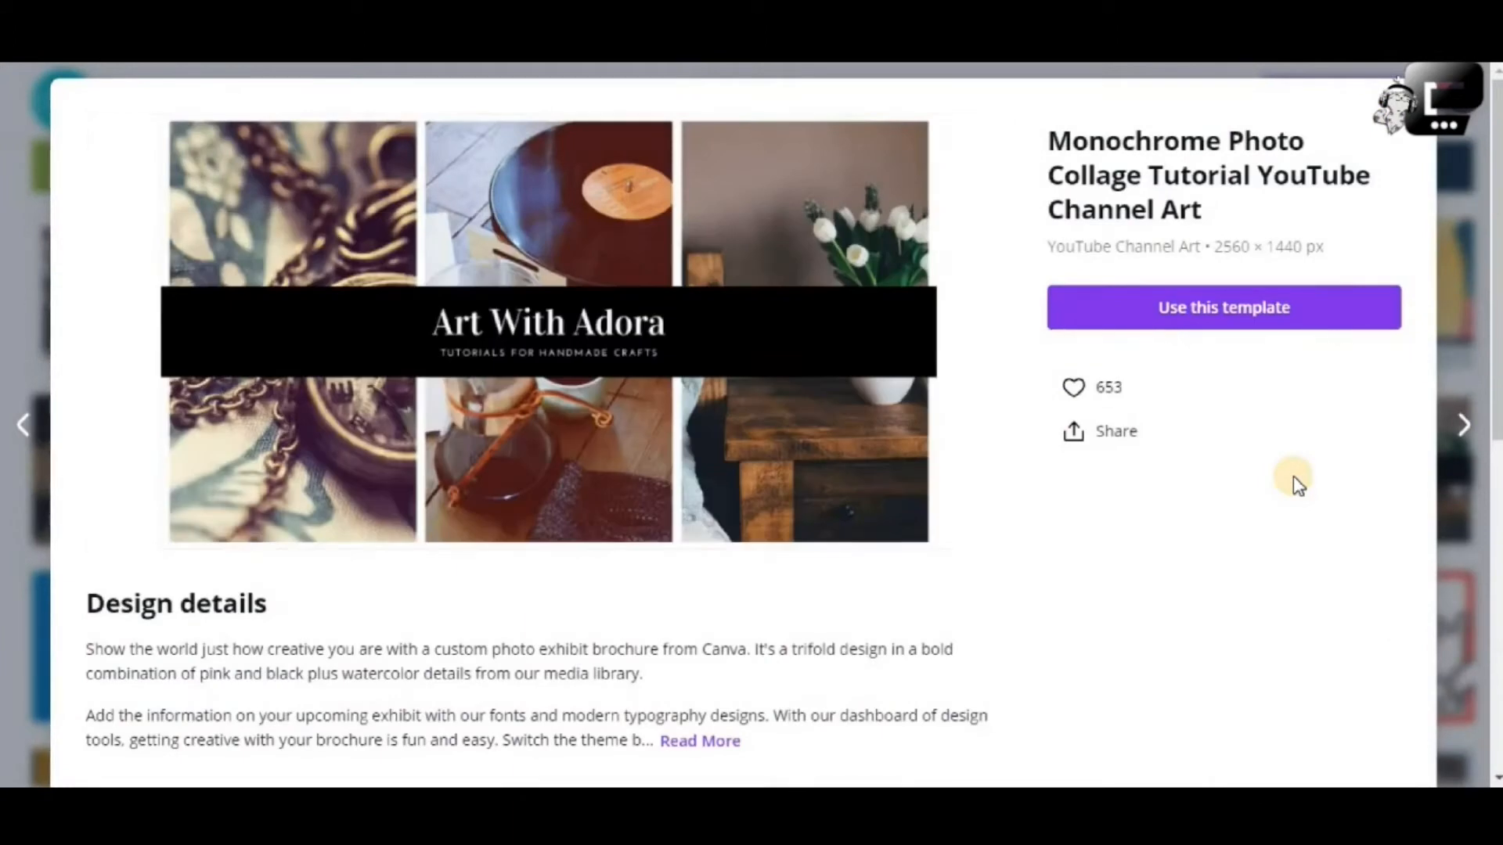
pyautogui.scroll(-4, 656, 525)
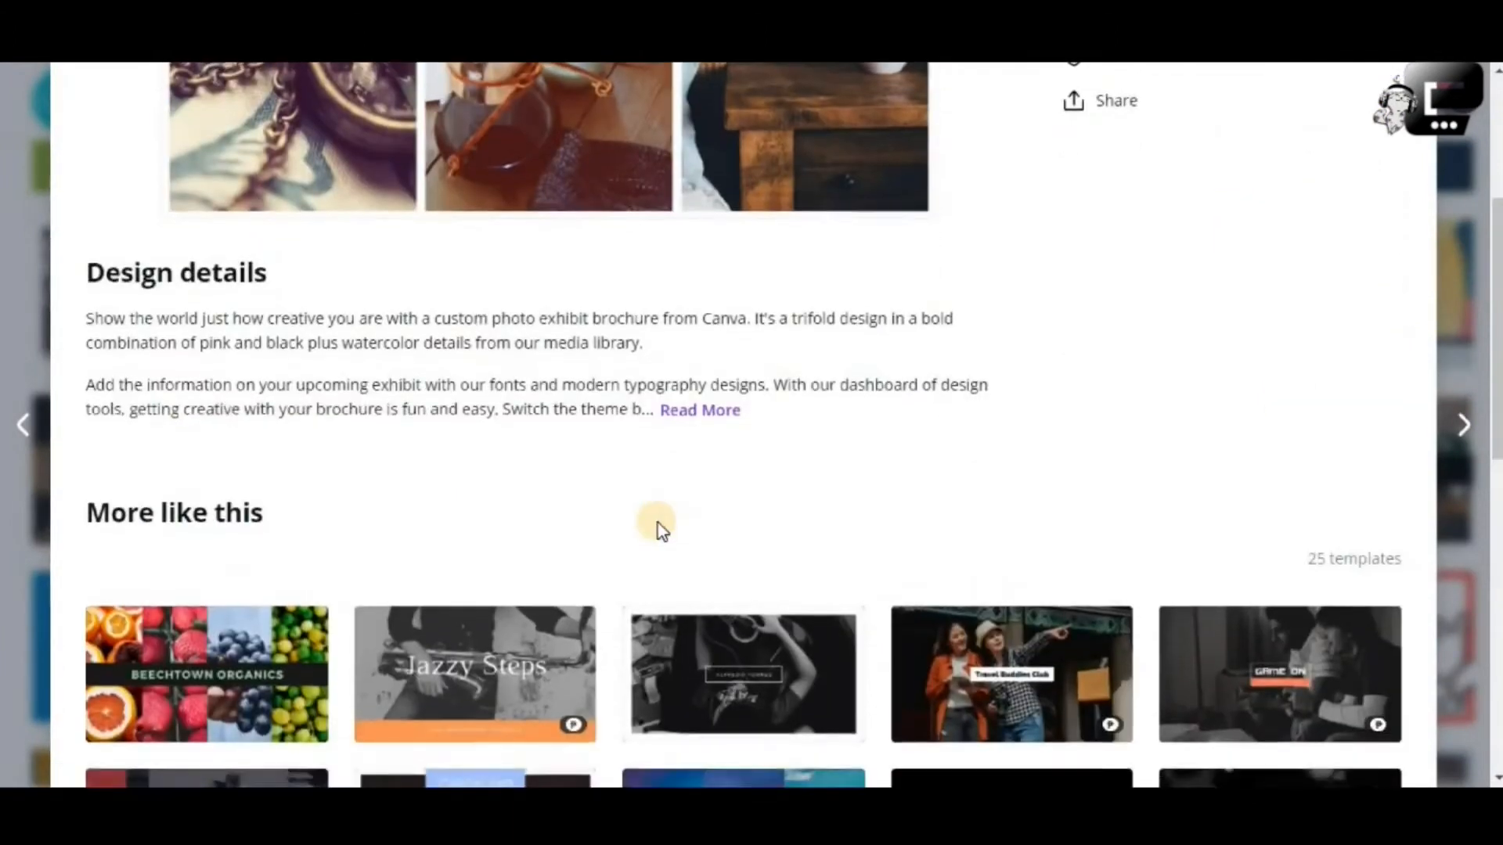
pyautogui.scroll(4, 655, 525)
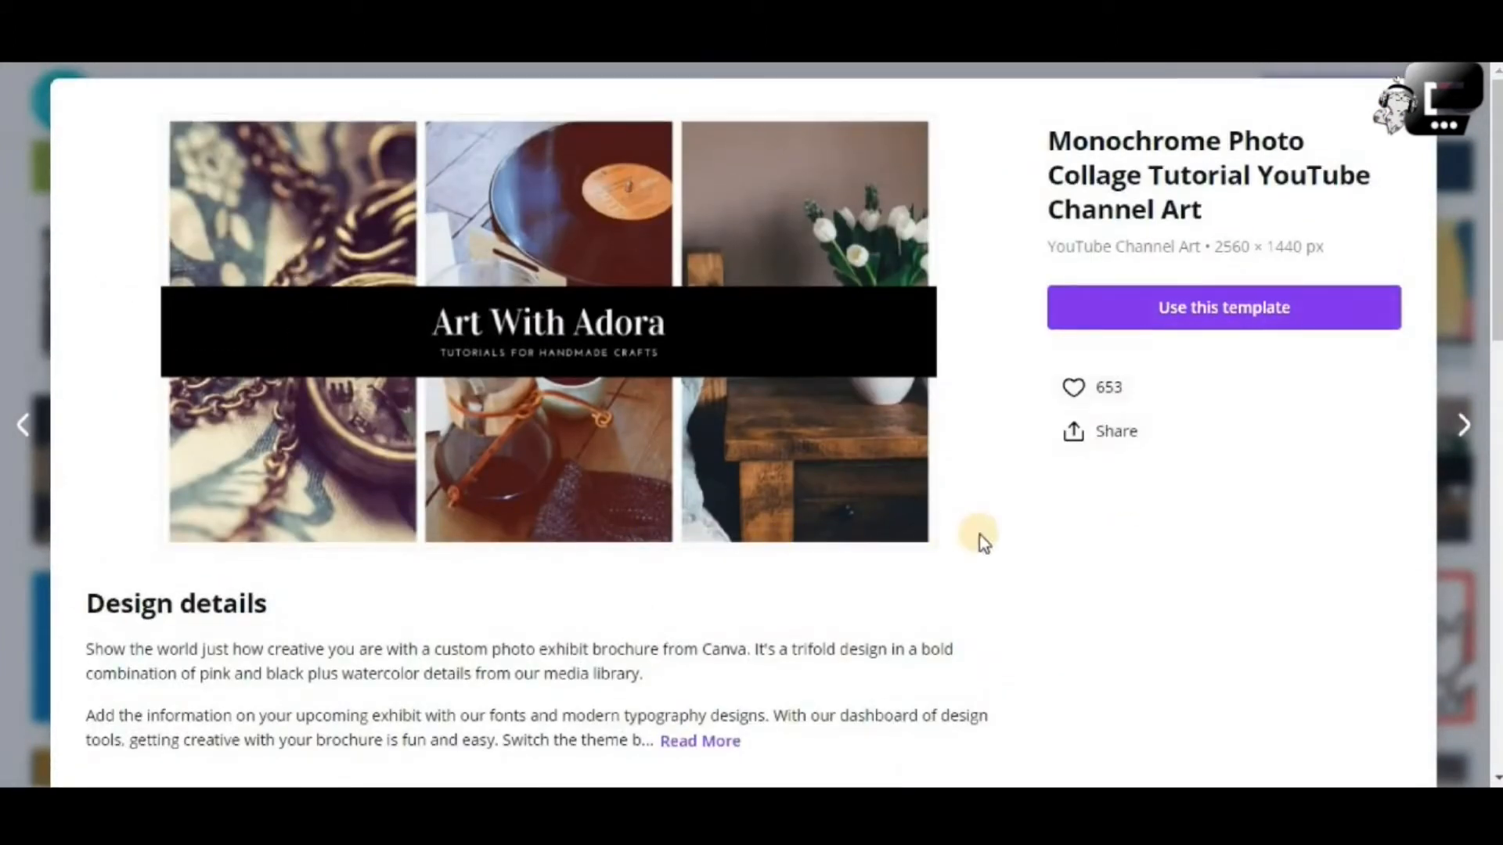
pyautogui.click(1226, 323)
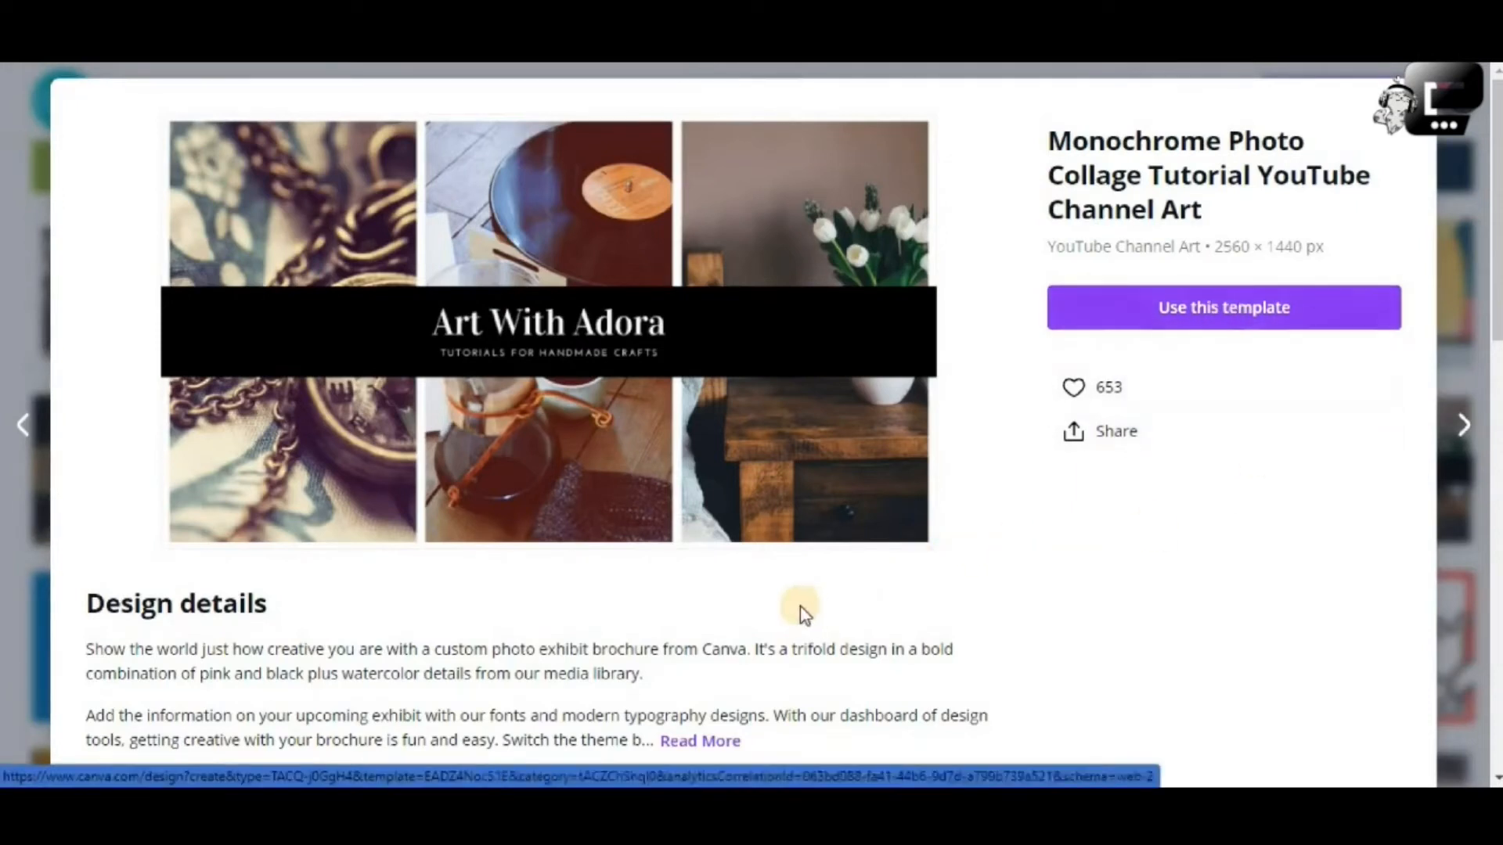
pyautogui.scroll(-4, 800, 605)
pyautogui.moveTo(83, 327); pyautogui.dragTo(792, 371)
pyautogui.scroll(1, 1072, 426)
pyautogui.scroll(2, 1218, 399)
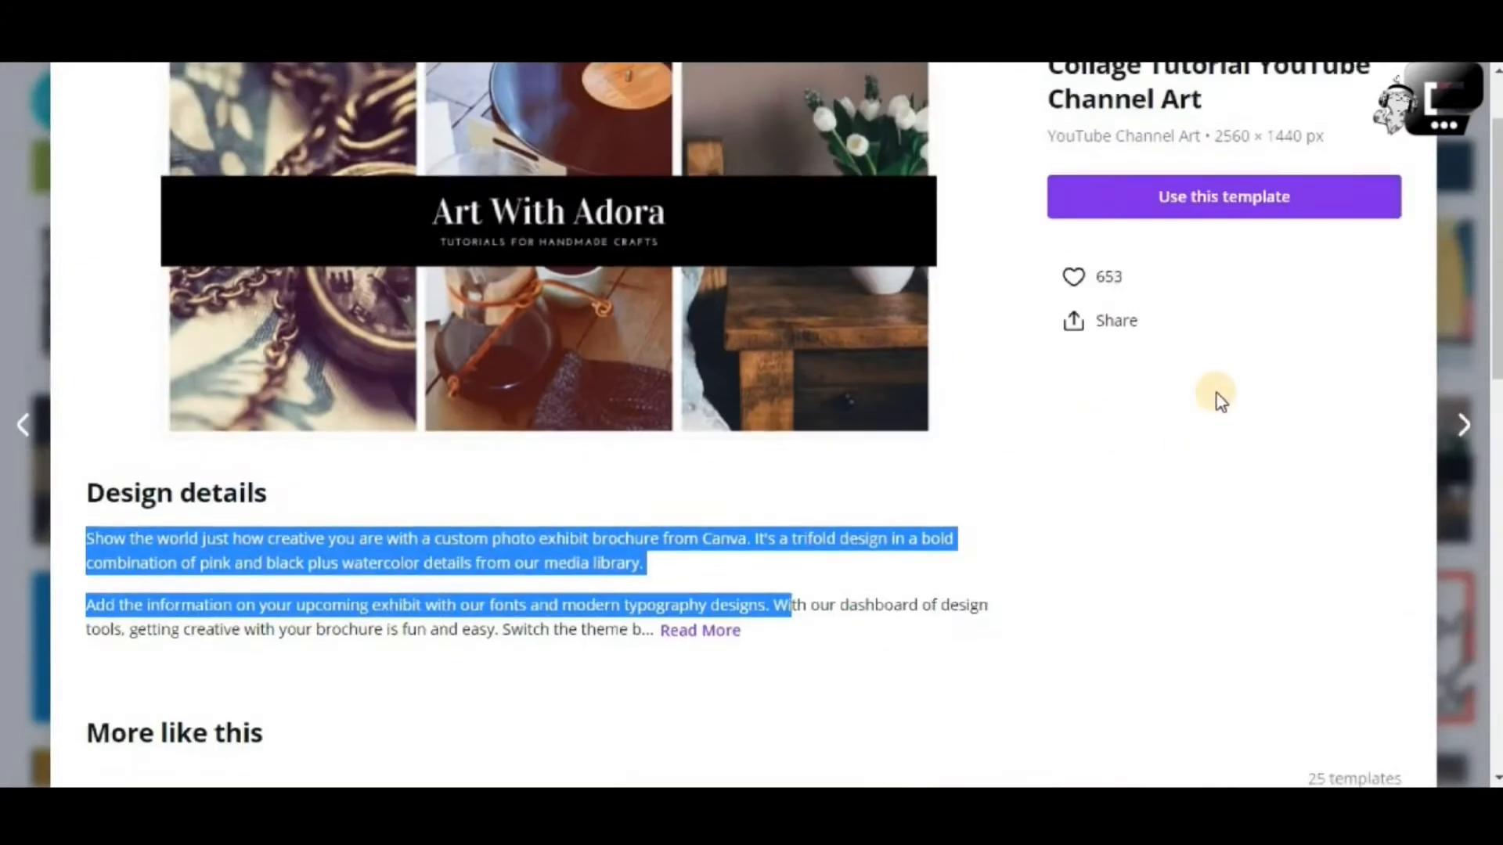
pyautogui.scroll(2, 1184, 332)
pyautogui.click(1197, 329)
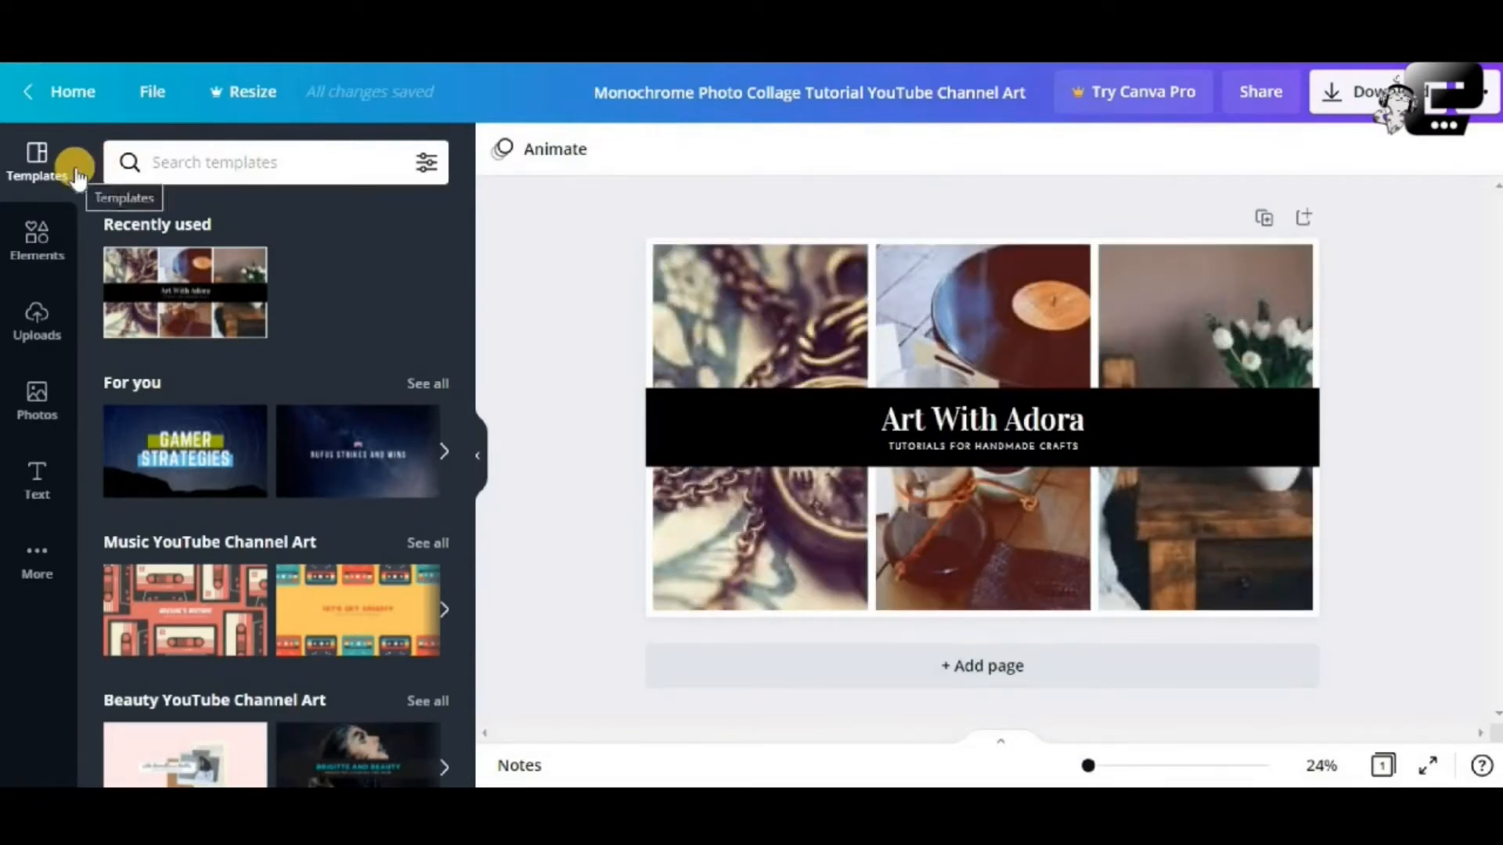
# Browse the Elements, Uploads and stock Photos panels in the sidebar
pyautogui.click(43, 233)
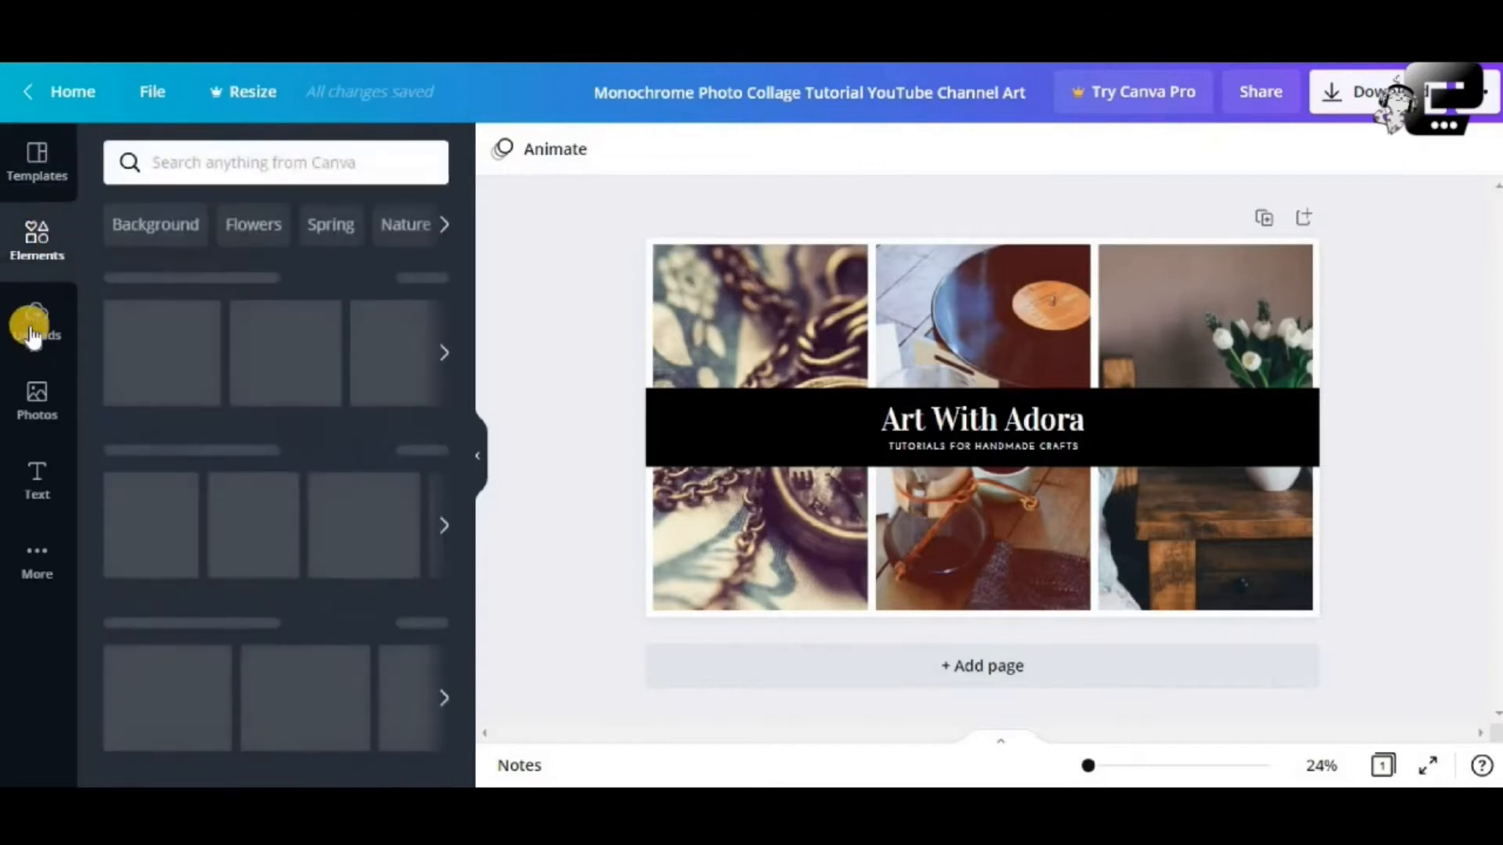
pyautogui.click(33, 325)
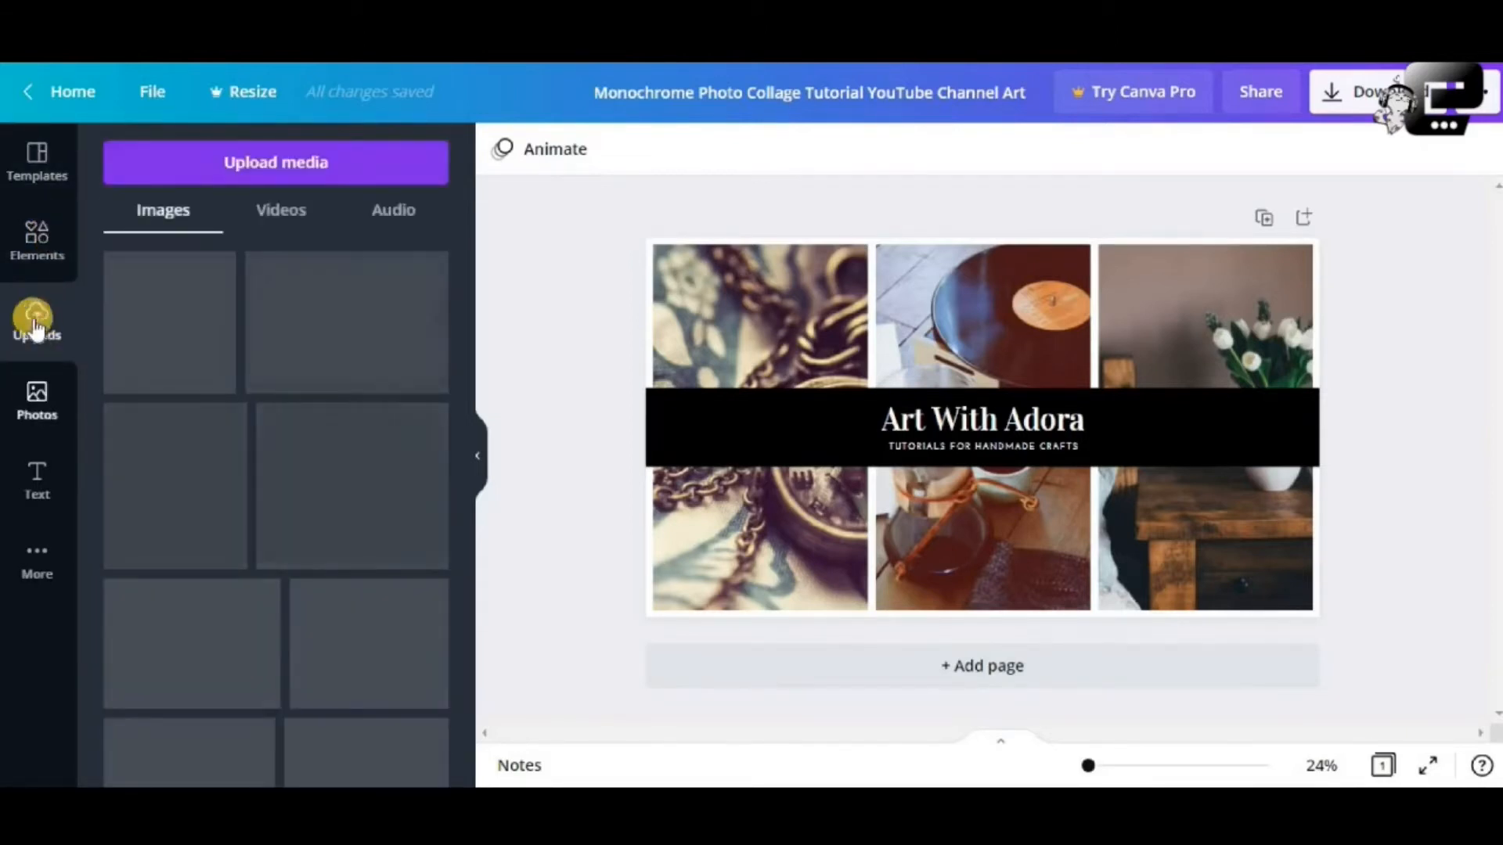
pyautogui.click(52, 414)
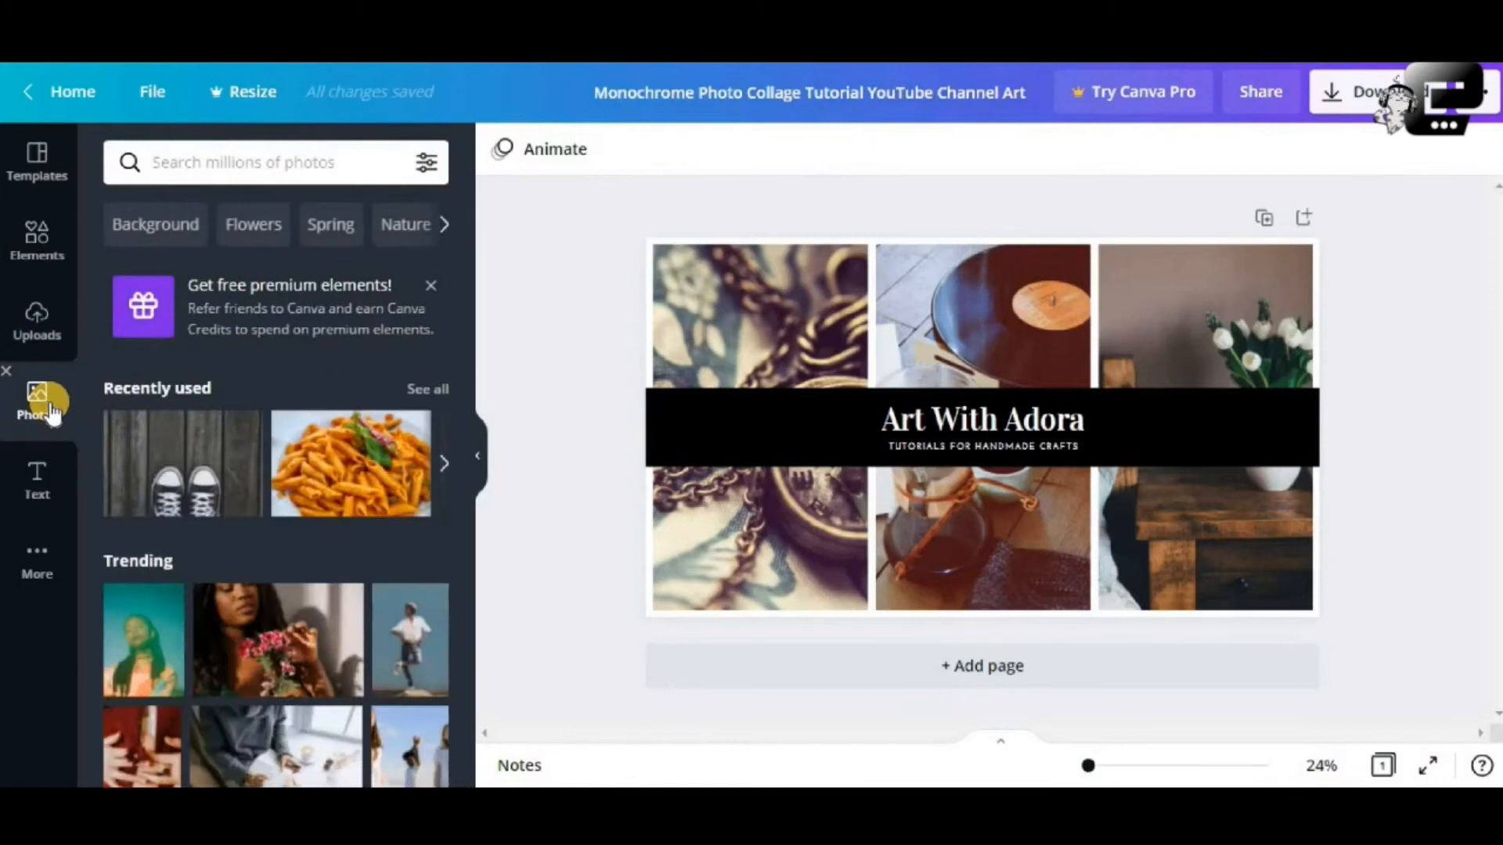
pyautogui.scroll(-2, 300, 431)
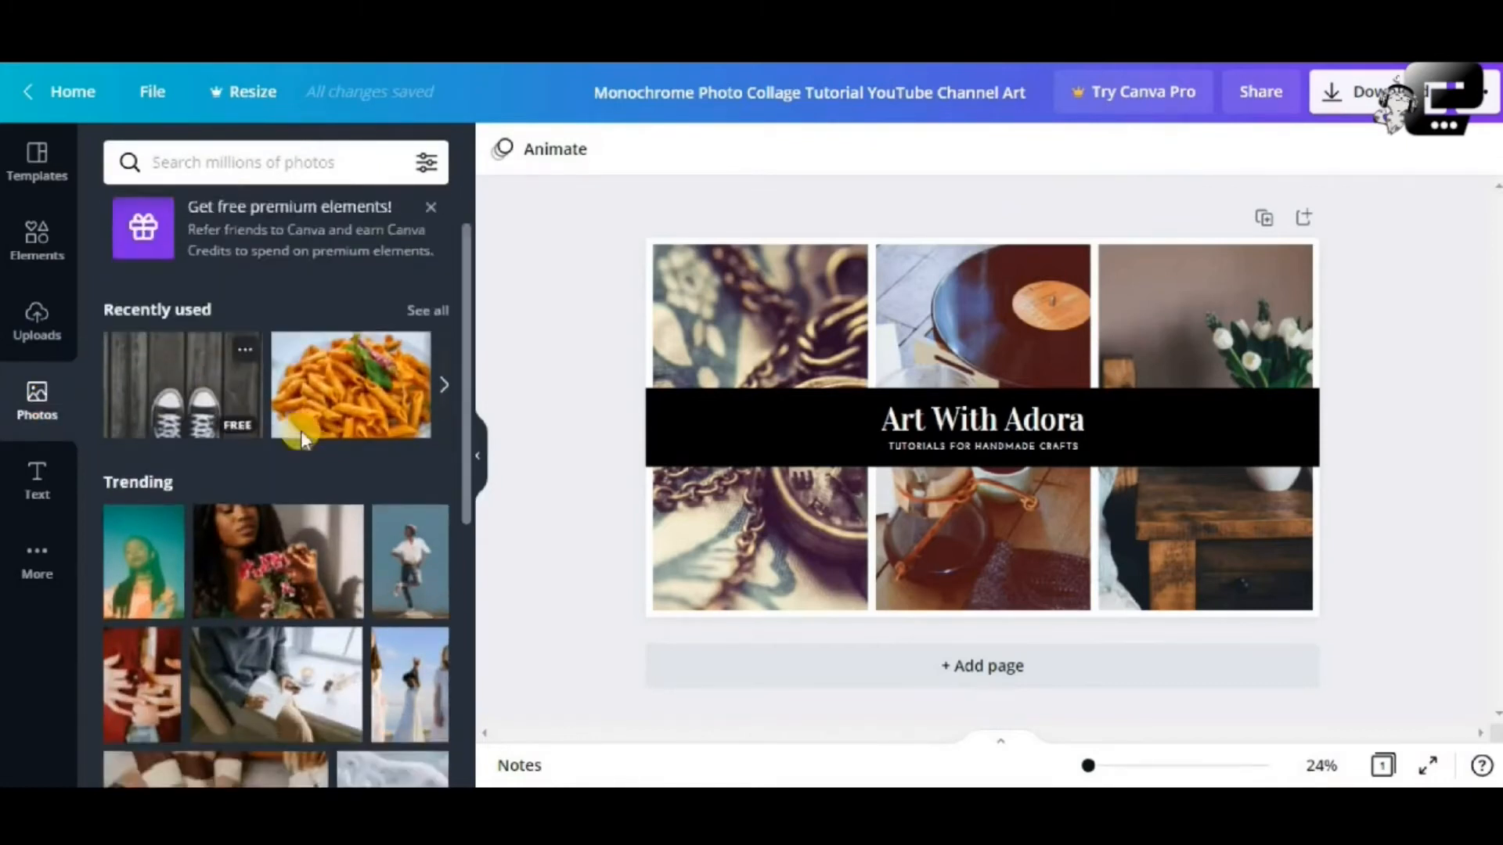
pyautogui.scroll(-3, 313, 391)
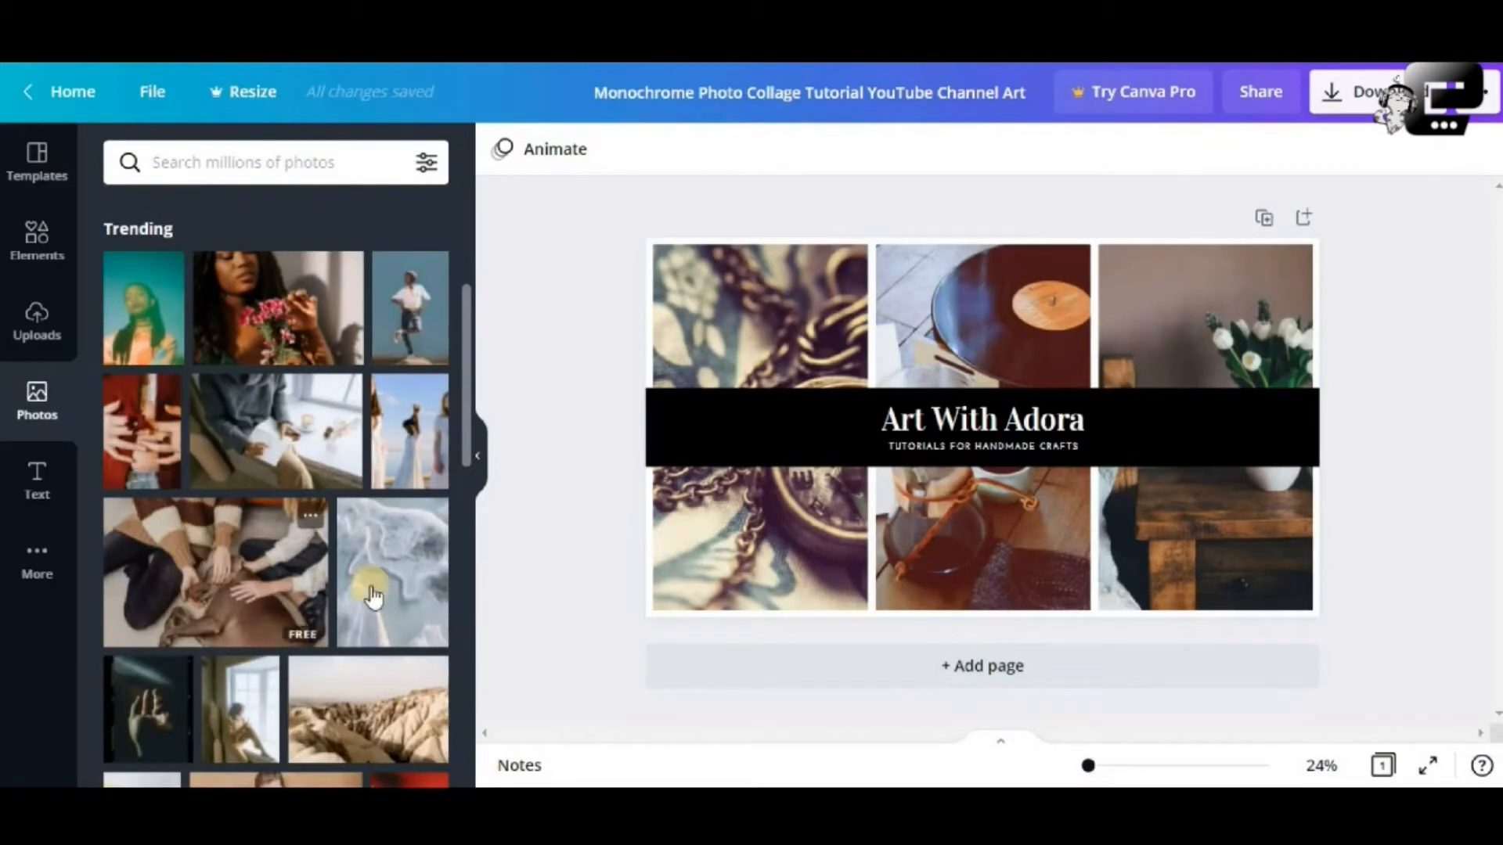
pyautogui.scroll(-1, 397, 598)
pyautogui.scroll(-2, 223, 583)
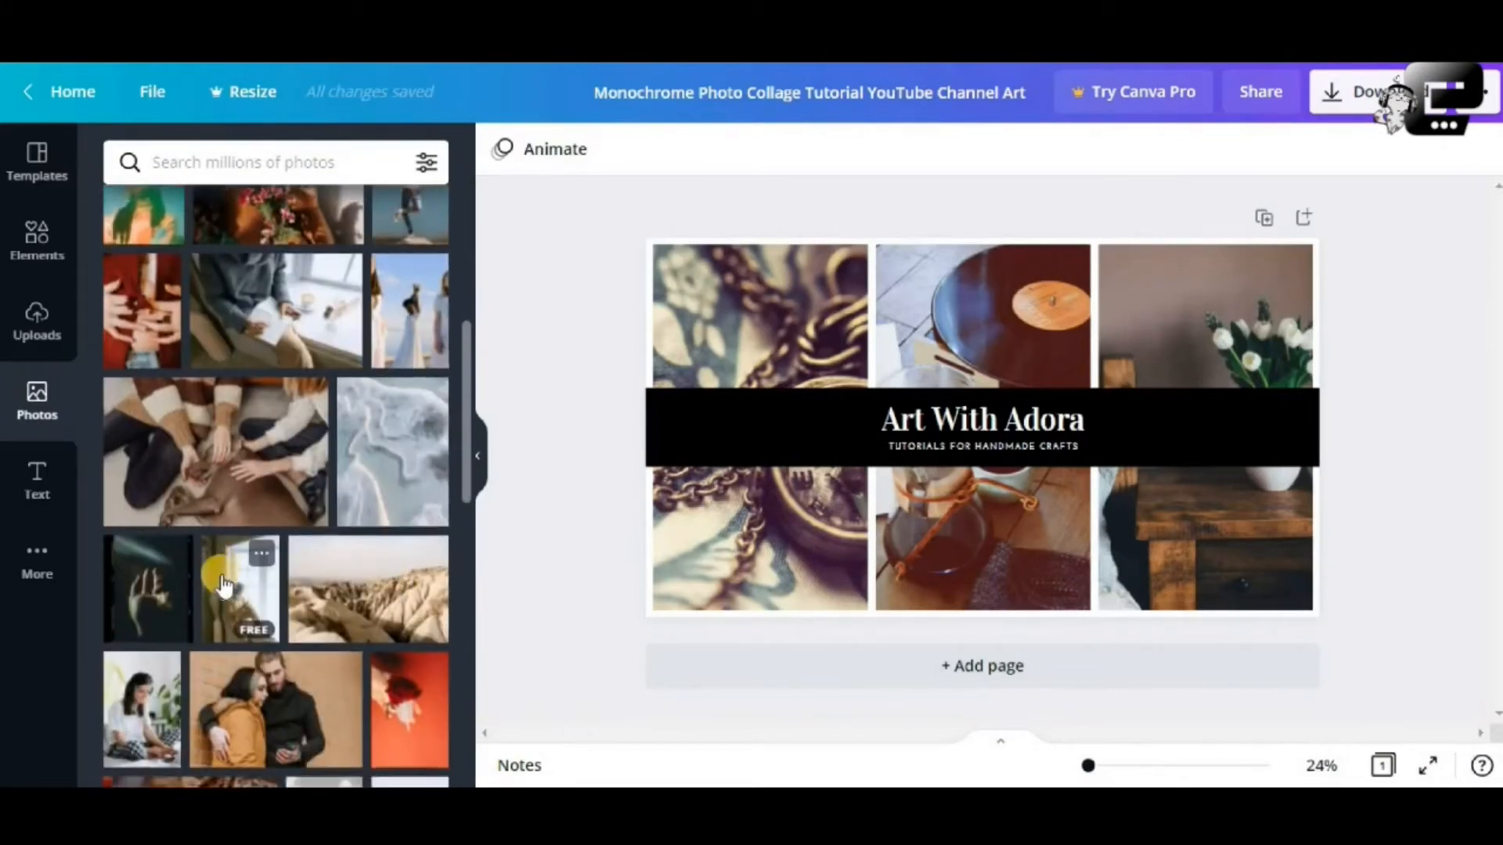
pyautogui.scroll(-4, 309, 595)
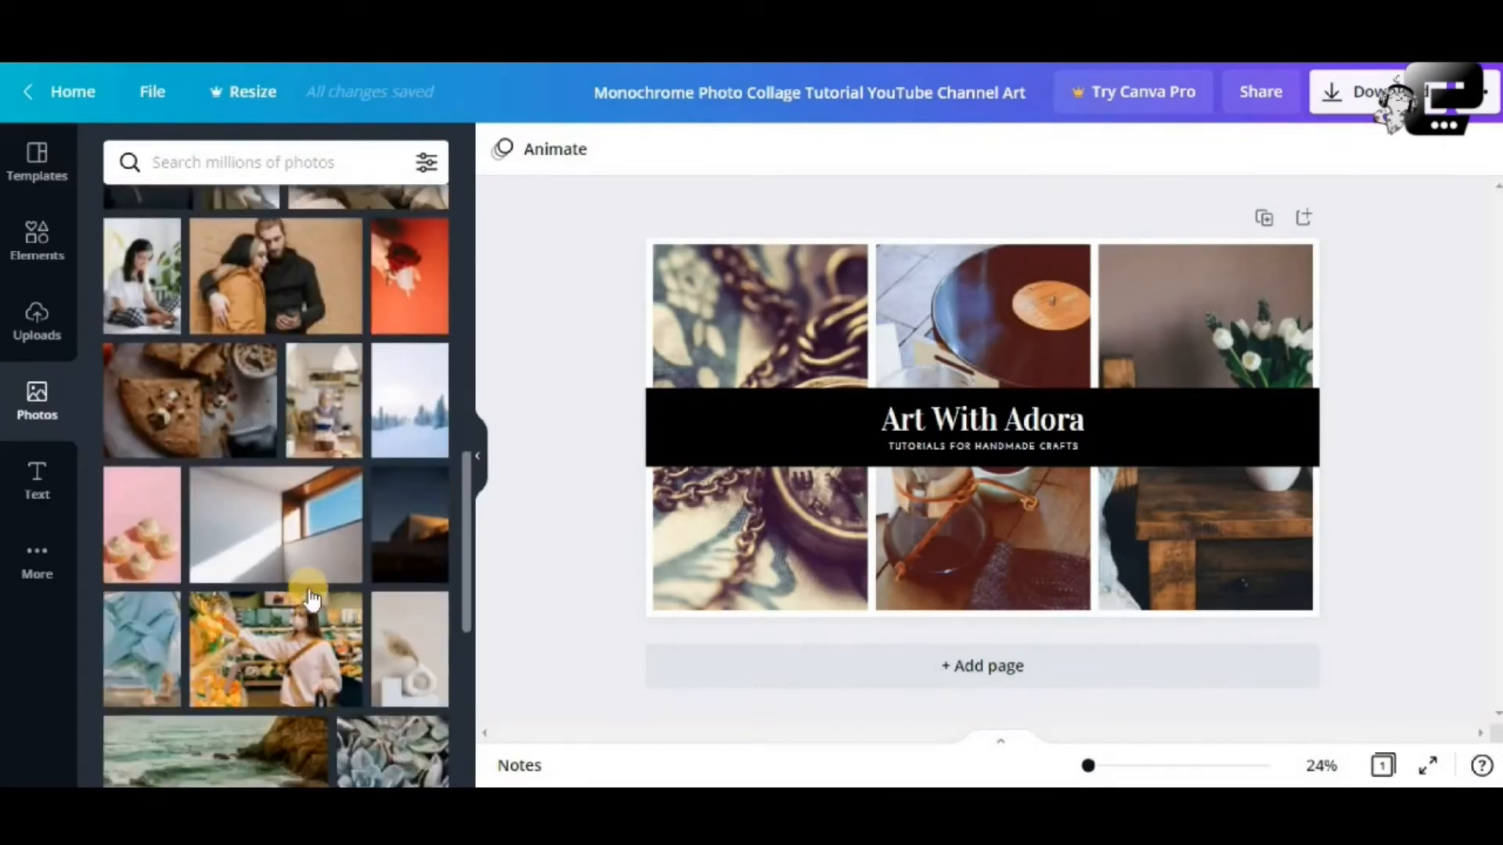
pyautogui.scroll(-2, 310, 593)
pyautogui.scroll(4, 310, 596)
# Browse the Text panel's heading presets and decorative font combinations
pyautogui.click(45, 505)
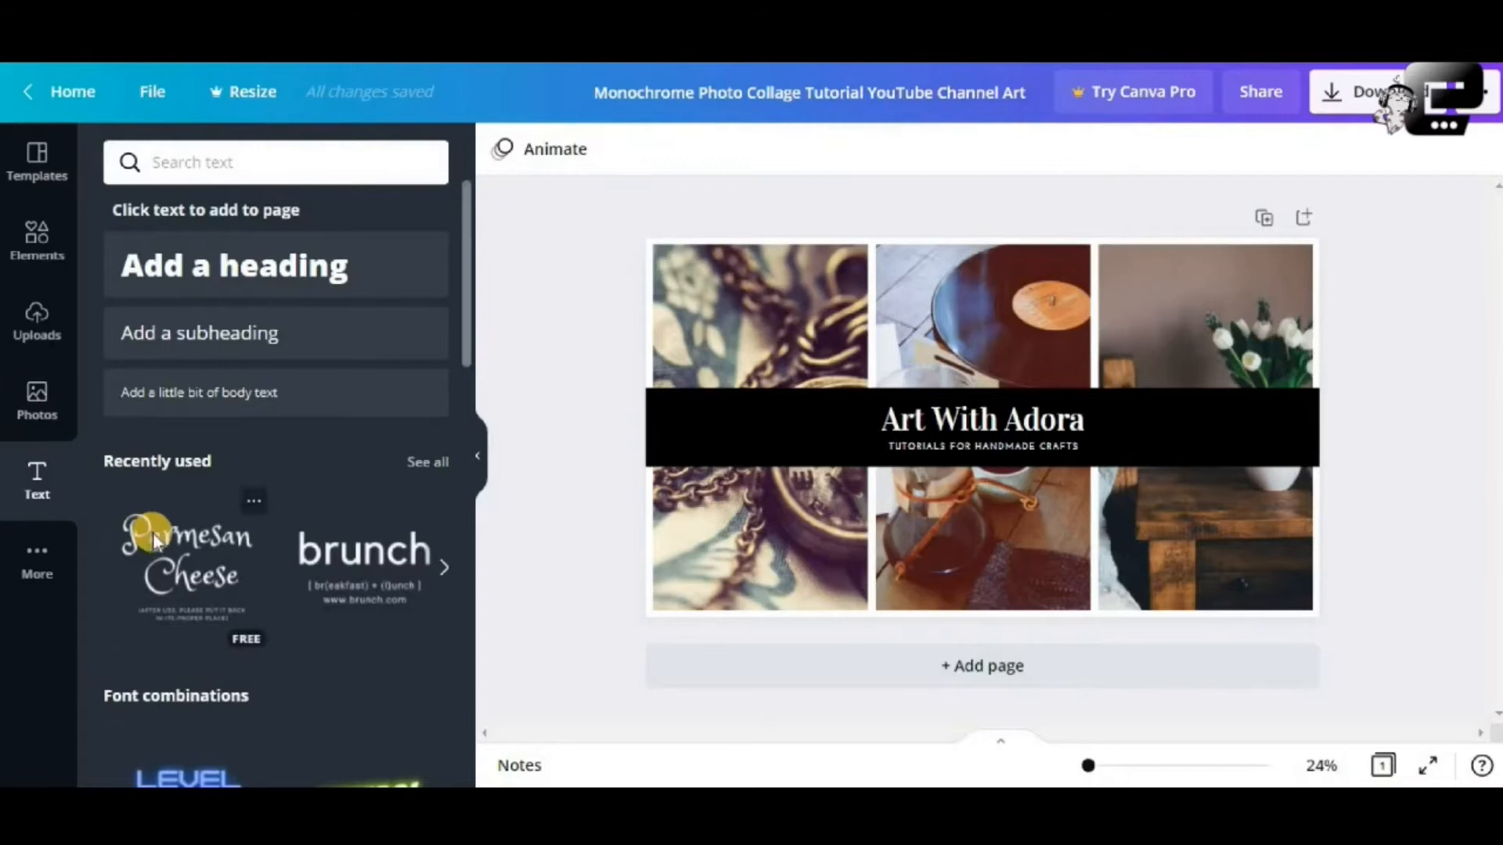
pyautogui.scroll(-12, 156, 529)
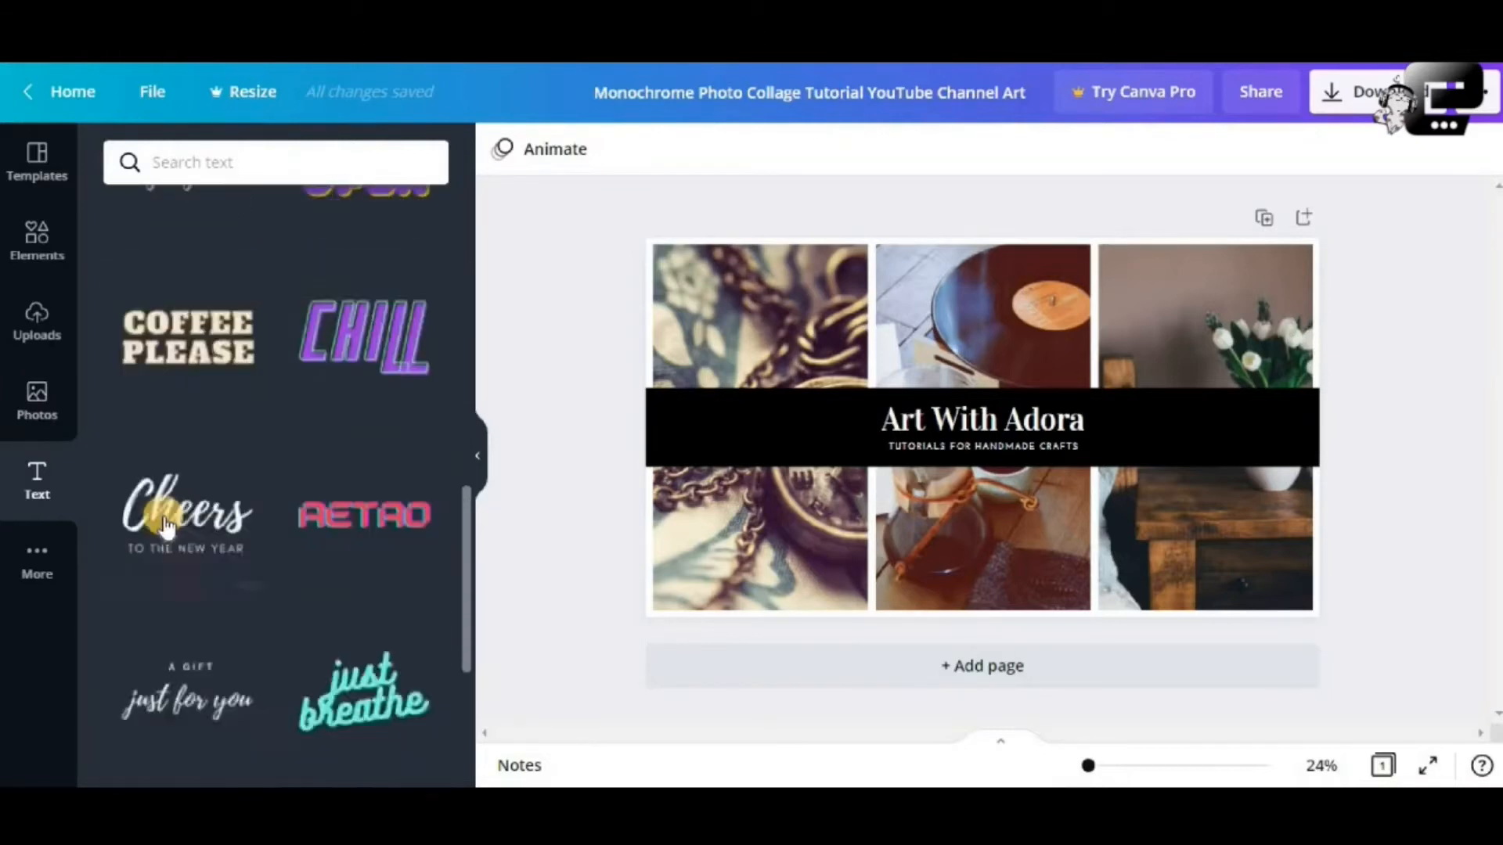
pyautogui.scroll(2, 219, 489)
pyautogui.scroll(-6, 219, 489)
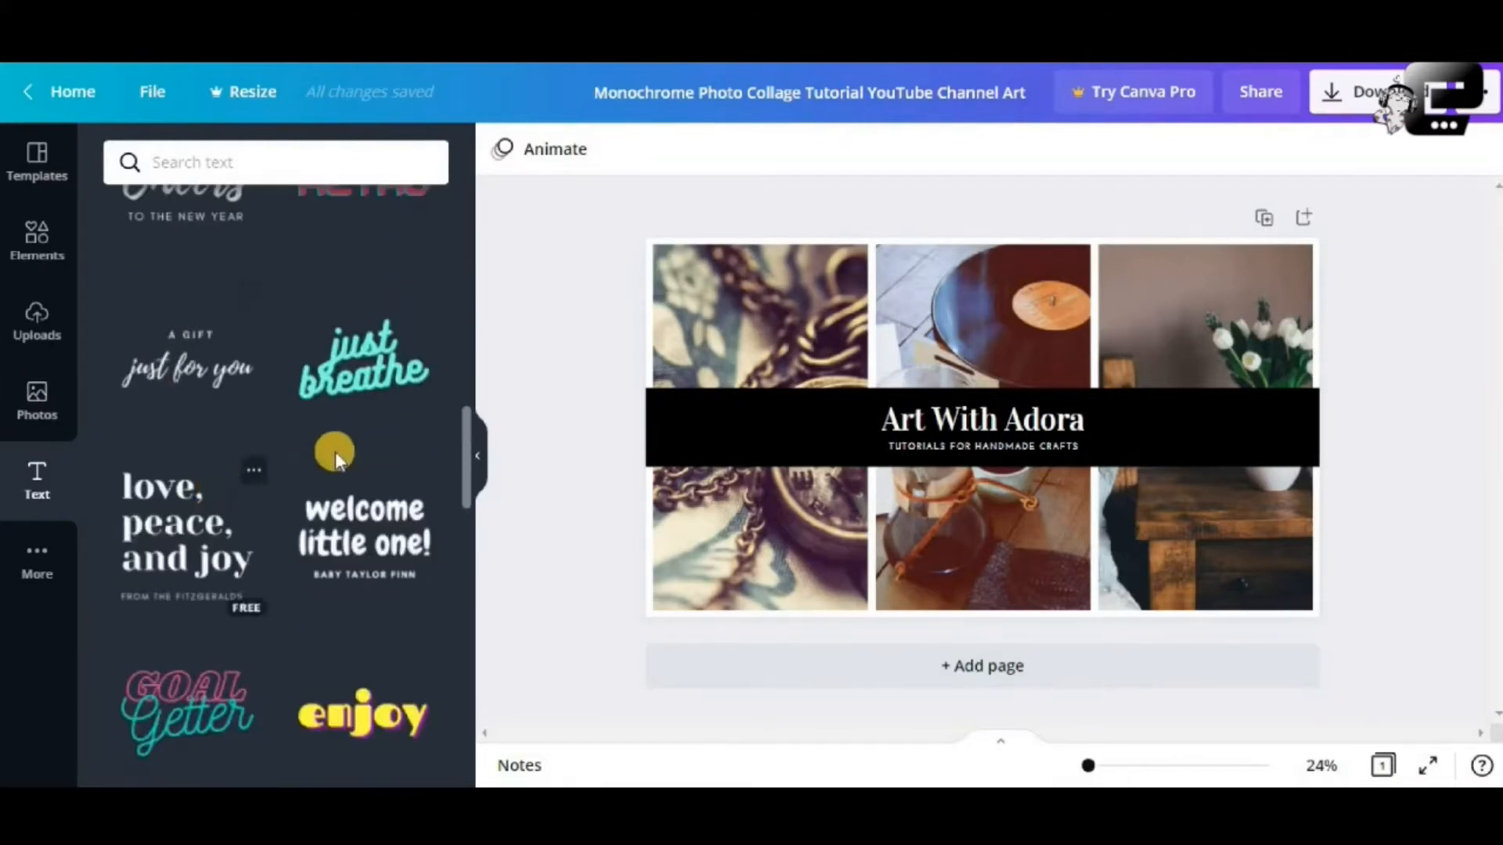
pyautogui.scroll(-2, 344, 444)
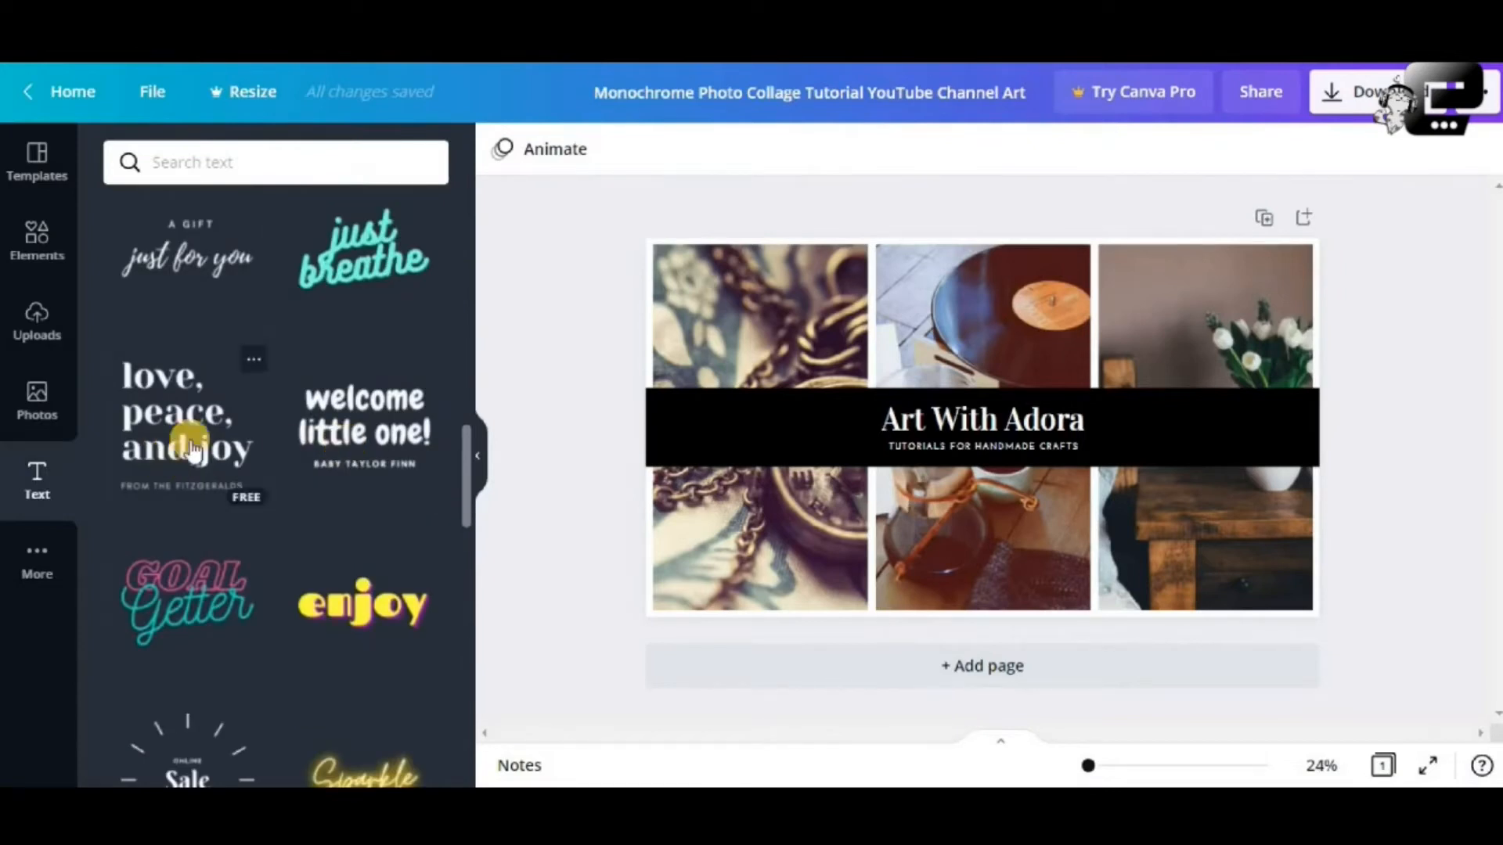
pyautogui.scroll(-2, 205, 472)
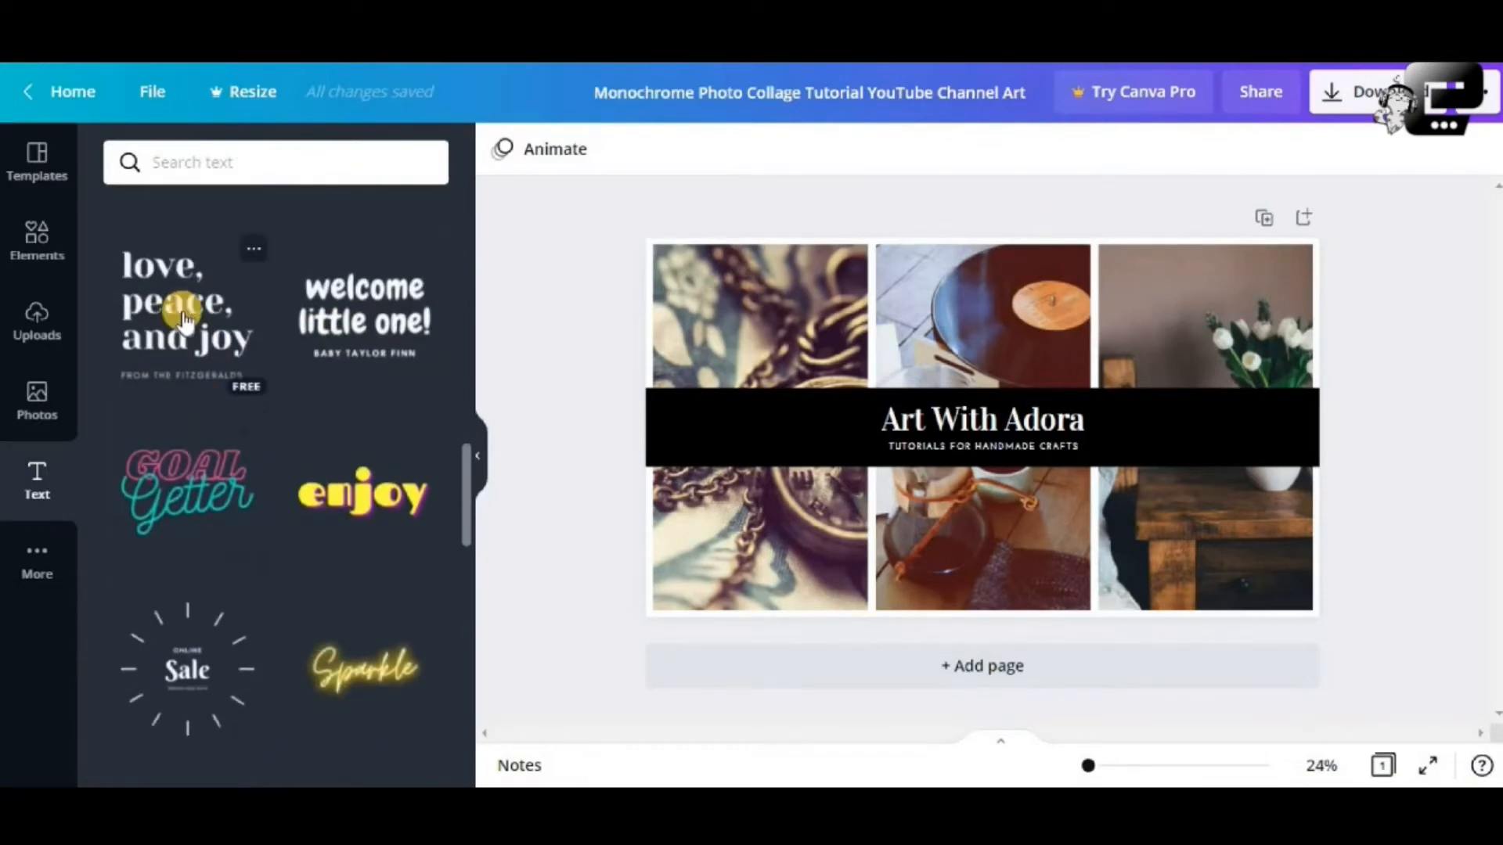
pyautogui.scroll(10, 161, 352)
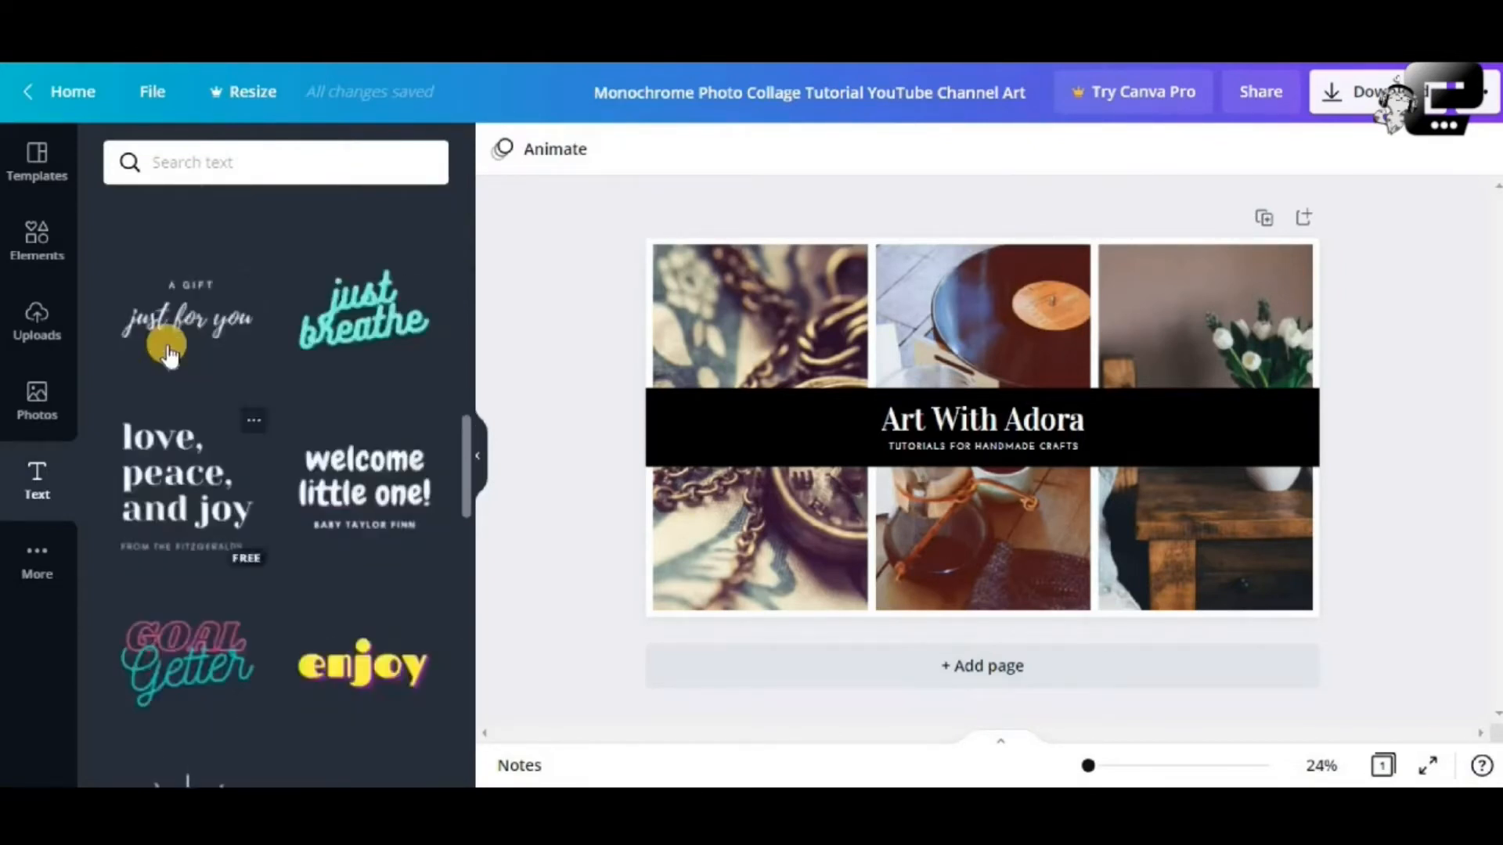
# Try the Makeup YouTube template, then restore the Art With Adora collage template
pyautogui.click(35, 166)
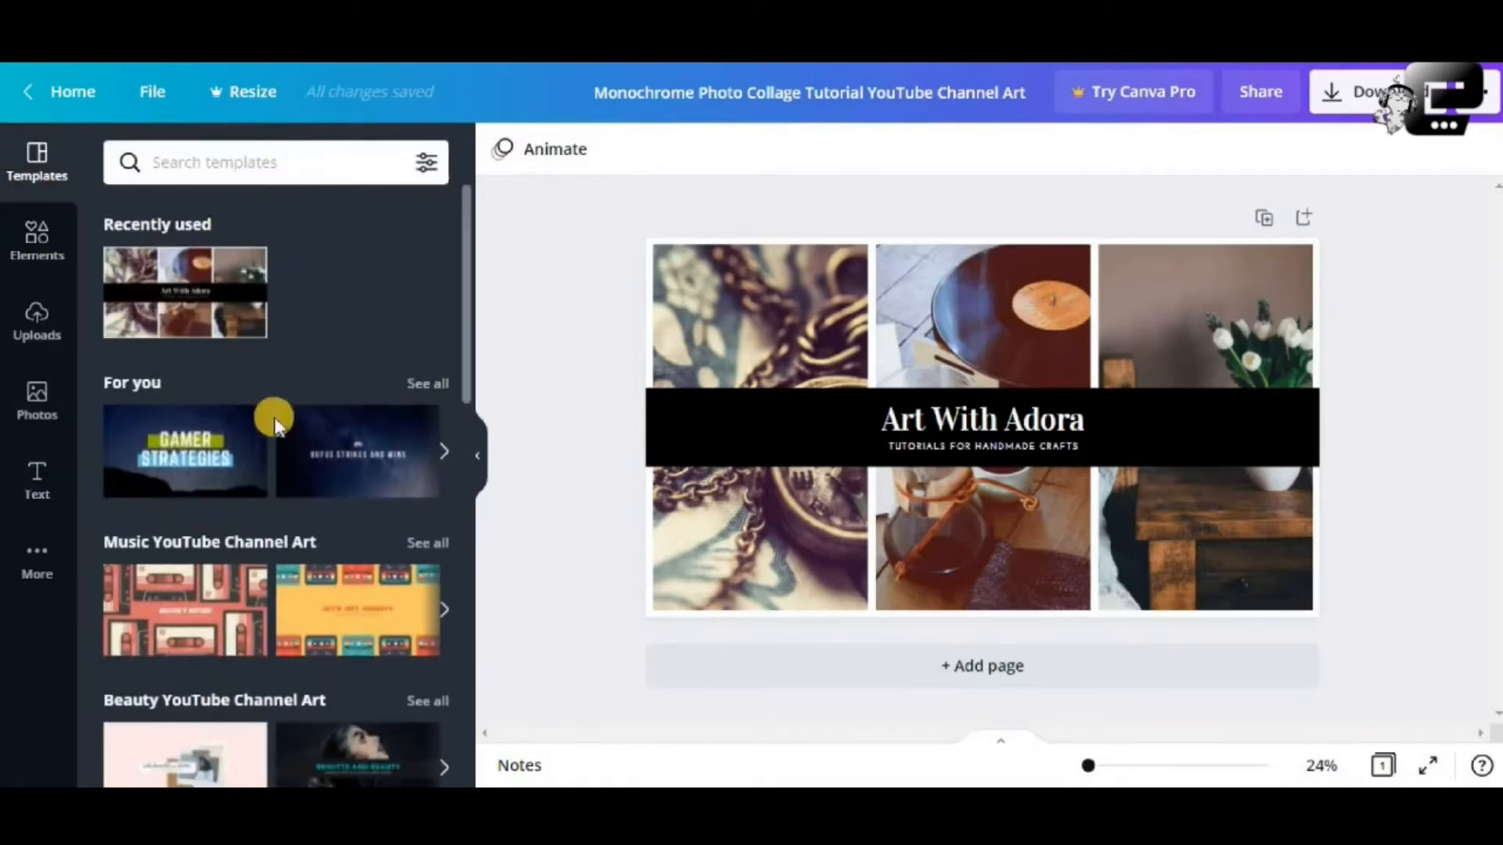
pyautogui.scroll(-3, 266, 438)
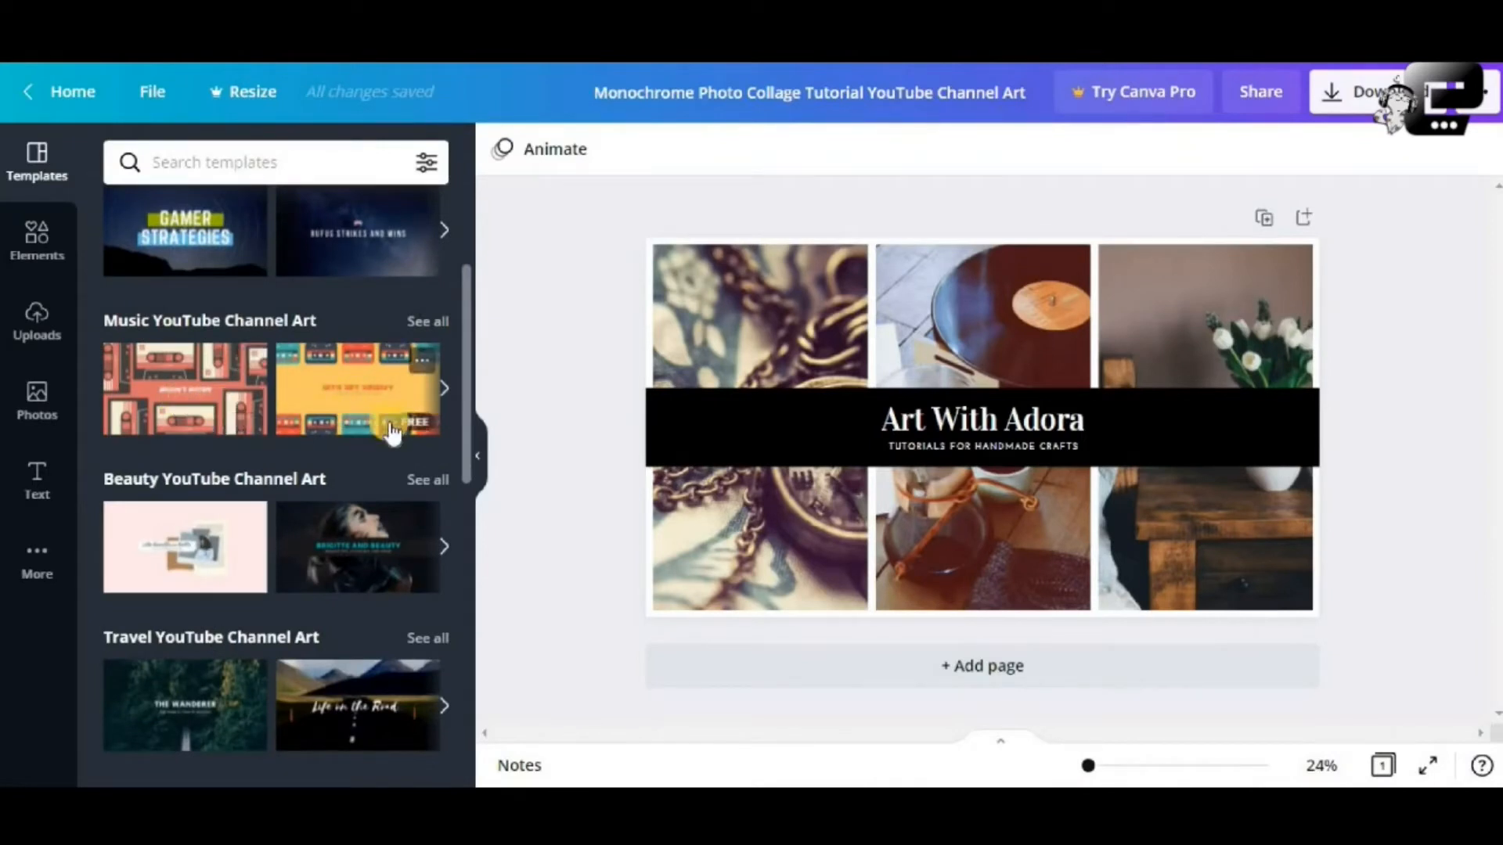
pyautogui.scroll(-2, 384, 437)
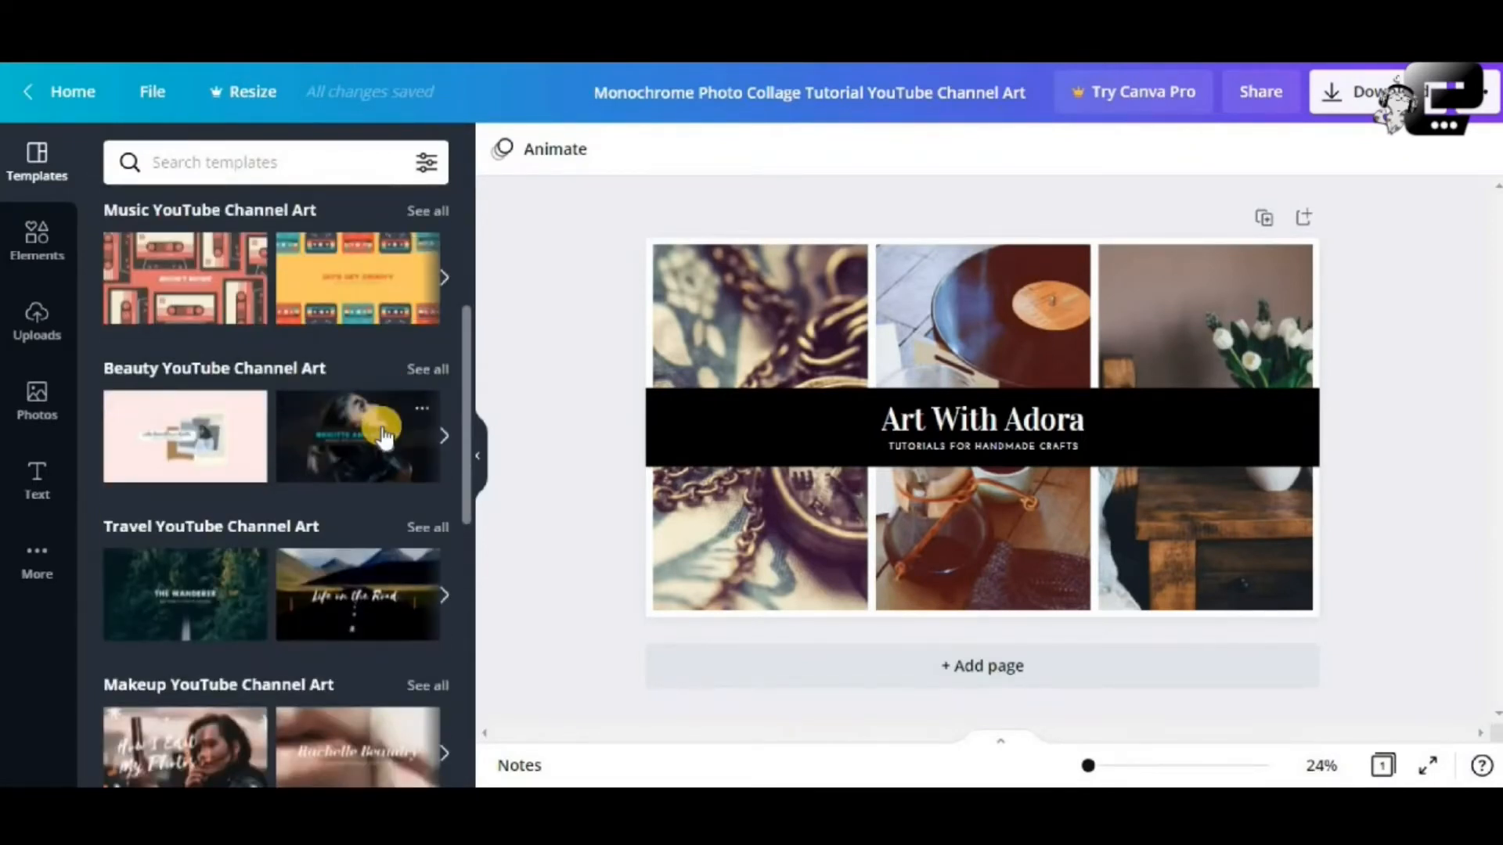
pyautogui.scroll(-4, 383, 436)
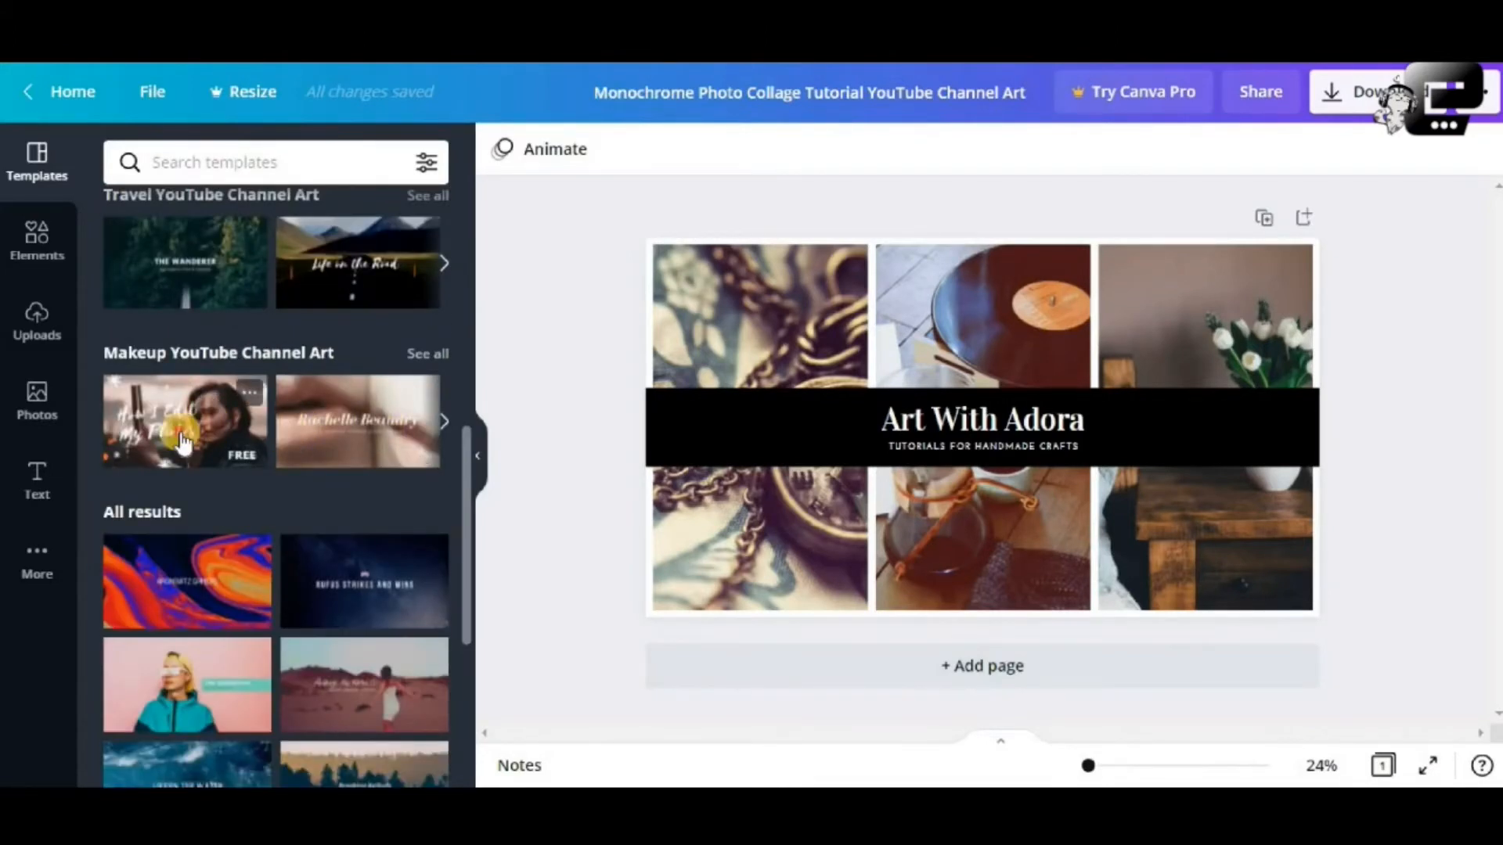
pyautogui.click(180, 443)
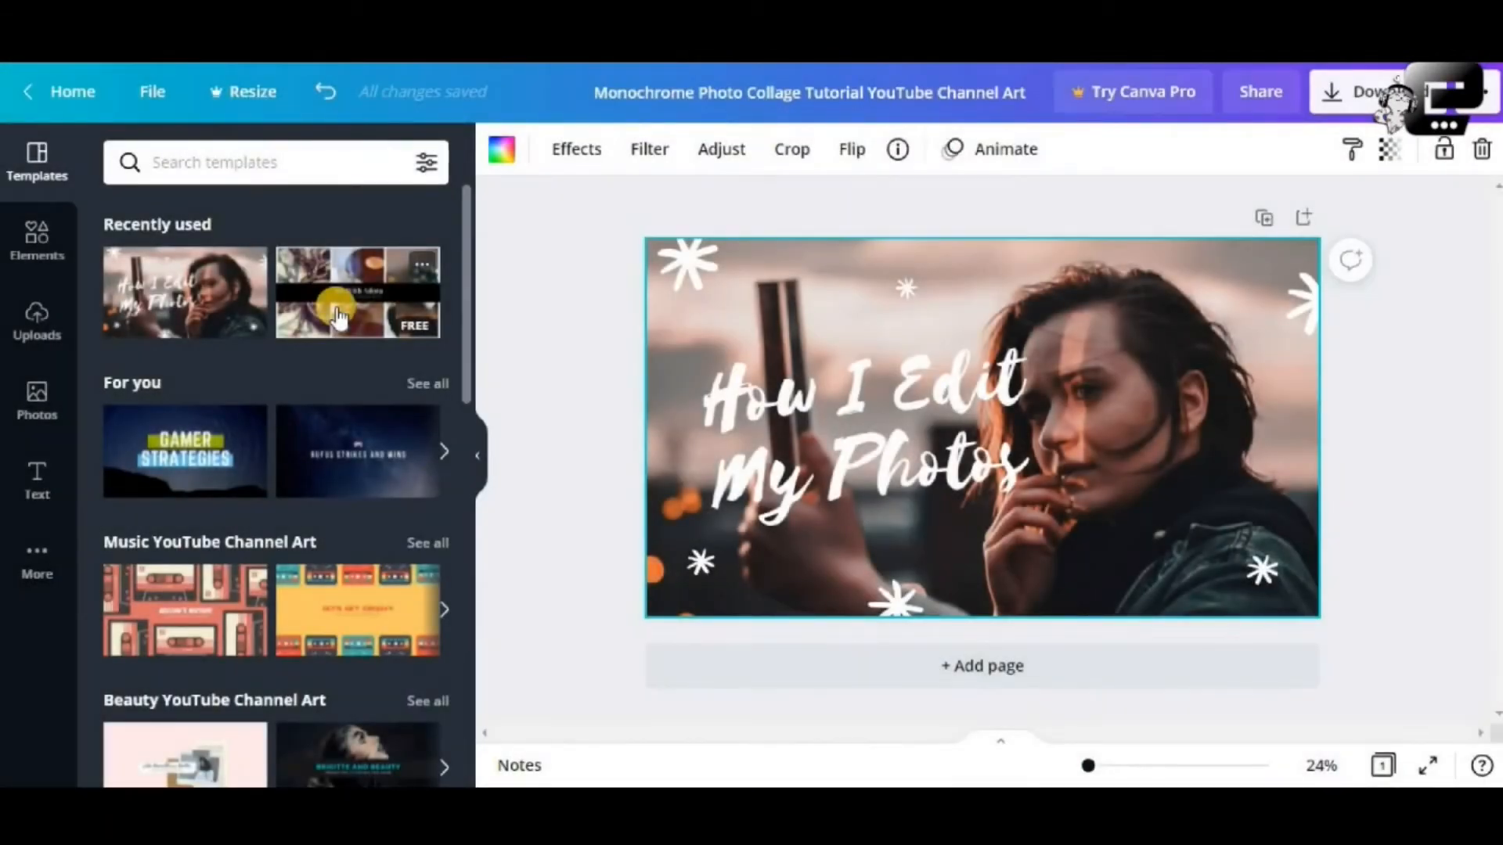
pyautogui.click(338, 315)
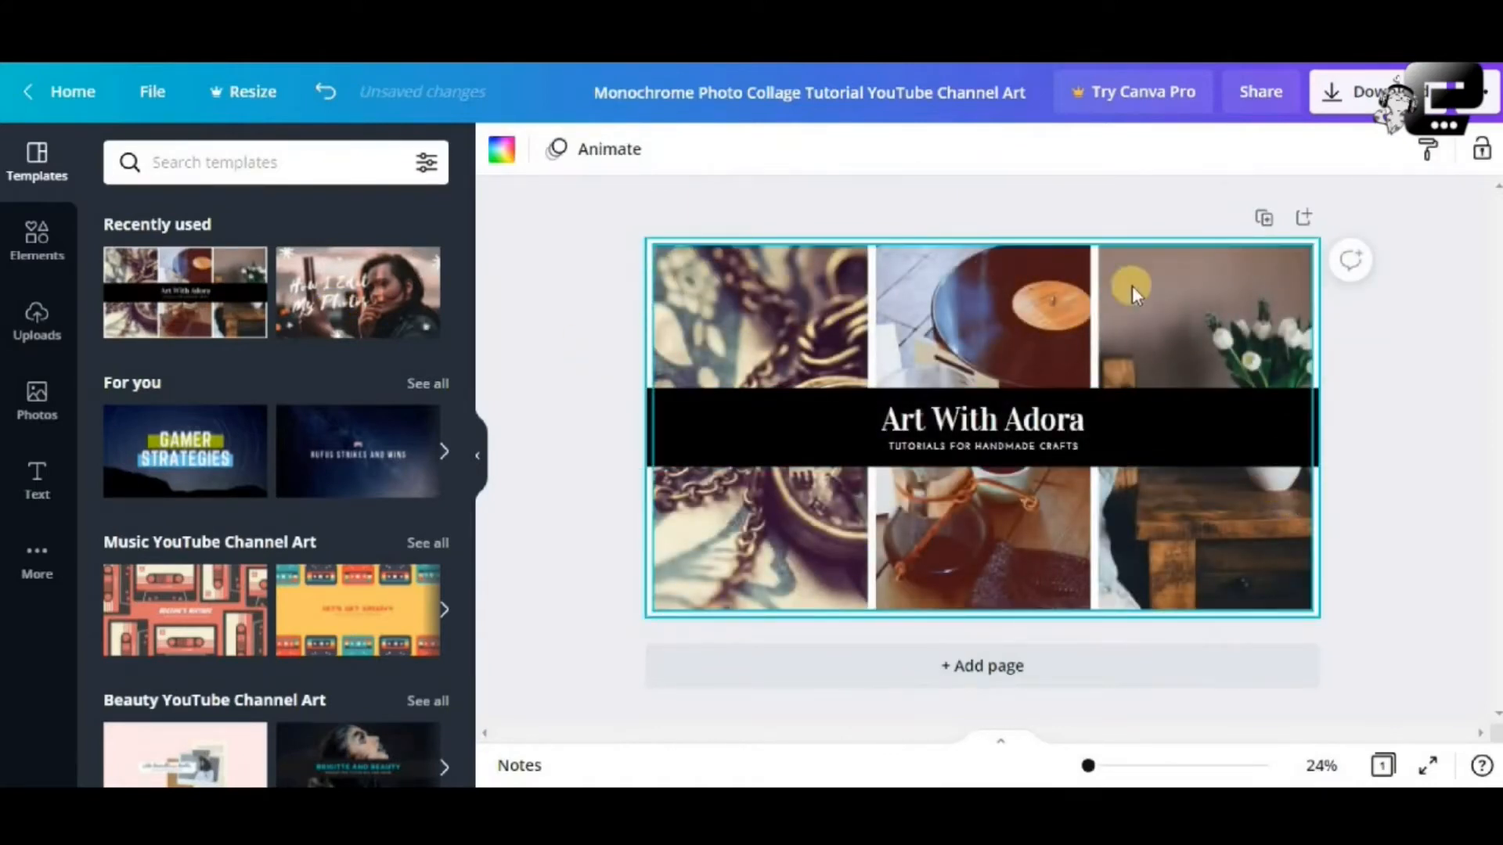
# Select the collage's photo grid and its left, middle and right photos in turn
pyautogui.click(1111, 303)
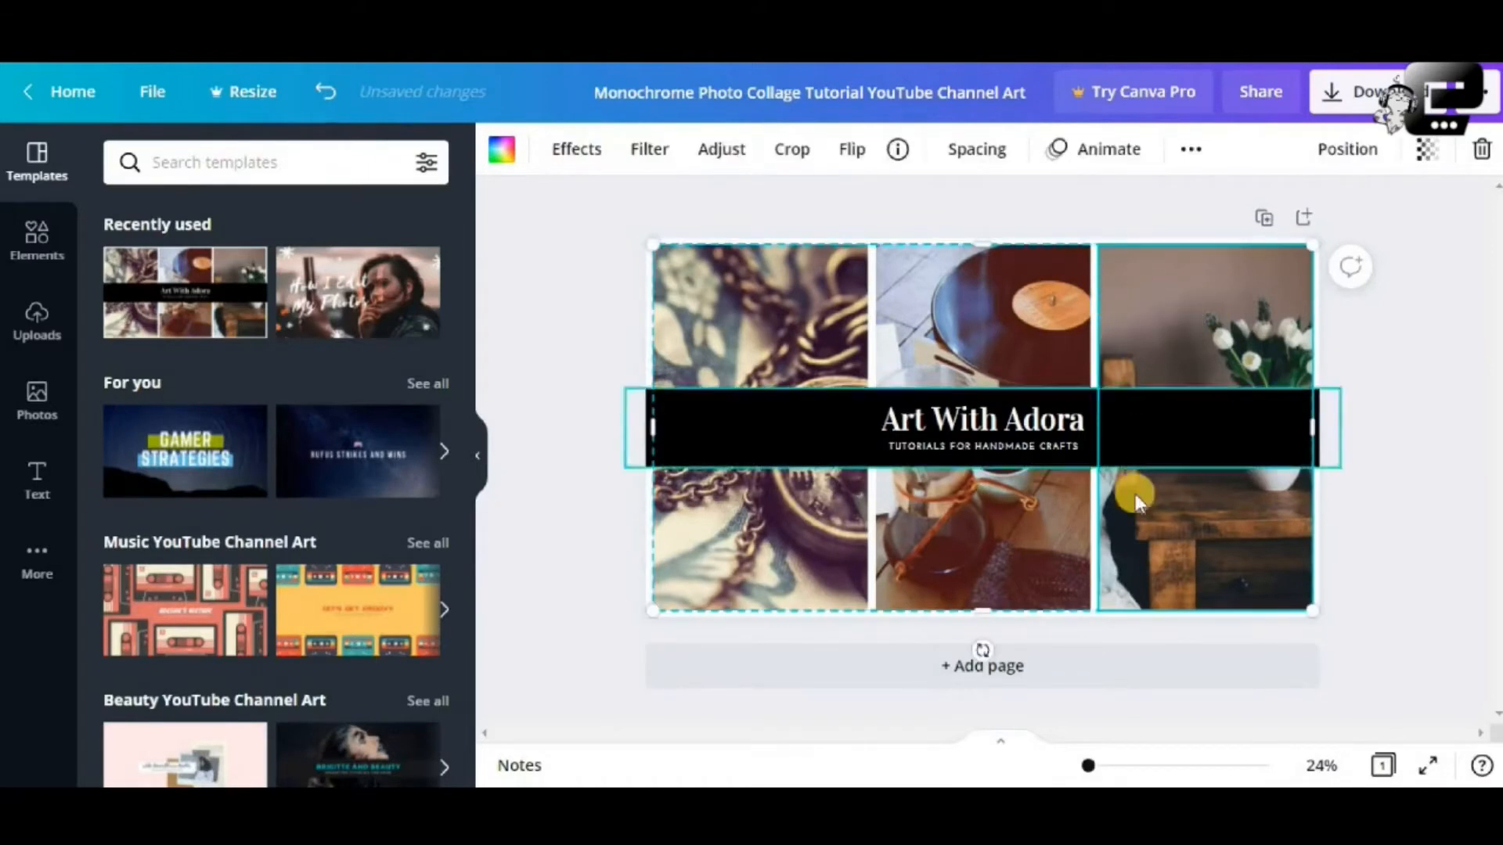
pyautogui.click(1022, 526)
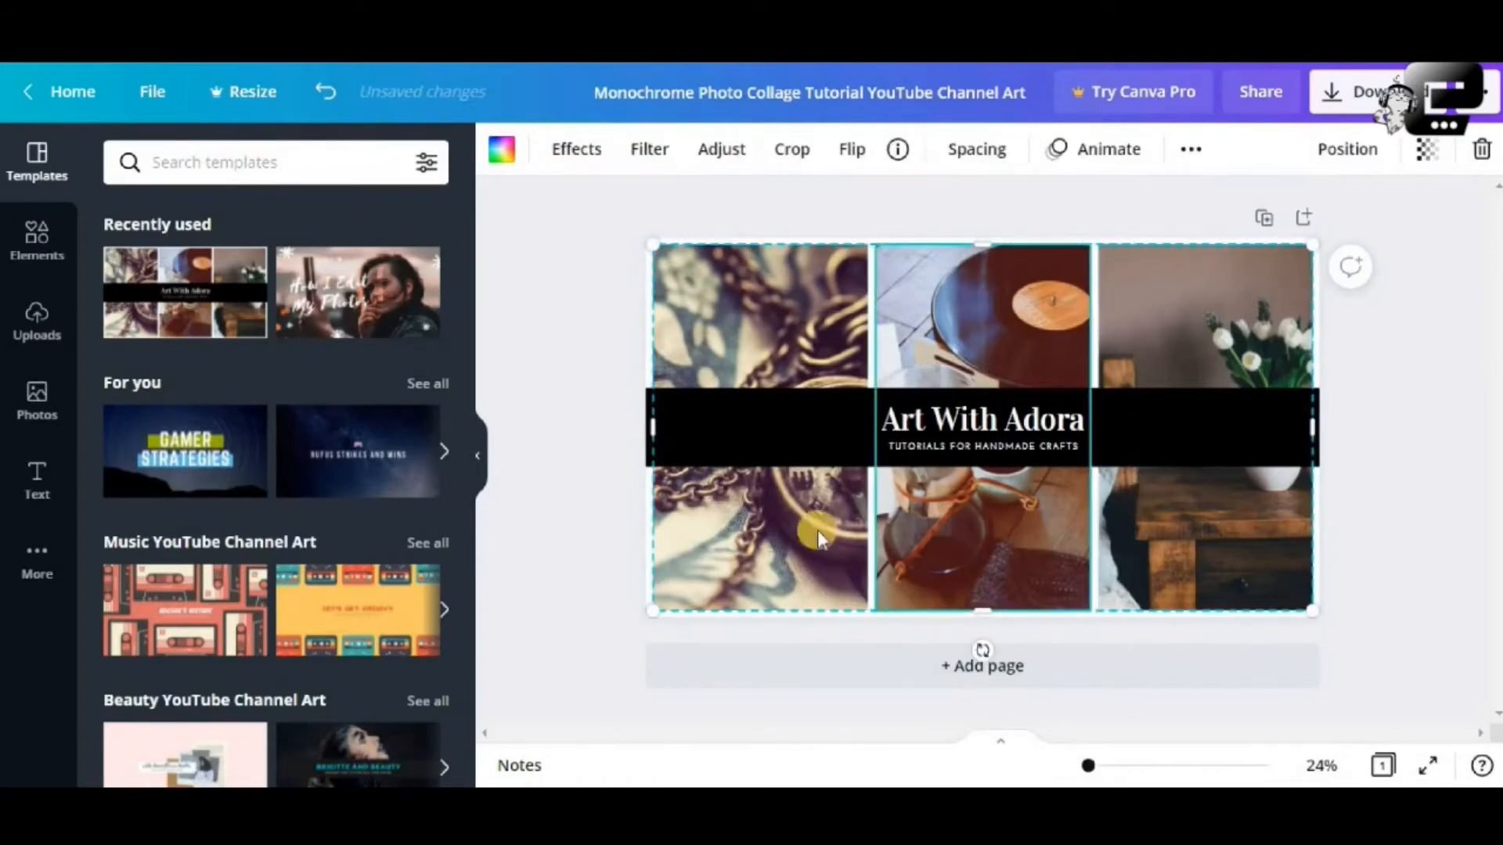
pyautogui.click(764, 533)
pyautogui.click(945, 309)
pyautogui.click(1180, 345)
pyautogui.click(855, 343)
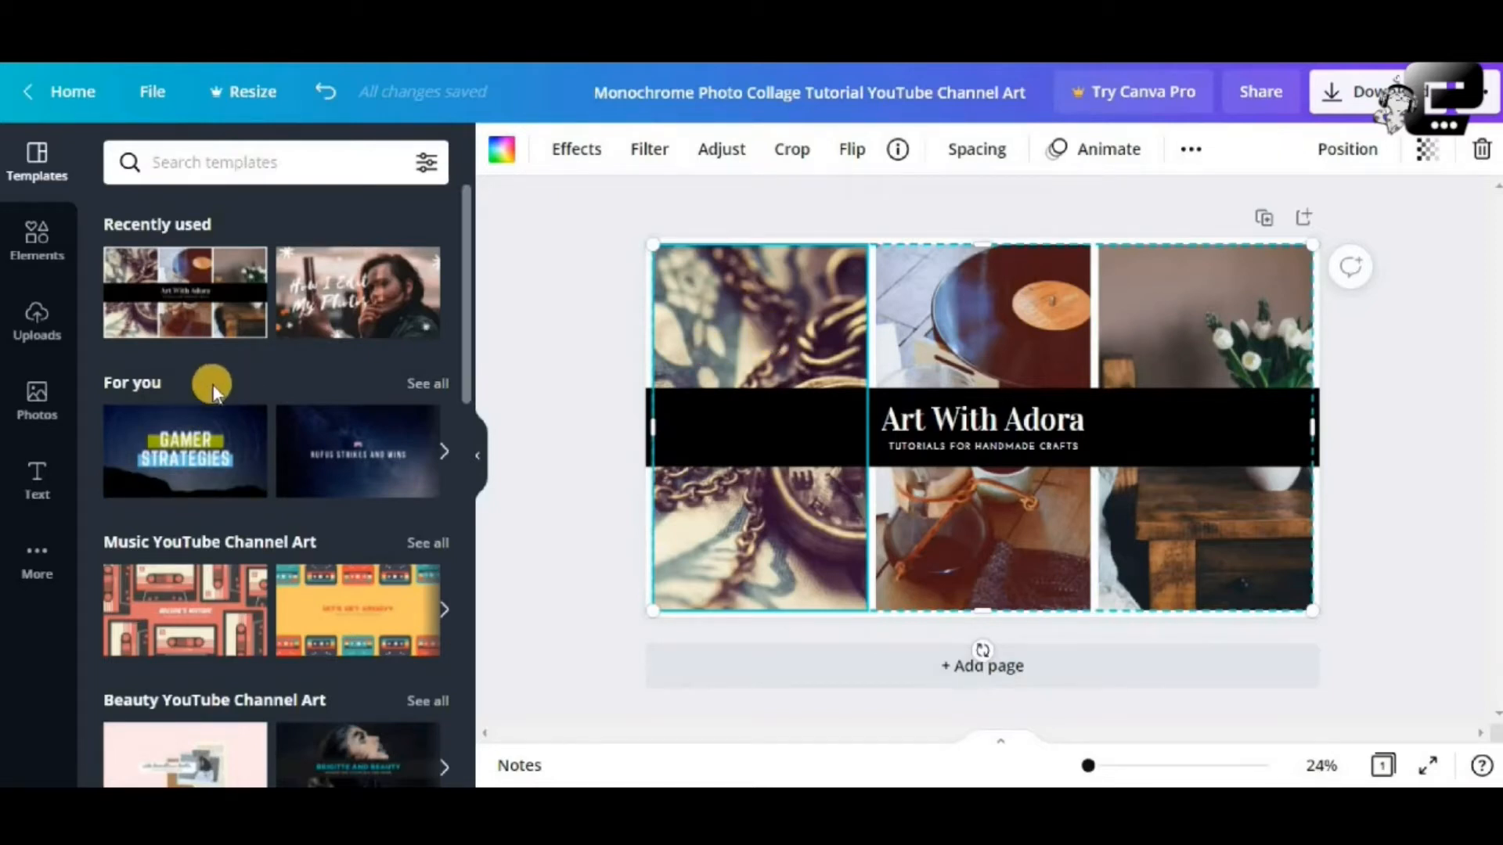
# Search the stock photo library for 'art' and scroll through the results
pyautogui.click(31, 389)
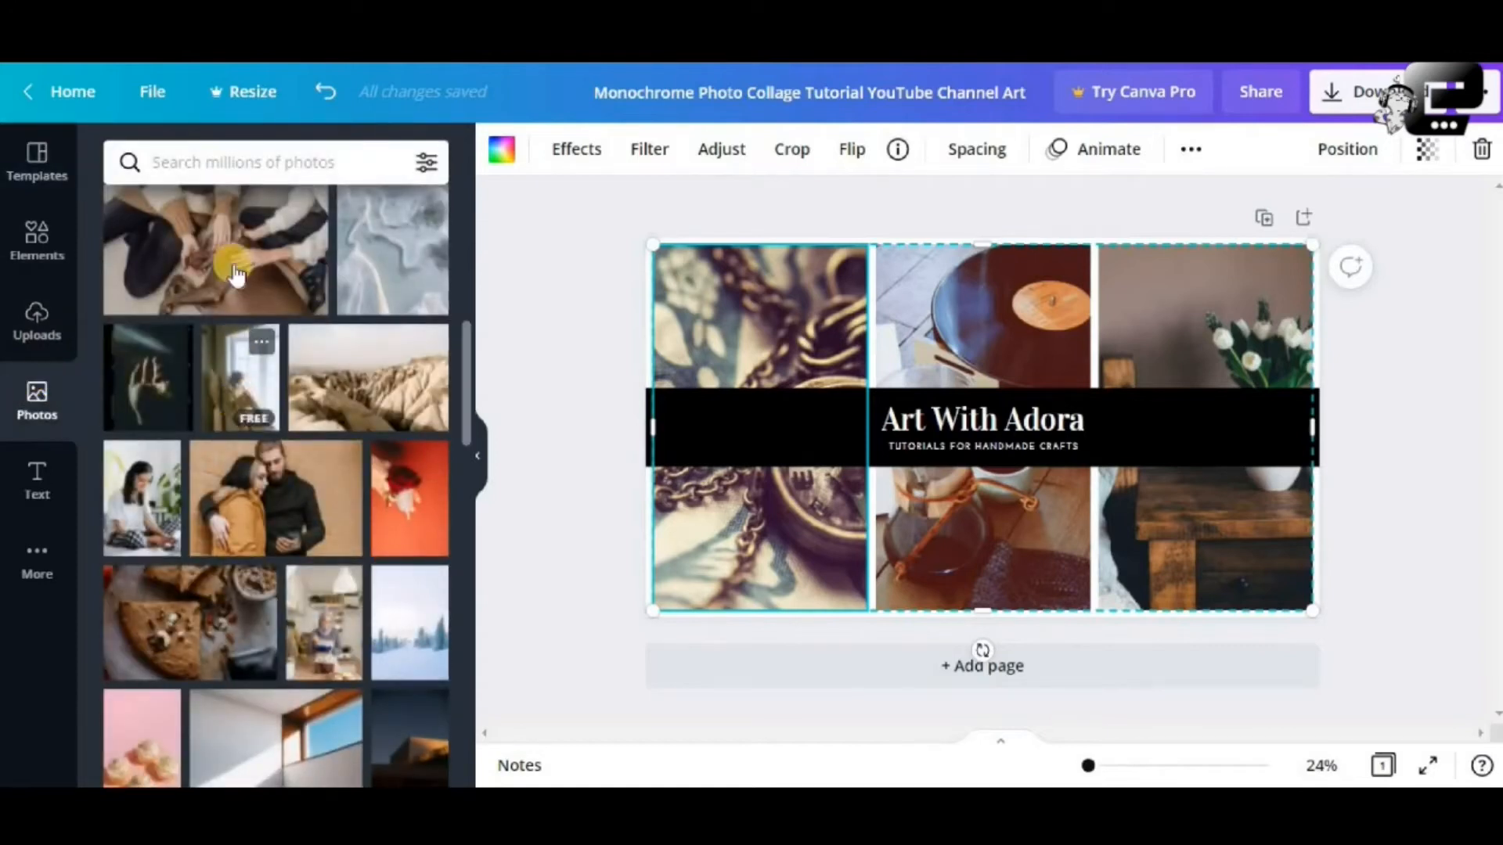
pyautogui.click(212, 158)
pyautogui.write('art')
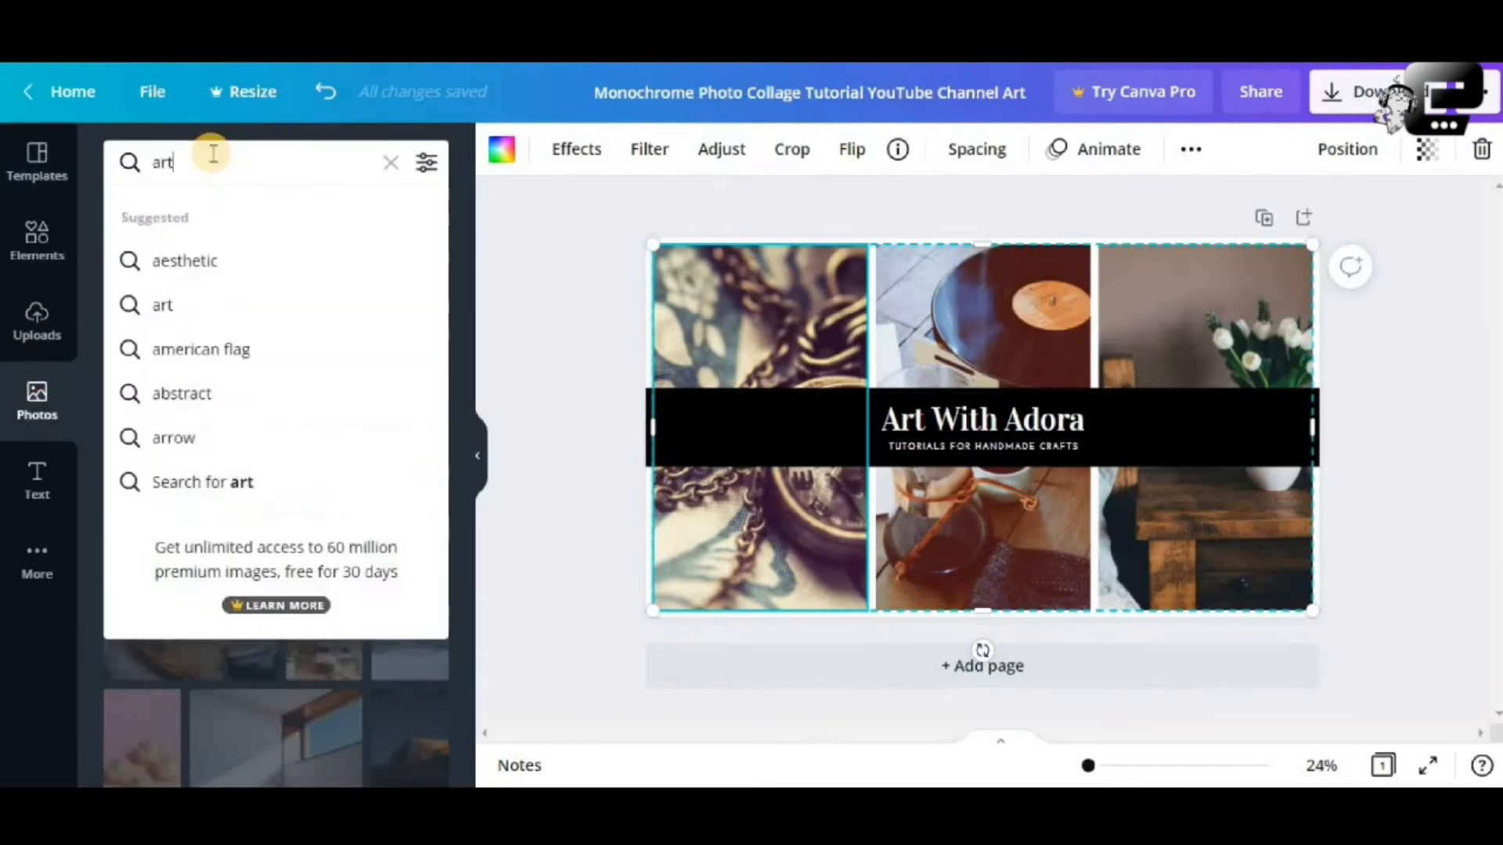
pyautogui.press('Return')
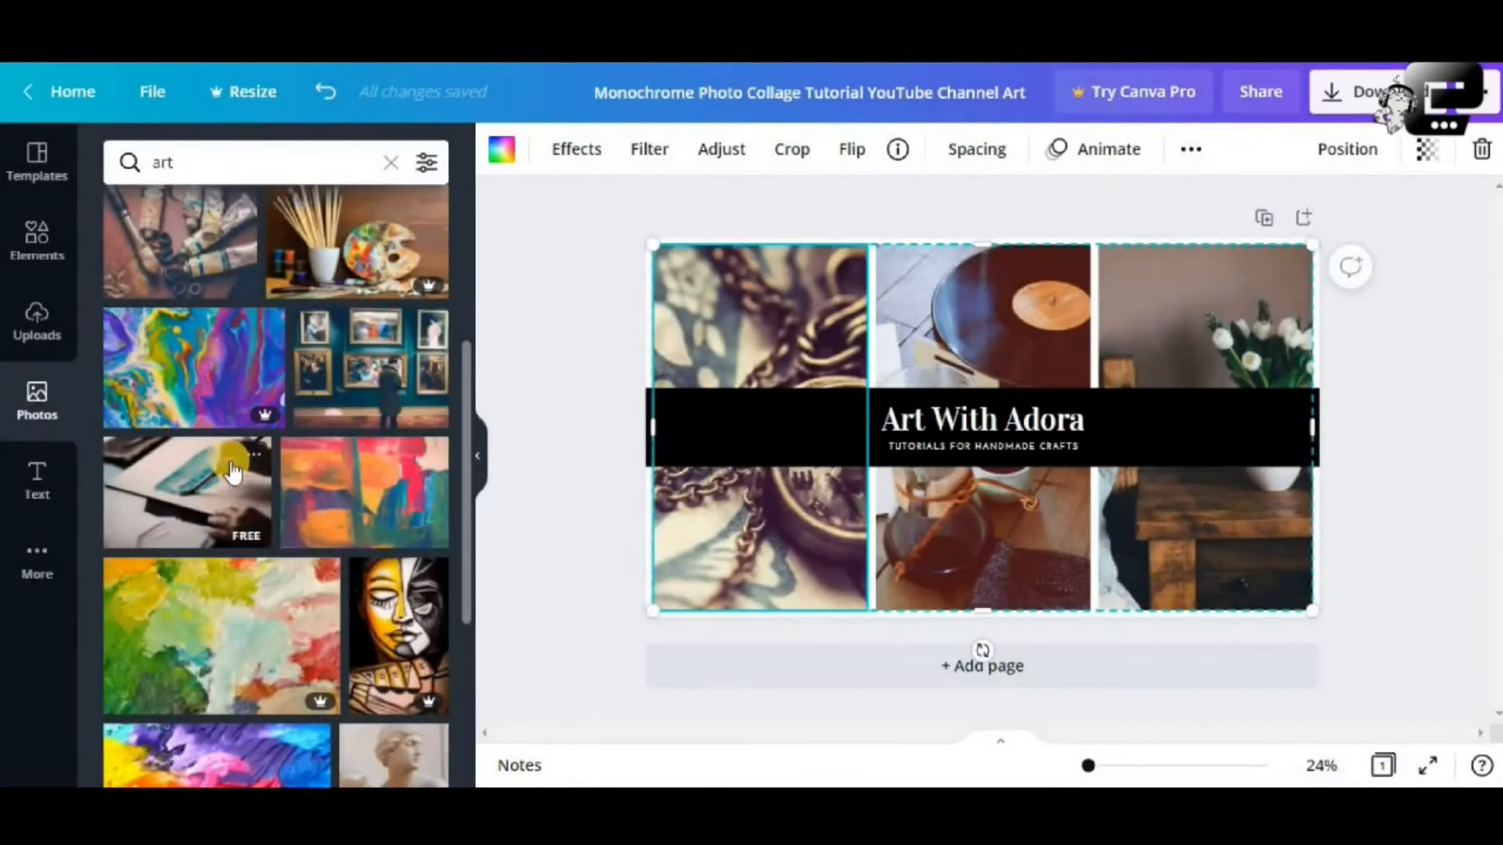
pyautogui.scroll(2, 204, 409)
pyautogui.scroll(1, 203, 409)
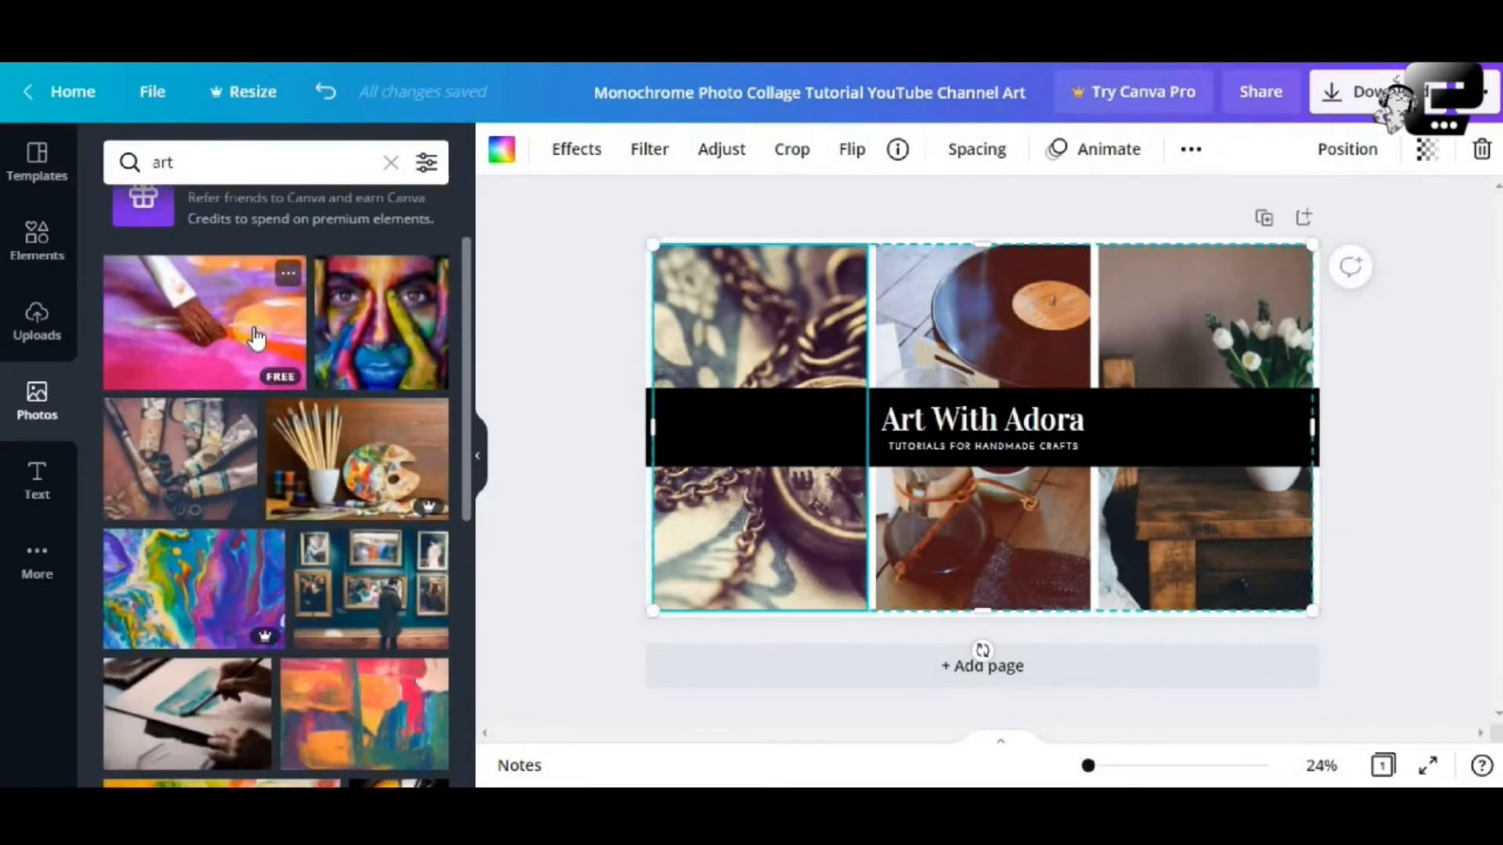
pyautogui.scroll(2, 256, 338)
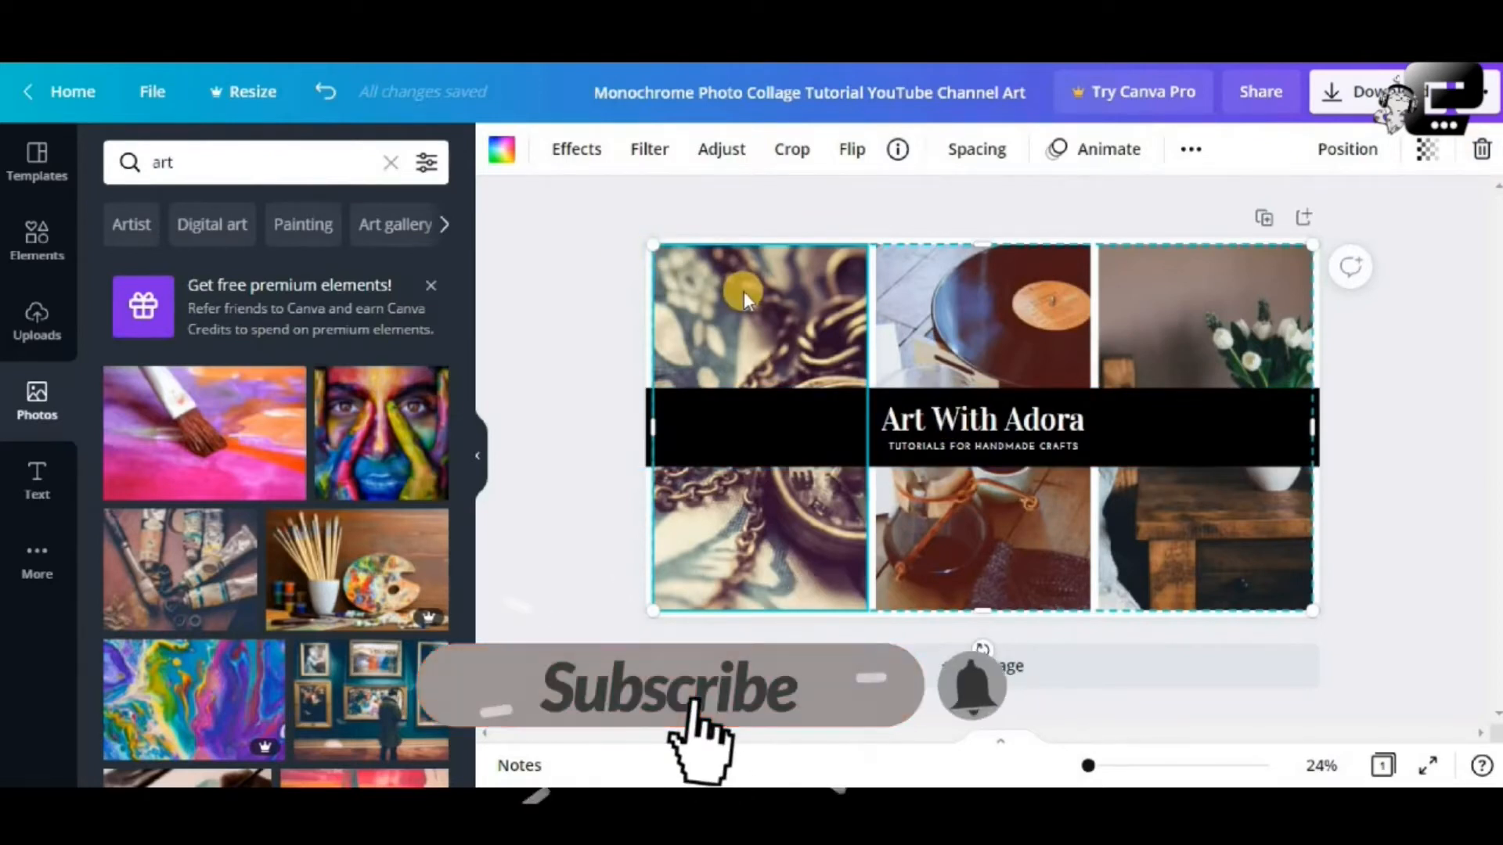
# Delete the left photo and then the grid, undoing to restore the six-photo collage
pyautogui.press('Delete')
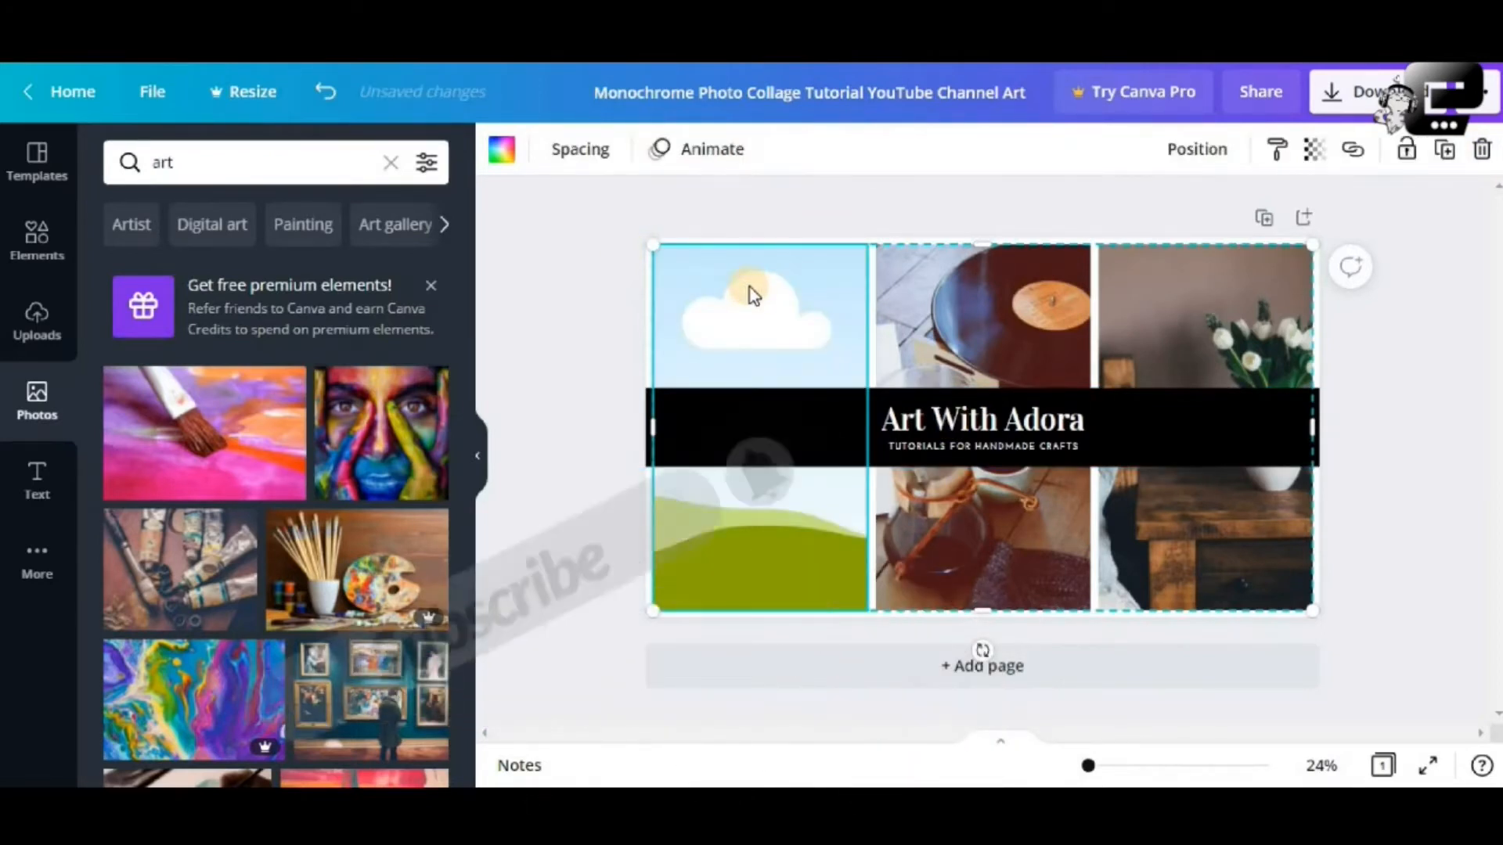
pyautogui.press('Delete')
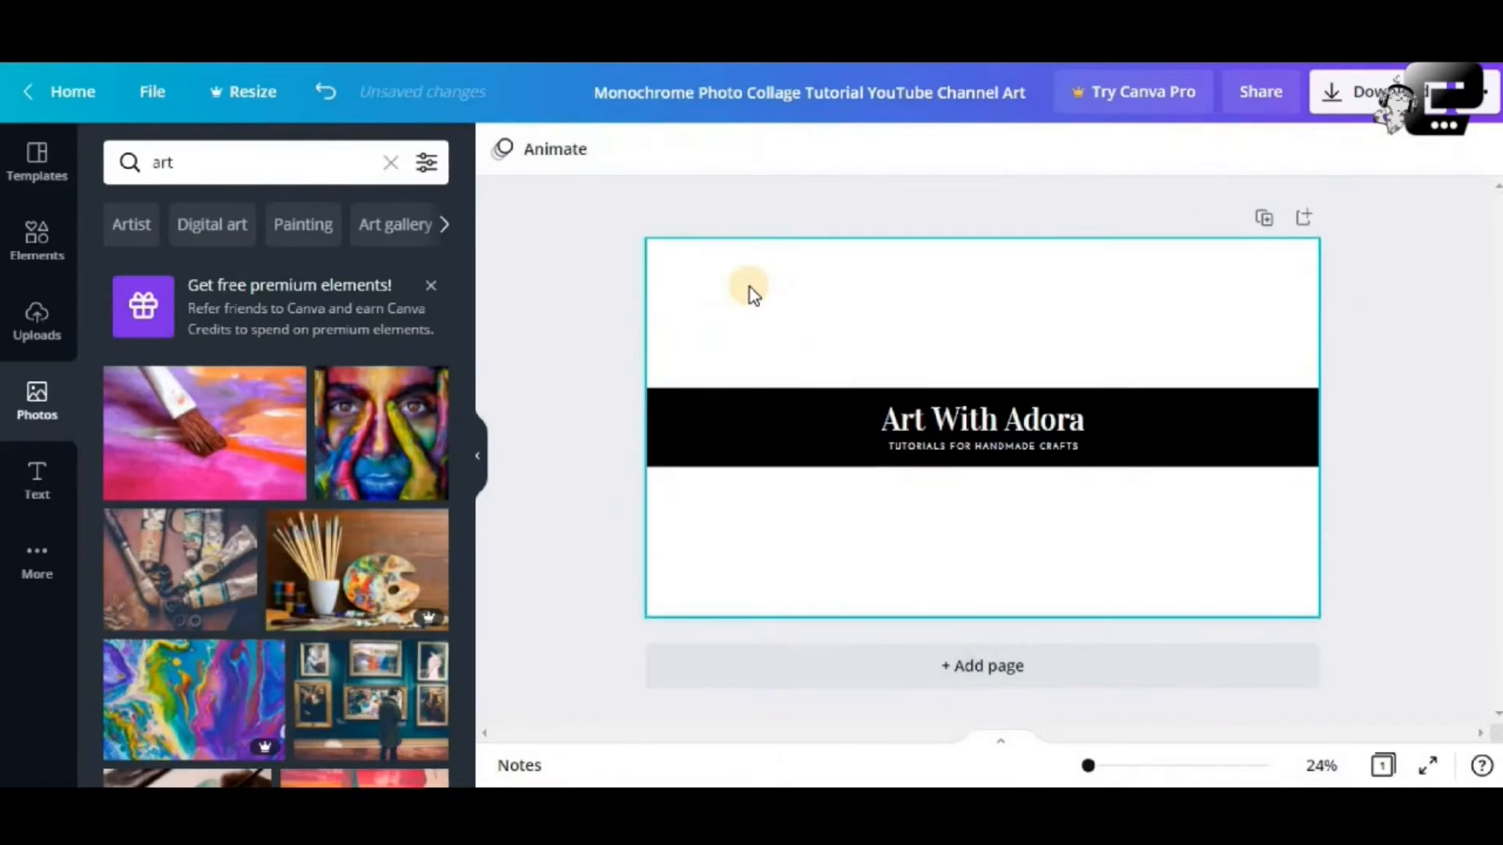
pyautogui.click(318, 97)
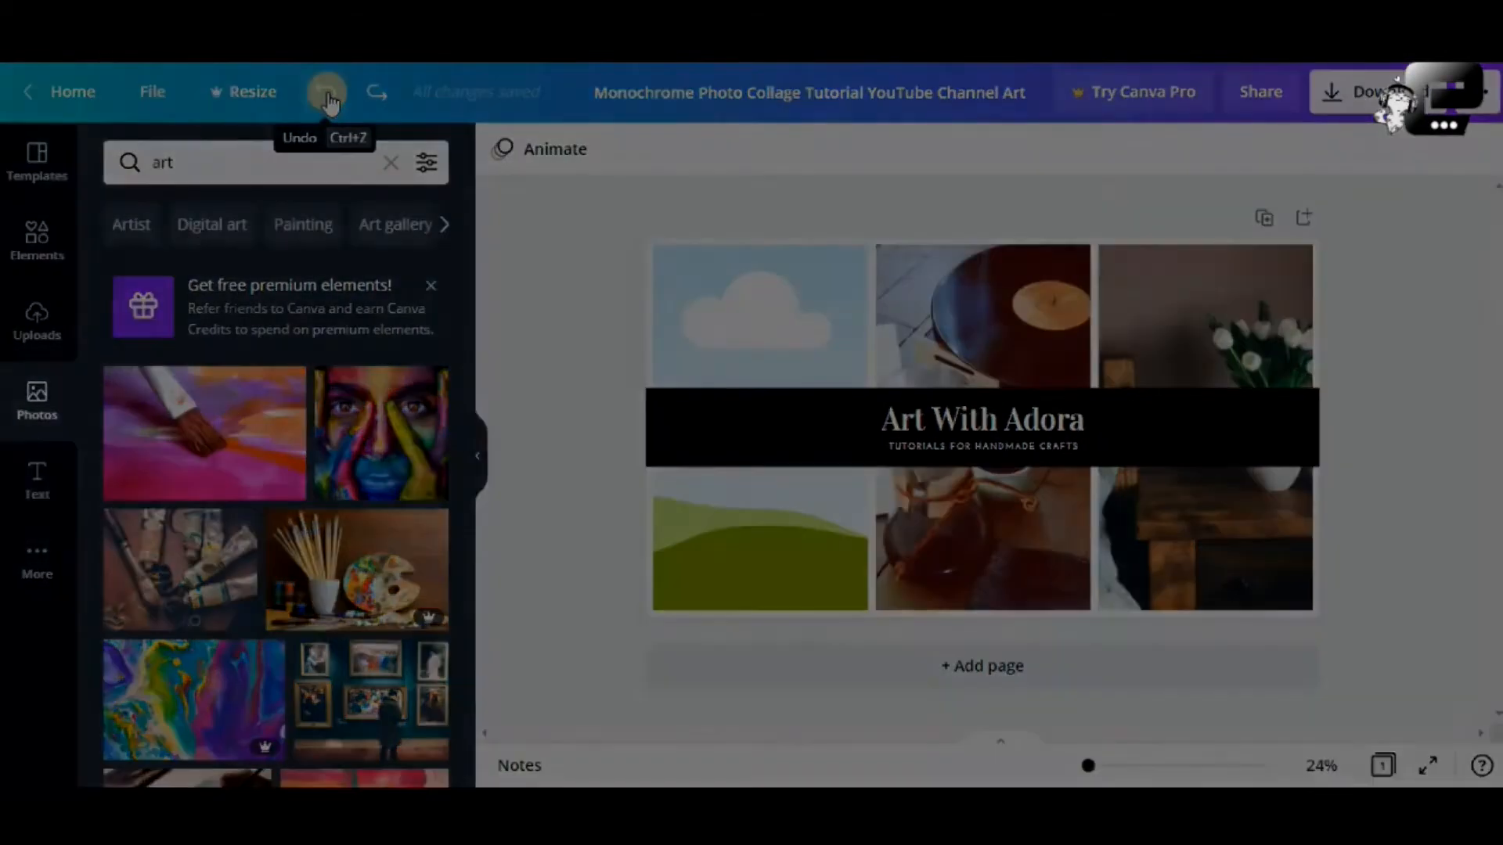
pyautogui.click(326, 92)
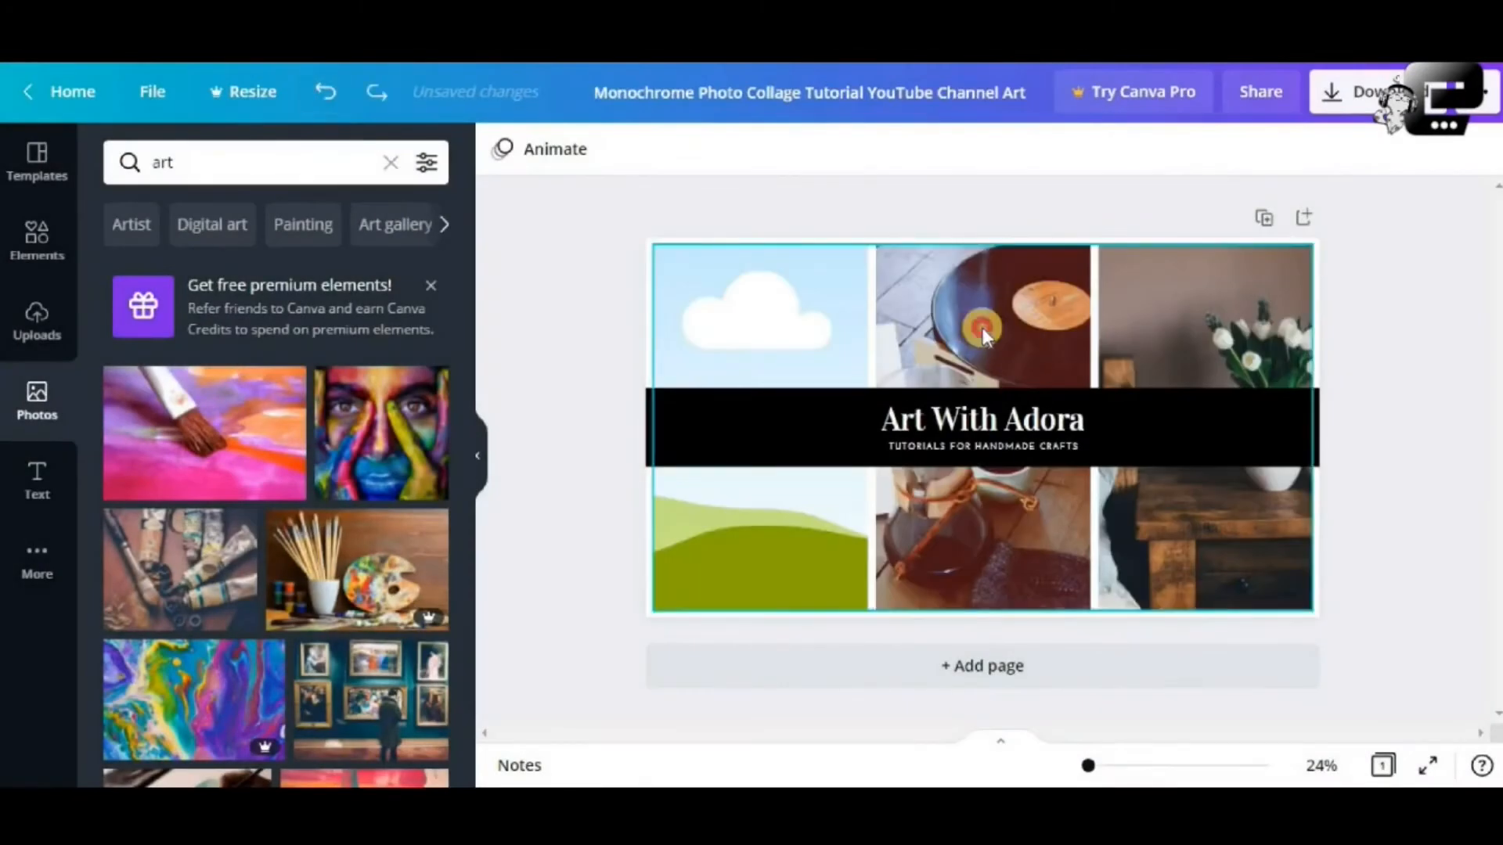
pyautogui.click(983, 327)
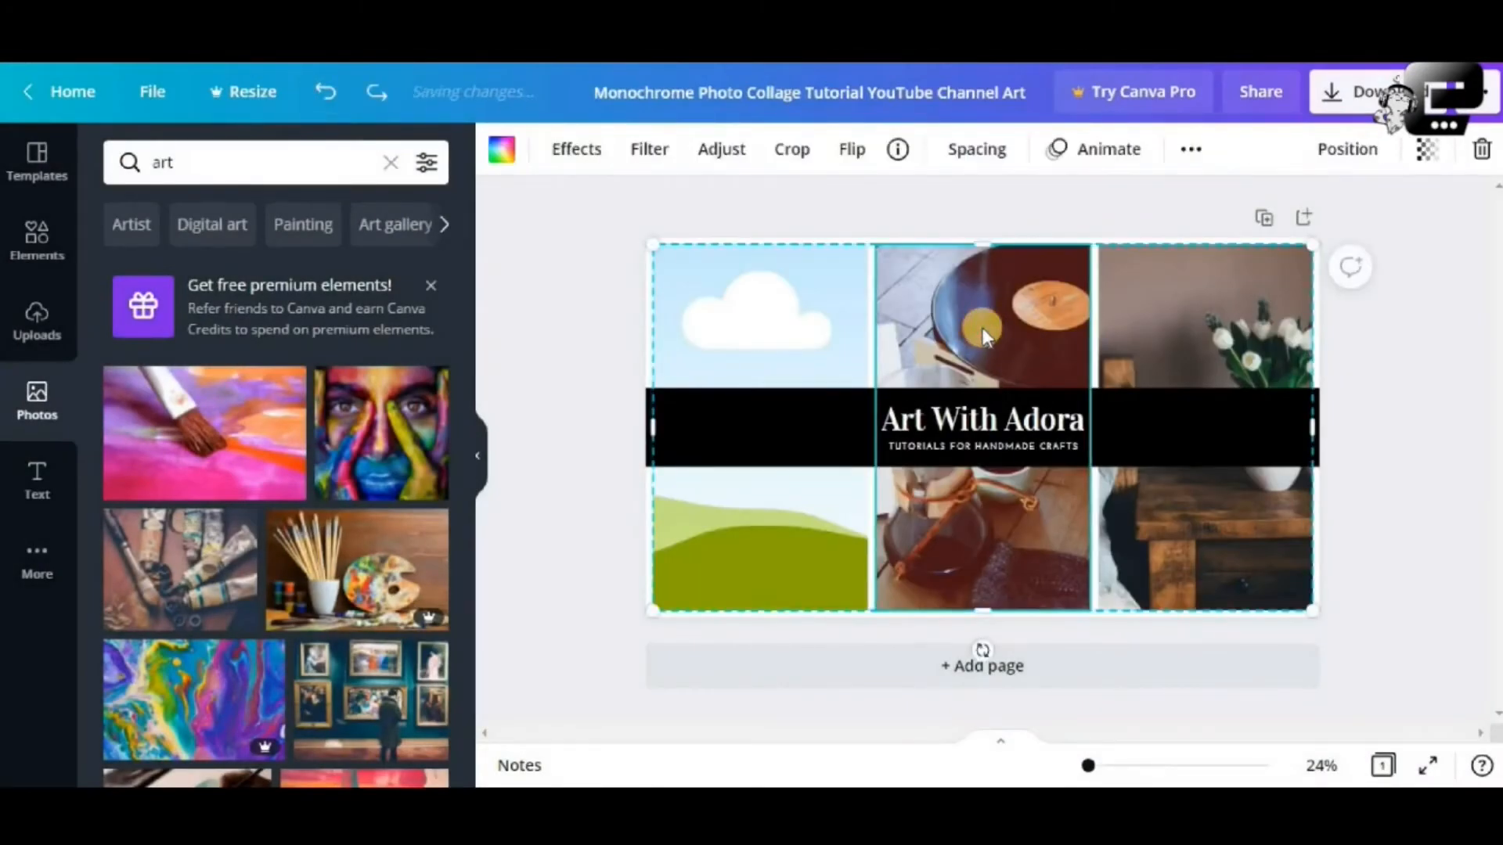
# Detach the middle and right photos from their grid cells and rearrange the loose photos
pyautogui.rightClick(787, 328)
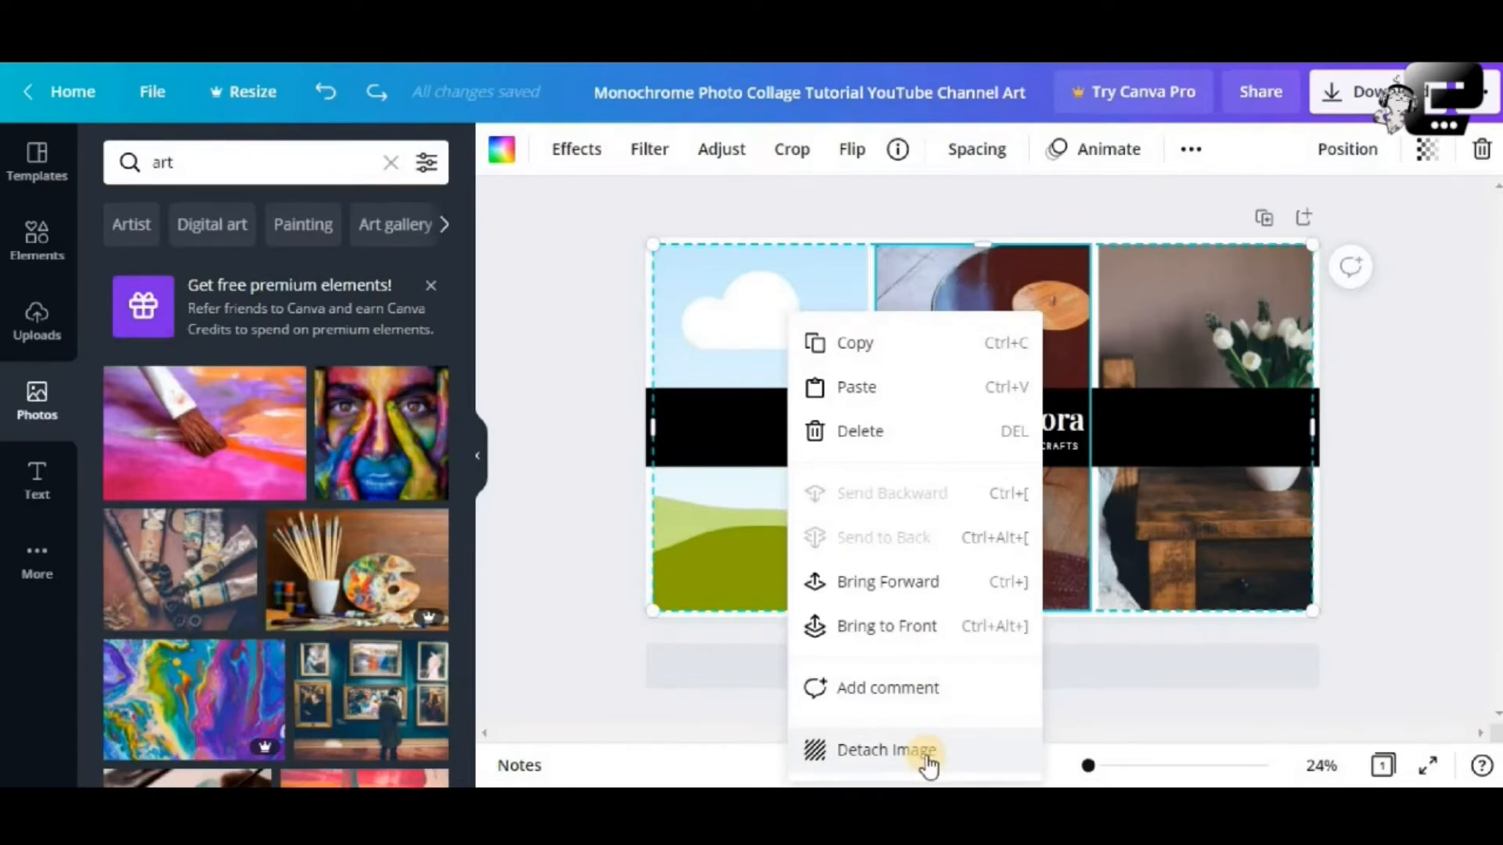
pyautogui.click(886, 749)
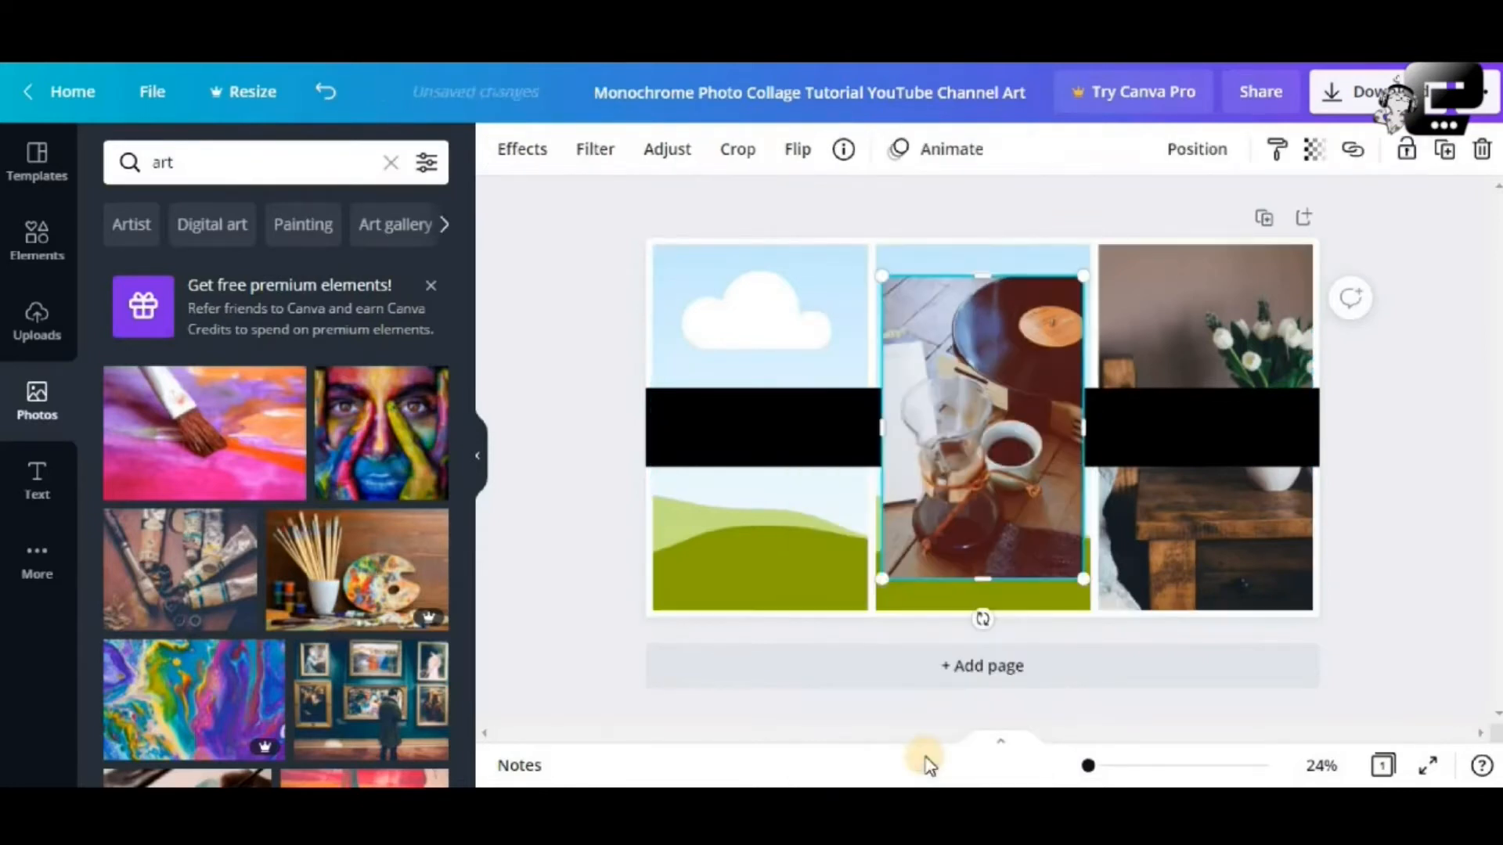
pyautogui.click(1159, 323)
pyautogui.rightClick(1159, 323)
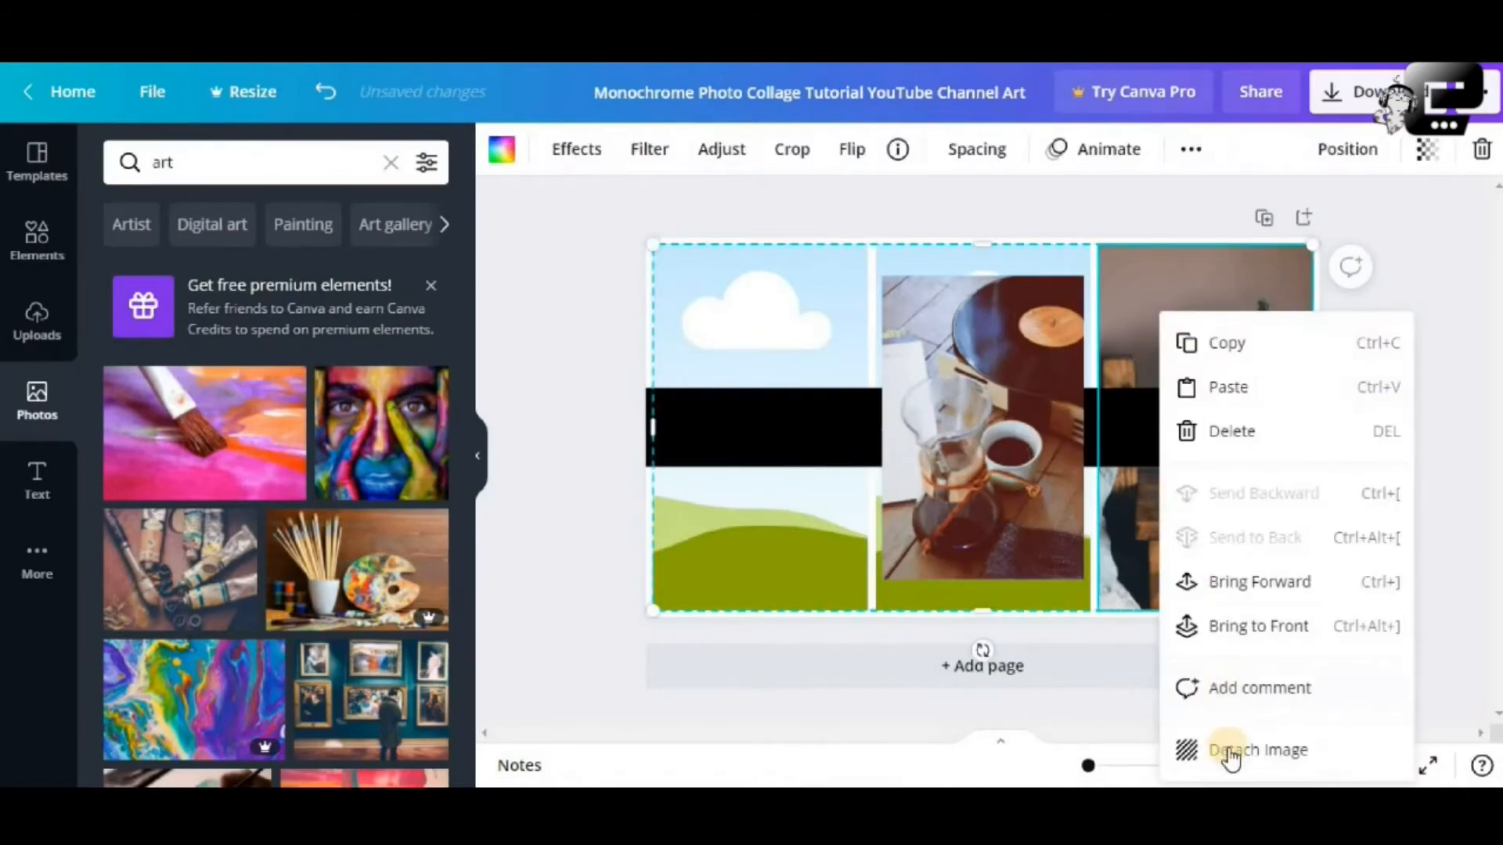
pyautogui.click(1228, 750)
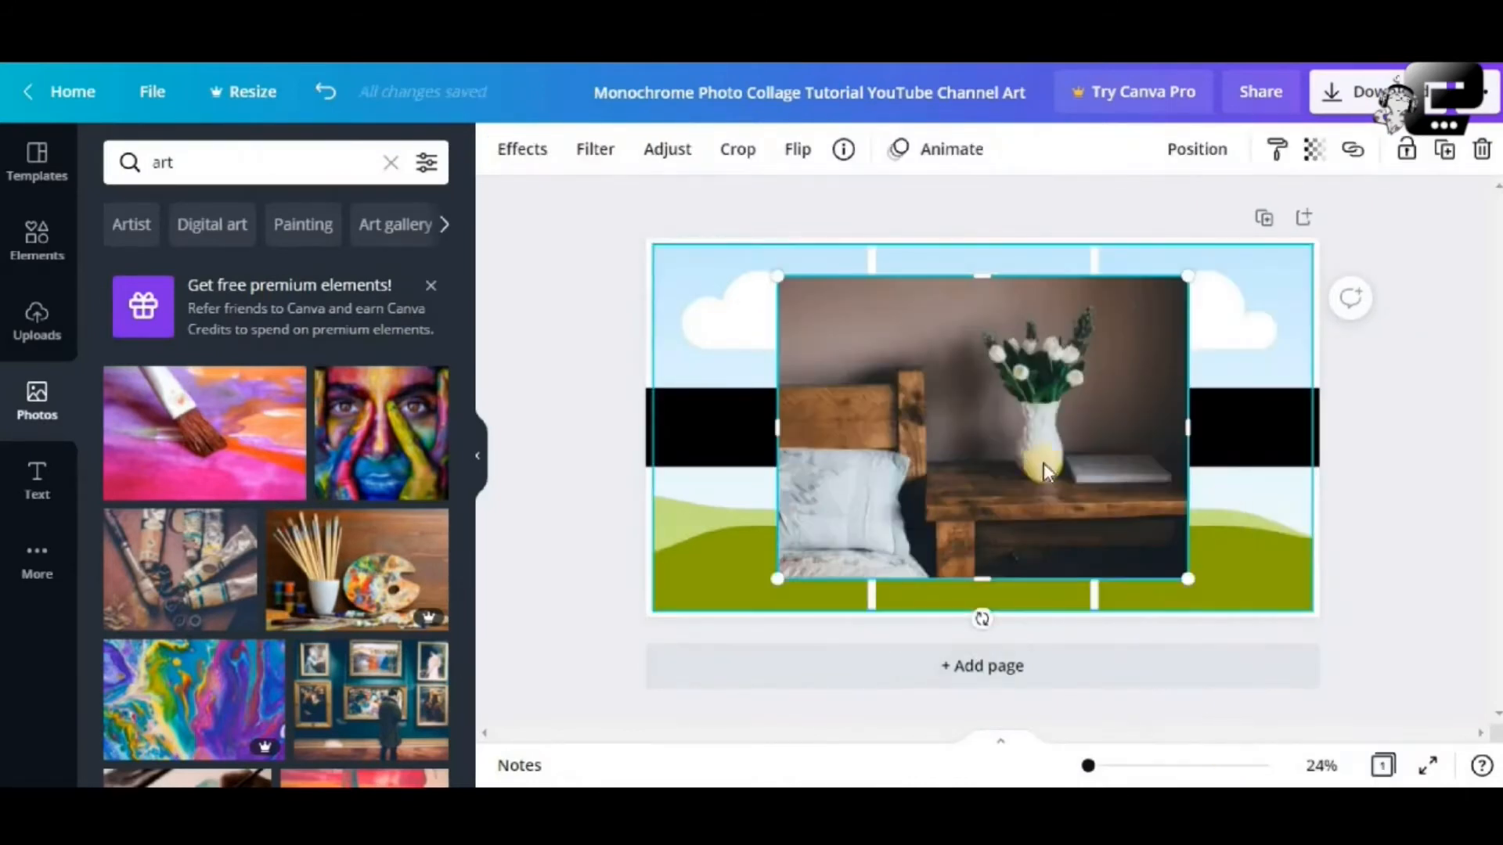
pyautogui.moveTo(1044, 463); pyautogui.dragTo(1252, 495)
pyautogui.moveTo(975, 443); pyautogui.dragTo(893, 457)
pyautogui.moveTo(1191, 348)
pyautogui.mouseDown()
pyautogui.moveTo(1105, 354)
pyautogui.moveTo(1189, 317)
pyautogui.mouseUp()
# Detach the bedroom photo from the right cell, move it aside and recentre the grid
pyautogui.click(1190, 317)
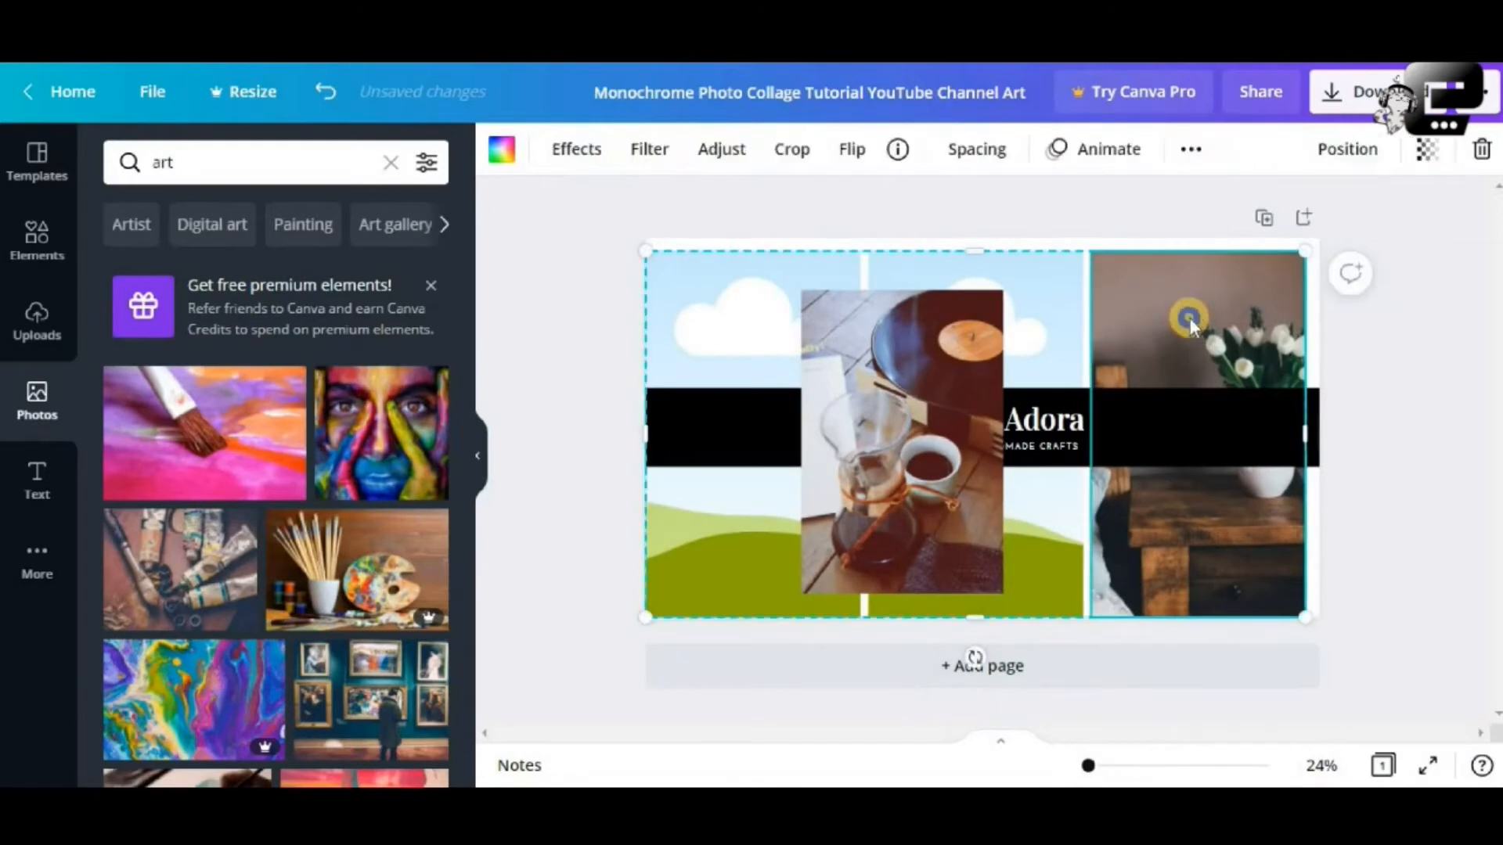
pyautogui.rightClick(1190, 318)
pyautogui.click(1256, 753)
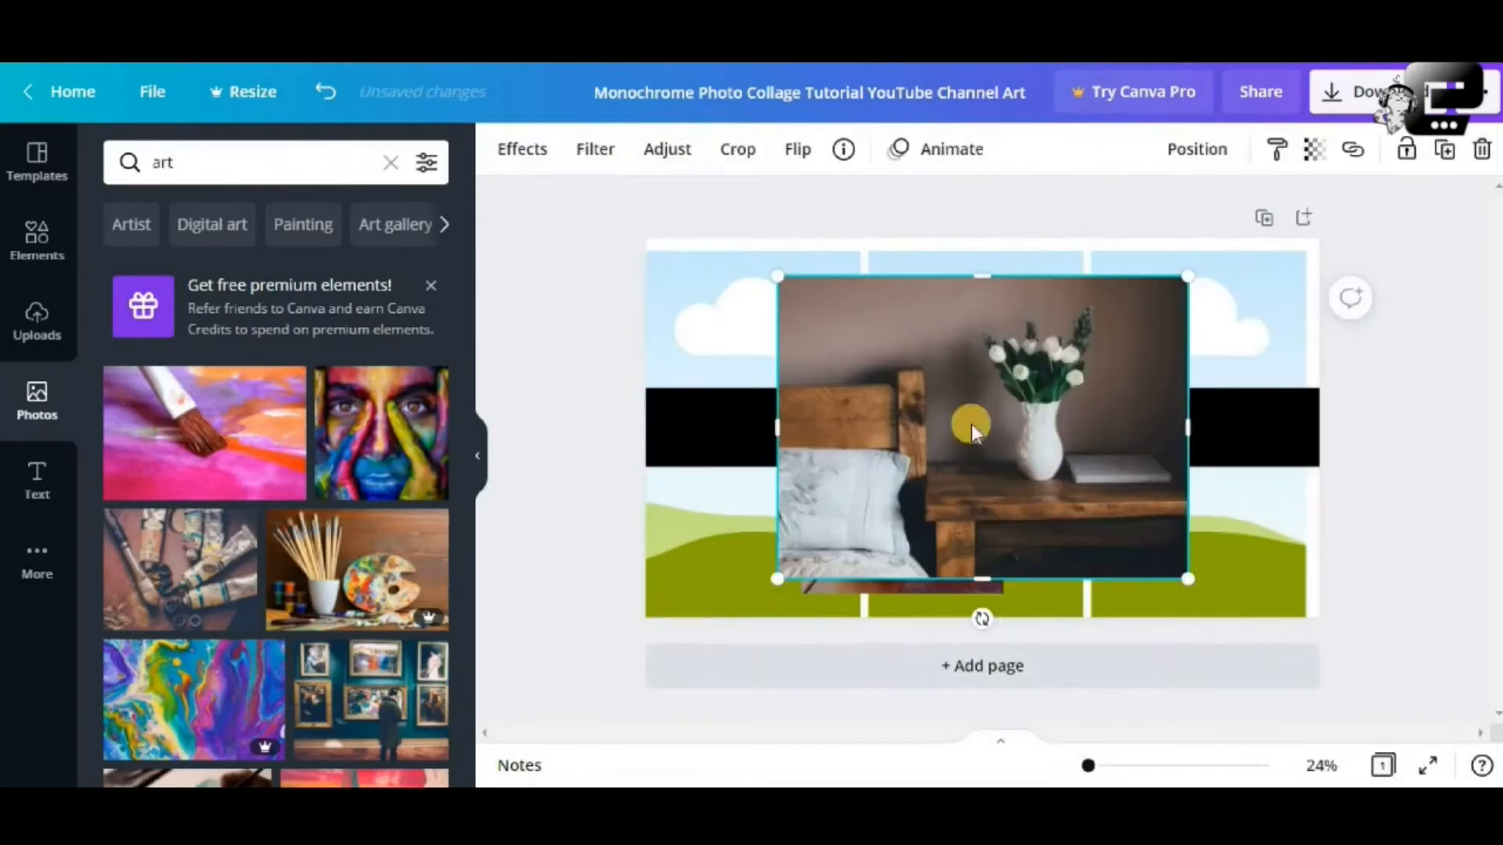
pyautogui.moveTo(969, 423); pyautogui.dragTo(988, 580)
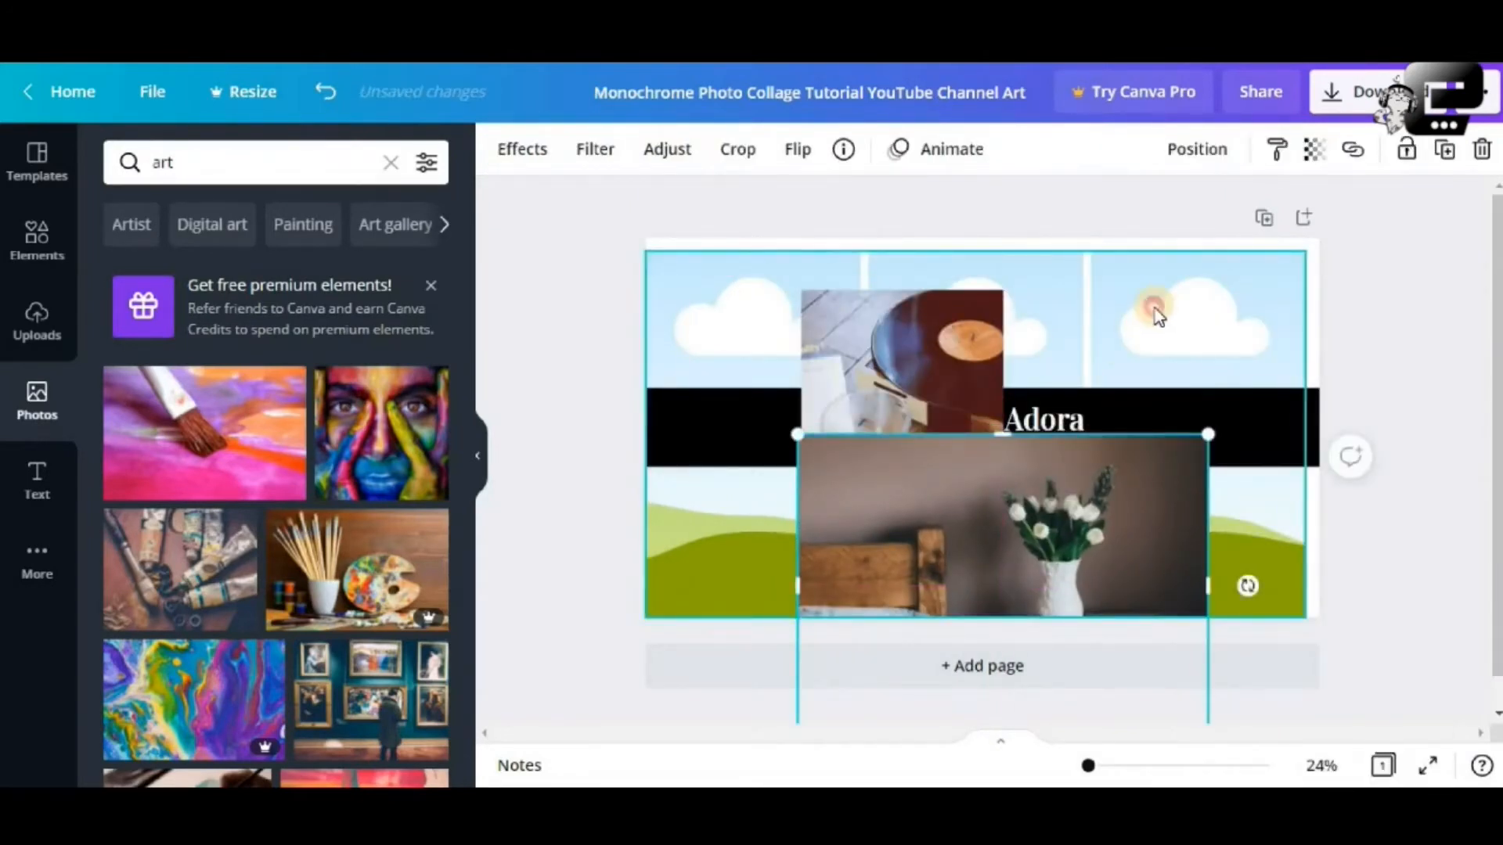
pyautogui.click(1155, 308)
pyautogui.moveTo(1151, 279); pyautogui.dragTo(1167, 316)
# Detach and delete the flower and coffee photos, leaving the grid's placeholders empty
pyautogui.moveTo(981, 523); pyautogui.dragTo(1204, 326)
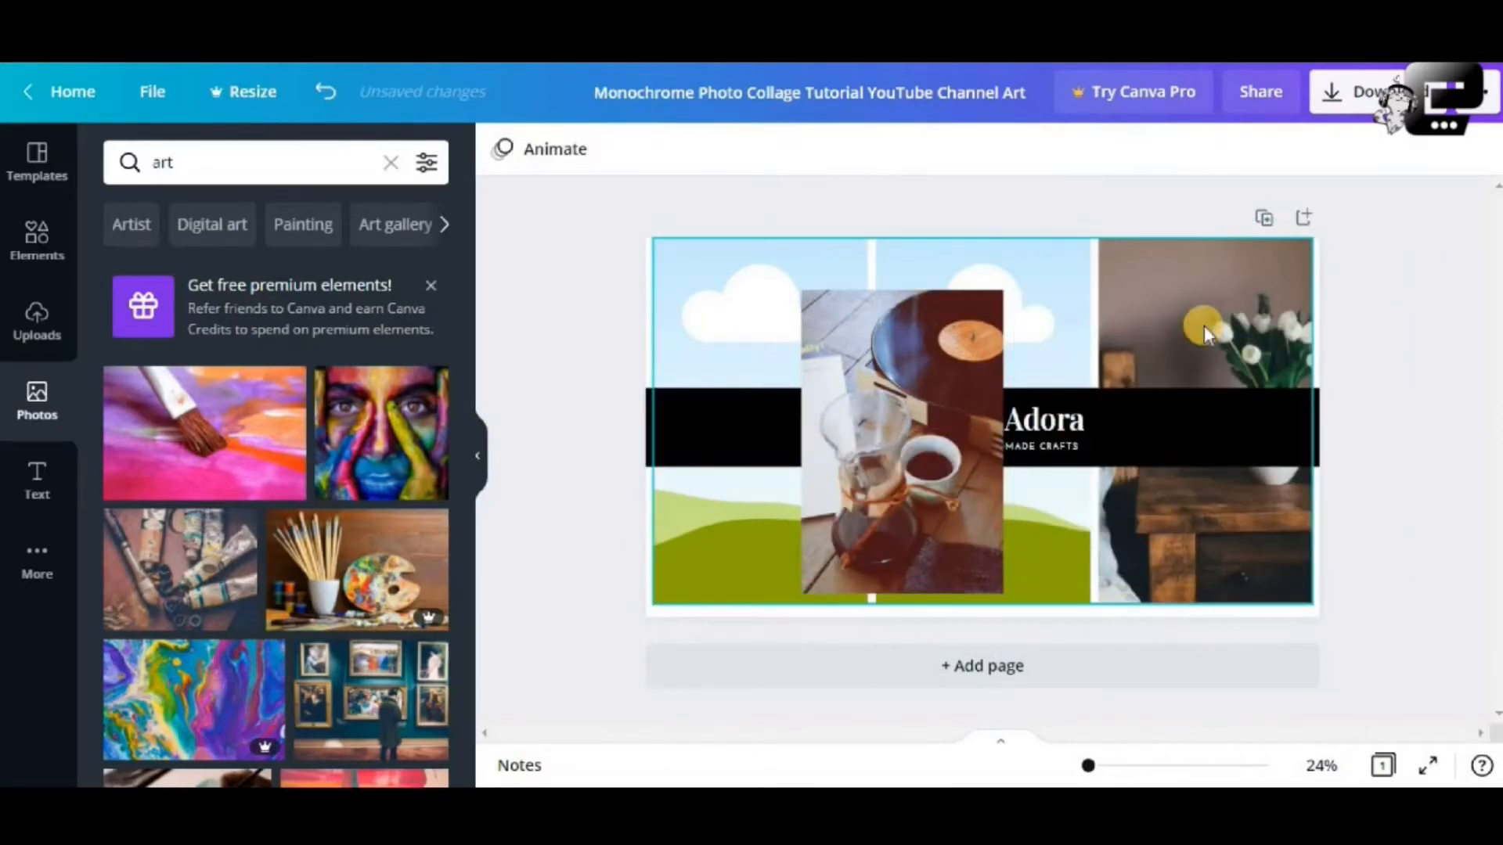
pyautogui.click(1203, 318)
pyautogui.rightClick(1204, 318)
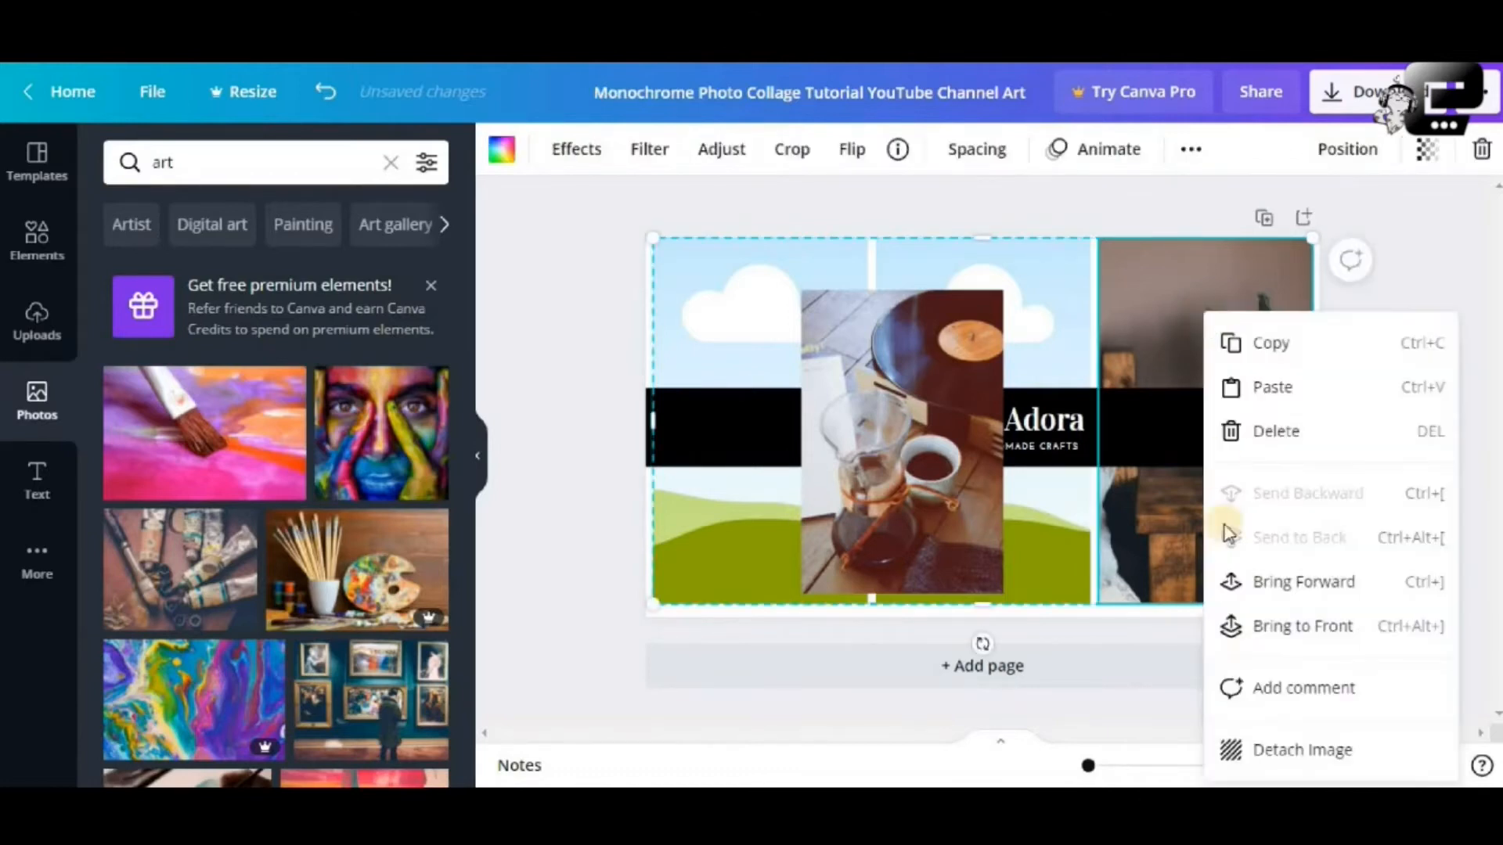
pyautogui.click(1263, 752)
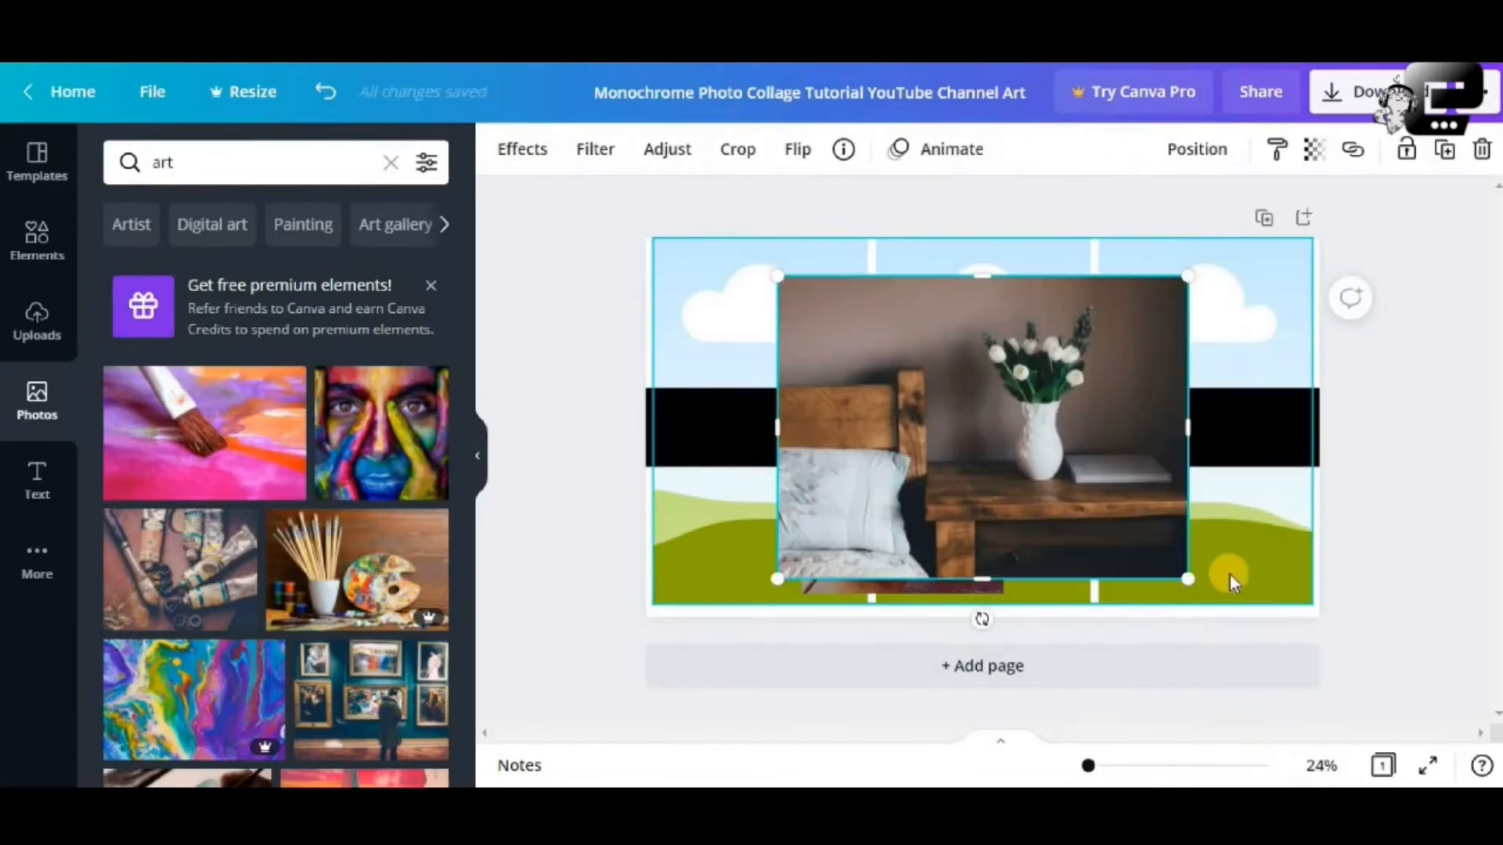
pyautogui.press('Delete')
pyautogui.click(985, 487)
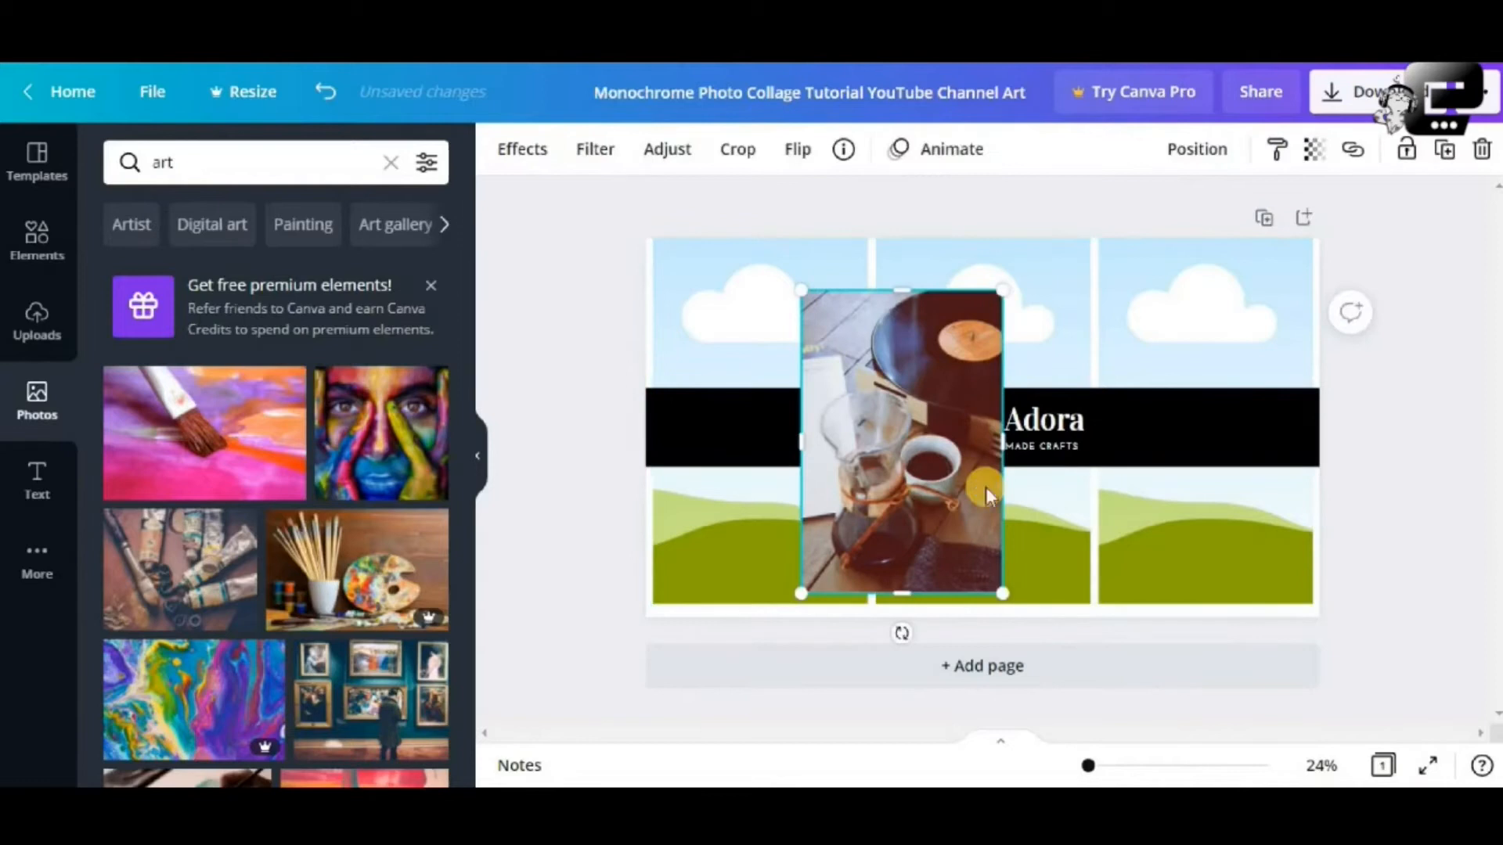
pyautogui.press('Delete')
pyautogui.click(969, 313)
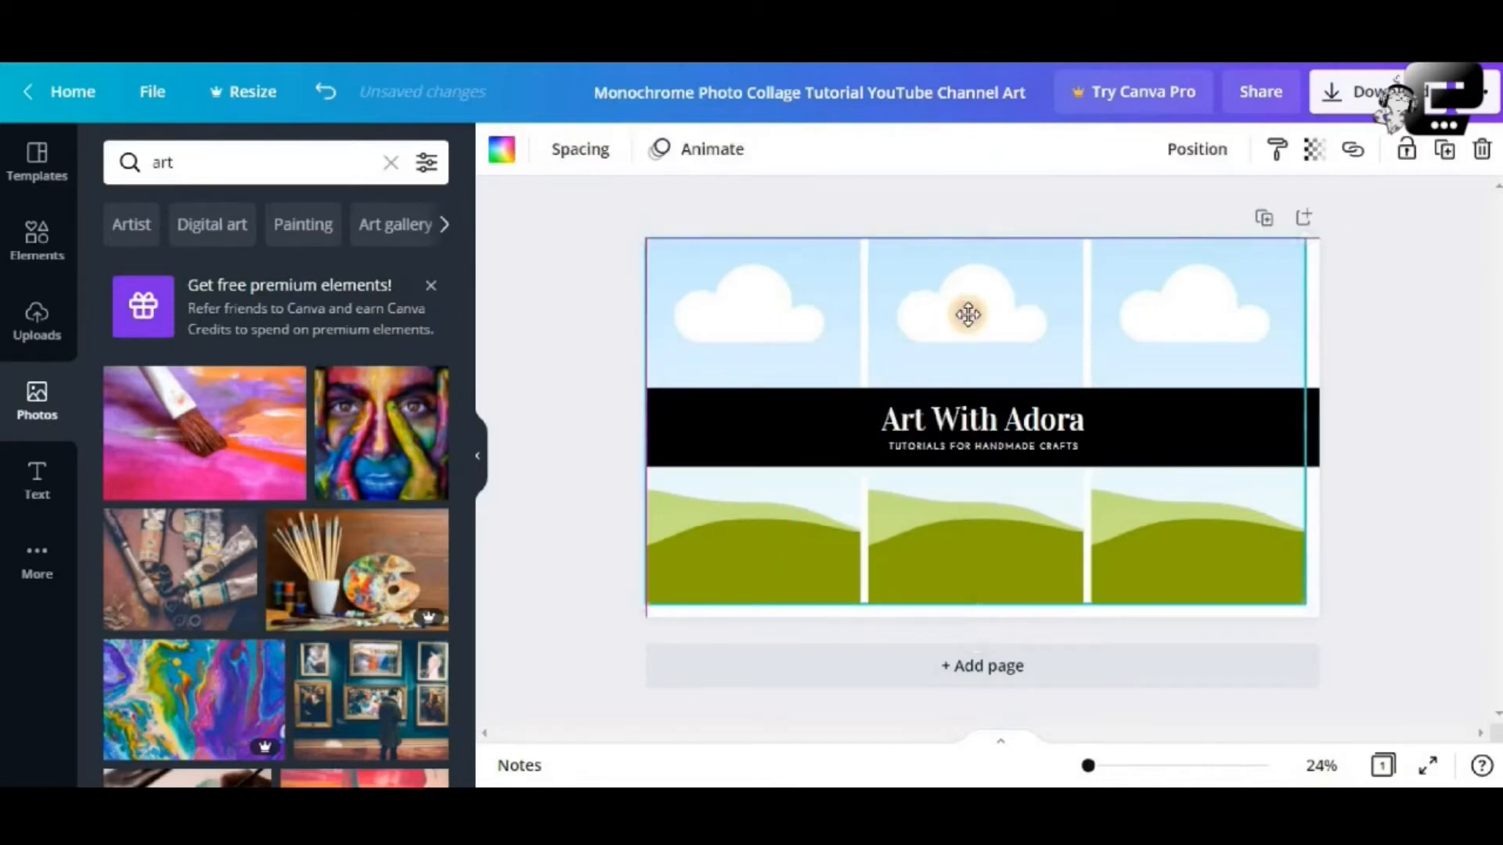
# Snap the empty grid to the page centre and left edge, then zoom in on the design
pyautogui.moveTo(968, 314); pyautogui.dragTo(974, 321)
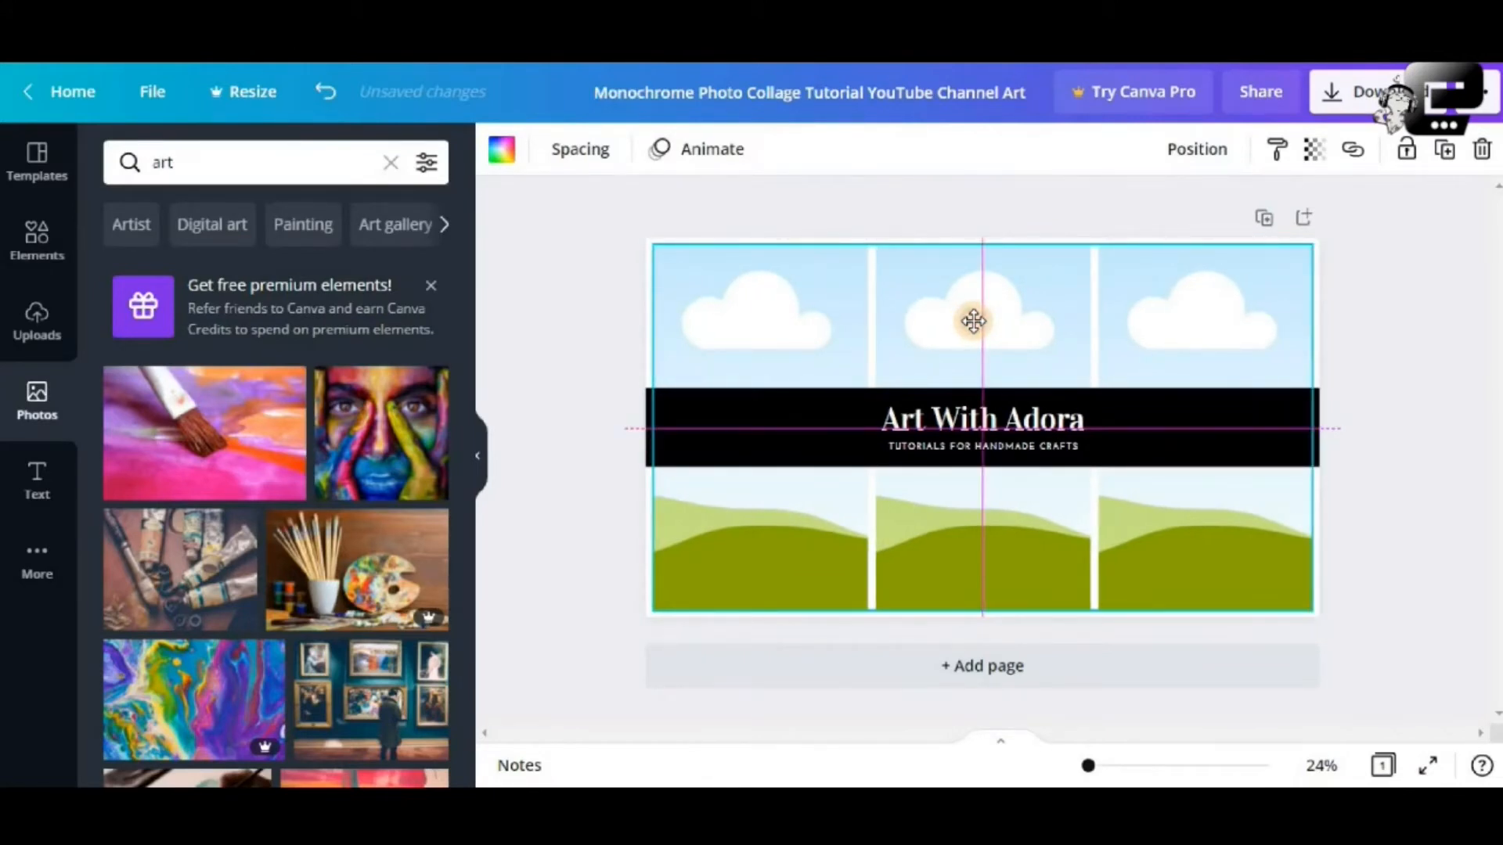
pyautogui.moveTo(973, 321); pyautogui.dragTo(977, 321)
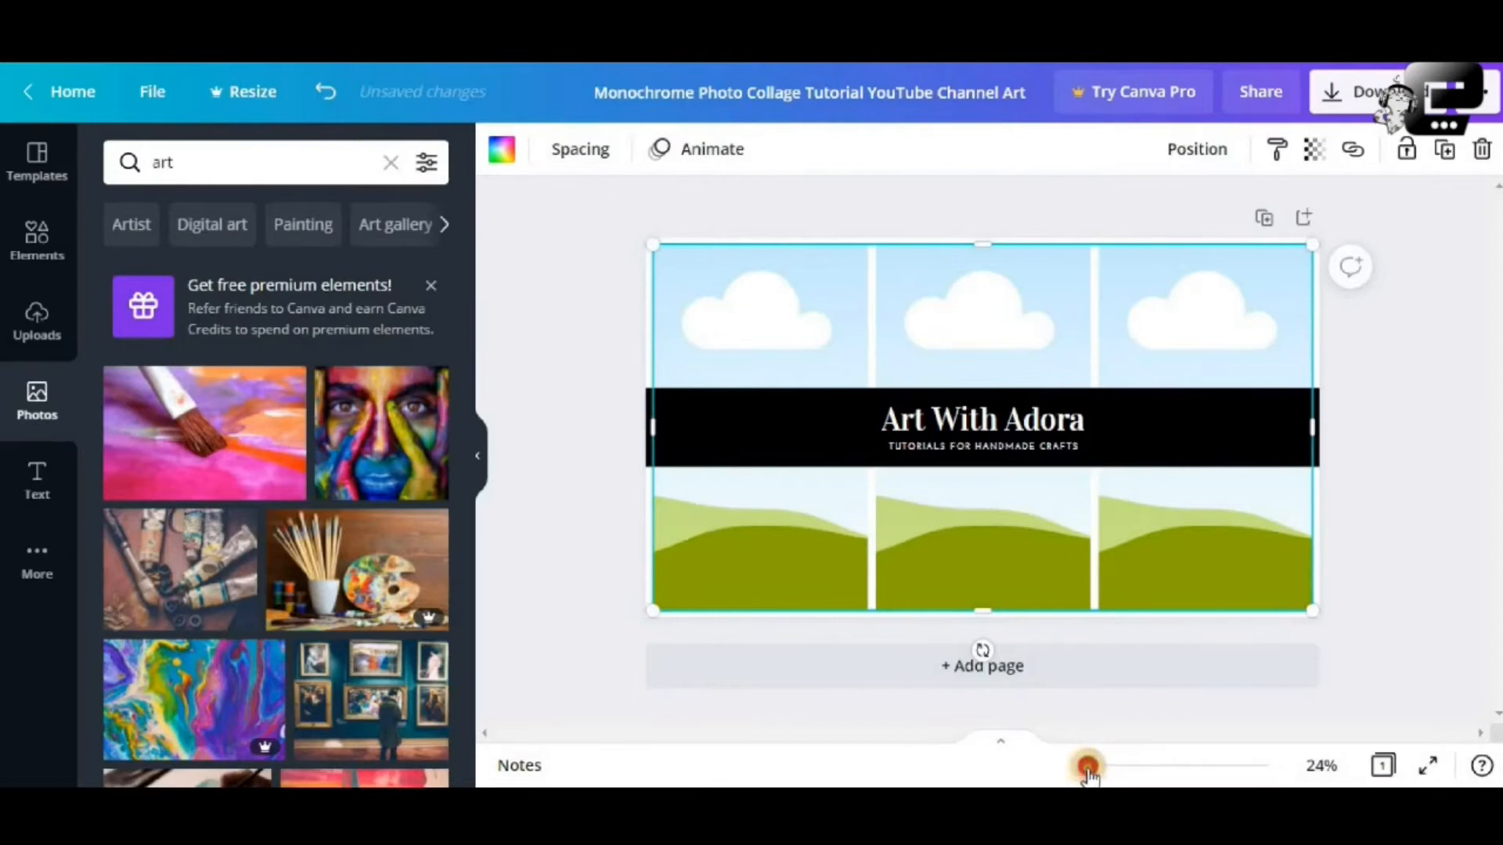
pyautogui.moveTo(1084, 767)
pyautogui.mouseDown()
pyautogui.moveTo(1140, 771)
pyautogui.moveTo(1089, 767)
pyautogui.mouseUp()
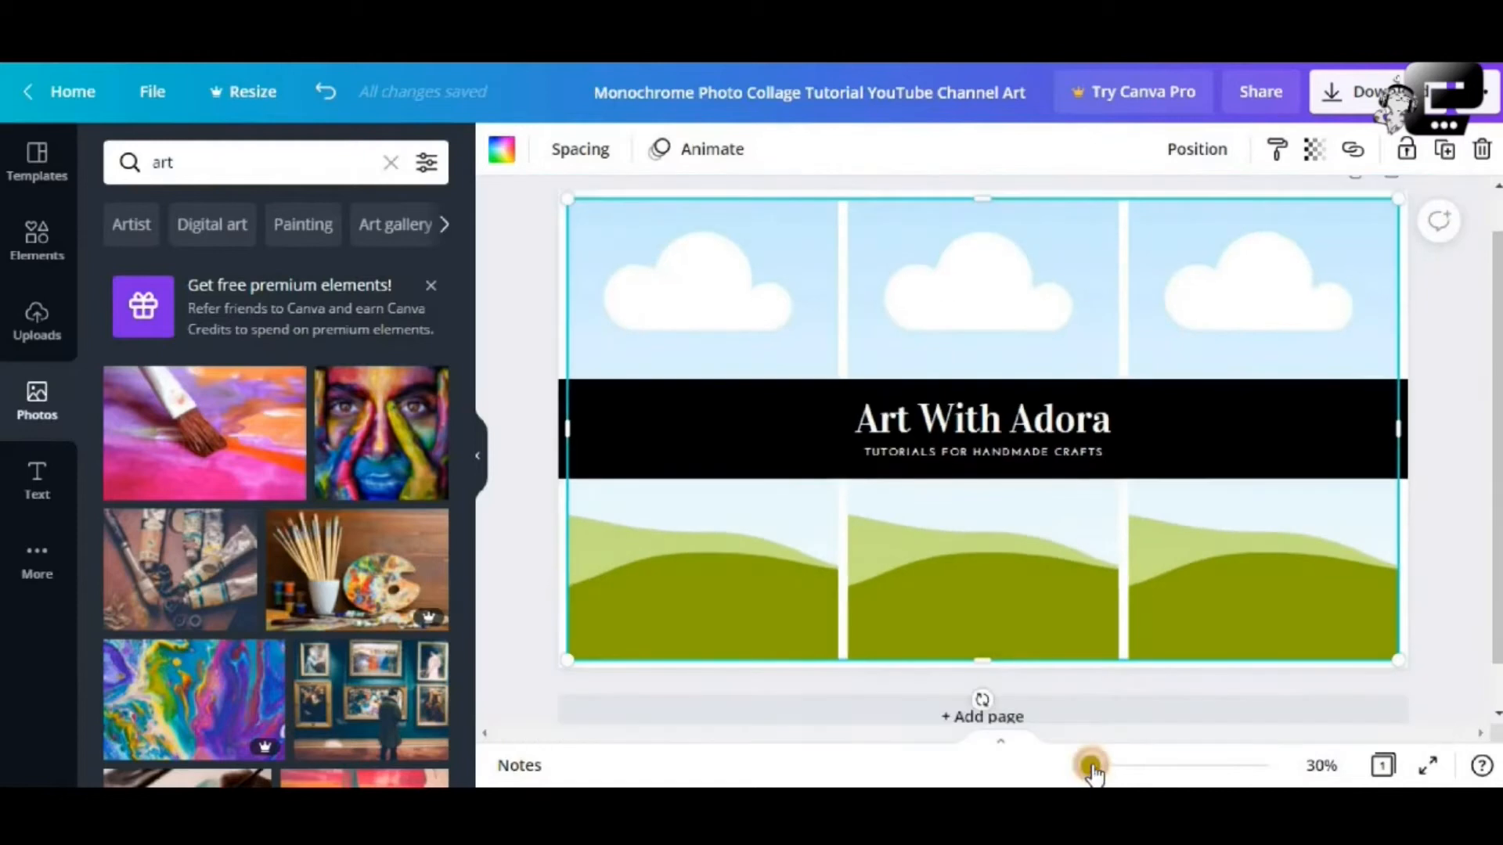
pyautogui.click(478, 458)
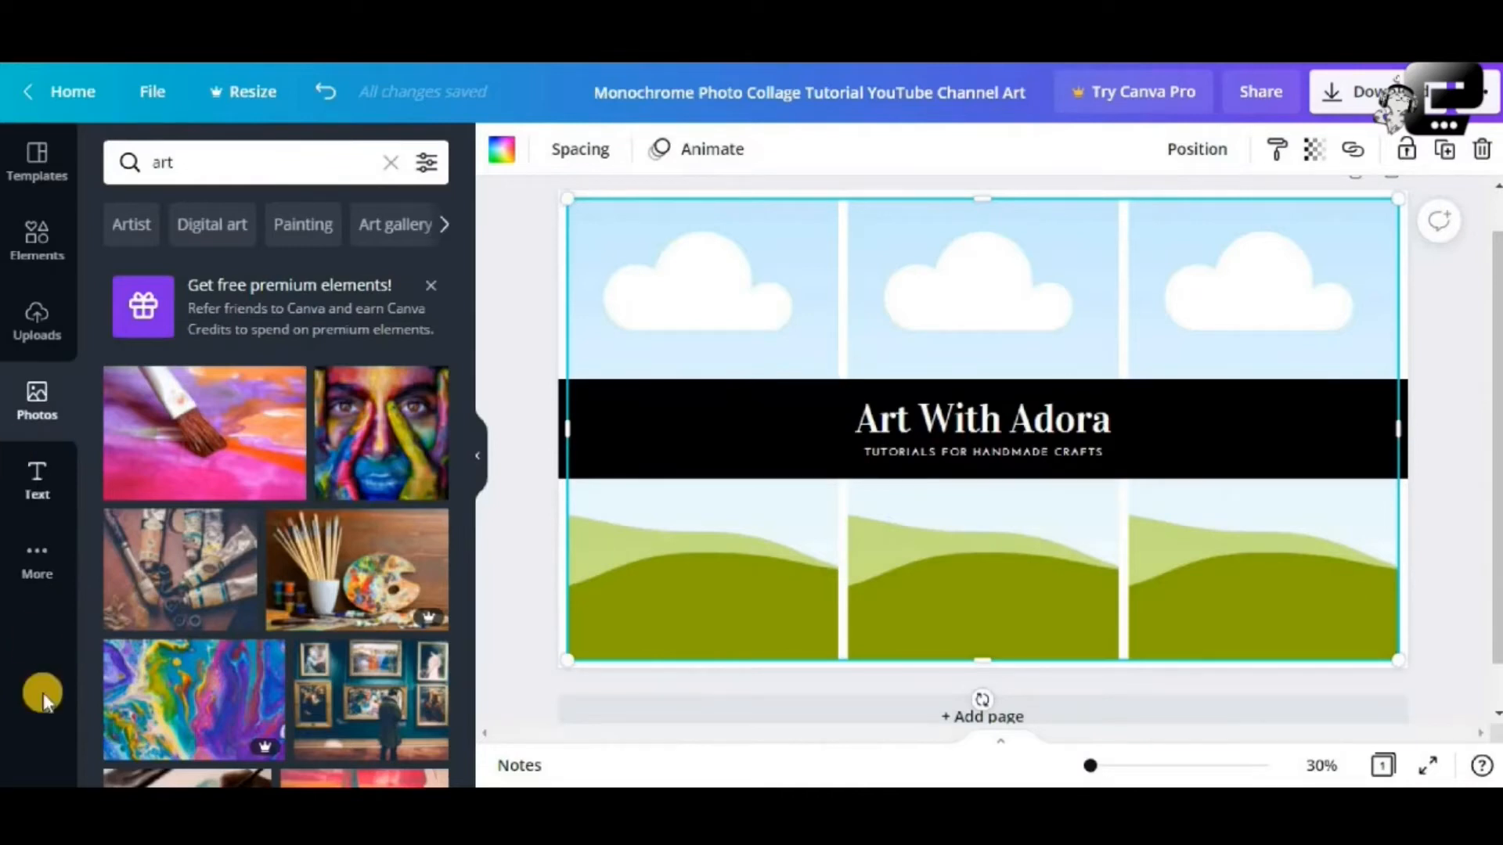
pyautogui.click(478, 458)
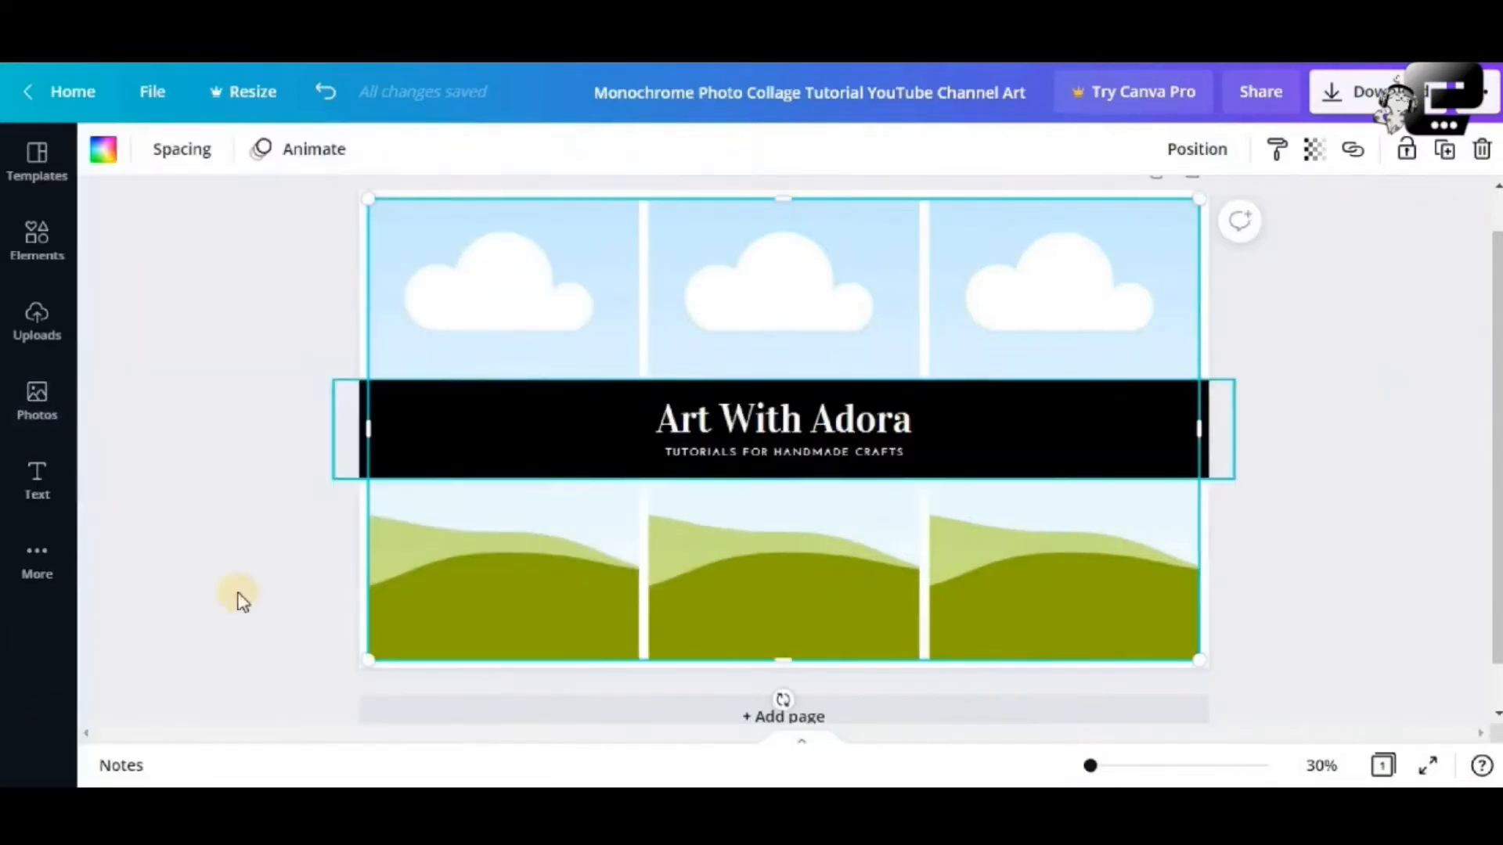
pyautogui.click(53, 671)
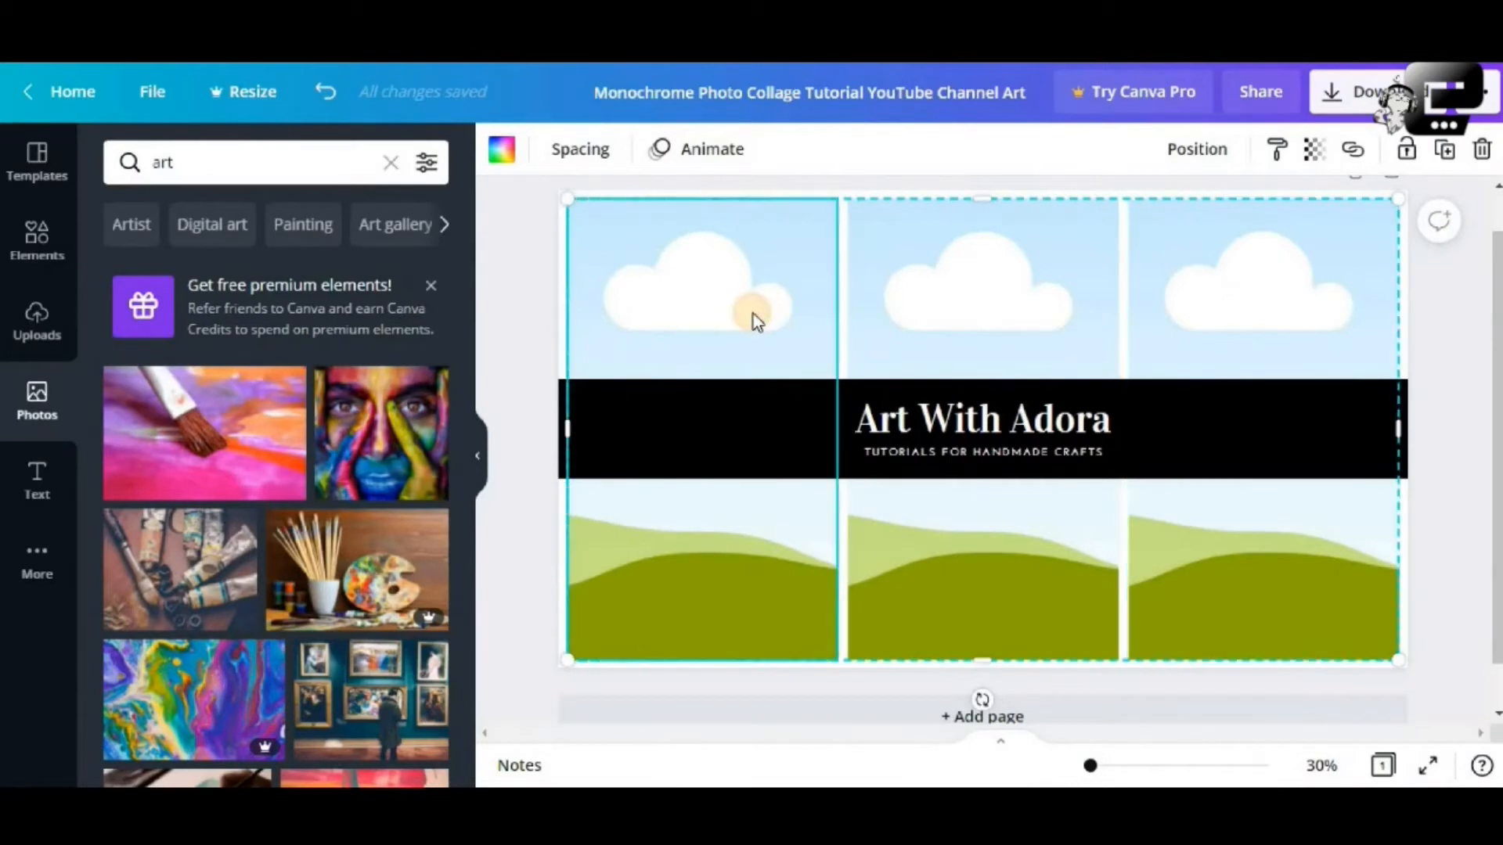
# Drop the paintbrush painting photo into the collage's left grid cell
pyautogui.click(245, 425)
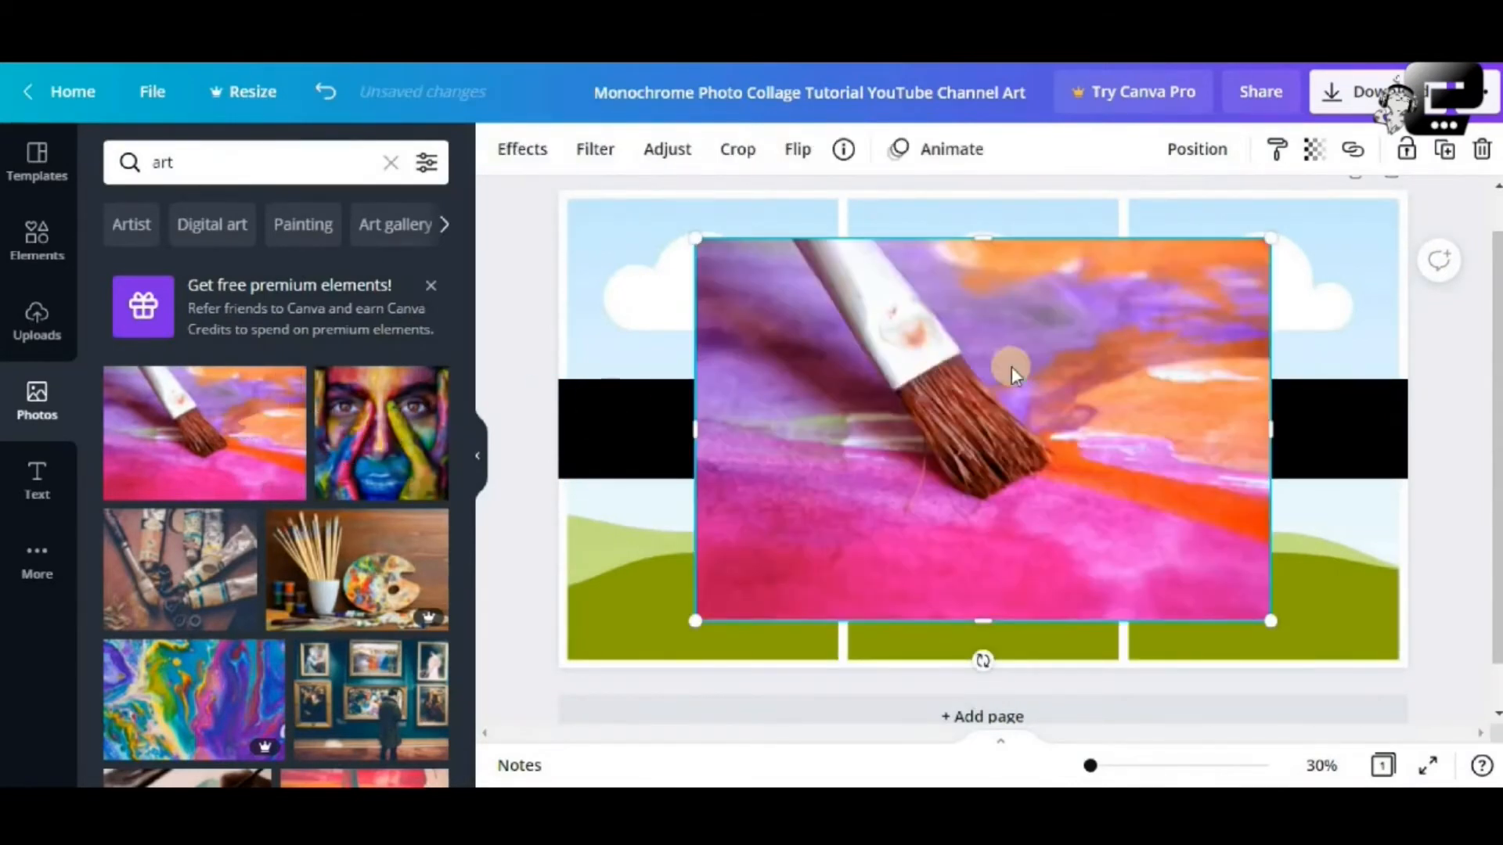
pyautogui.moveTo(800, 341); pyautogui.dragTo(769, 329)
pyautogui.click(861, 443)
pyautogui.click(763, 328)
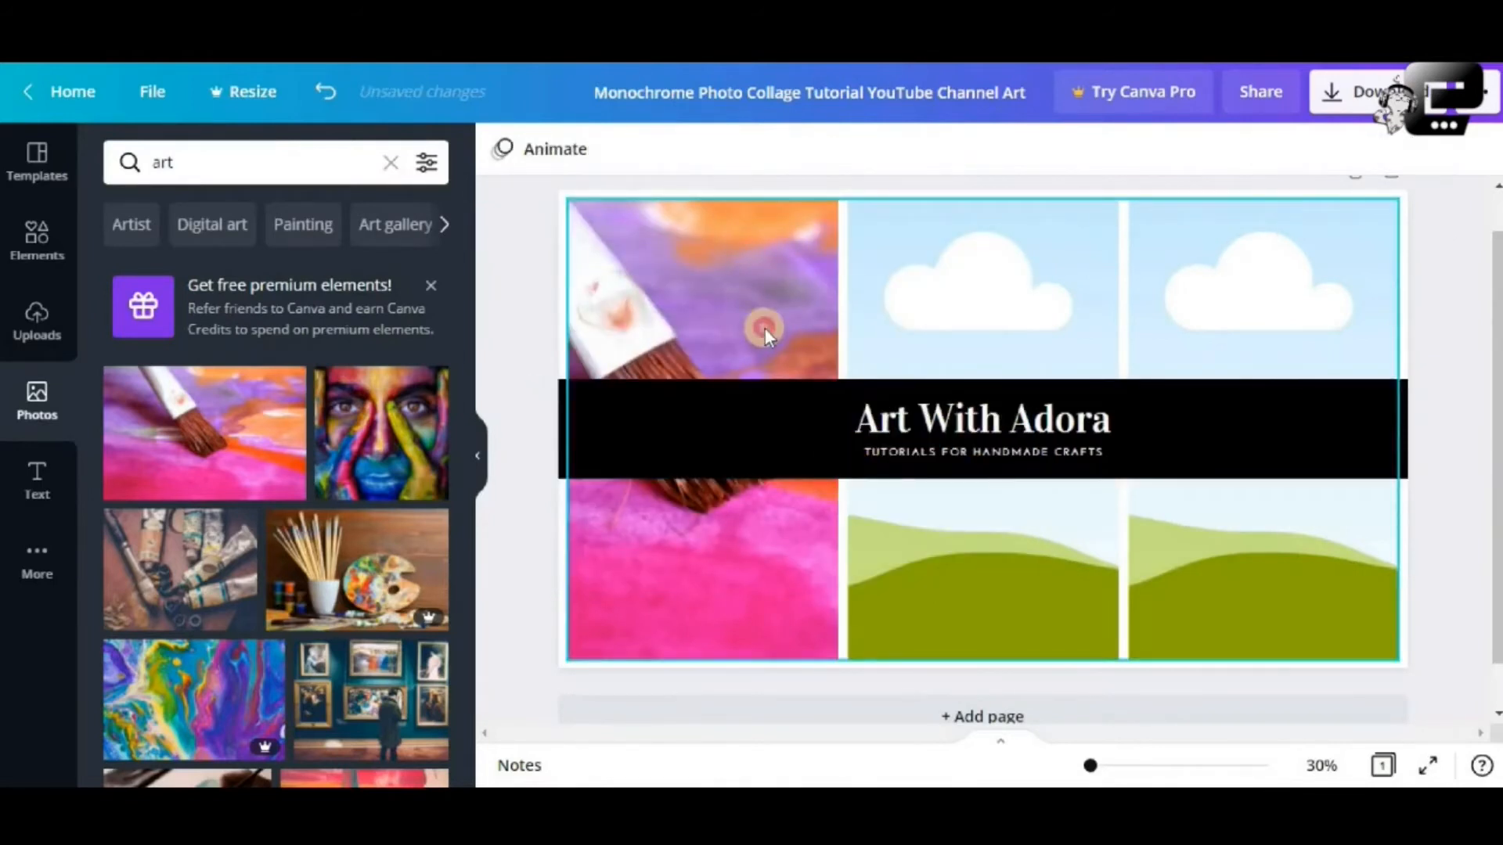
# Crop and reposition the paintbrush photo so the brush shows above the banner
pyautogui.doubleClick(764, 327)
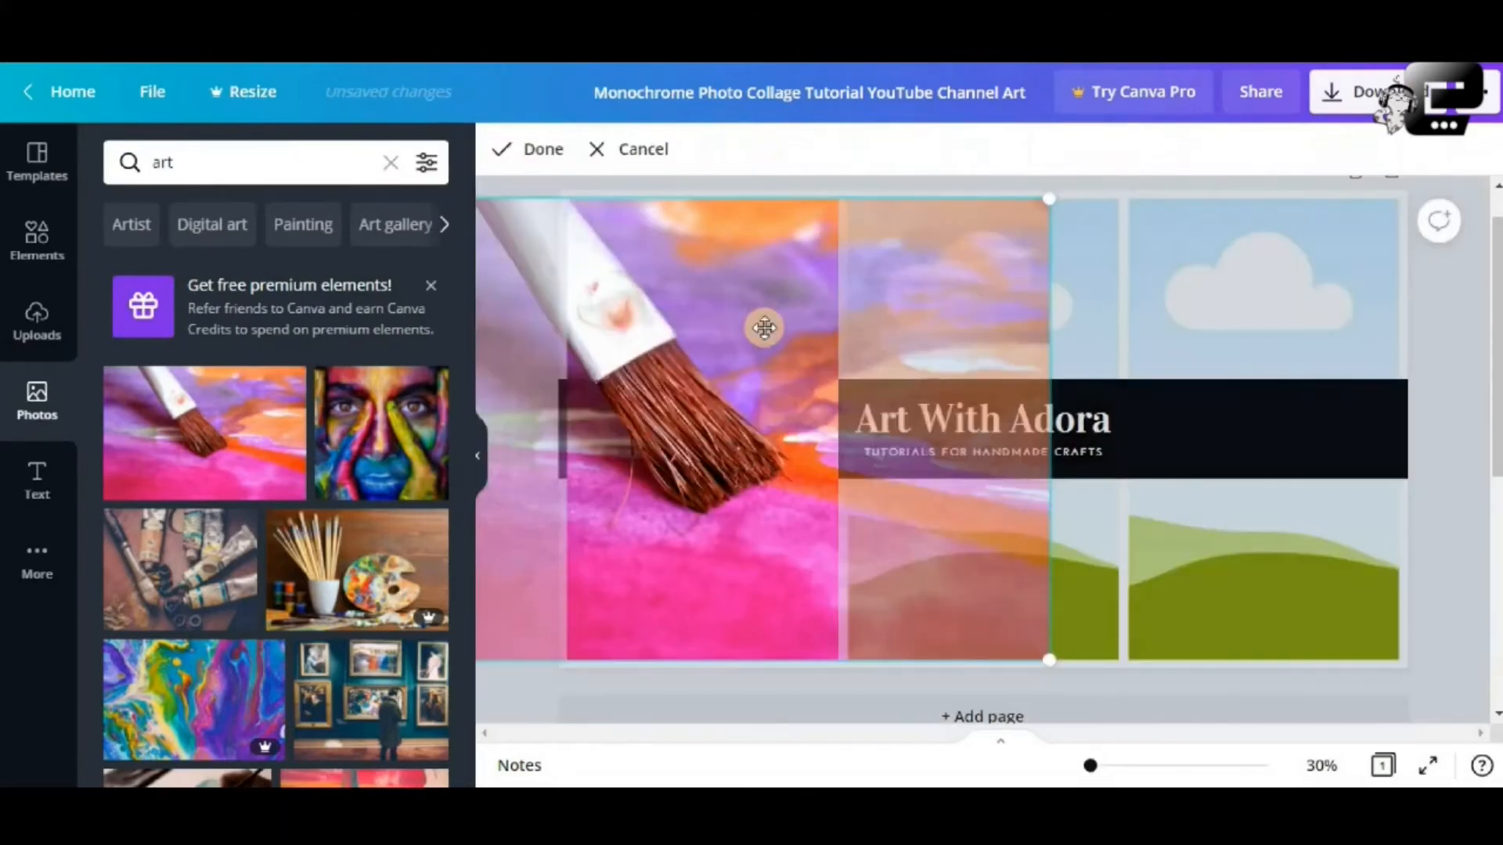
pyautogui.moveTo(1050, 678)
pyautogui.mouseDown()
pyautogui.moveTo(1130, 756)
pyautogui.moveTo(1101, 695)
pyautogui.moveTo(1174, 756)
pyautogui.mouseUp()
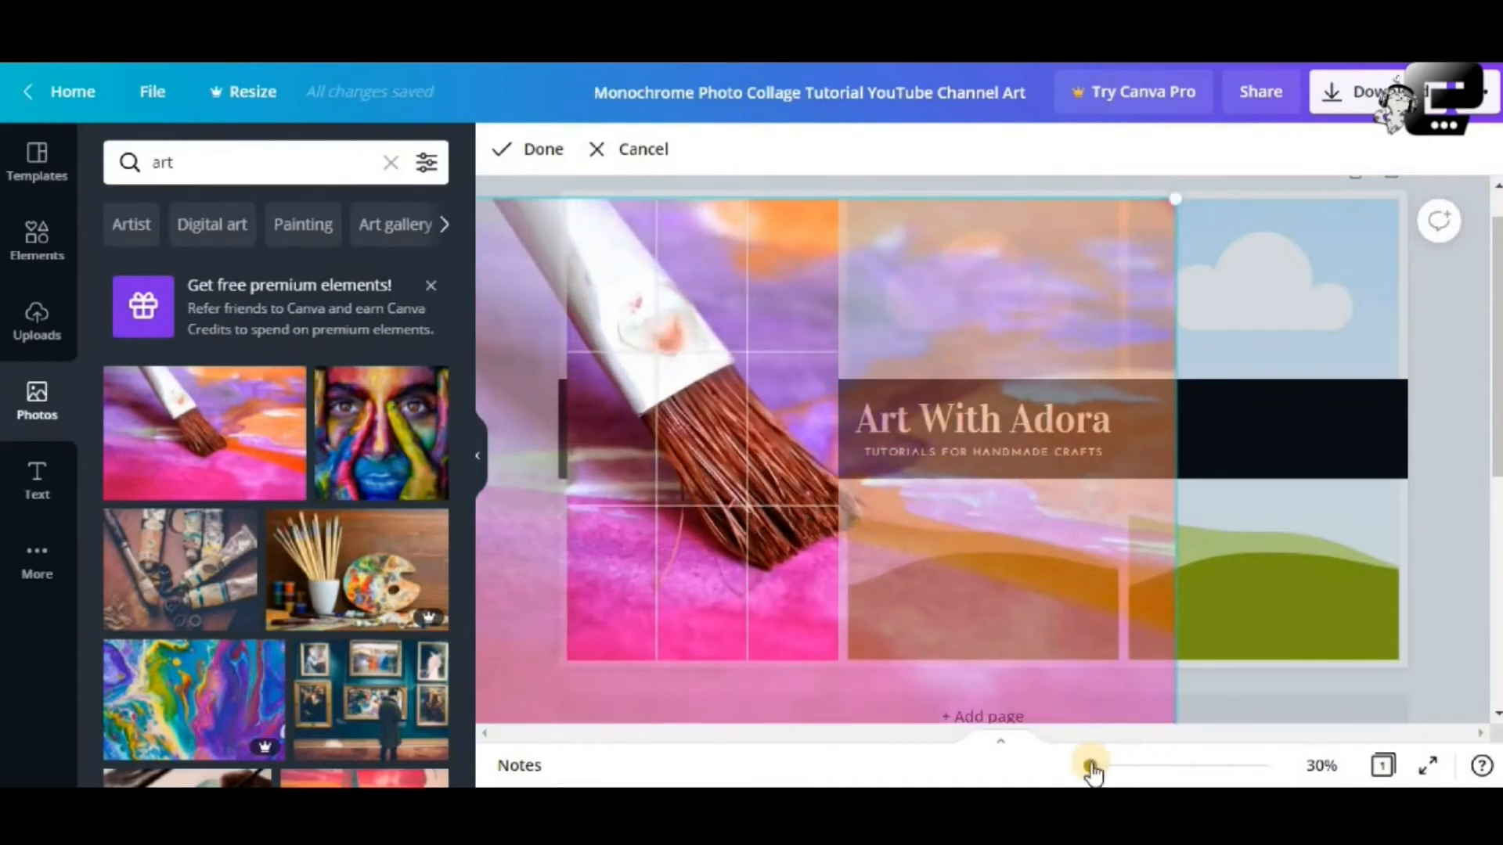
pyautogui.moveTo(1090, 771); pyautogui.dragTo(1087, 771)
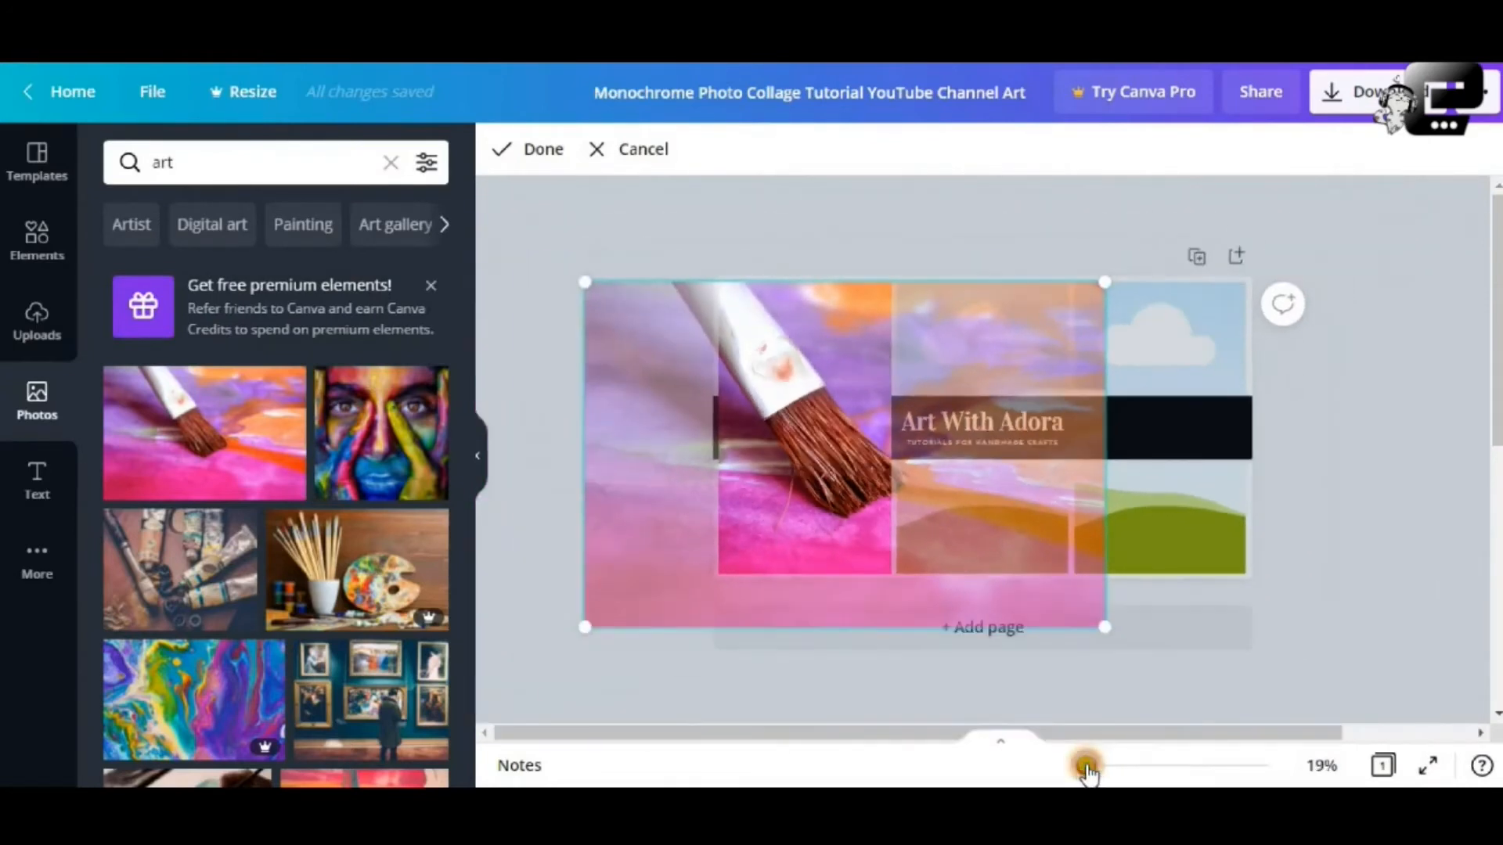
pyautogui.moveTo(1117, 645)
pyautogui.mouseDown()
pyautogui.moveTo(1138, 671)
pyautogui.moveTo(1119, 650)
pyautogui.mouseUp()
pyautogui.click(699, 426)
pyautogui.moveTo(700, 425)
pyautogui.mouseDown()
pyautogui.moveTo(644, 396)
pyautogui.moveTo(637, 362)
pyautogui.moveTo(640, 377)
pyautogui.mouseUp()
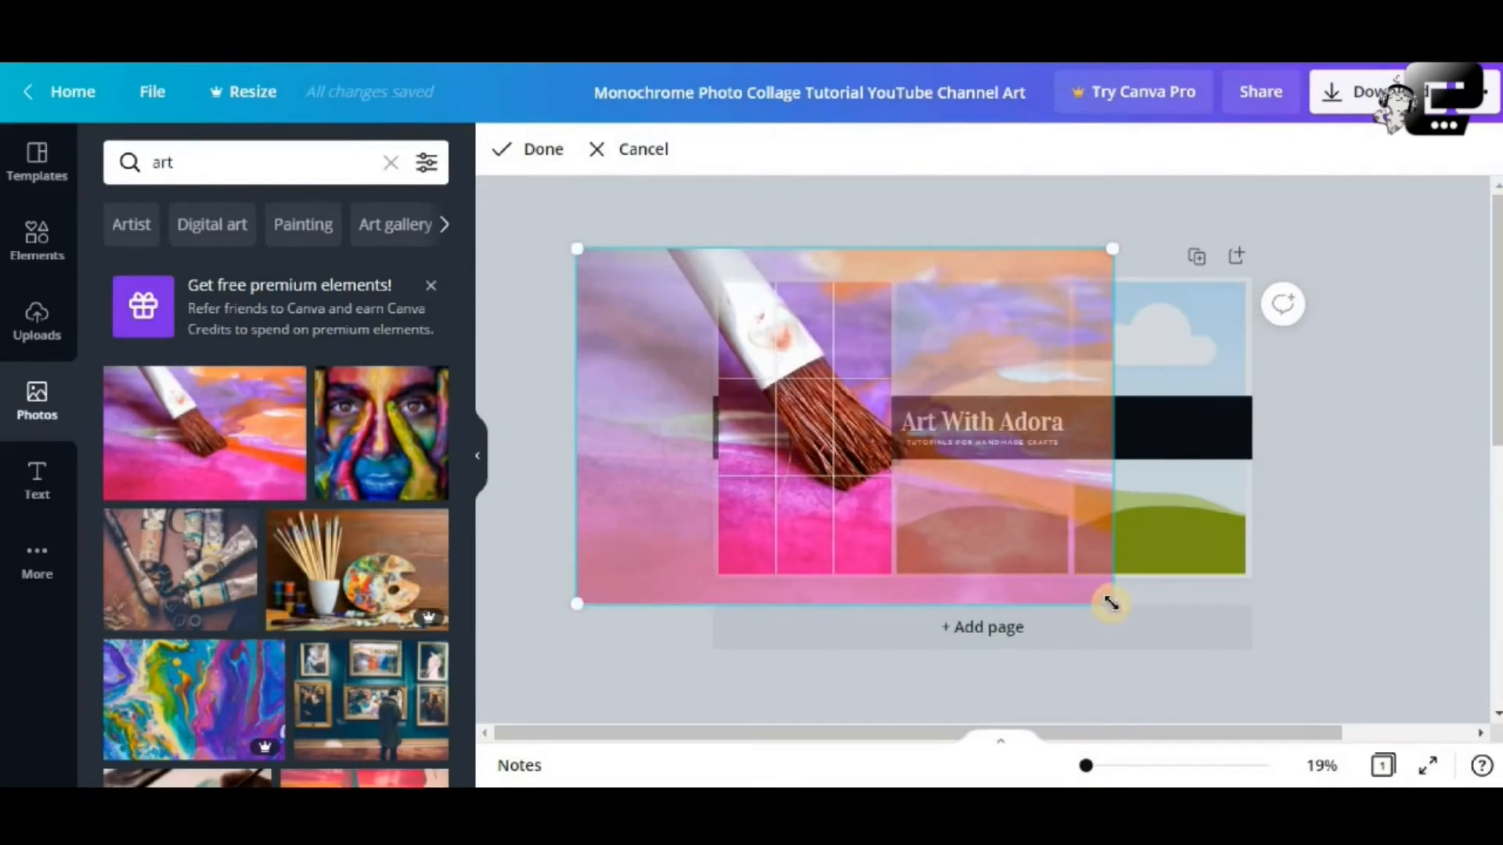
pyautogui.moveTo(1127, 623); pyautogui.dragTo(1068, 576)
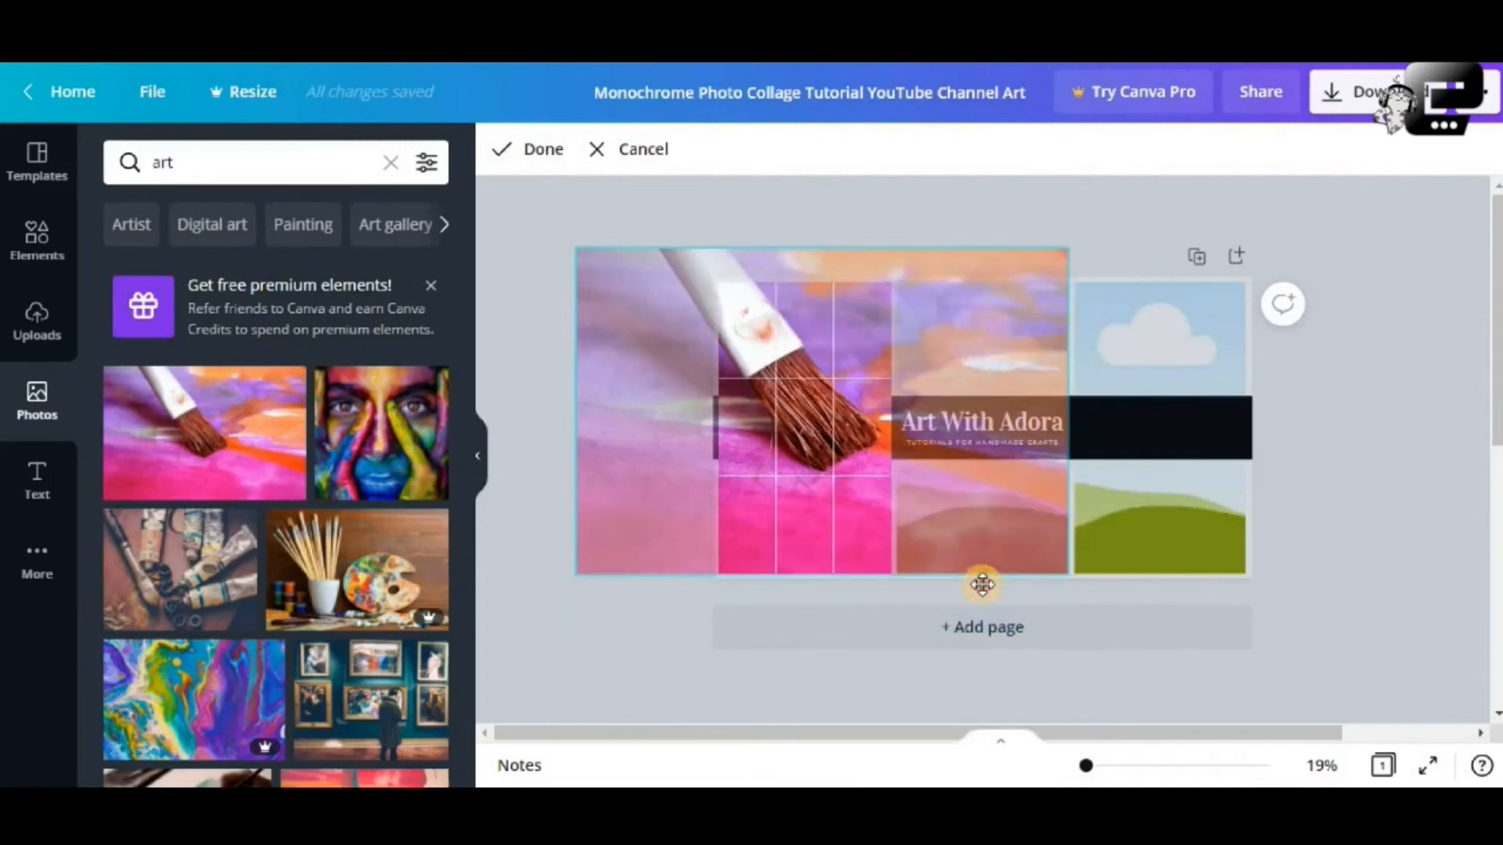
pyautogui.click(786, 541)
pyautogui.moveTo(648, 469); pyautogui.dragTo(632, 433)
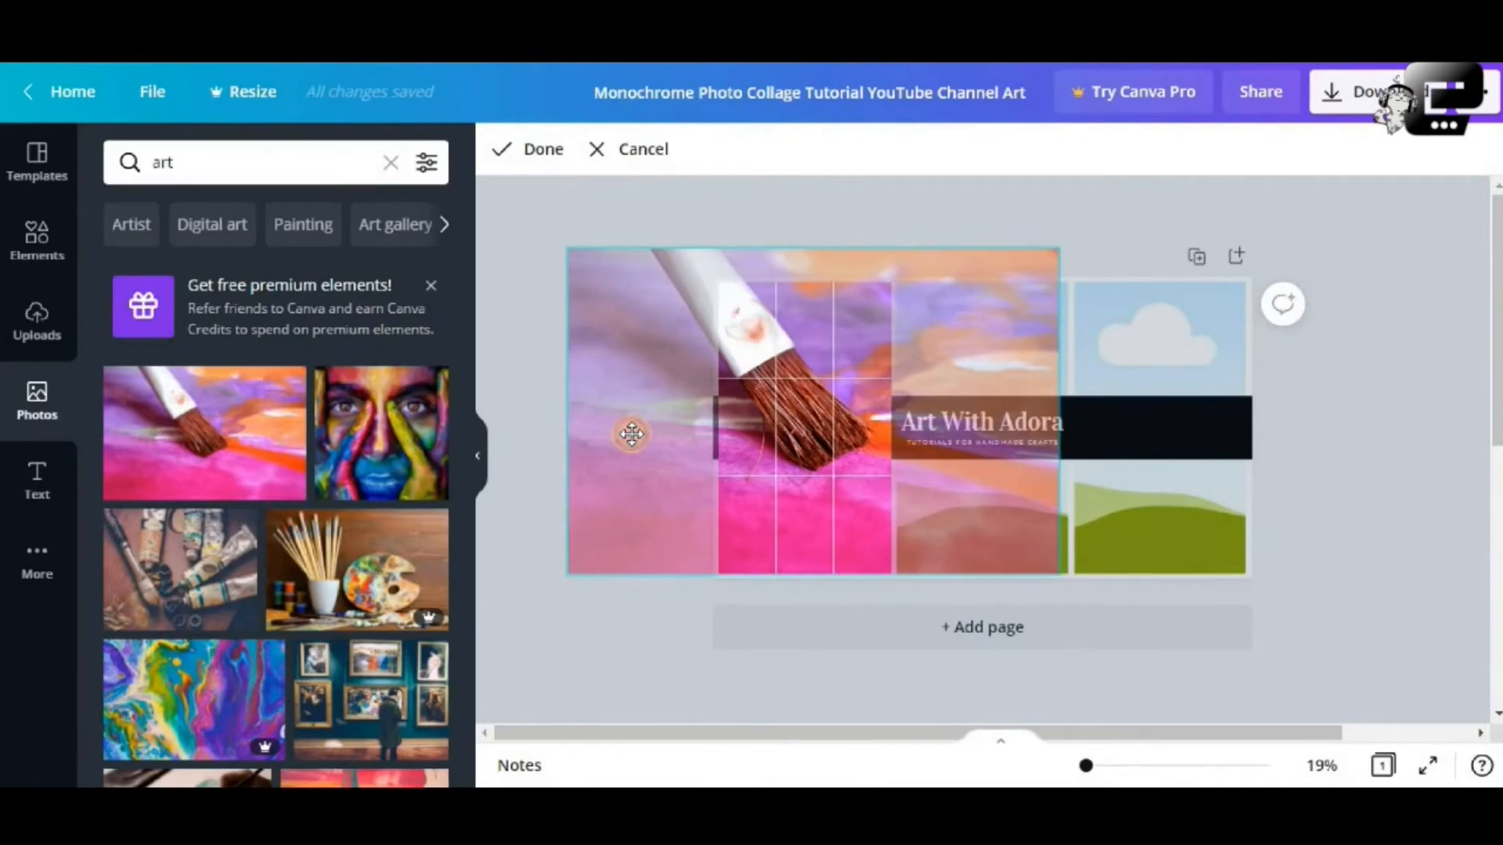
pyautogui.click(527, 149)
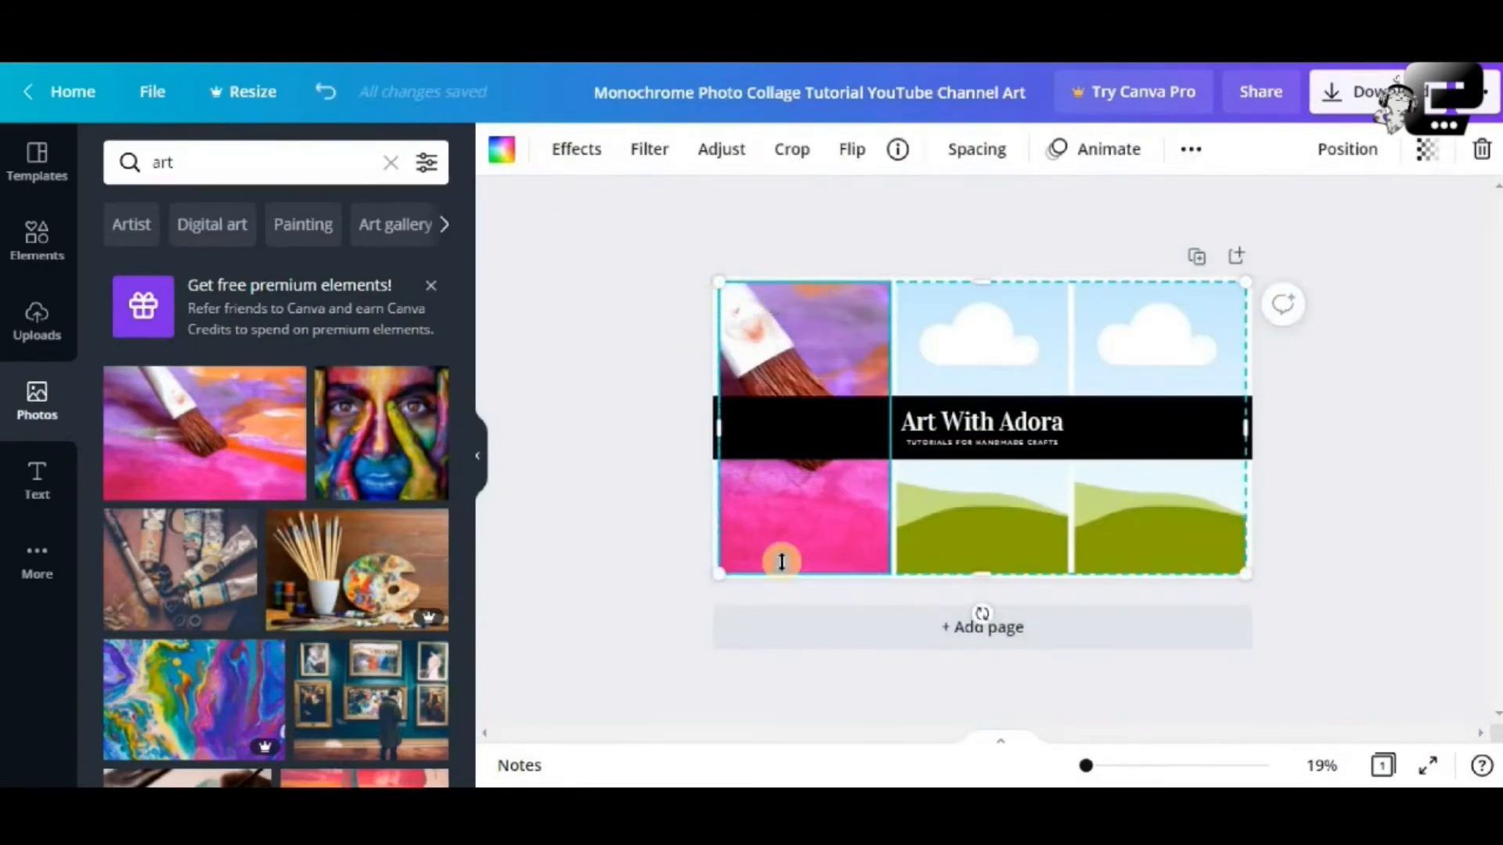
# Add the colourful painted-face photo and drop it into the middle grid cell
pyautogui.click(919, 342)
pyautogui.click(845, 343)
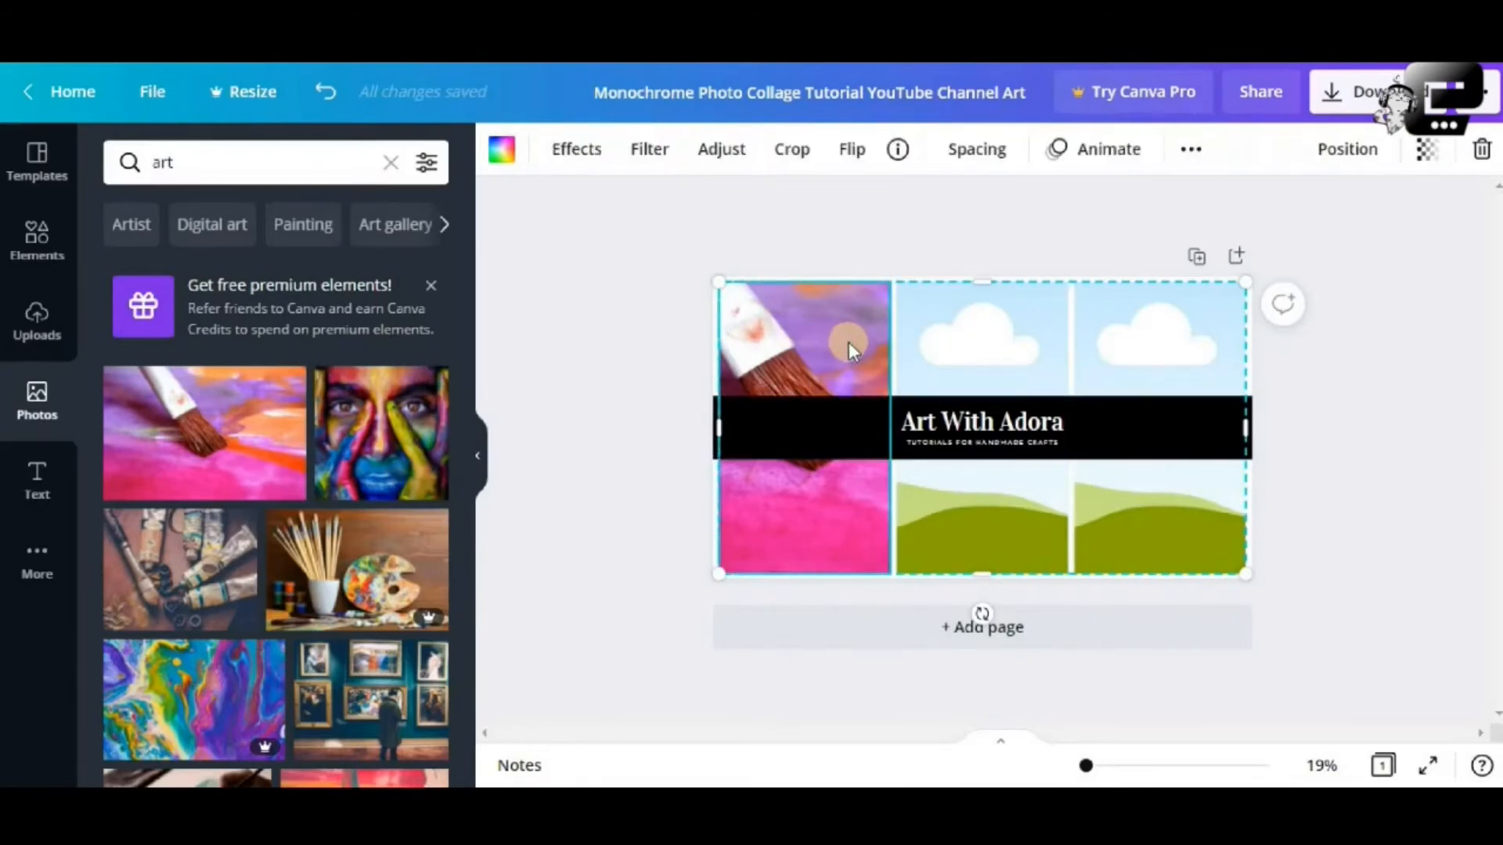
pyautogui.click(407, 447)
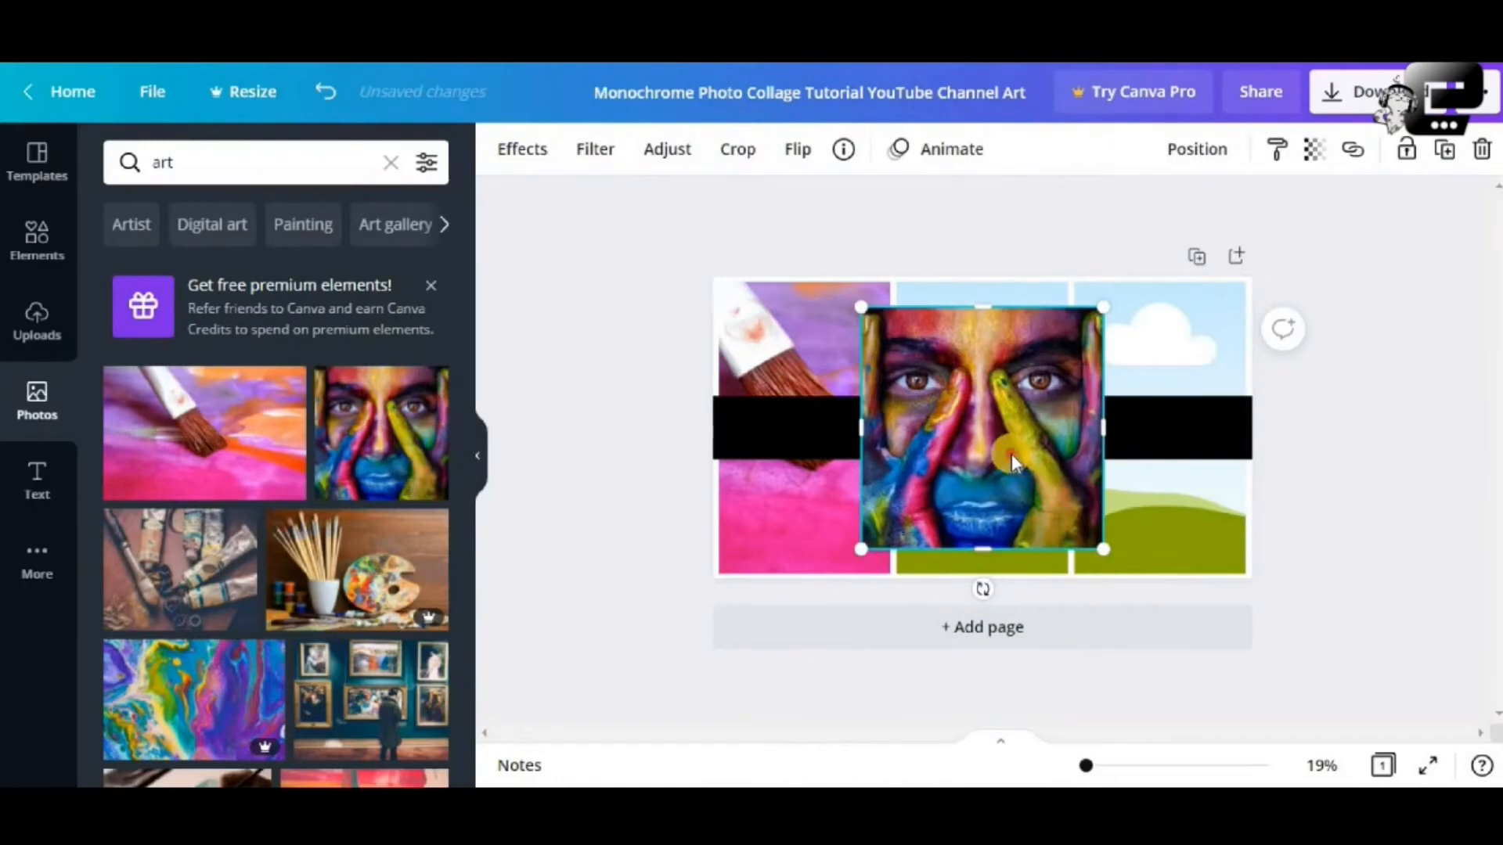
pyautogui.moveTo(1018, 446); pyautogui.dragTo(1002, 393)
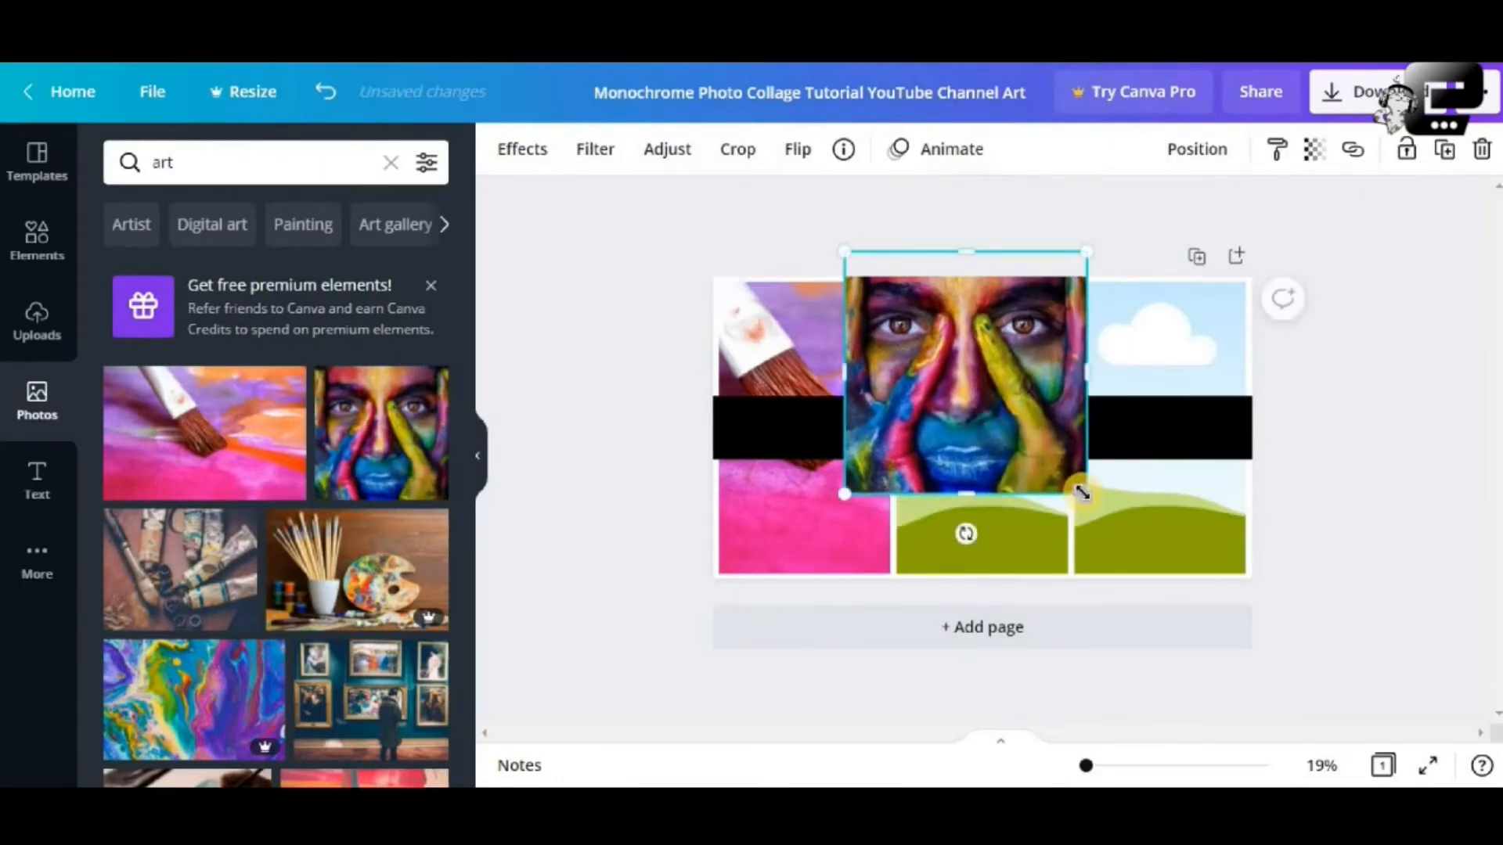
pyautogui.moveTo(1098, 512); pyautogui.dragTo(1197, 626)
pyautogui.moveTo(1093, 481); pyautogui.dragTo(1018, 472)
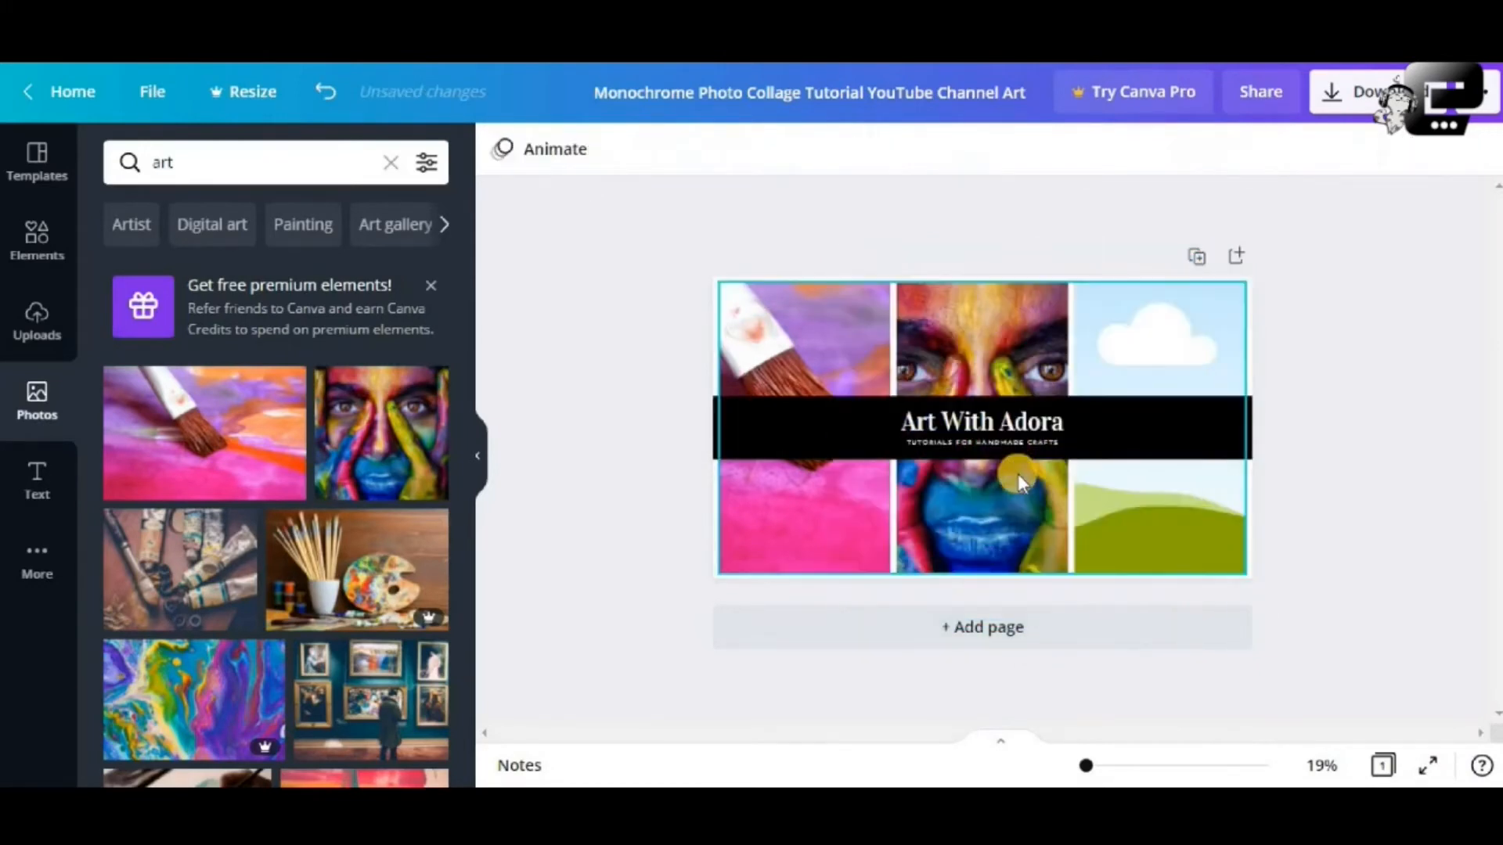
# Enlarge and shift the face photo's crop so one eye sits above the banner
pyautogui.doubleClick(980, 334)
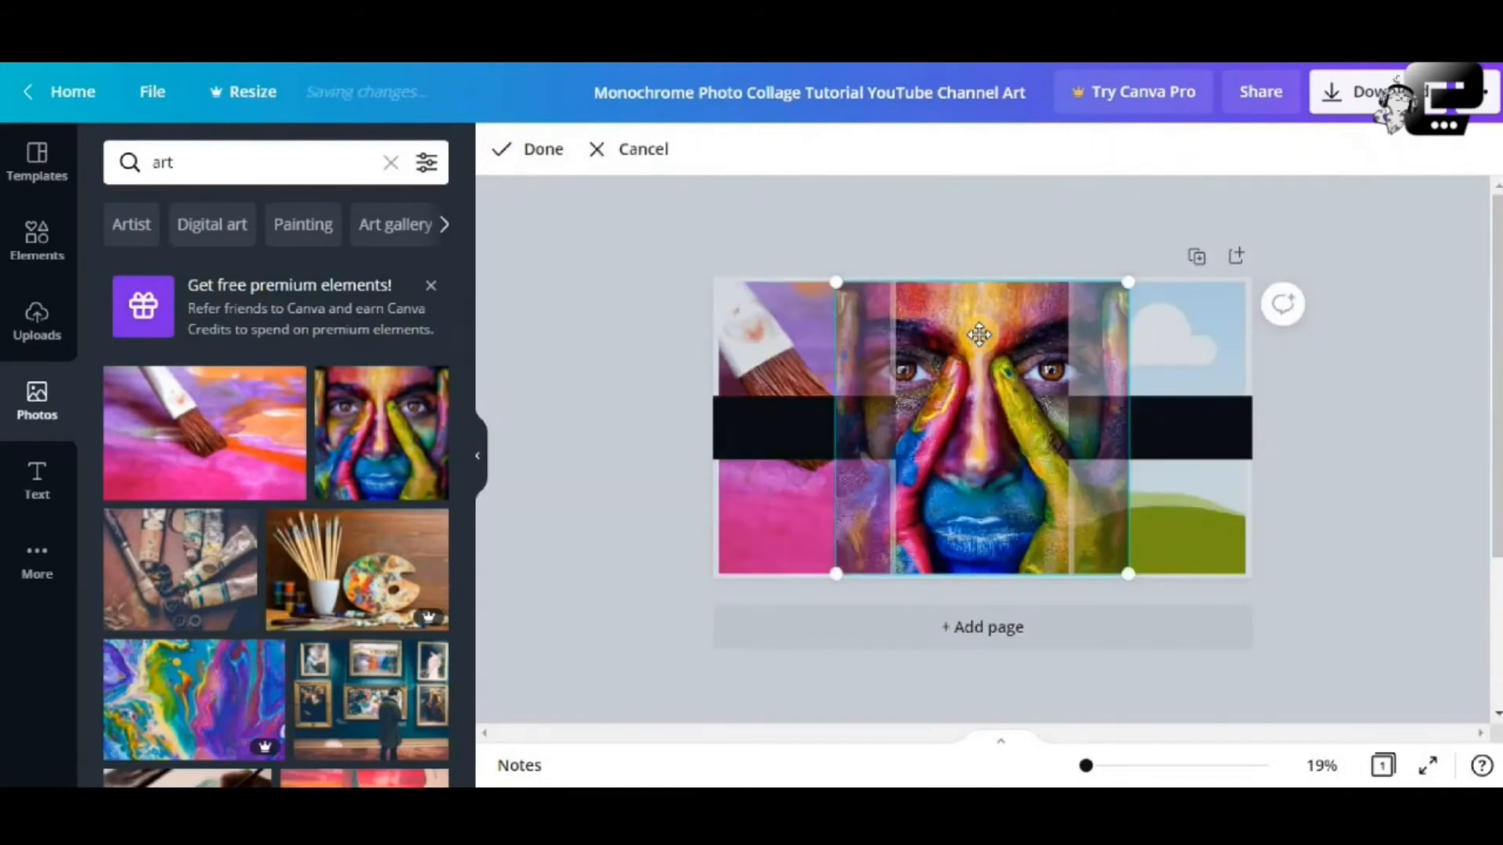
pyautogui.moveTo(1190, 621); pyautogui.dragTo(1318, 728)
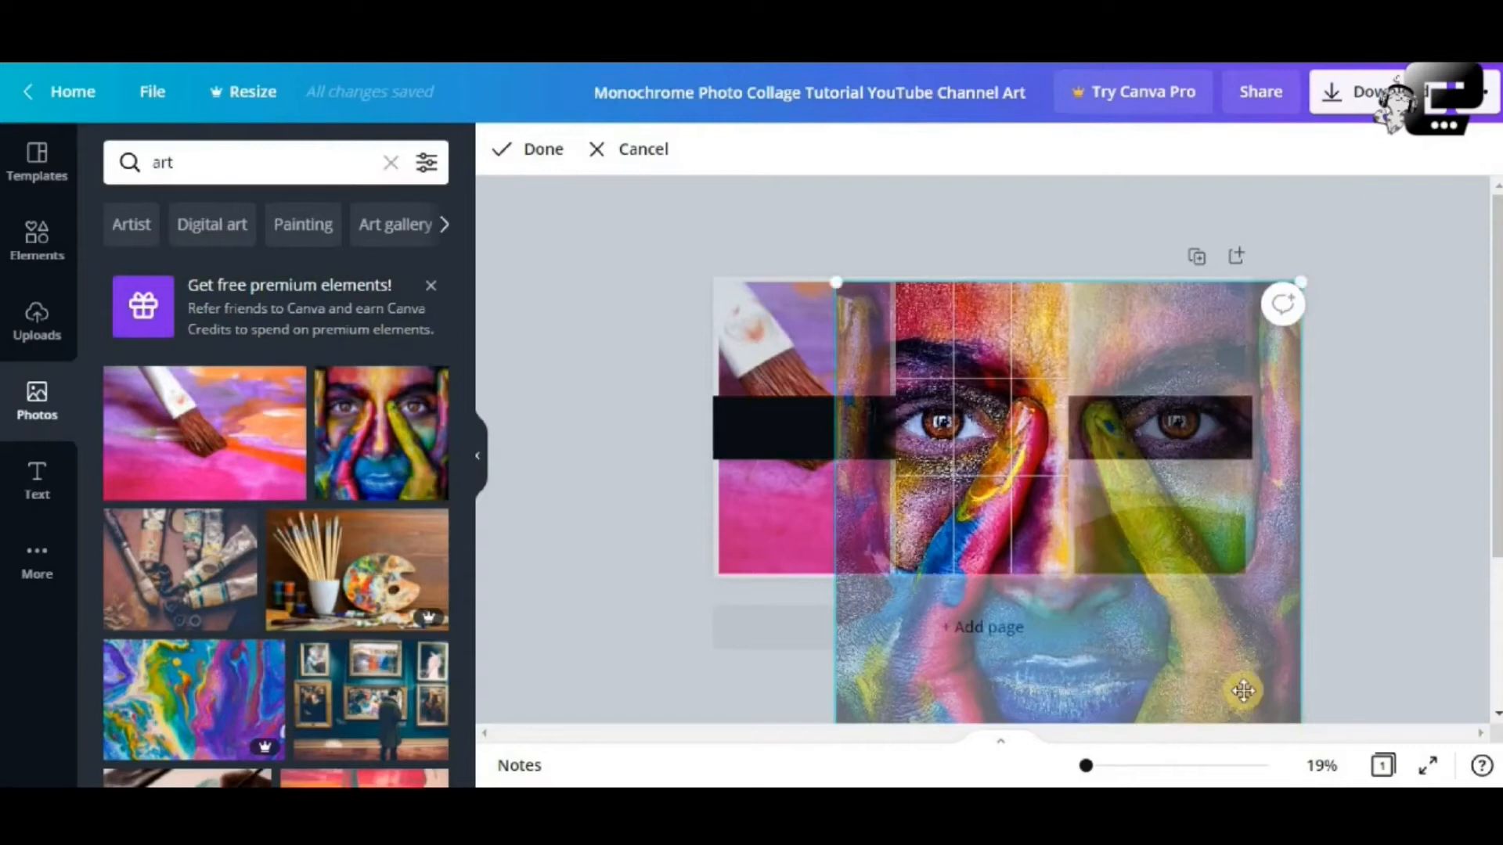
pyautogui.moveTo(1155, 663); pyautogui.dragTo(1168, 586)
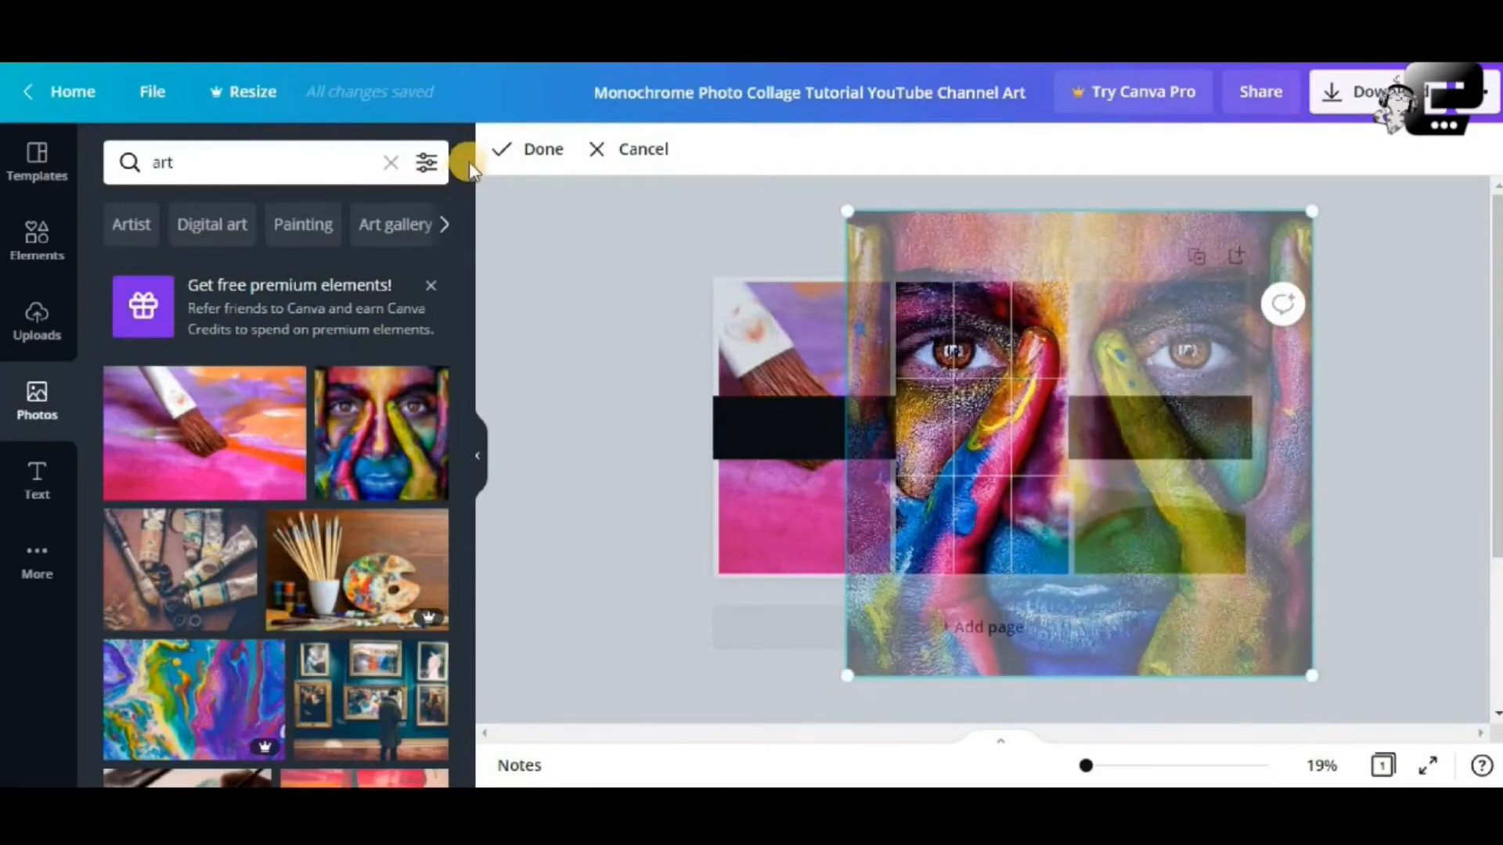
pyautogui.click(518, 155)
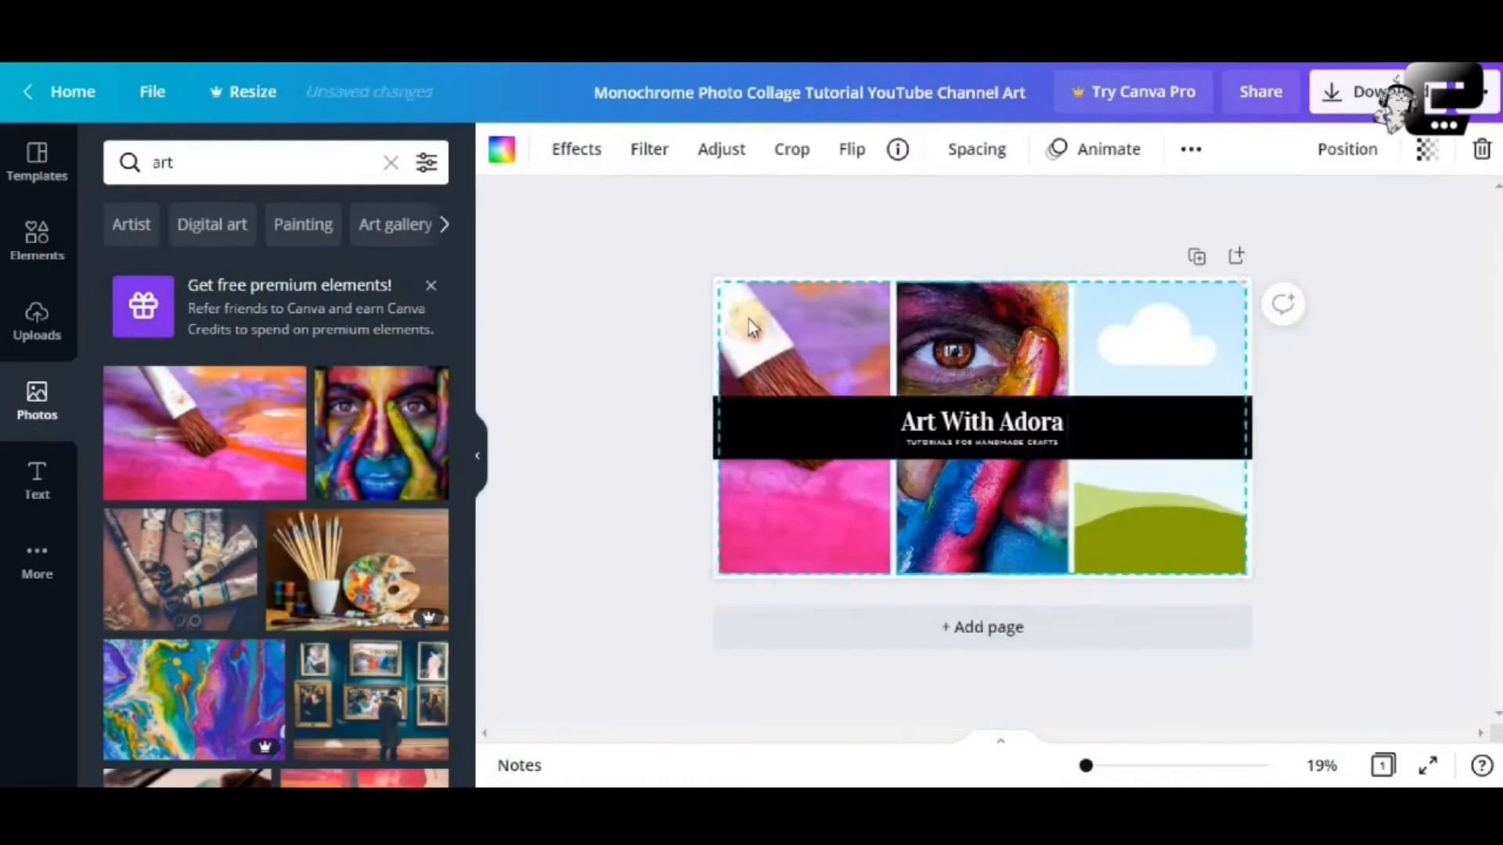
# Add the abstract graffiti photo from Photos and enlarge it on the page
pyautogui.click(1309, 357)
pyautogui.scroll(-2, 337, 454)
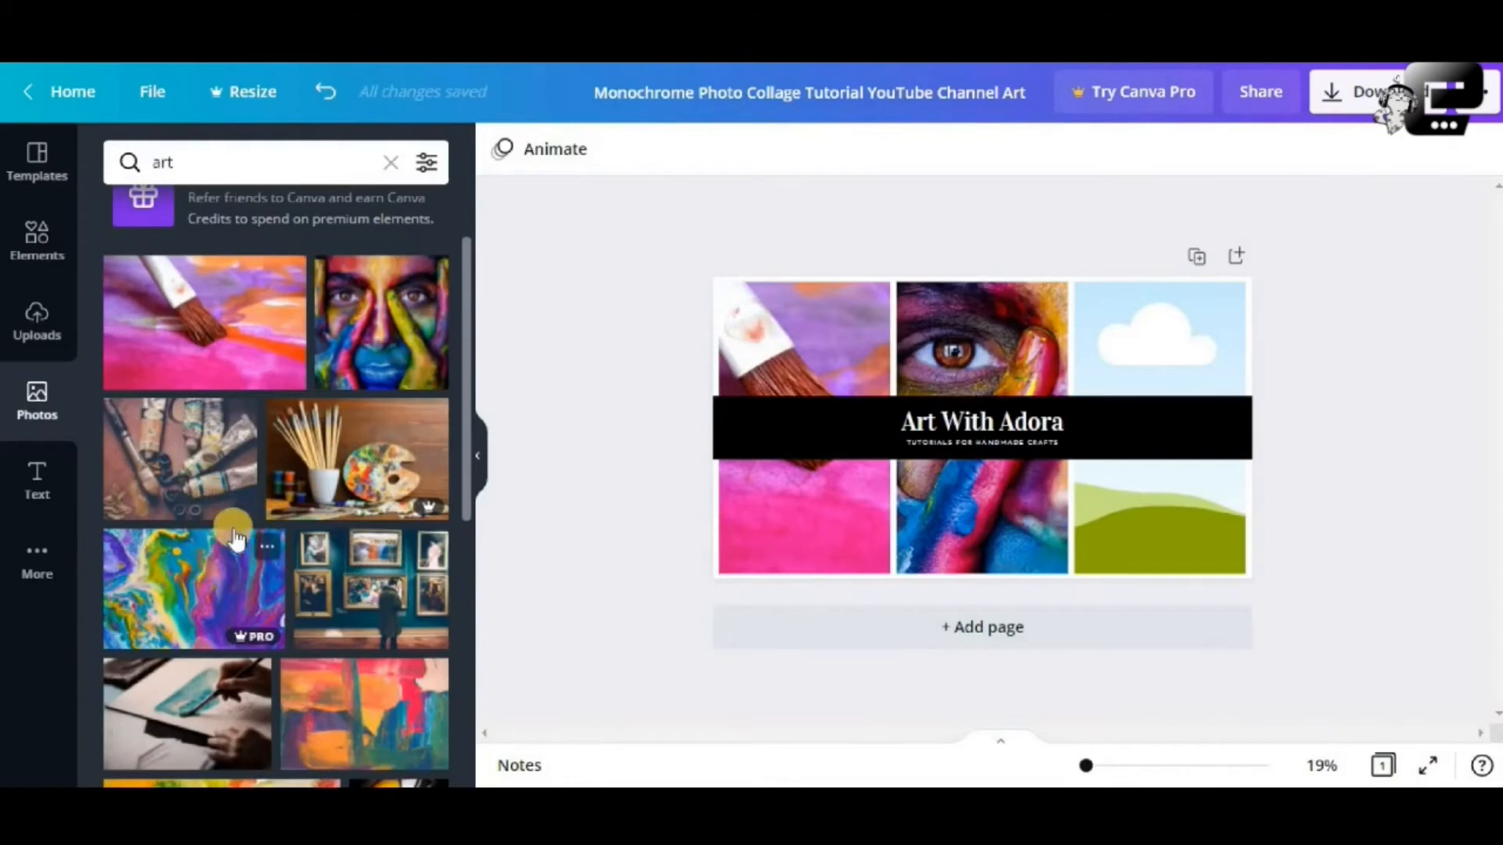
pyautogui.scroll(-5, 249, 515)
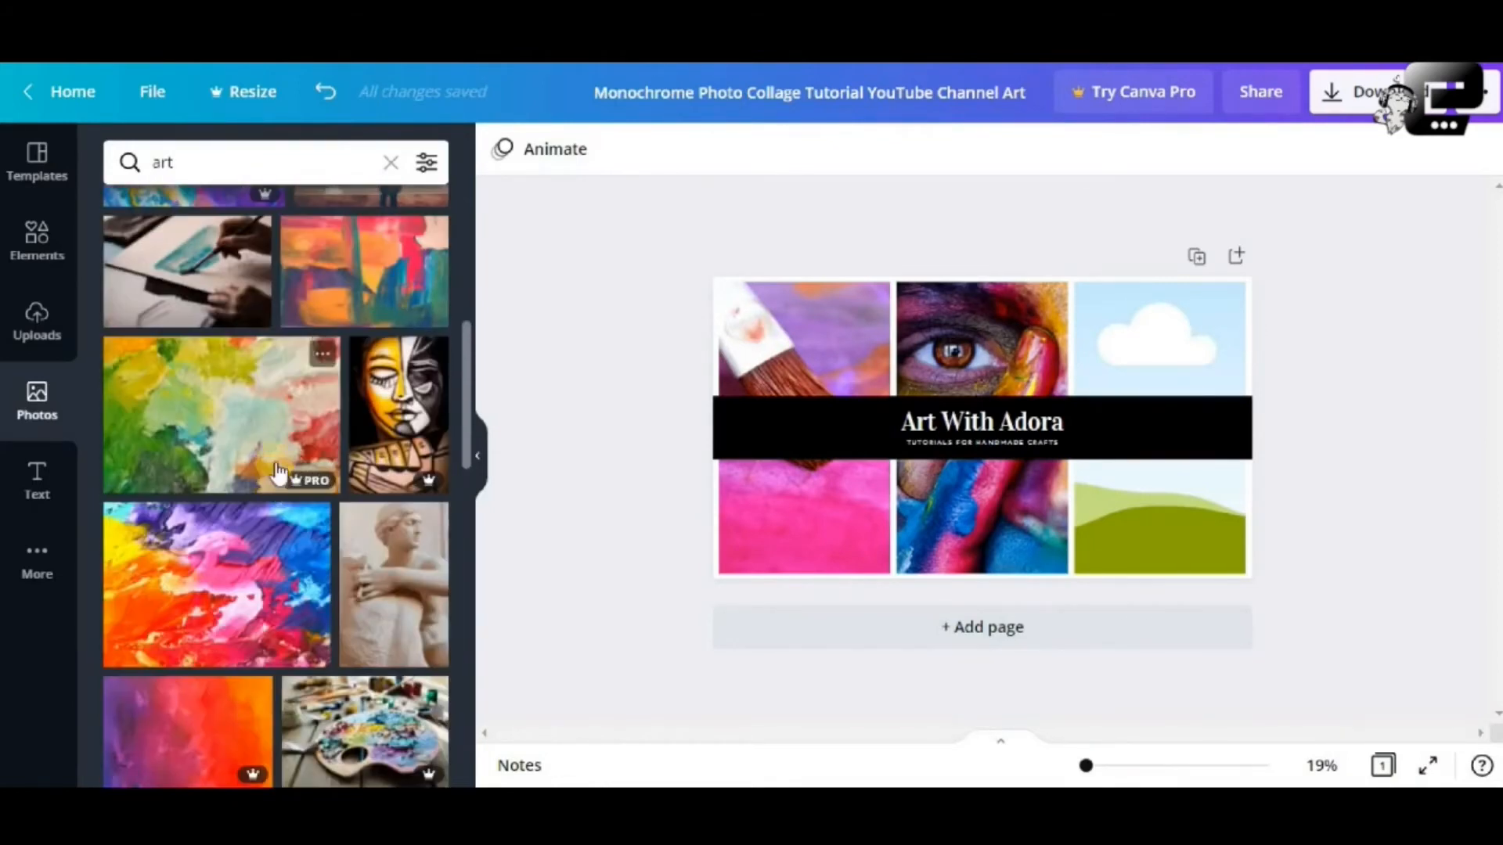
pyautogui.scroll(-2, 258, 494)
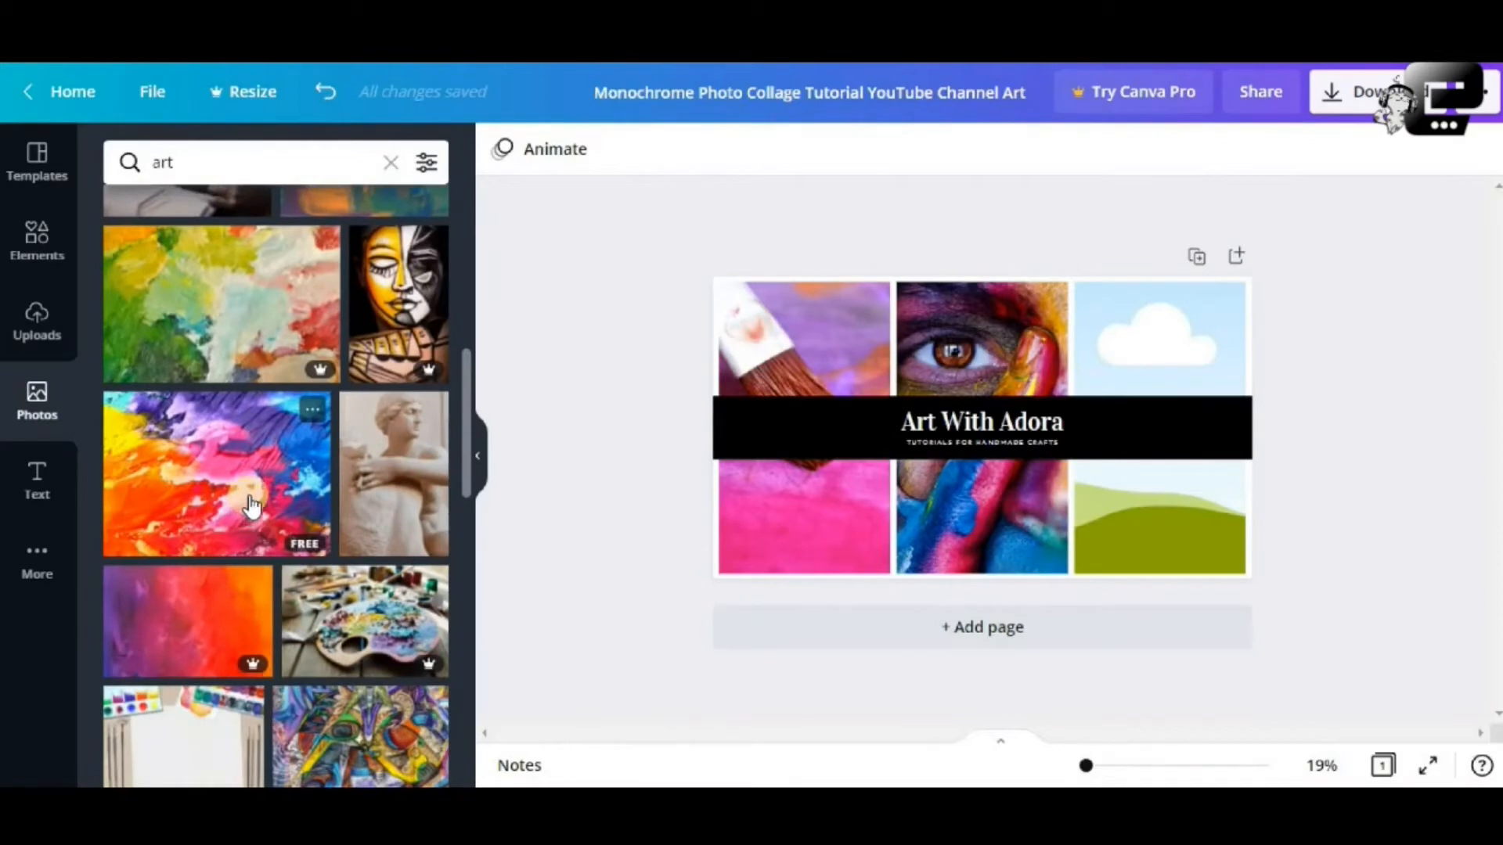
pyautogui.scroll(-3, 249, 504)
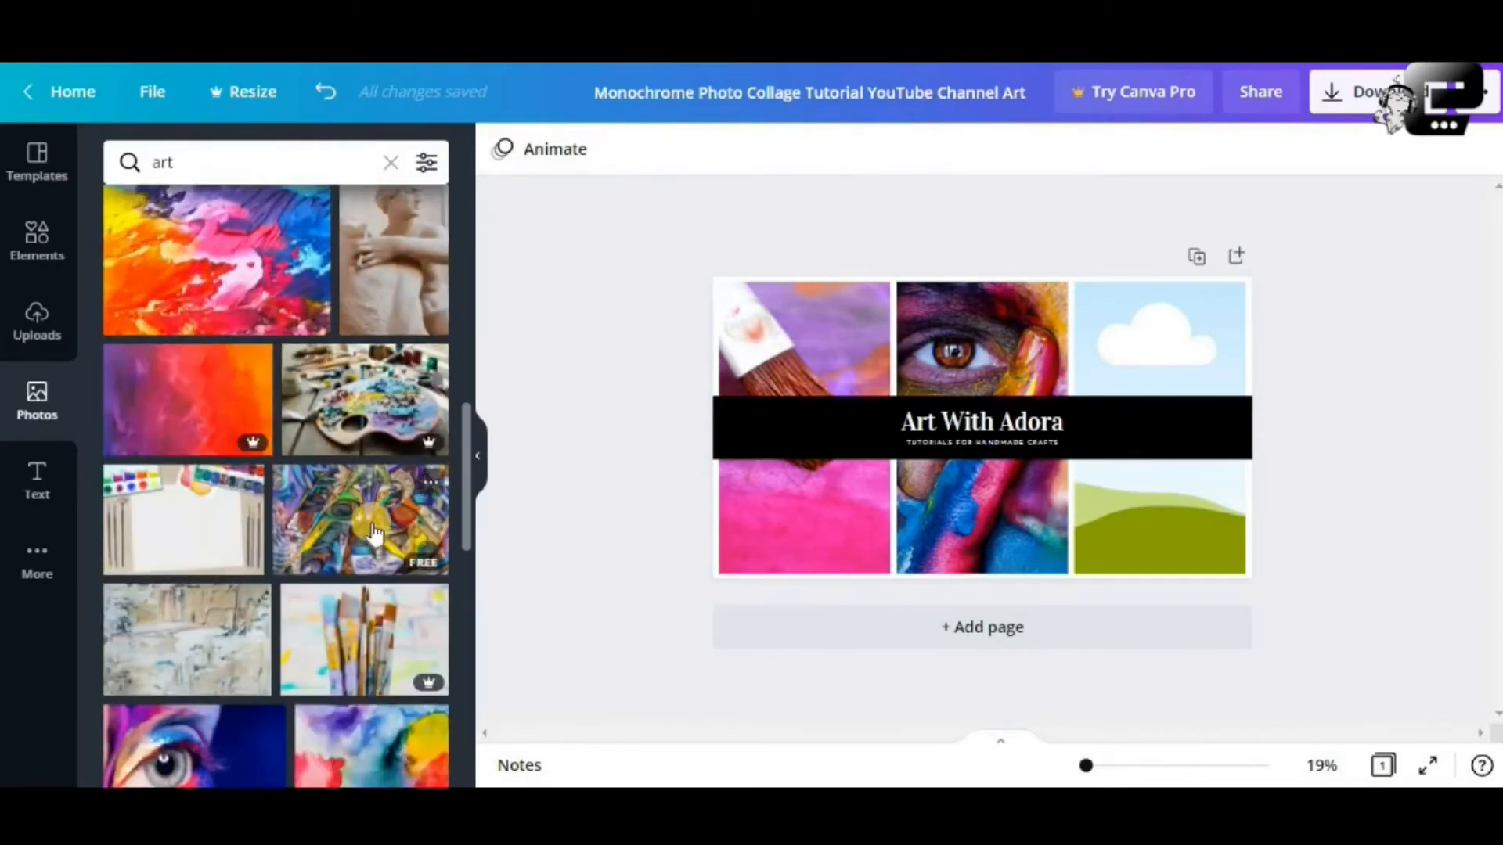
pyautogui.click(374, 534)
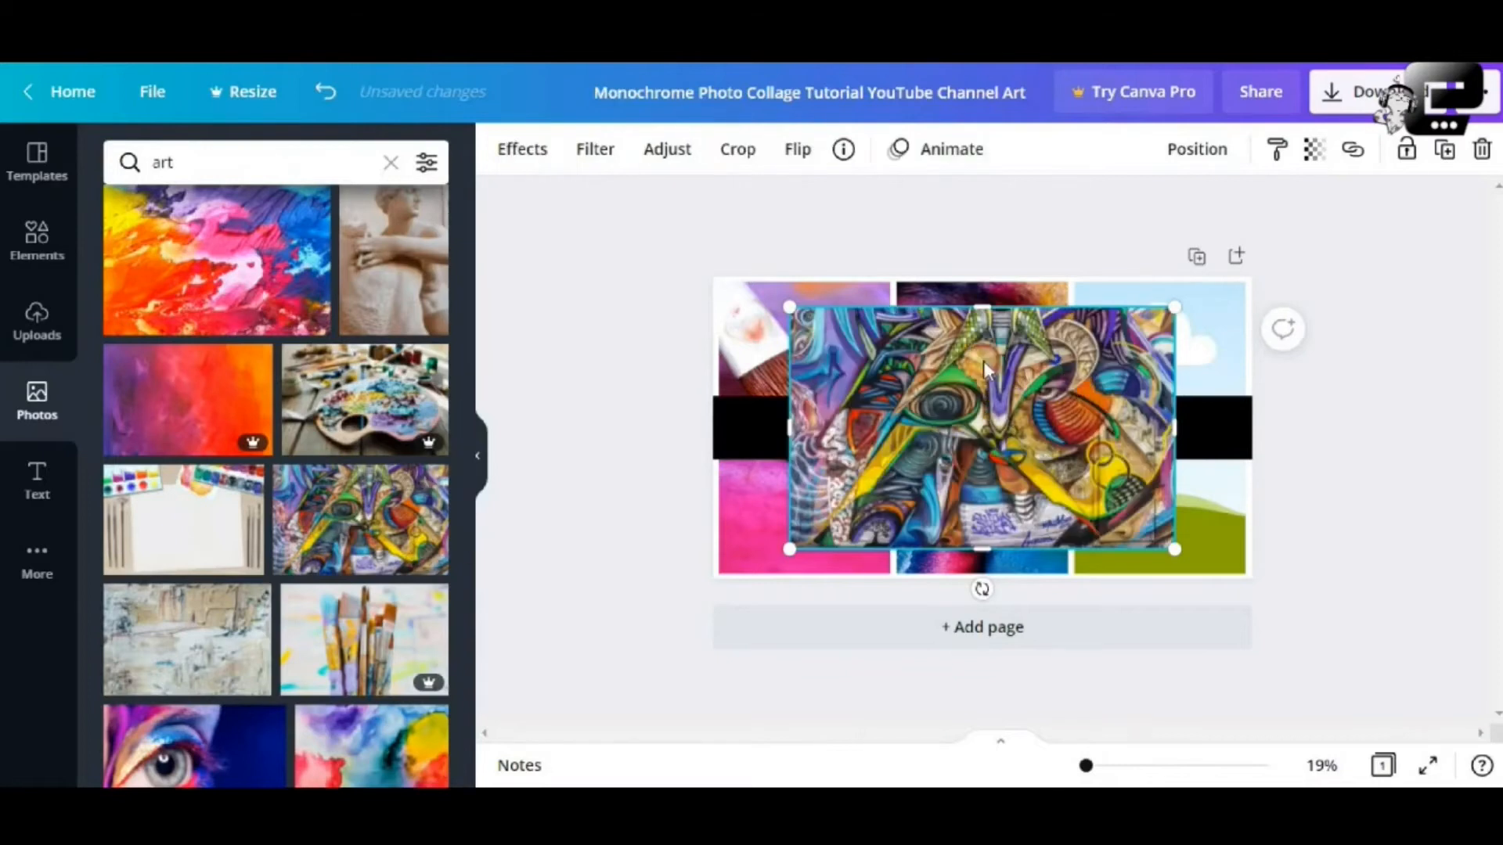
pyautogui.moveTo(1003, 416); pyautogui.dragTo(1002, 411)
pyautogui.moveTo(1174, 550); pyautogui.dragTo(1244, 595)
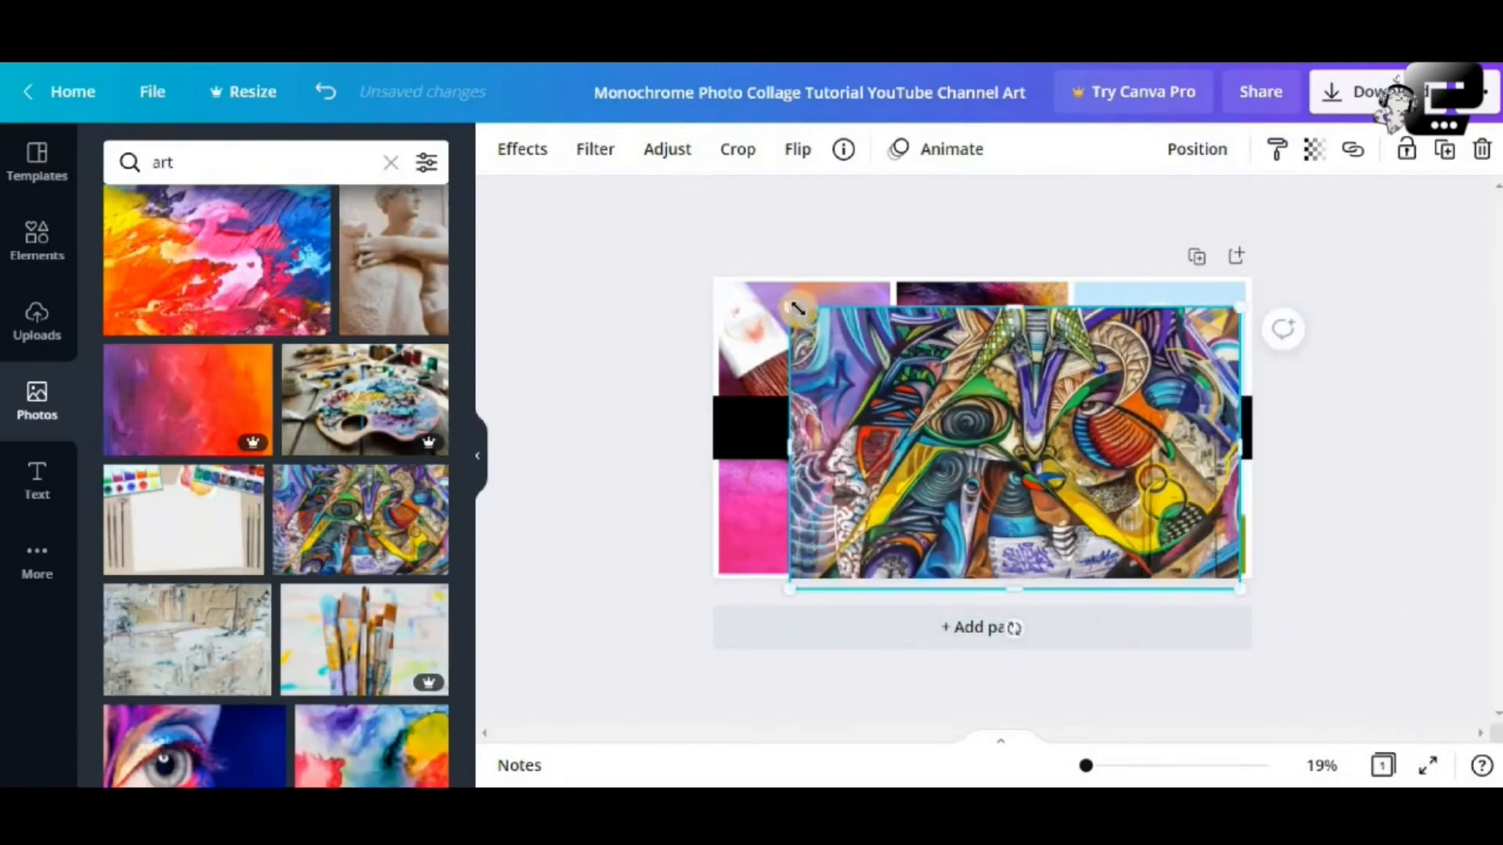
pyautogui.moveTo(797, 309); pyautogui.dragTo(912, 270)
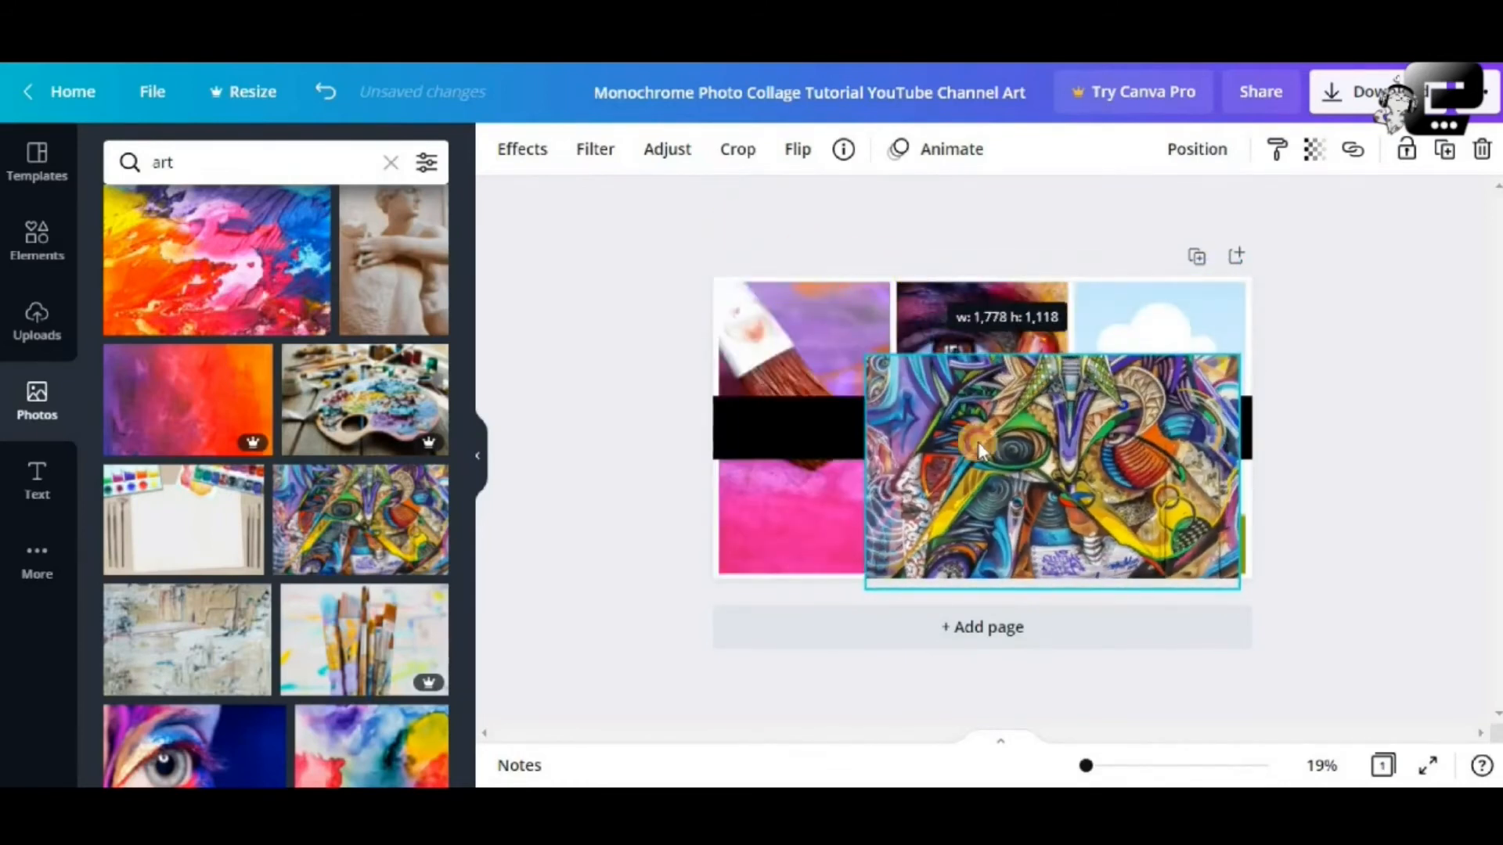
pyautogui.moveTo(978, 450); pyautogui.dragTo(1064, 368)
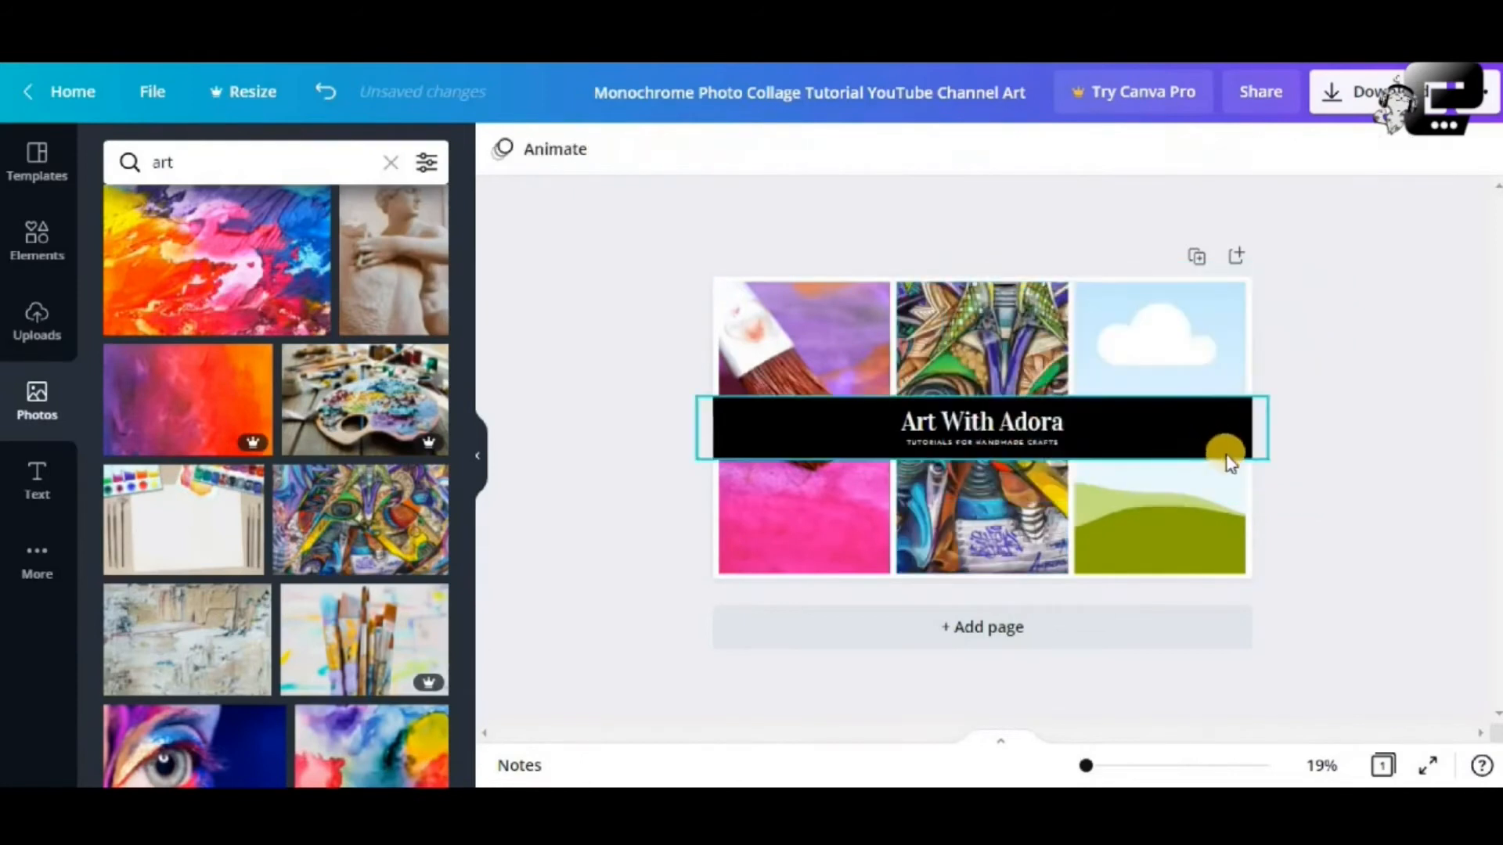
# Undo the middle-cell drop, put the graffiti photo in the right column, and crop it
pyautogui.click(1156, 367)
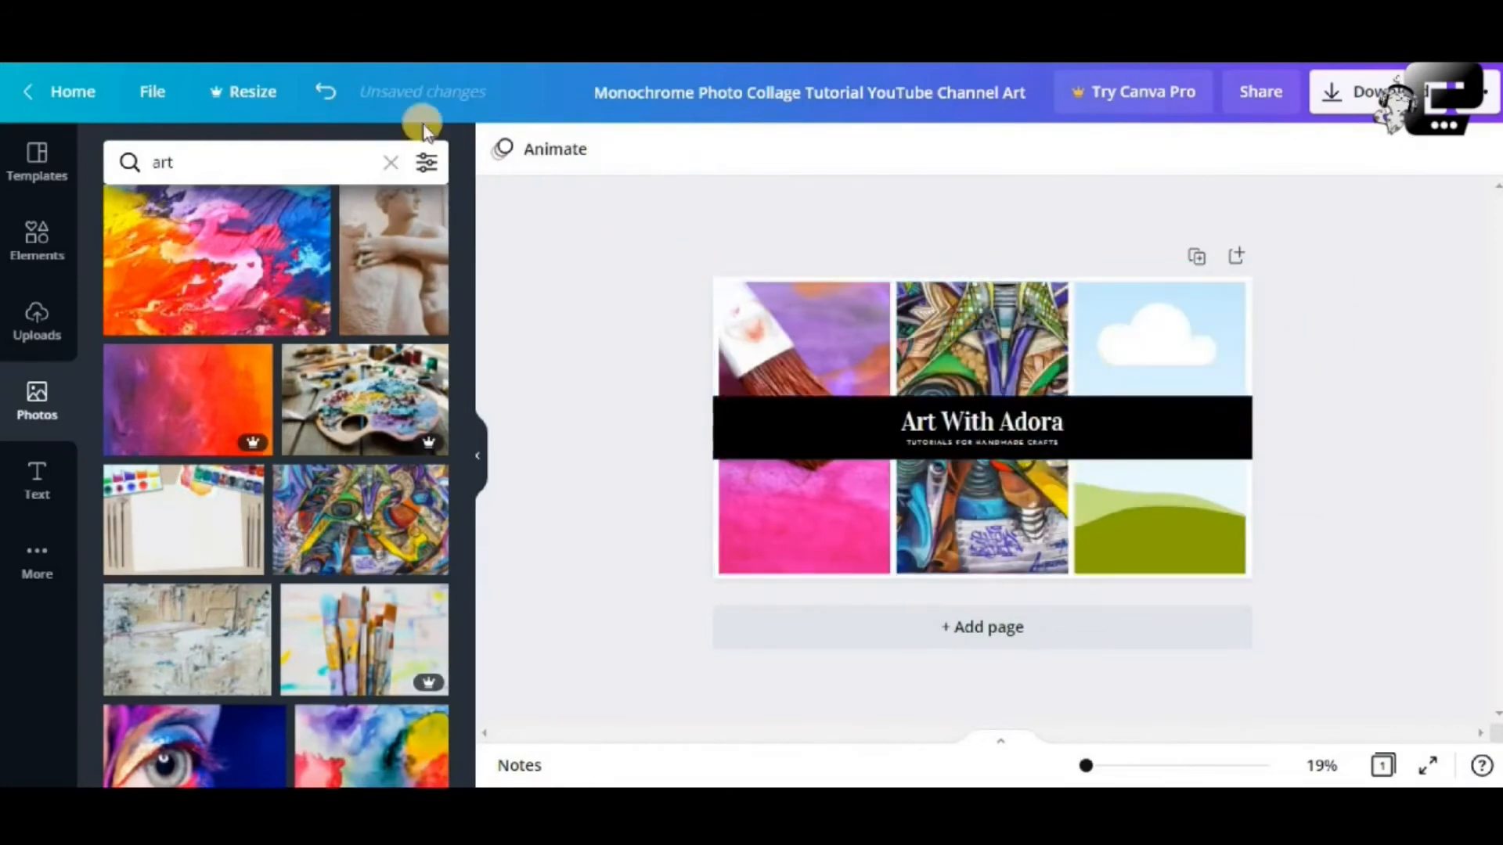
pyautogui.click(325, 92)
pyautogui.moveTo(1025, 403); pyautogui.dragTo(1143, 351)
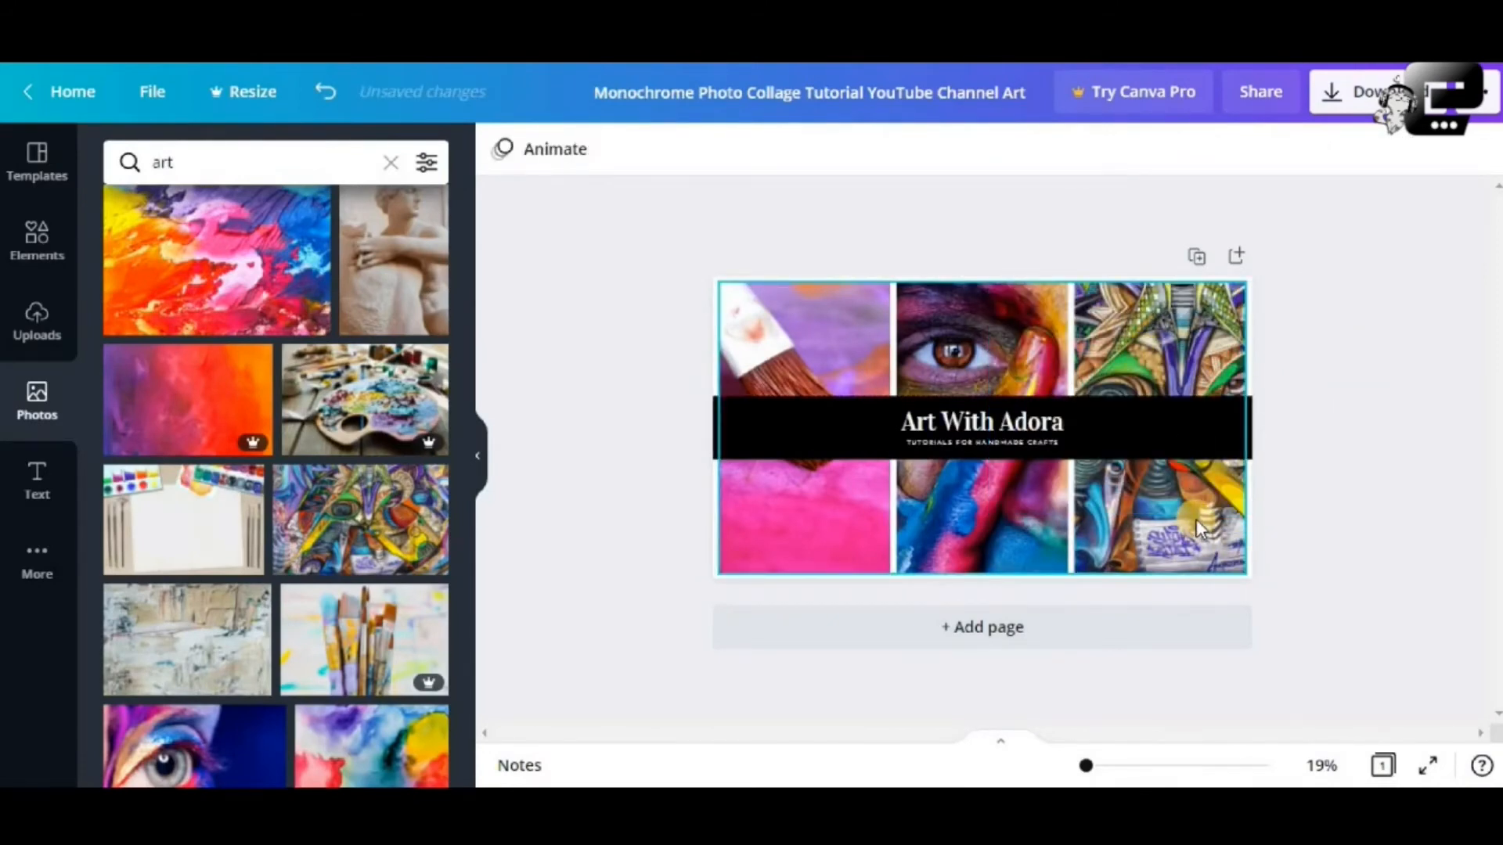
pyautogui.doubleClick(1182, 546)
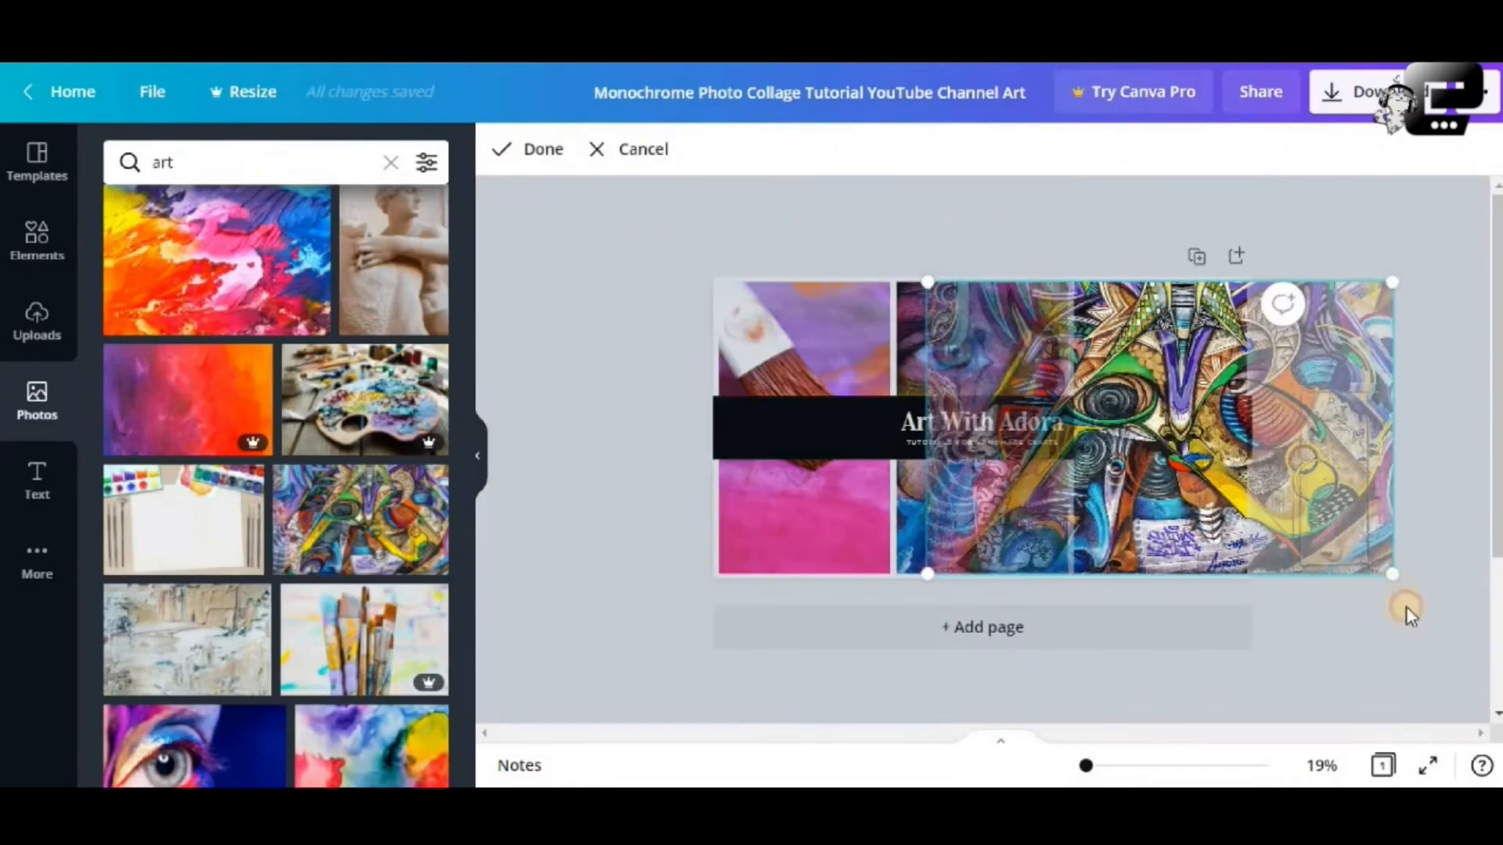
pyautogui.moveTo(1406, 606); pyautogui.dragTo(1419, 647)
pyautogui.moveTo(1299, 567); pyautogui.dragTo(1143, 574)
pyautogui.click(548, 157)
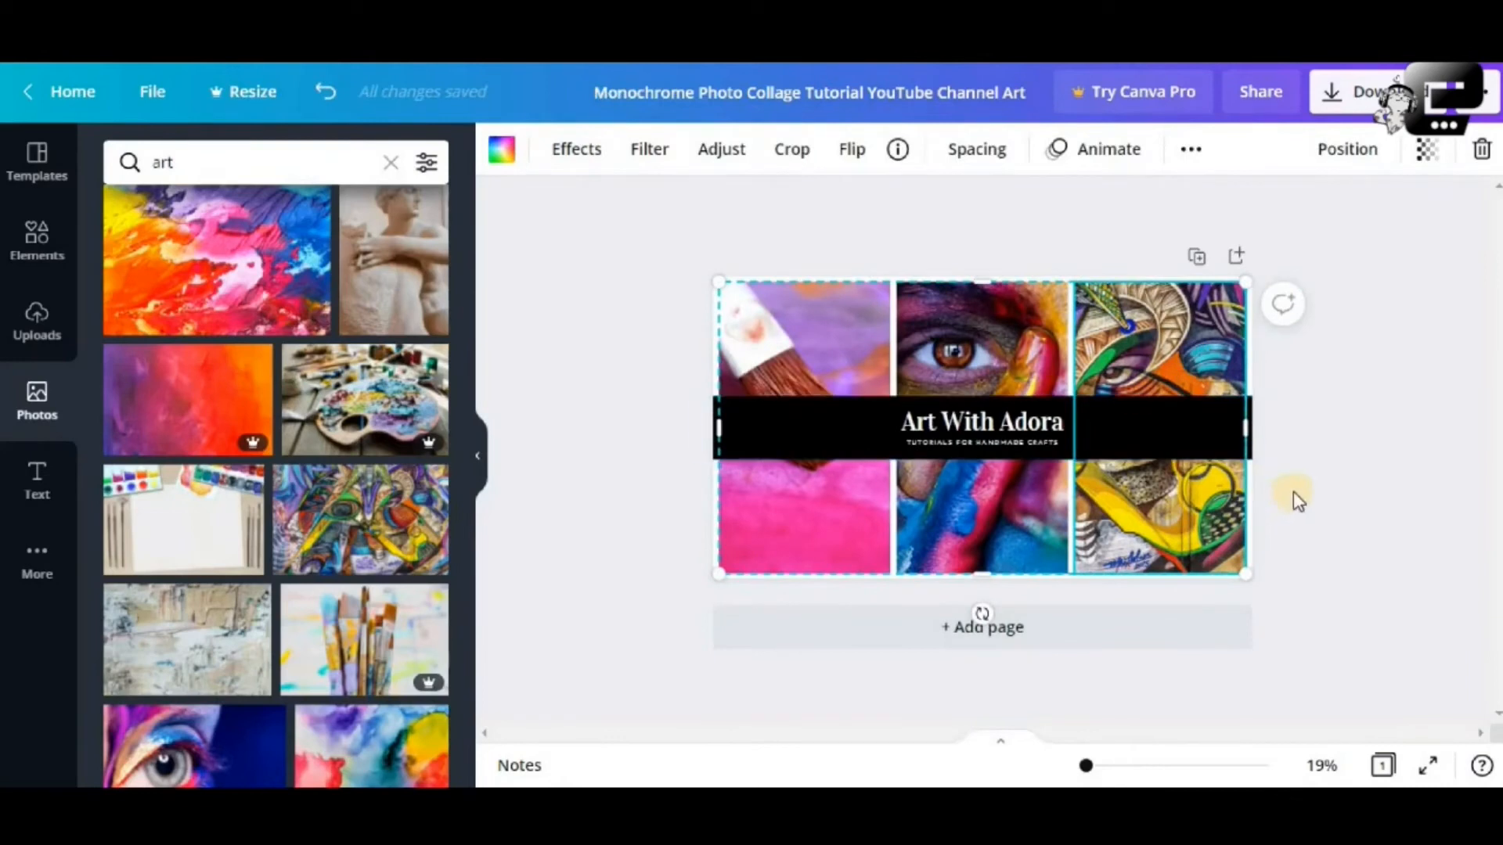
pyautogui.click(1293, 492)
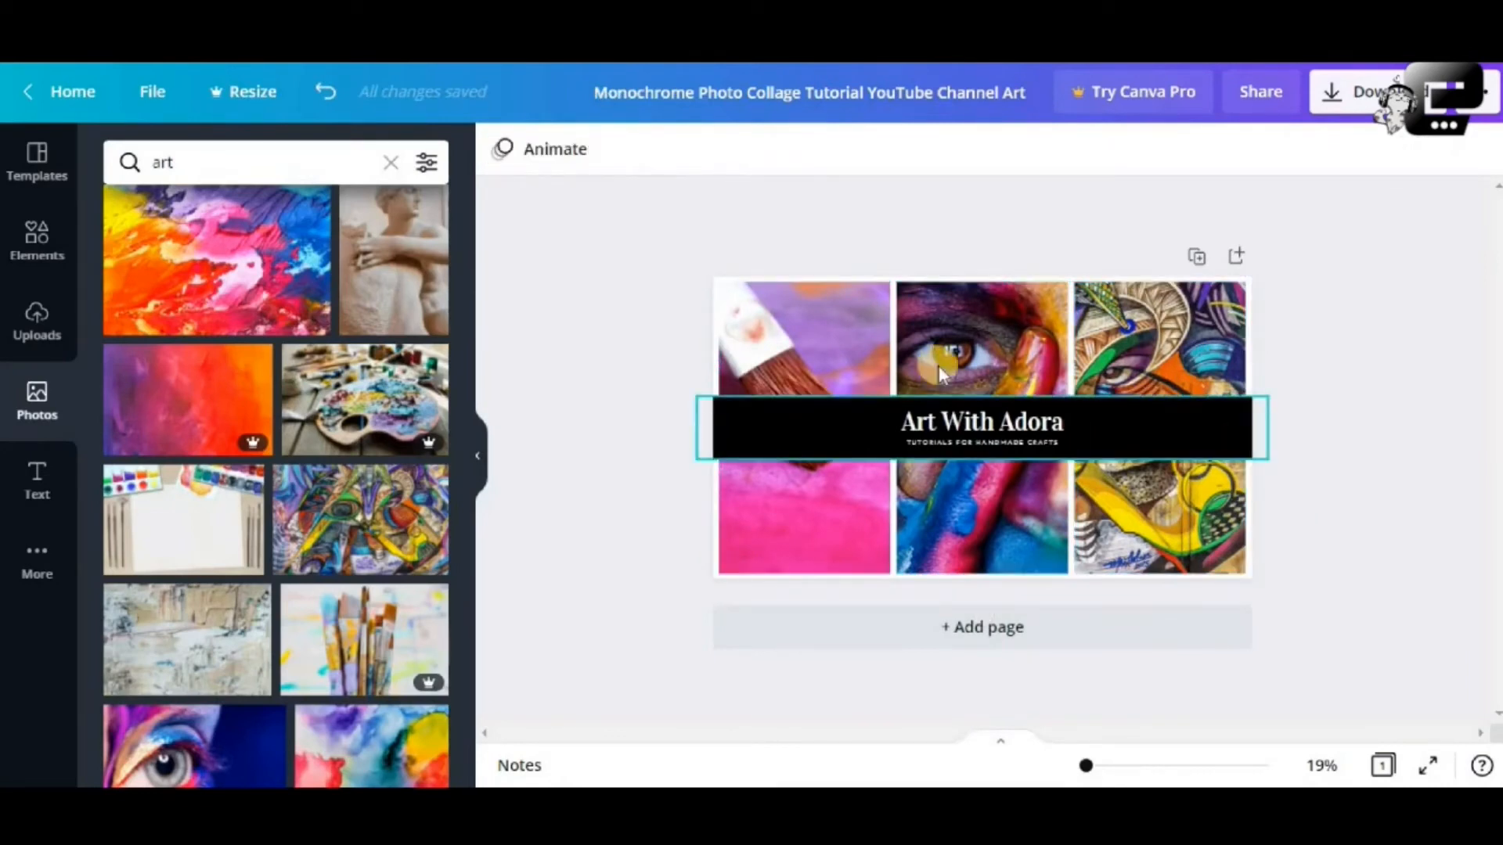
# Move the Art With Adora title banner slightly lower on the collage
pyautogui.click(1088, 420)
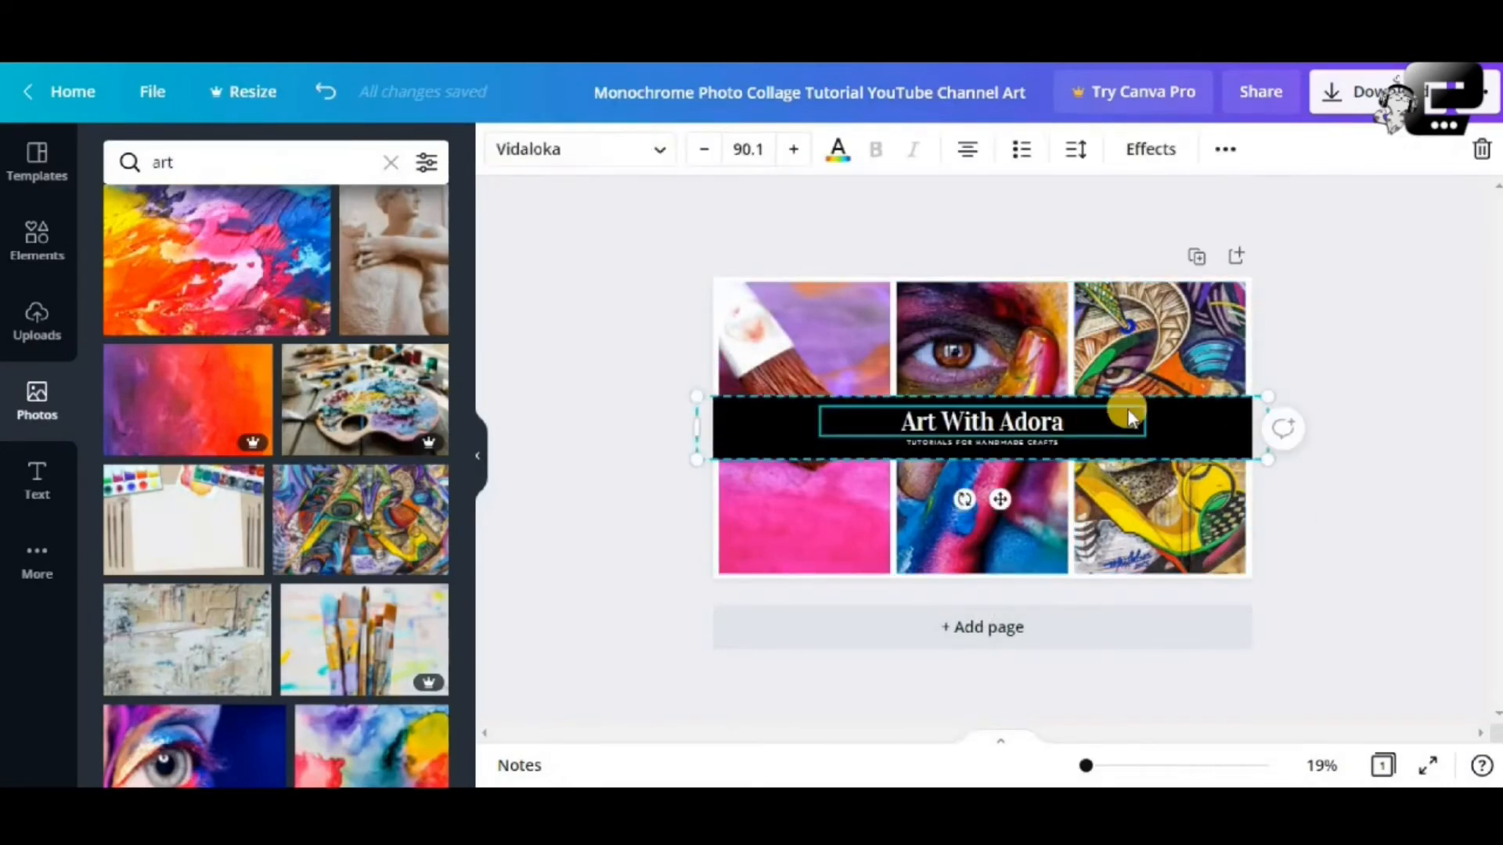
pyautogui.moveTo(1199, 407); pyautogui.dragTo(1200, 439)
pyautogui.click(1311, 450)
# Delete the black title bar, then undo to restore it
pyautogui.click(1235, 468)
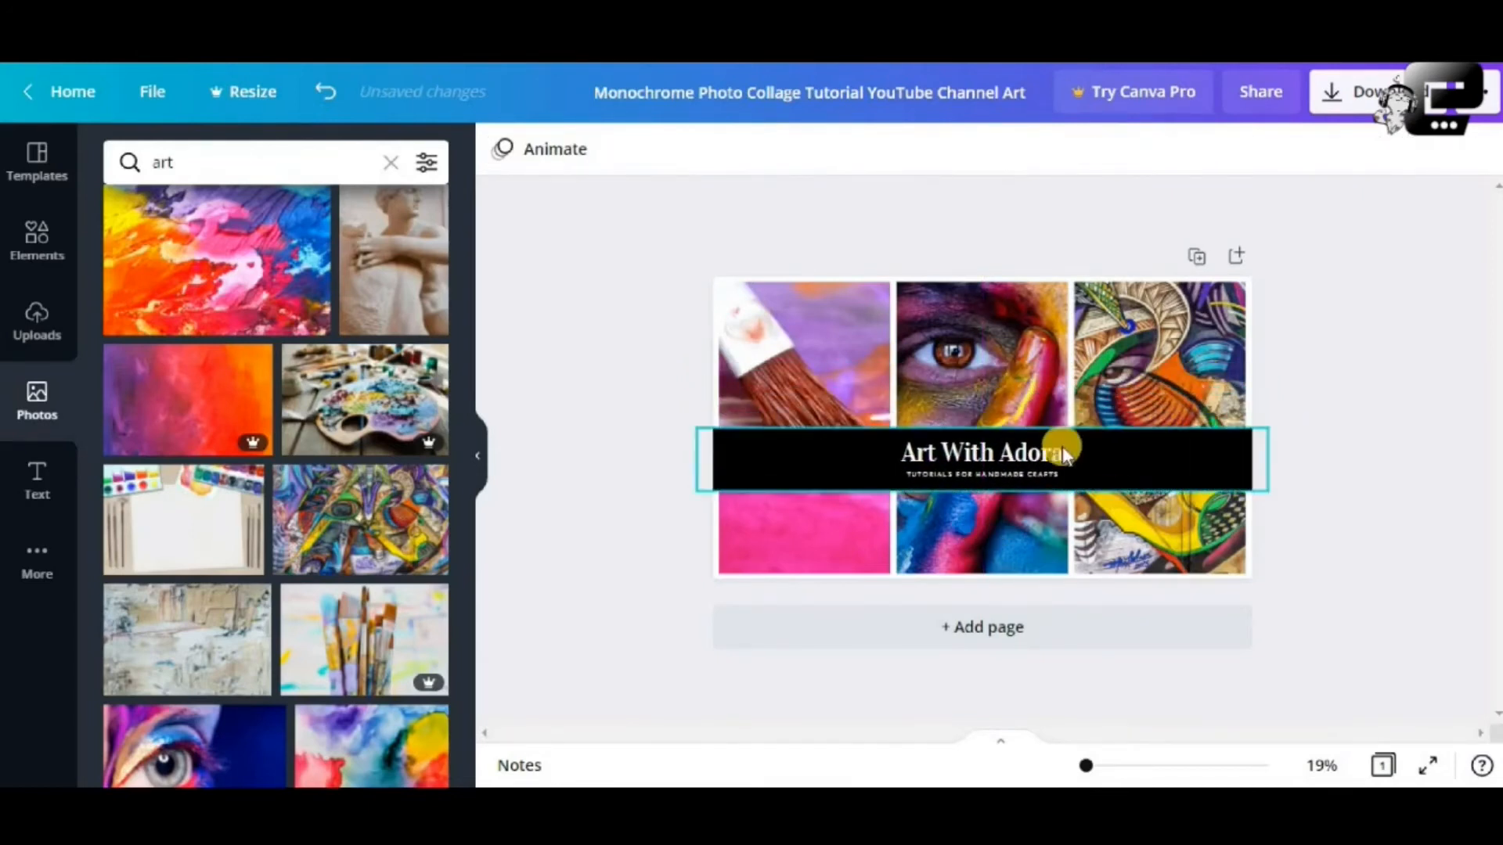
pyautogui.doubleClick(1124, 446)
pyautogui.click(1236, 470)
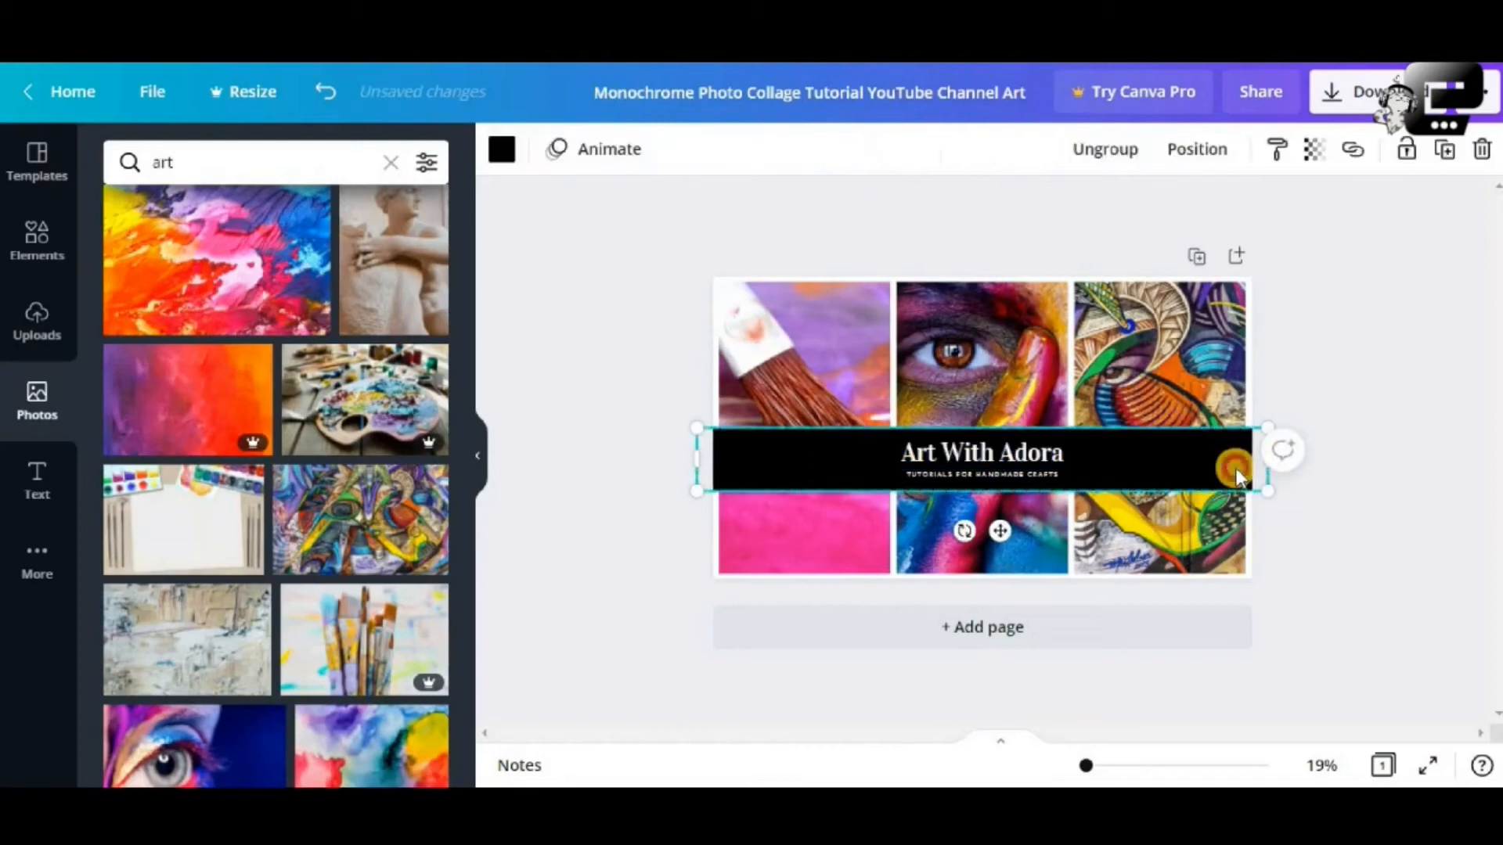
pyautogui.press('Delete')
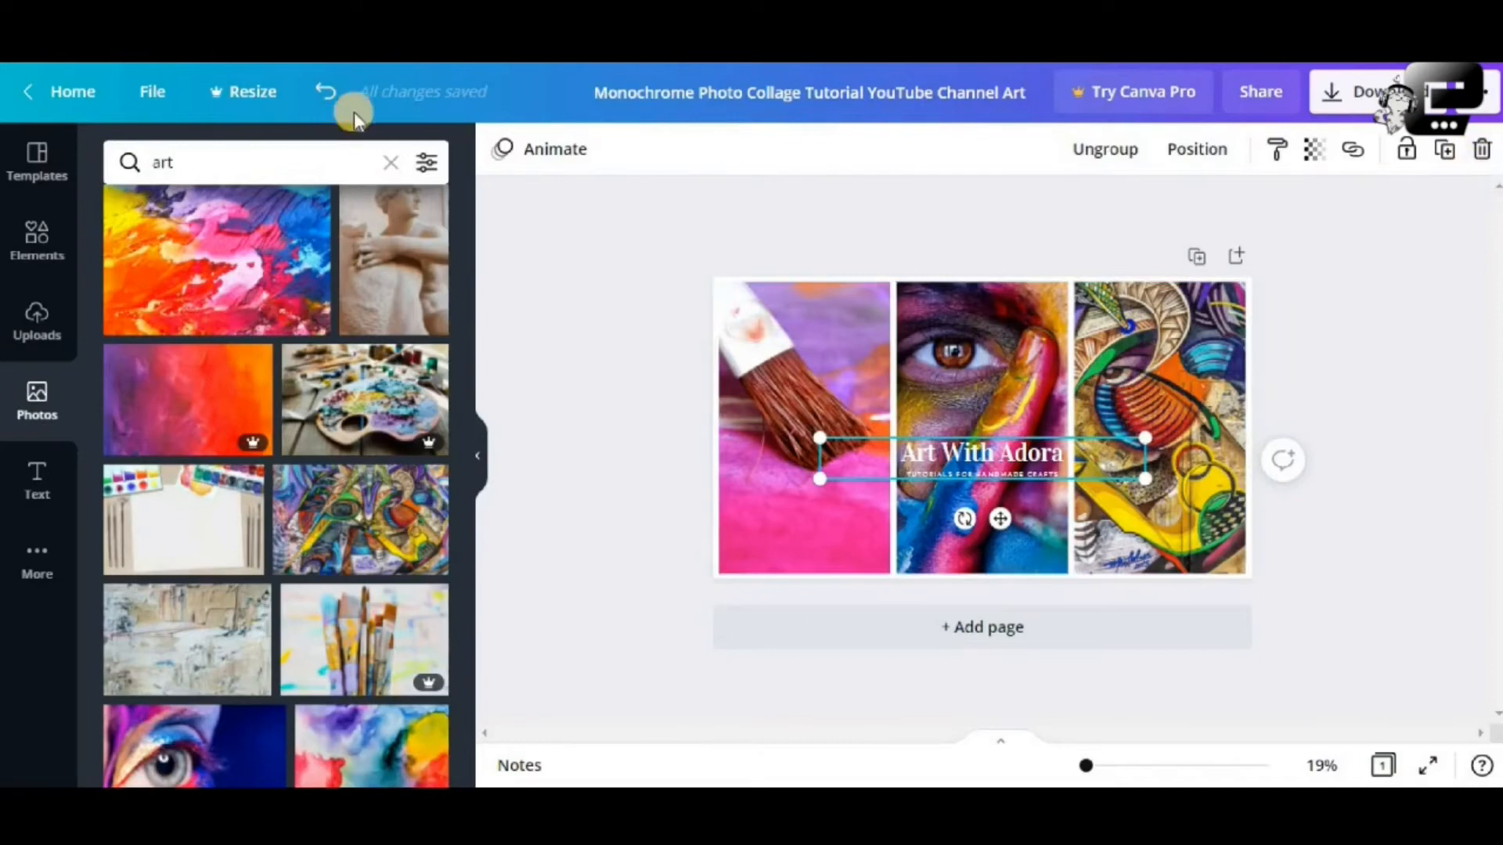
pyautogui.click(327, 98)
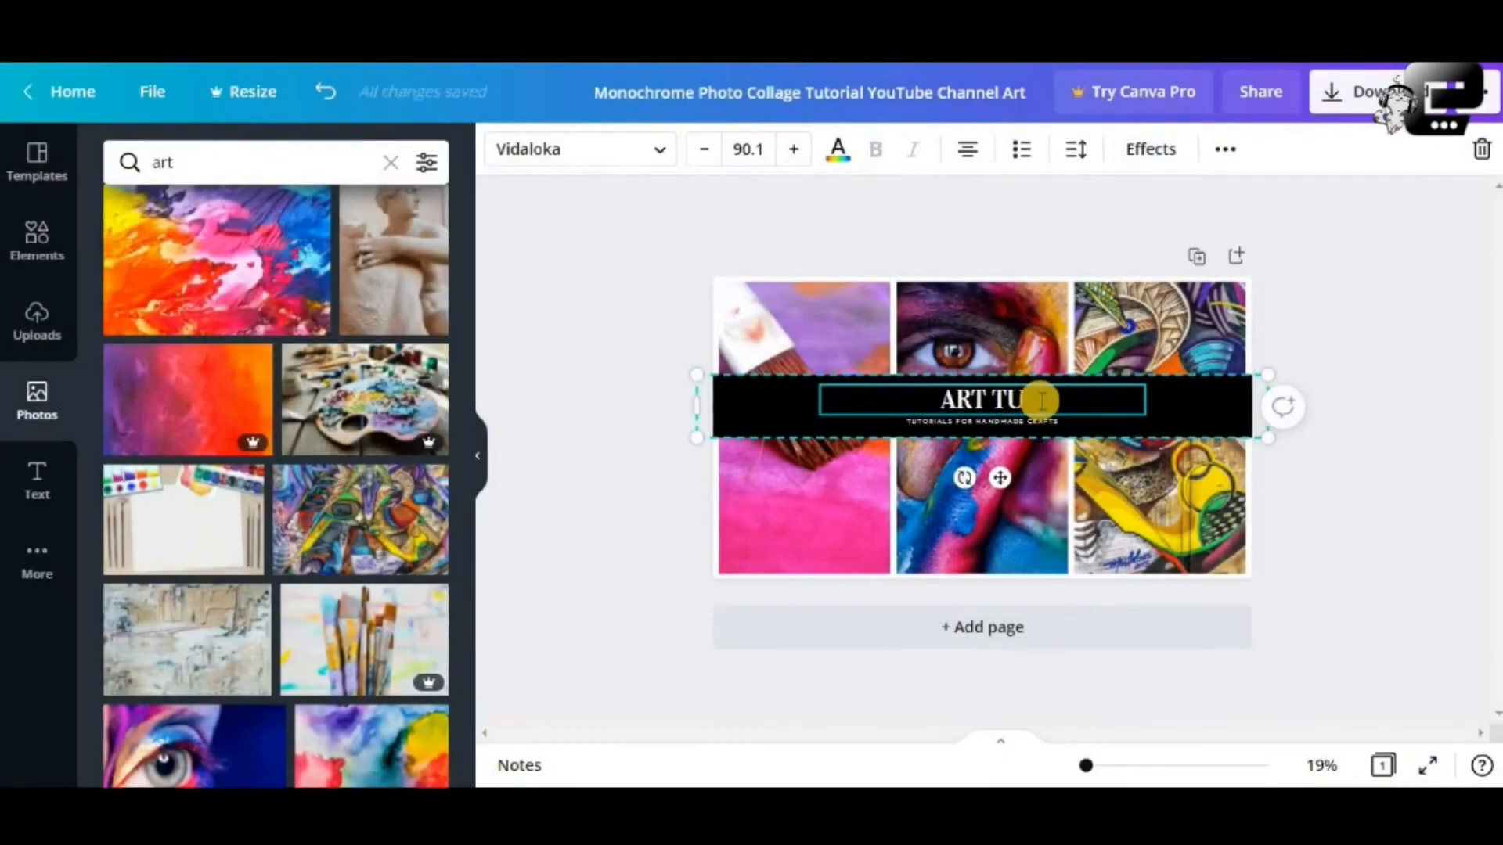
# Complete the banner heading so it reads ART TUTORIALS
pyautogui.write('TORIALS')
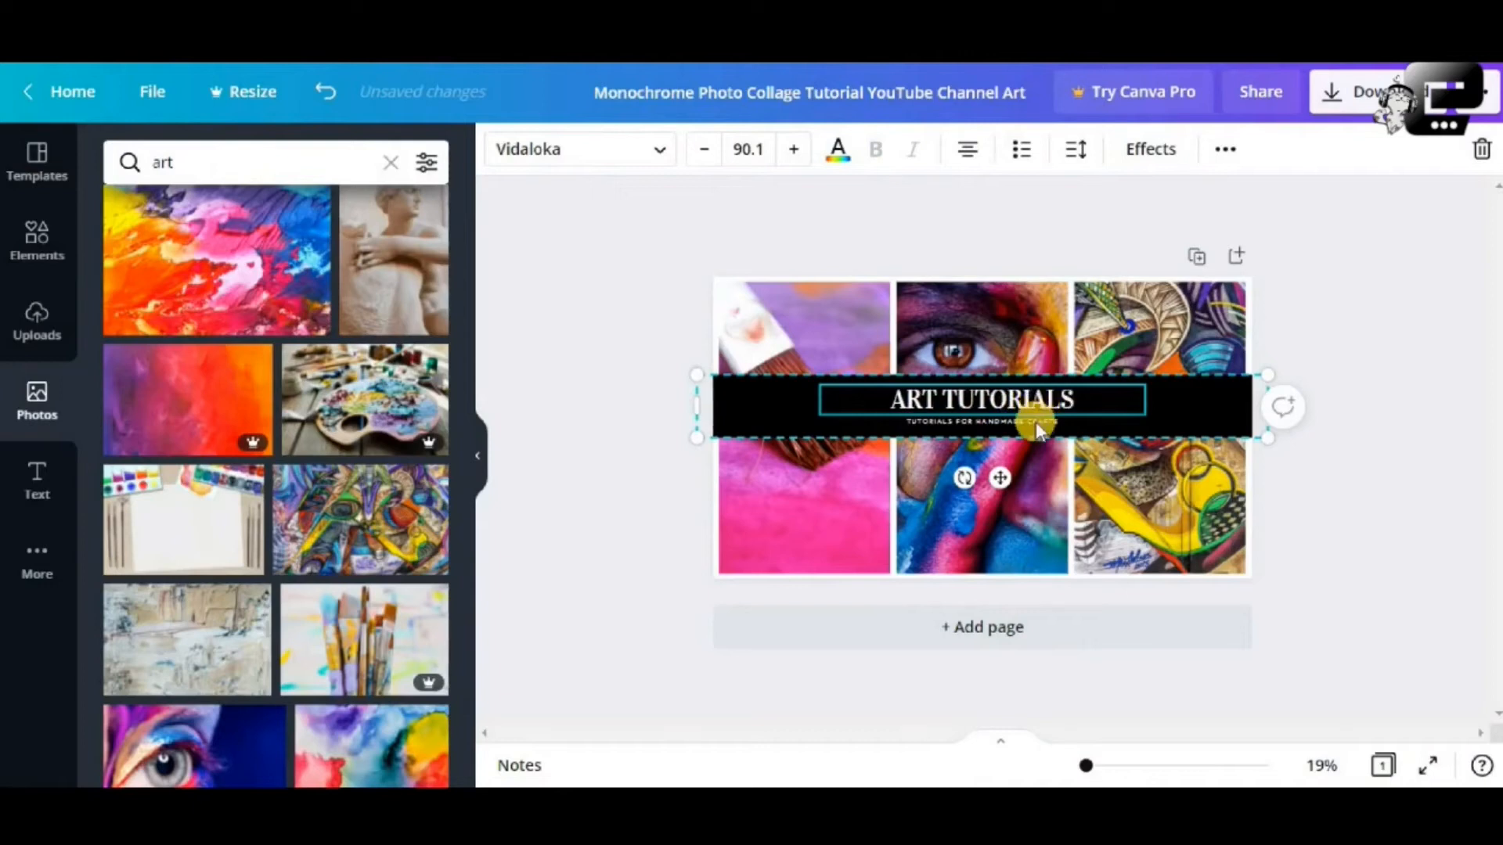
pyautogui.click(1036, 425)
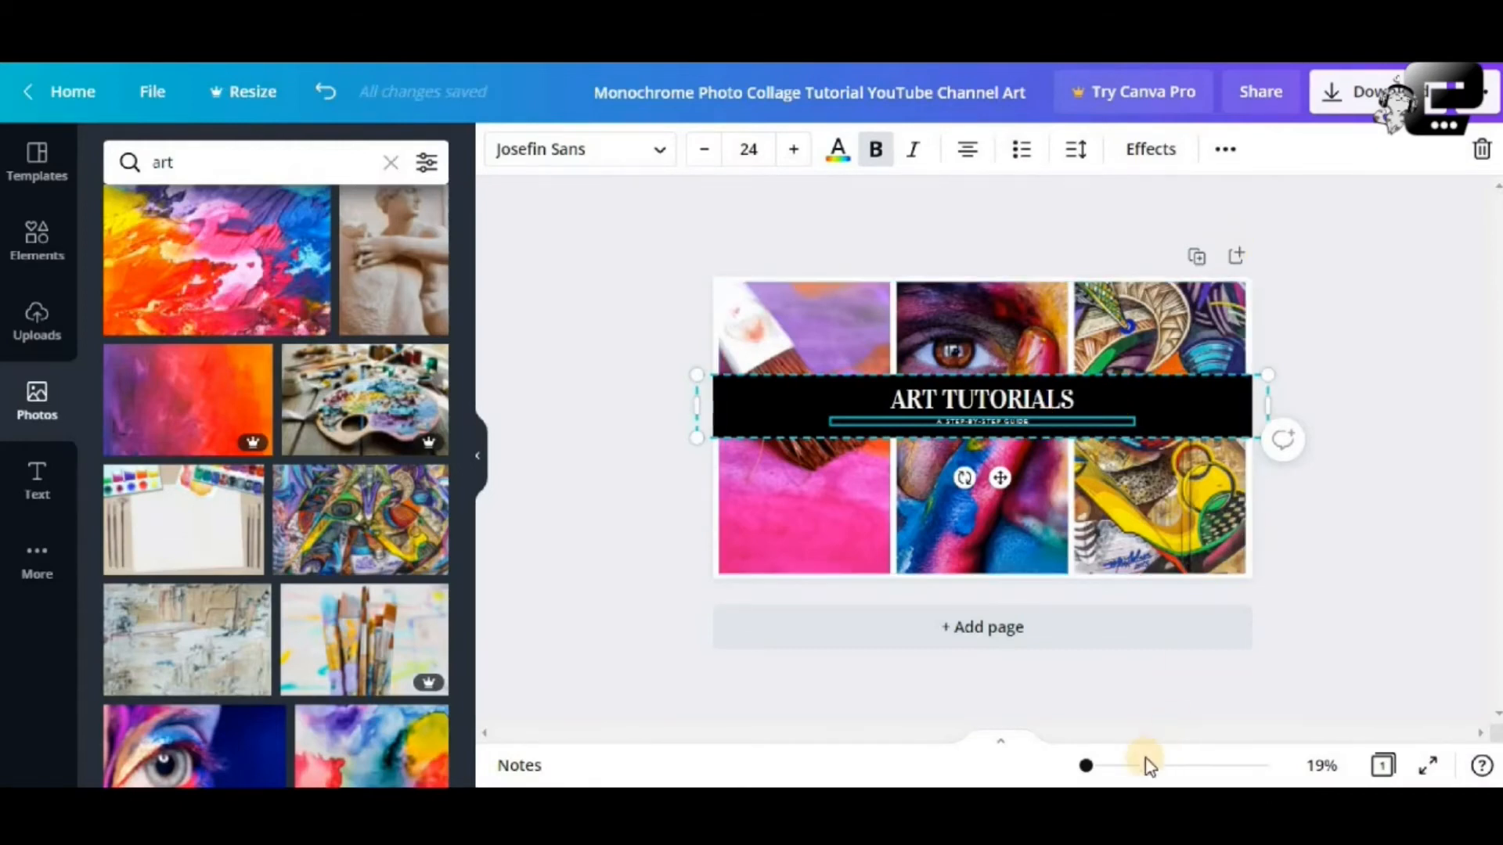
pyautogui.moveTo(1095, 768); pyautogui.dragTo(1100, 767)
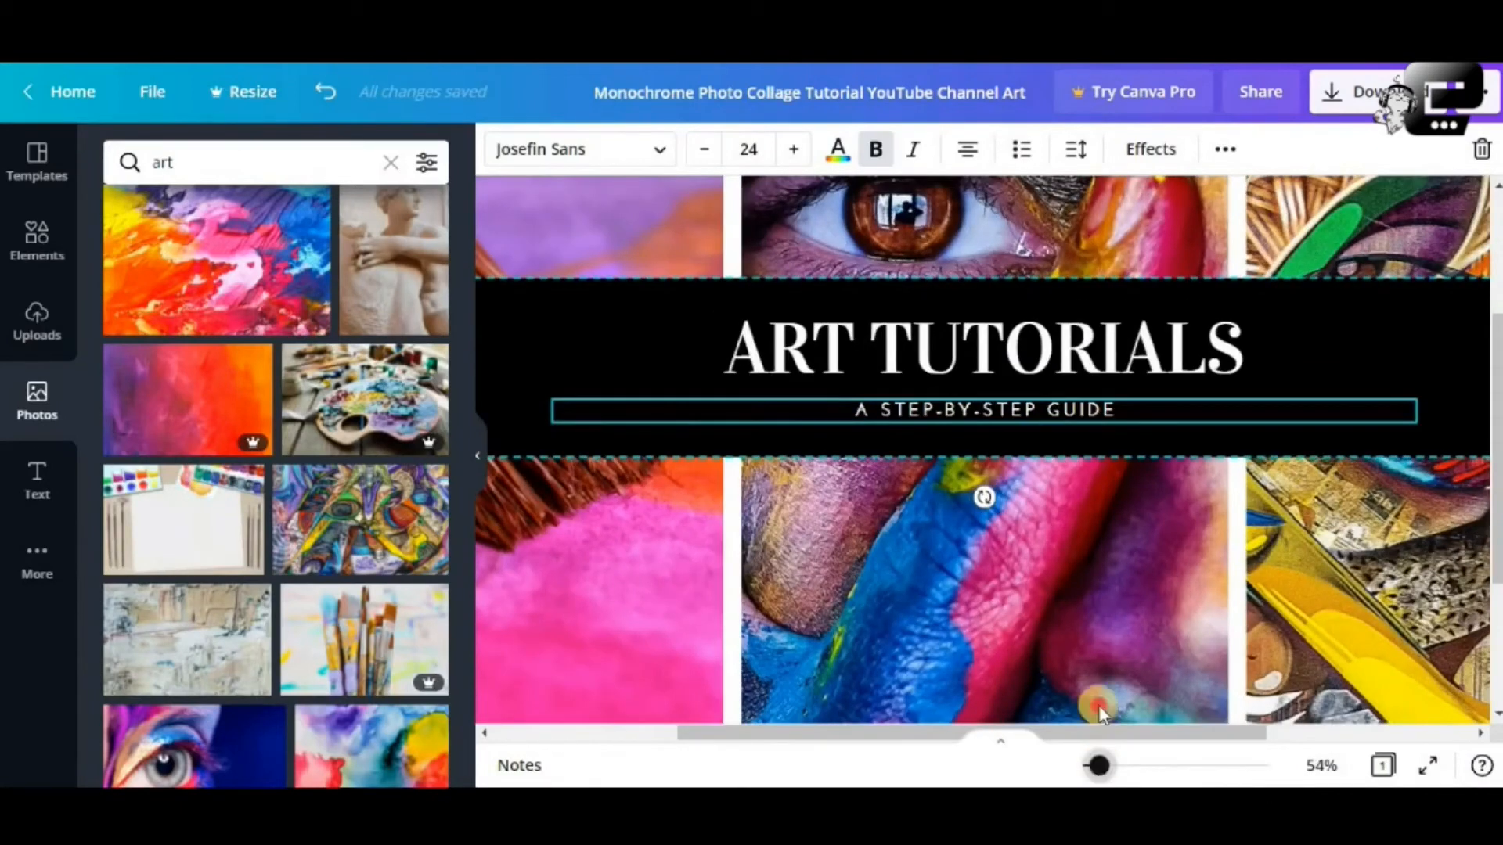
# Enlarge the A STEP-BY-STEP GUIDE subtitle to font size 35
pyautogui.click(1044, 454)
pyautogui.click(1014, 408)
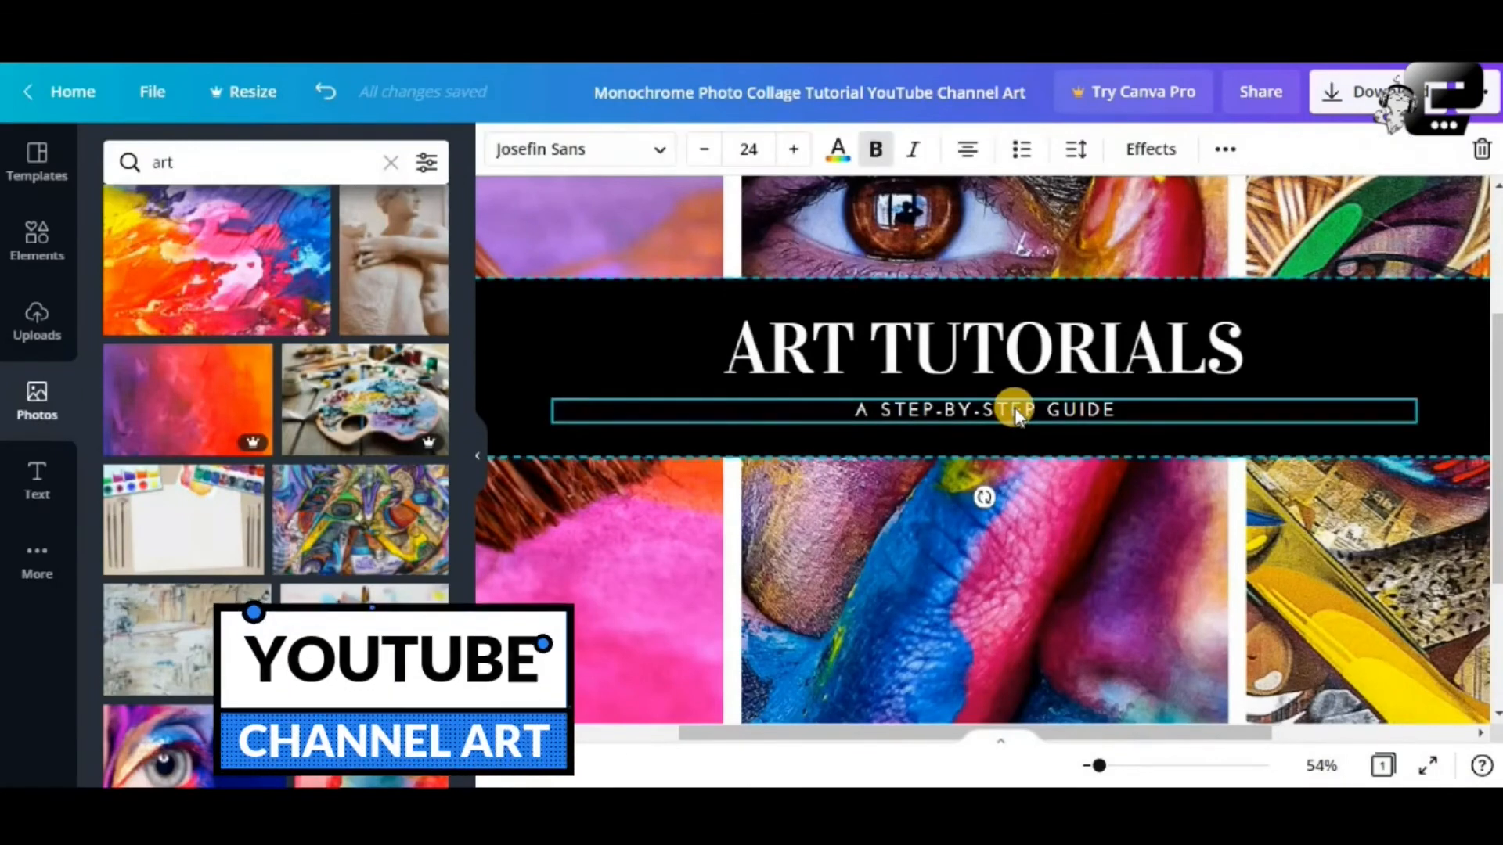
pyautogui.doubleClick(1014, 408)
pyautogui.hotkey('ctrl', 'a')
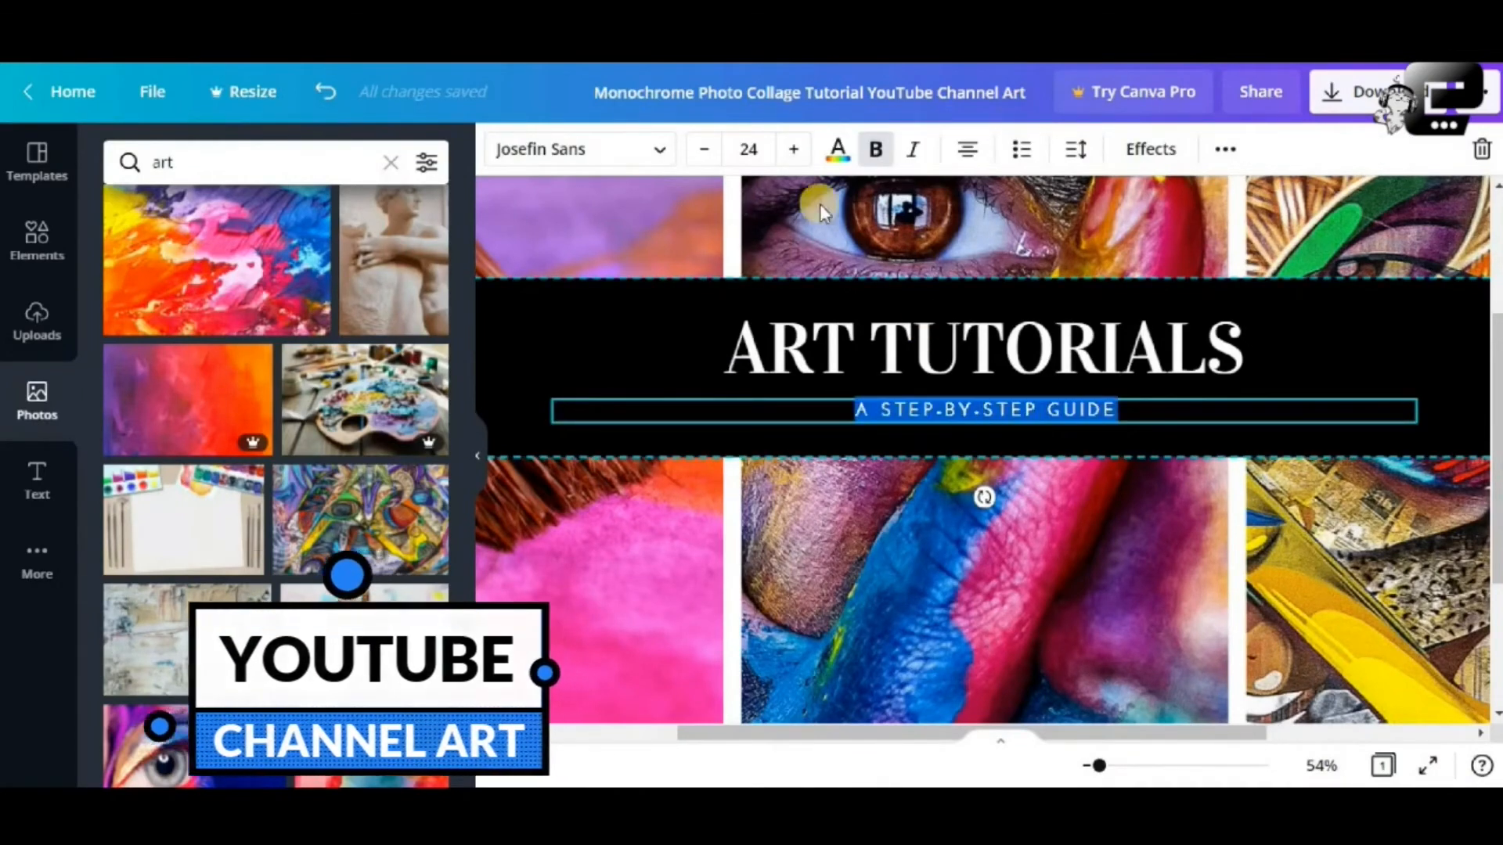
pyautogui.click(738, 153)
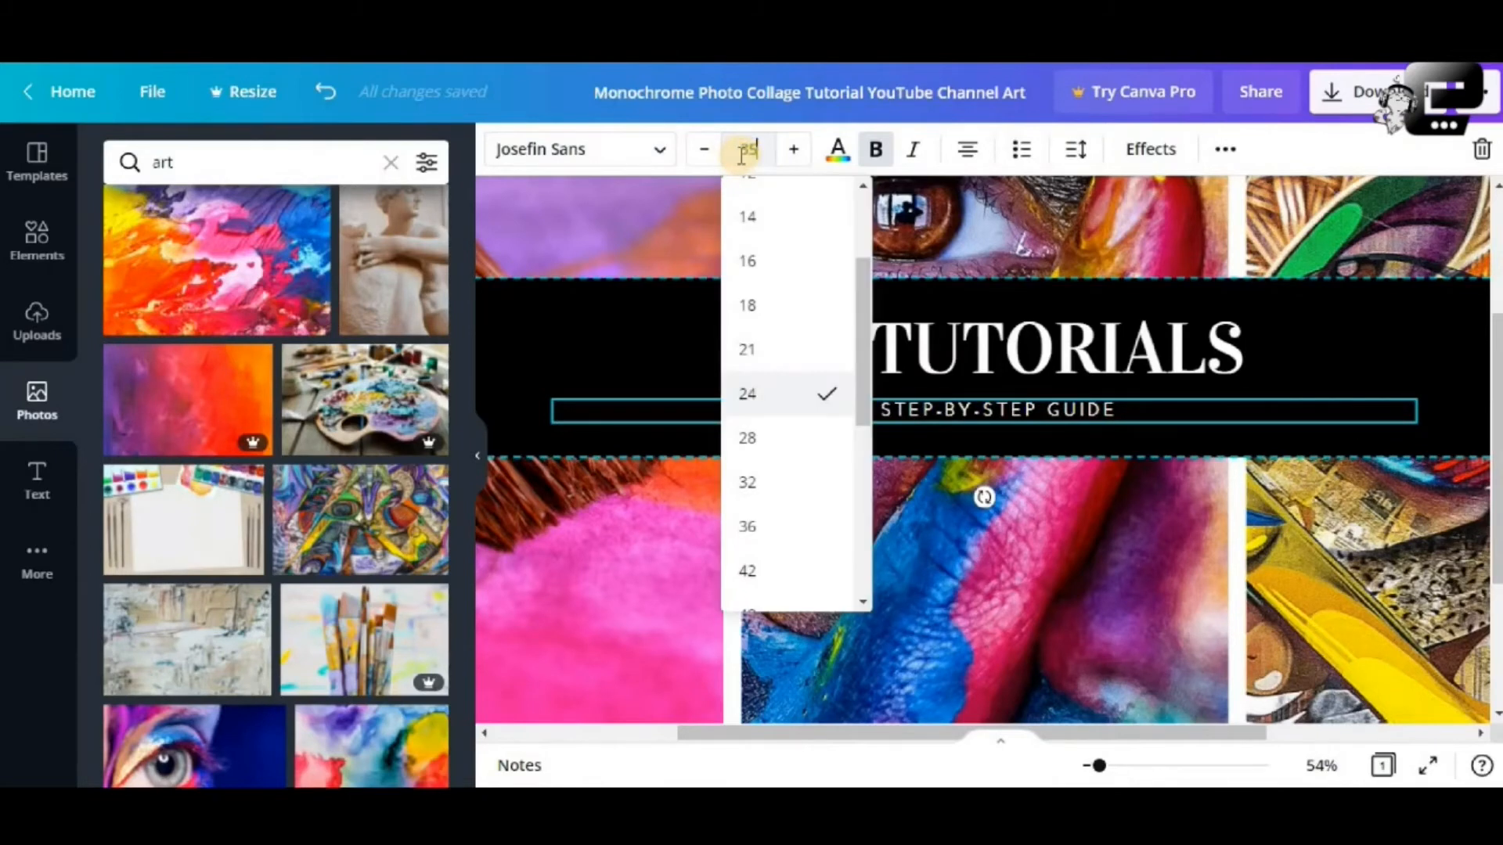
pyautogui.press('Return')
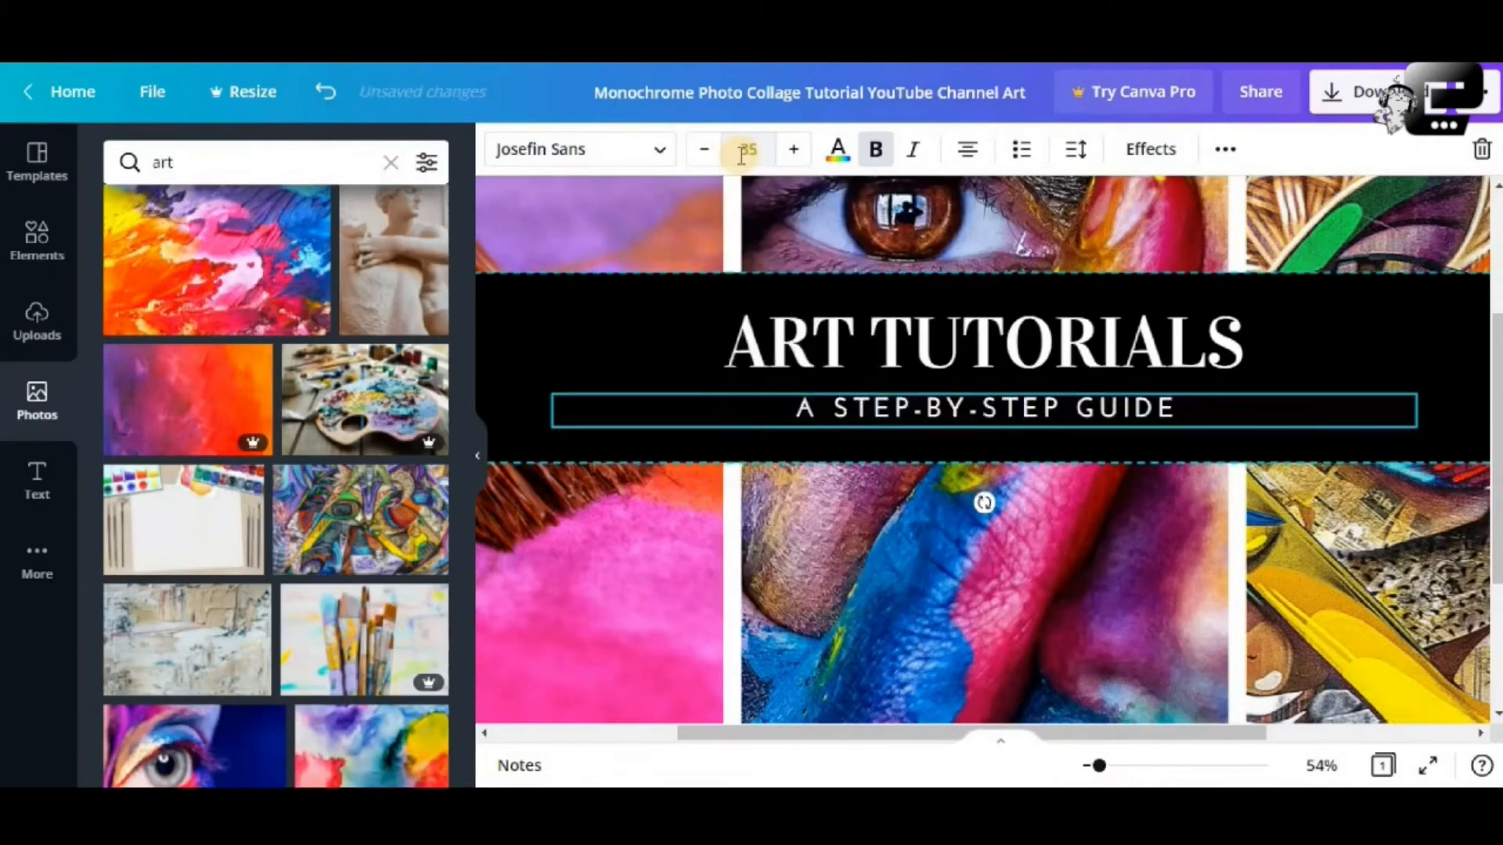
pyautogui.click(951, 298)
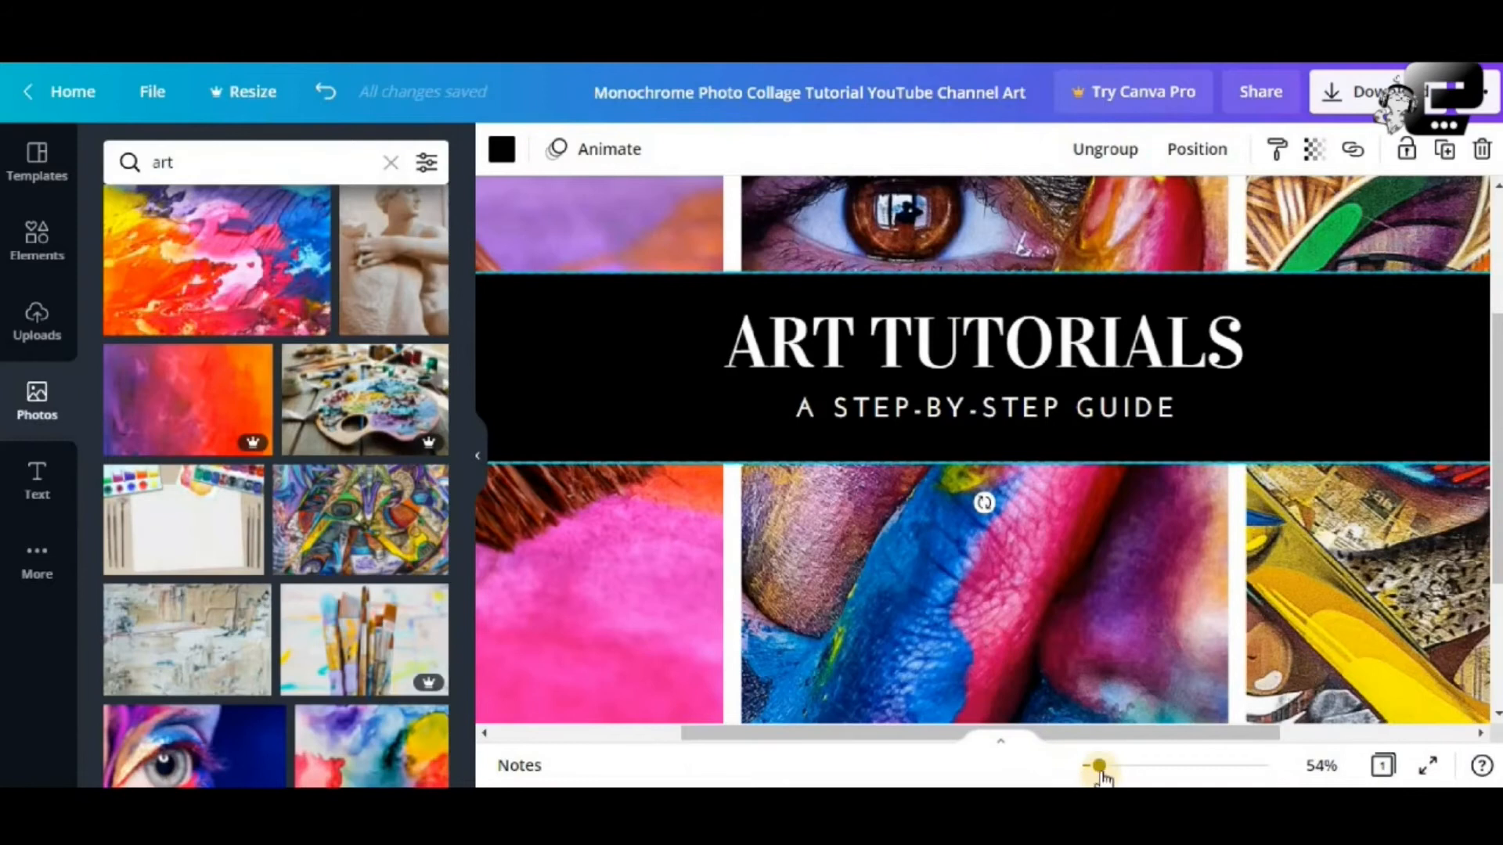
pyautogui.moveTo(1094, 774); pyautogui.dragTo(1086, 775)
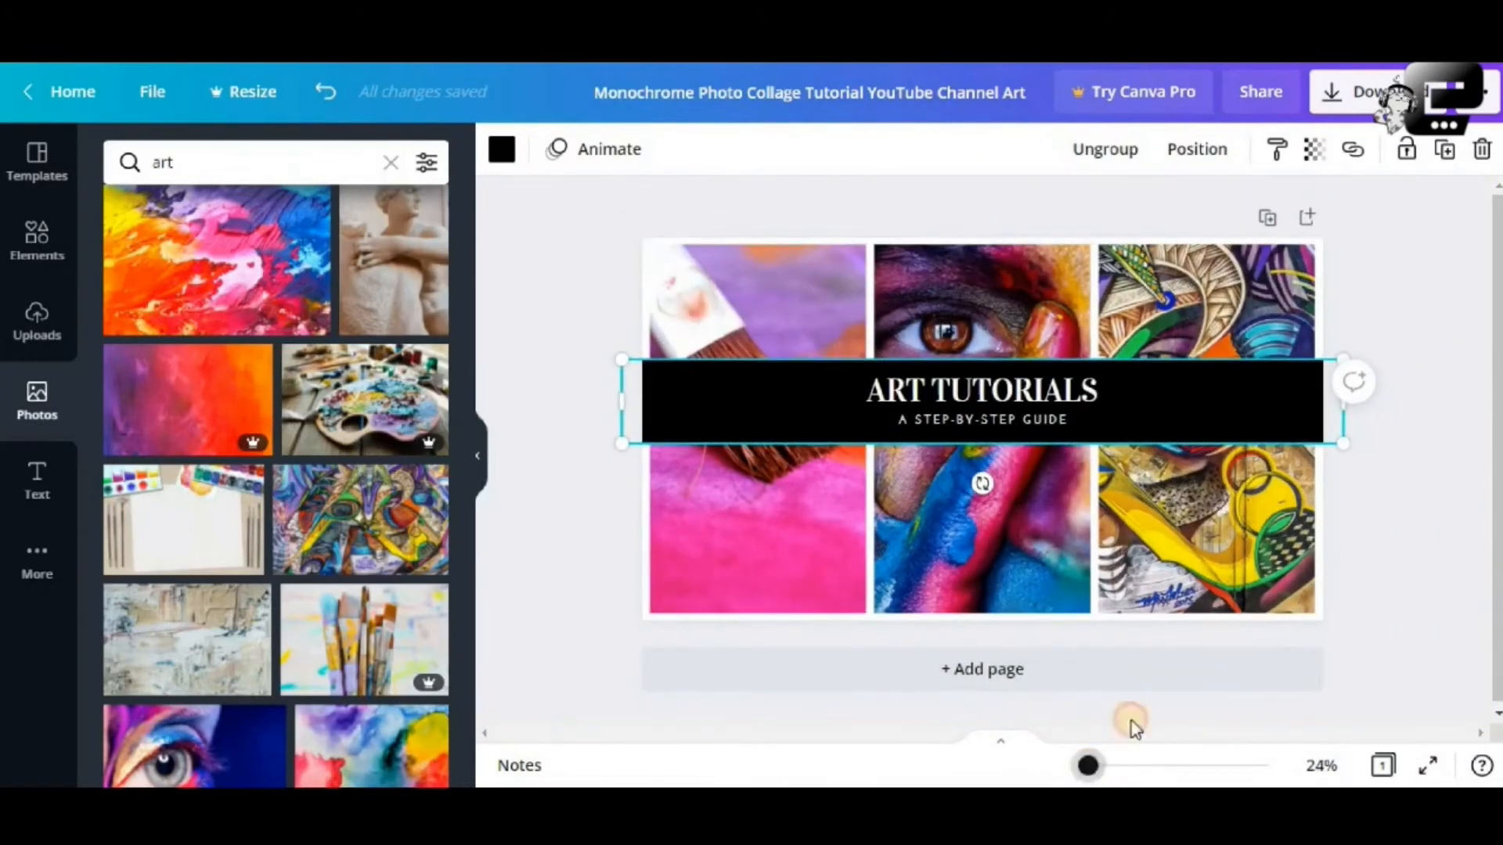
pyautogui.click(1416, 547)
pyautogui.click(1170, 379)
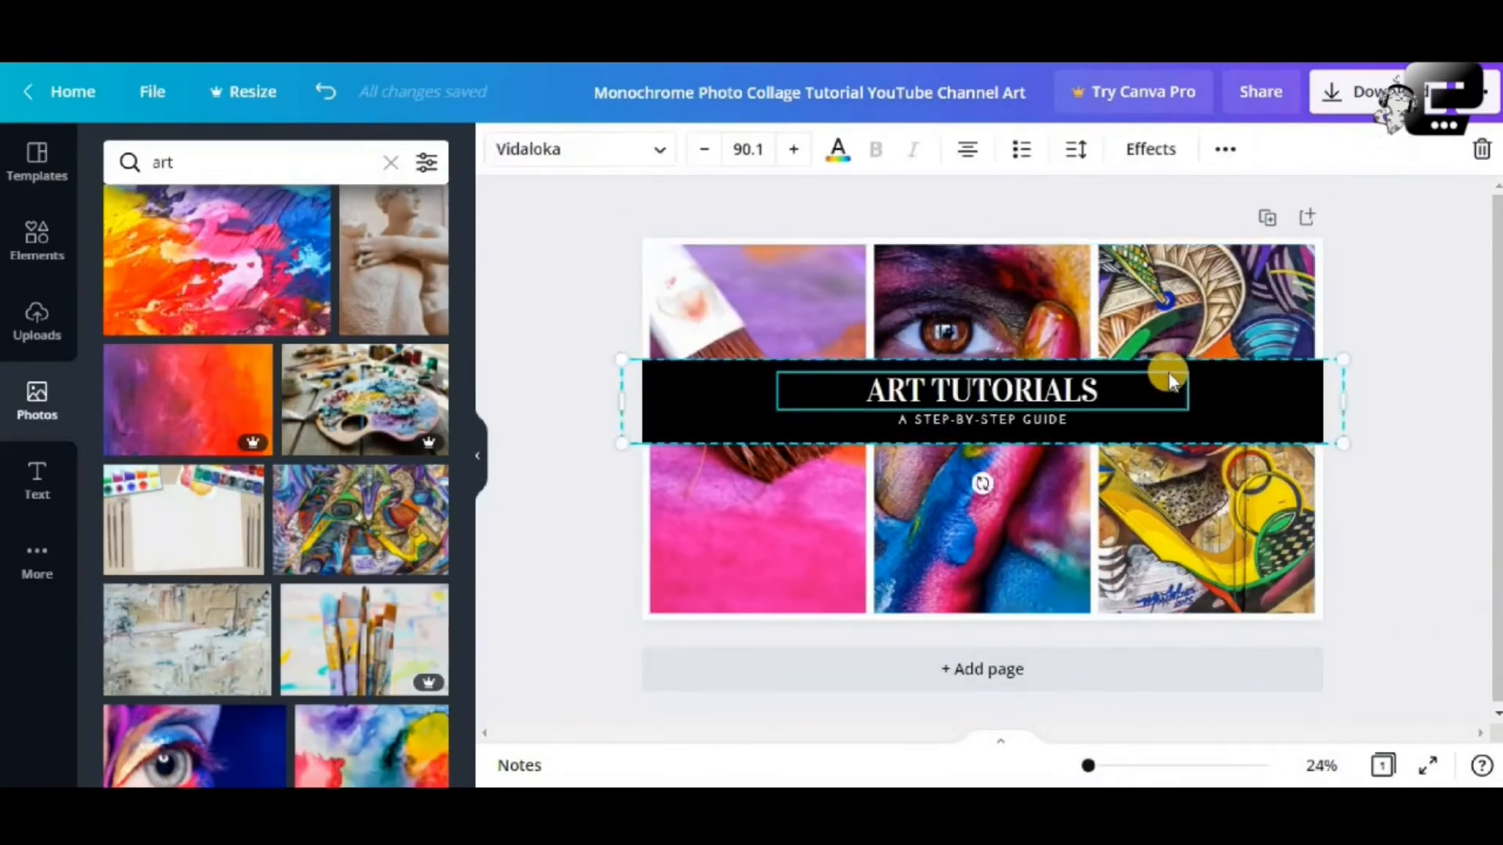
pyautogui.click(1270, 394)
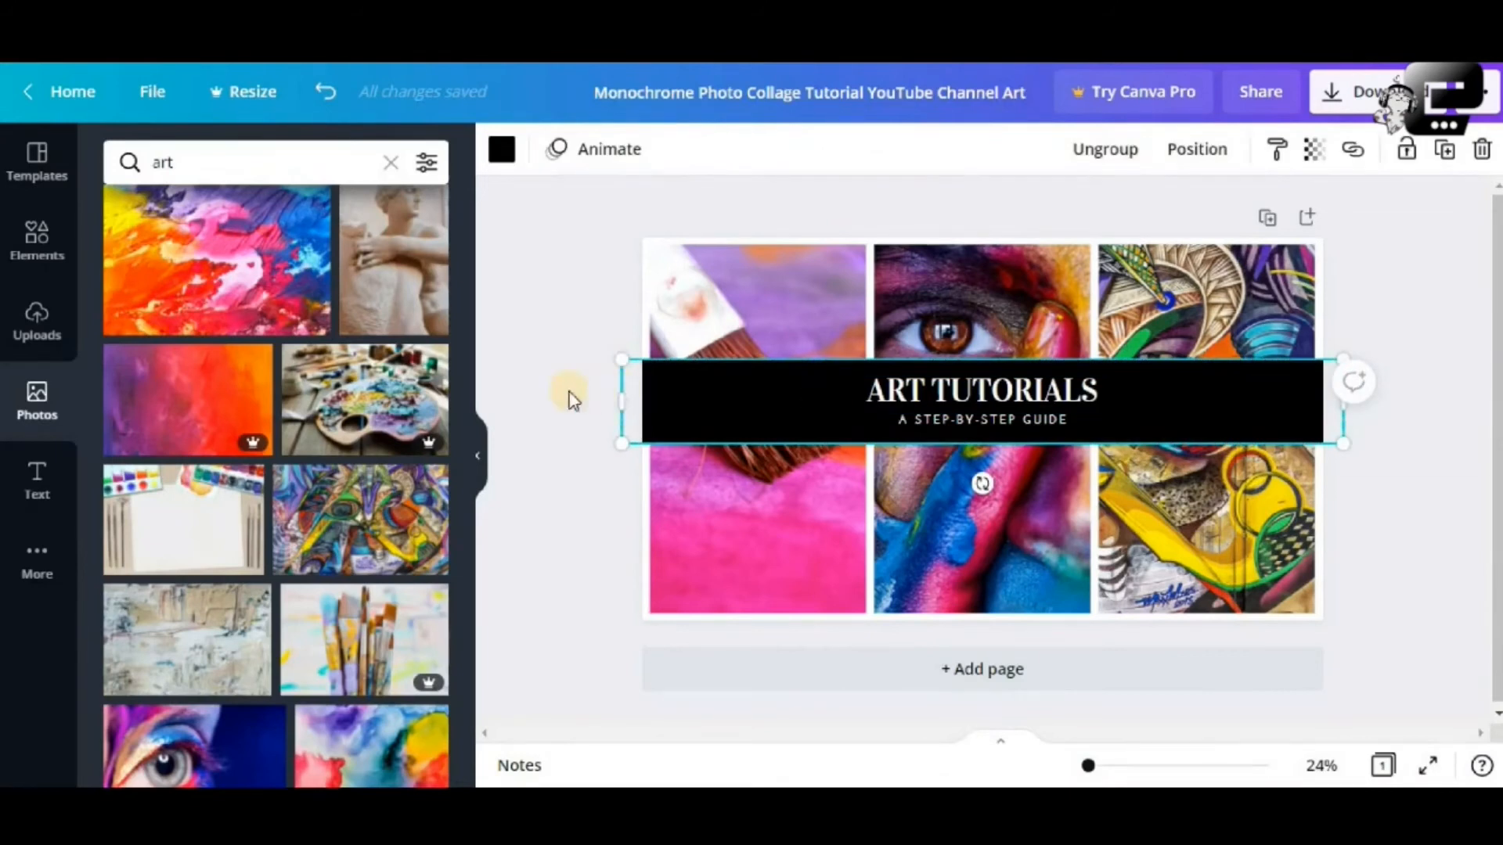
pyautogui.click(502, 156)
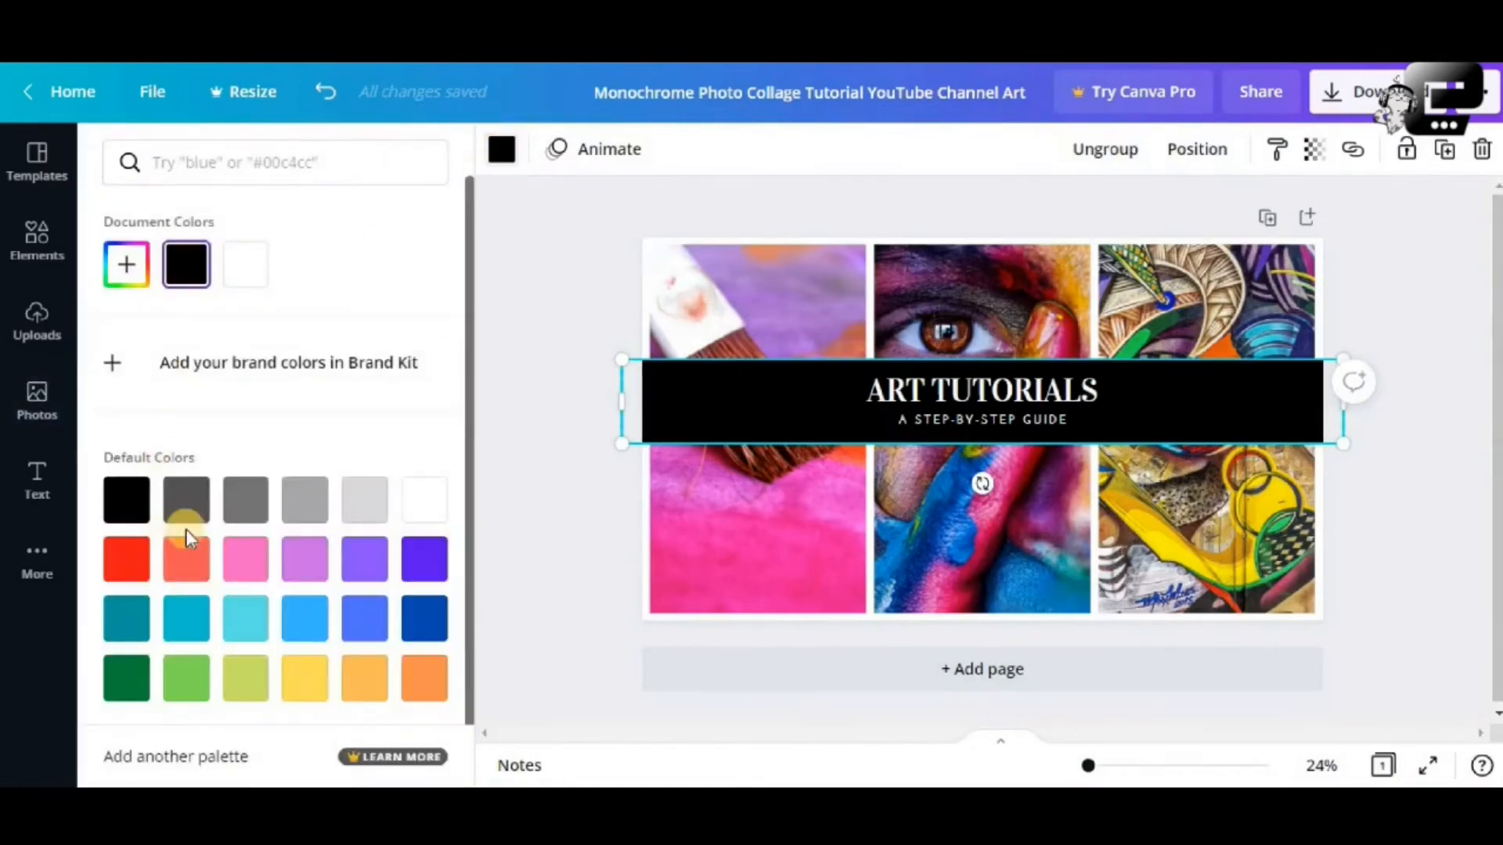
pyautogui.scroll(-1, 185, 529)
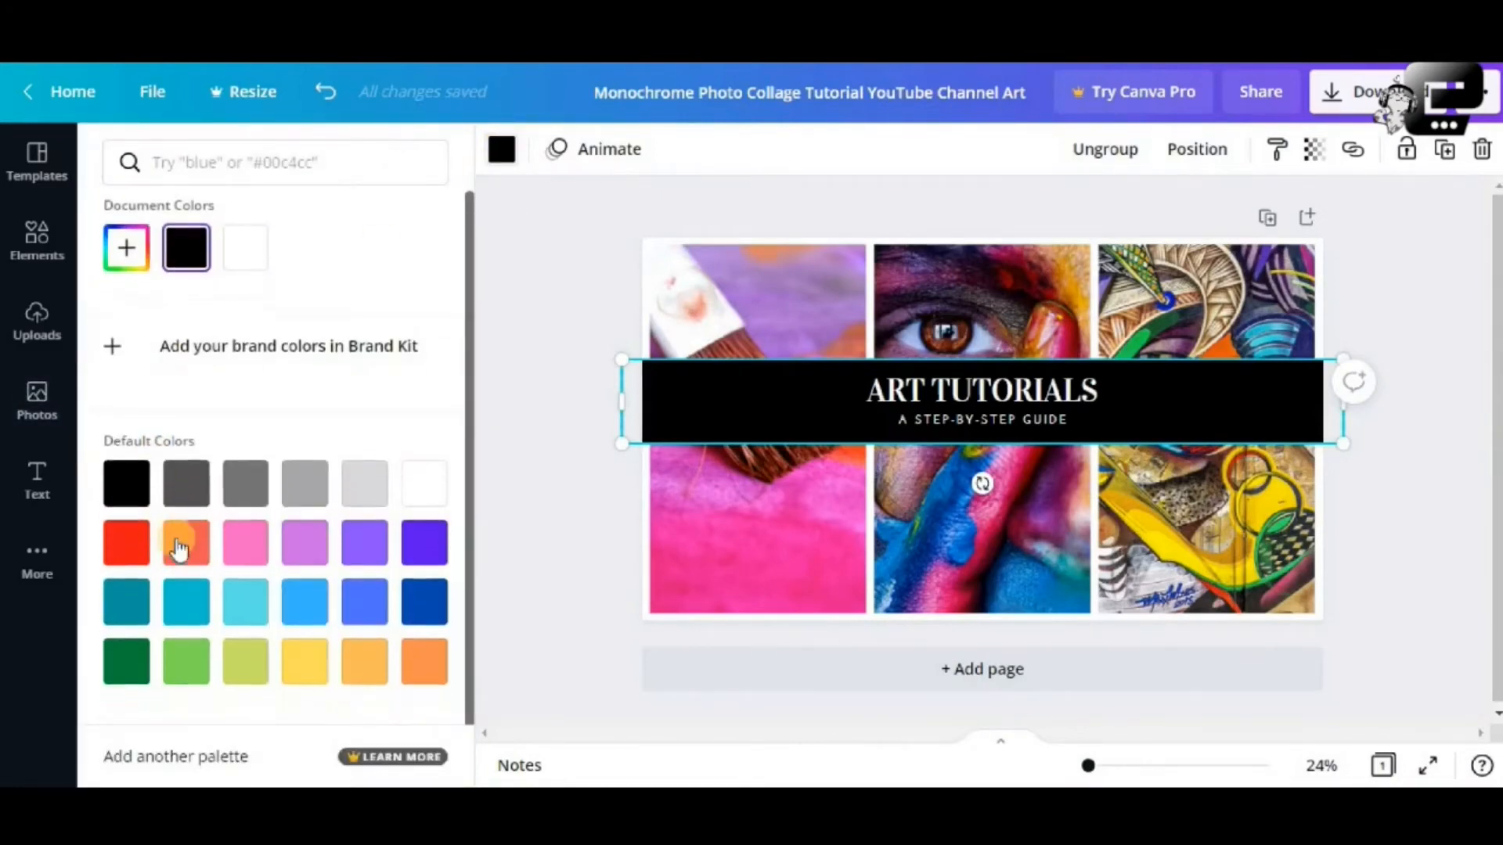
pyautogui.click(122, 541)
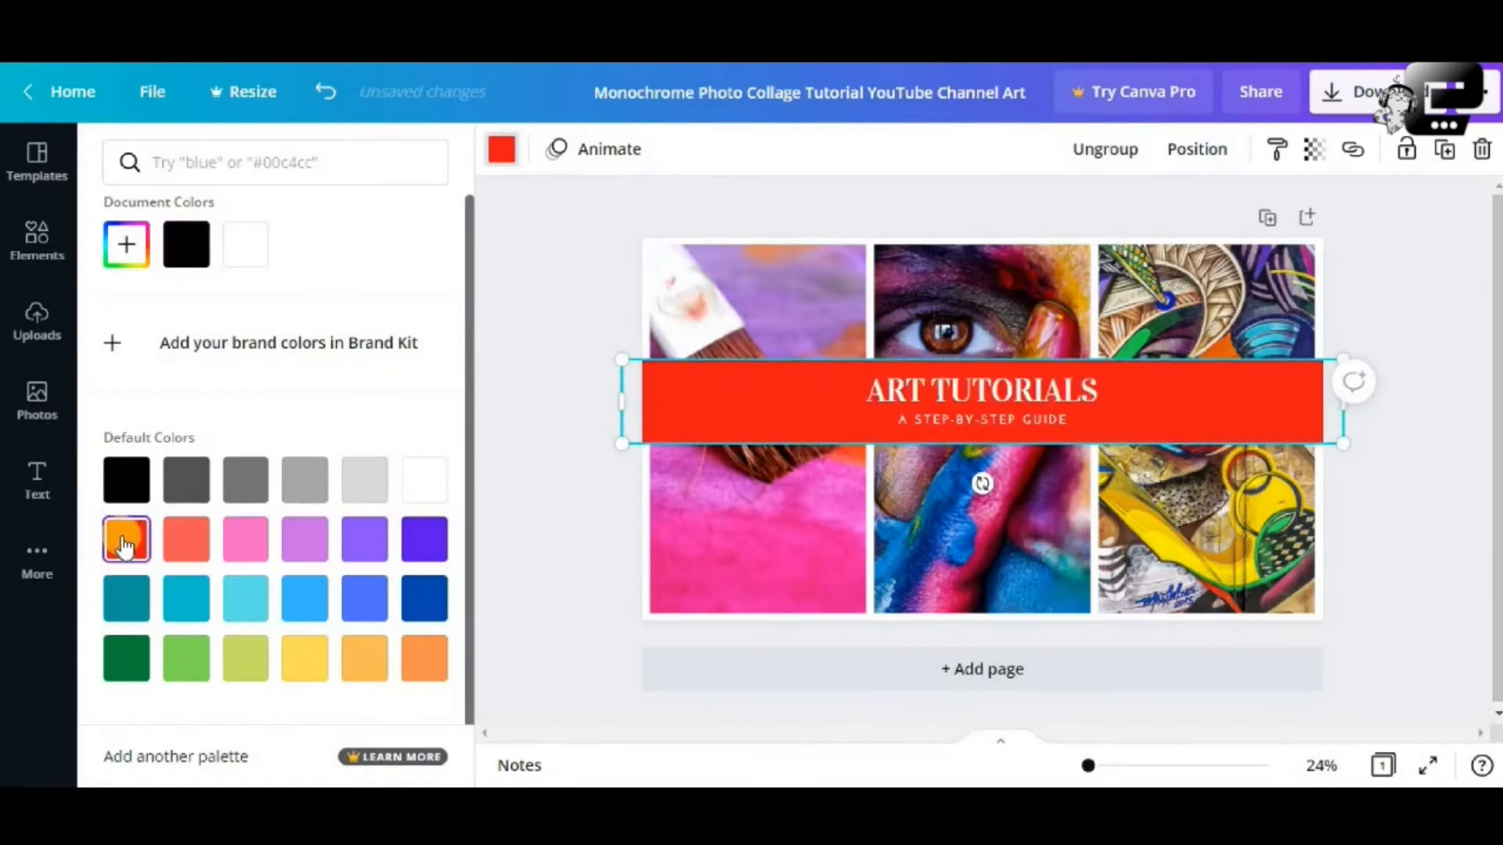
pyautogui.click(542, 471)
pyautogui.click(1411, 421)
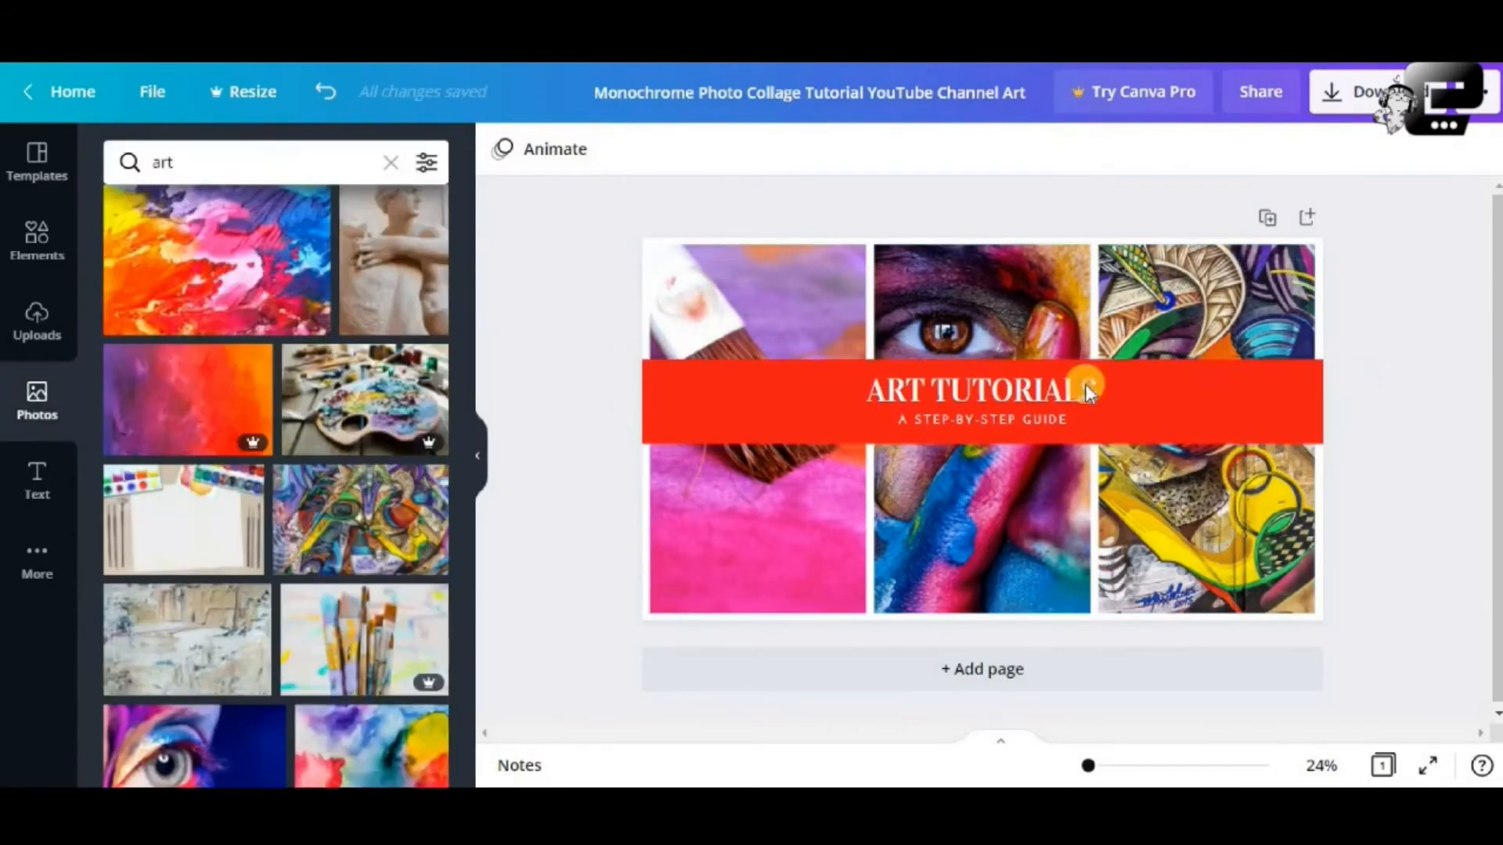
pyautogui.click(970, 382)
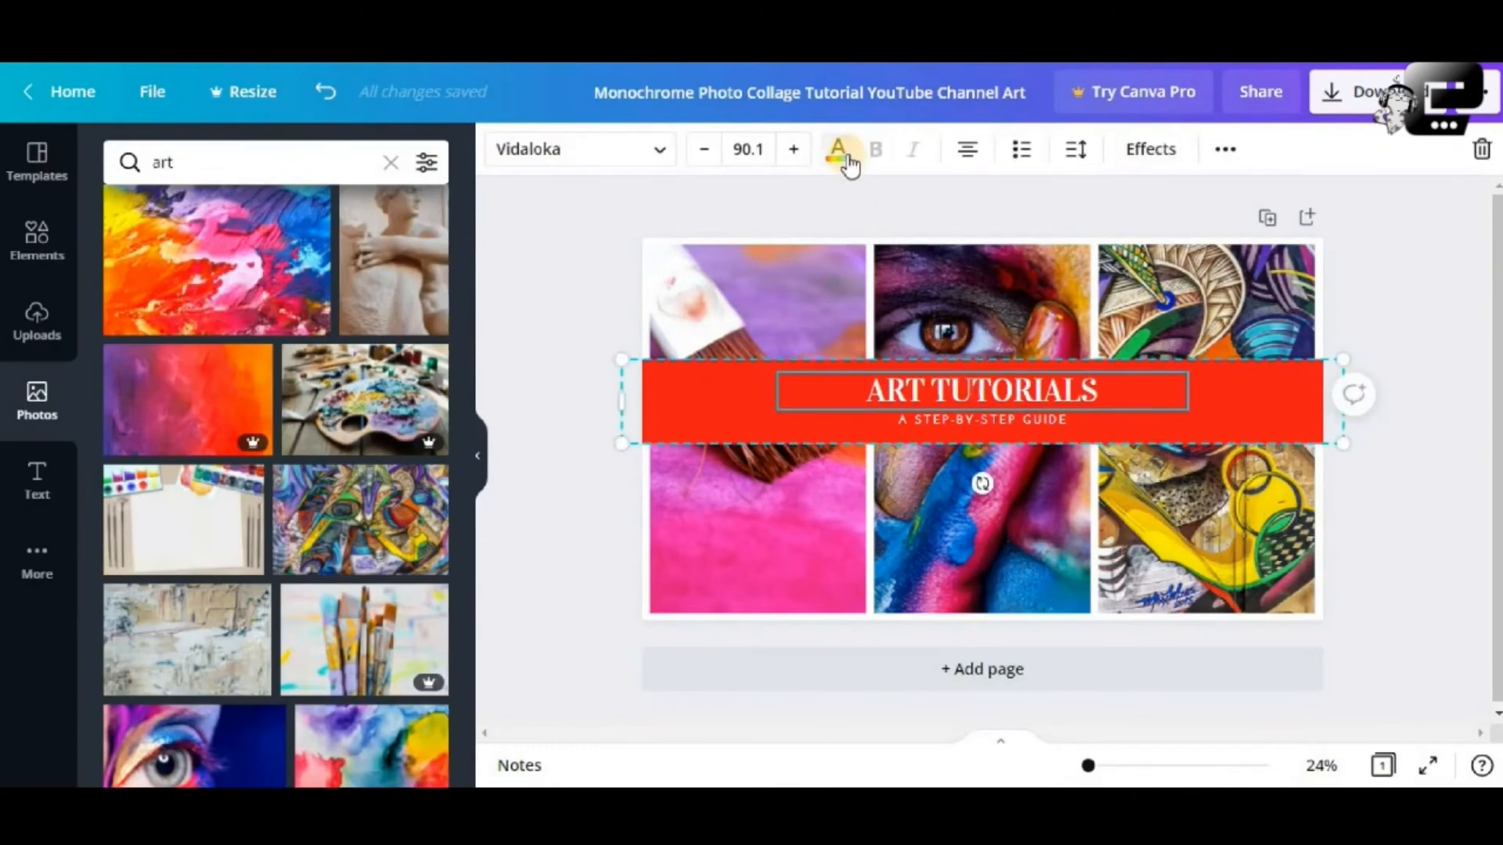
pyautogui.click(849, 160)
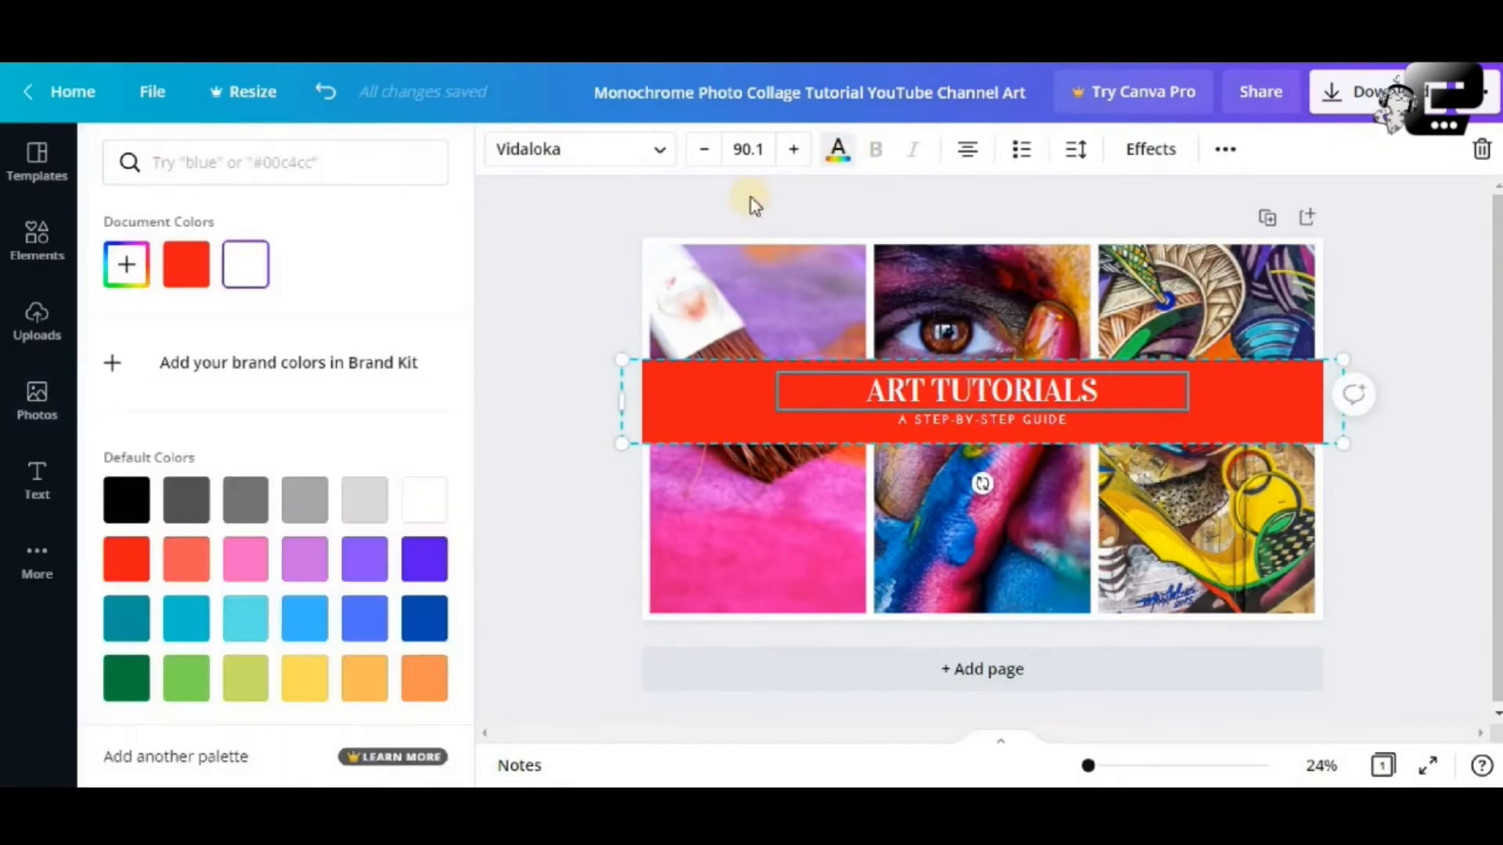
pyautogui.click(130, 497)
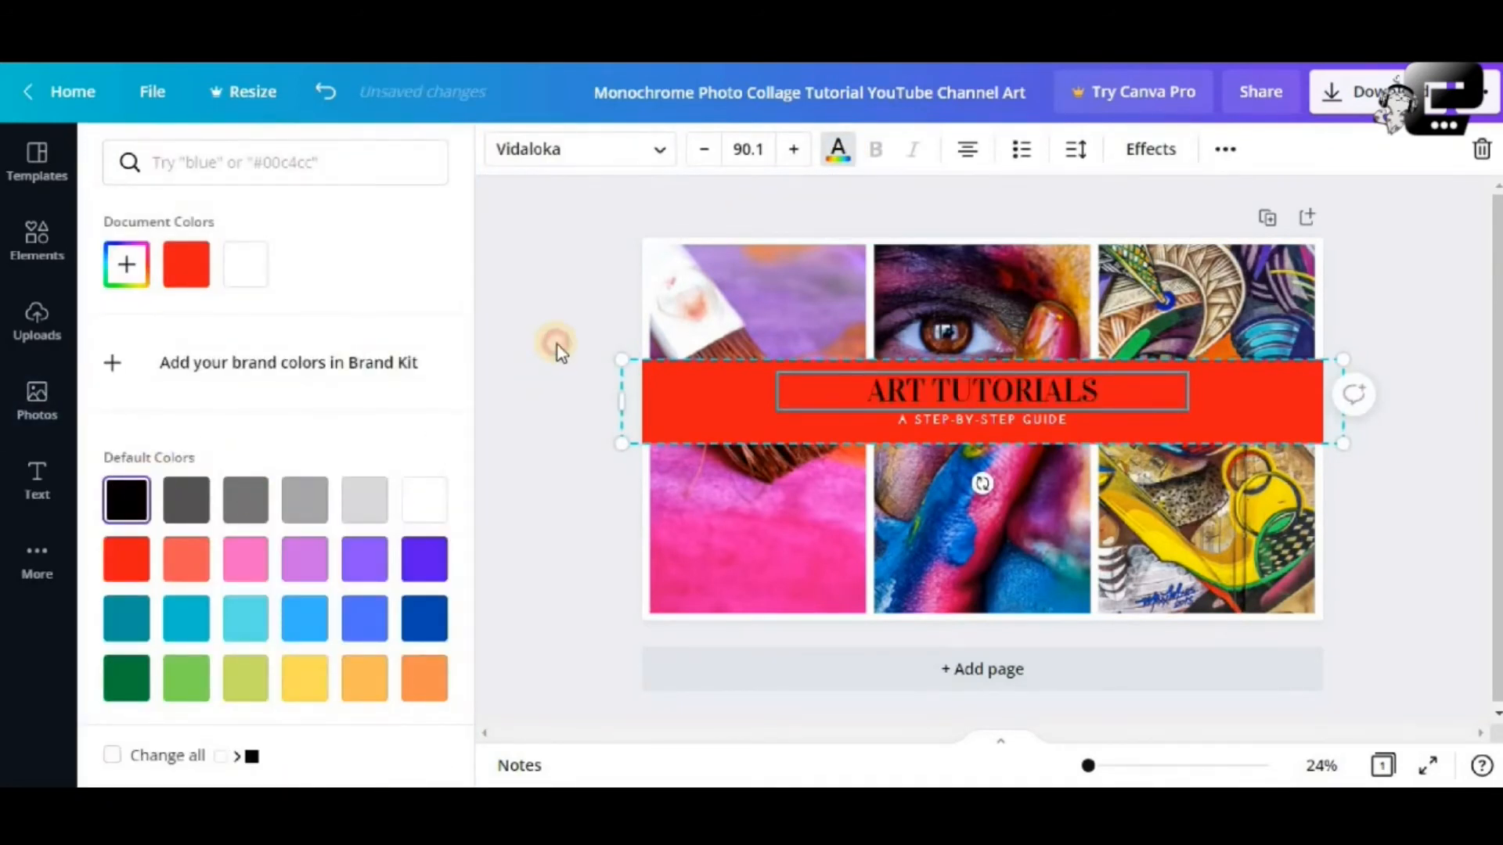
pyautogui.click(558, 350)
pyautogui.click(980, 426)
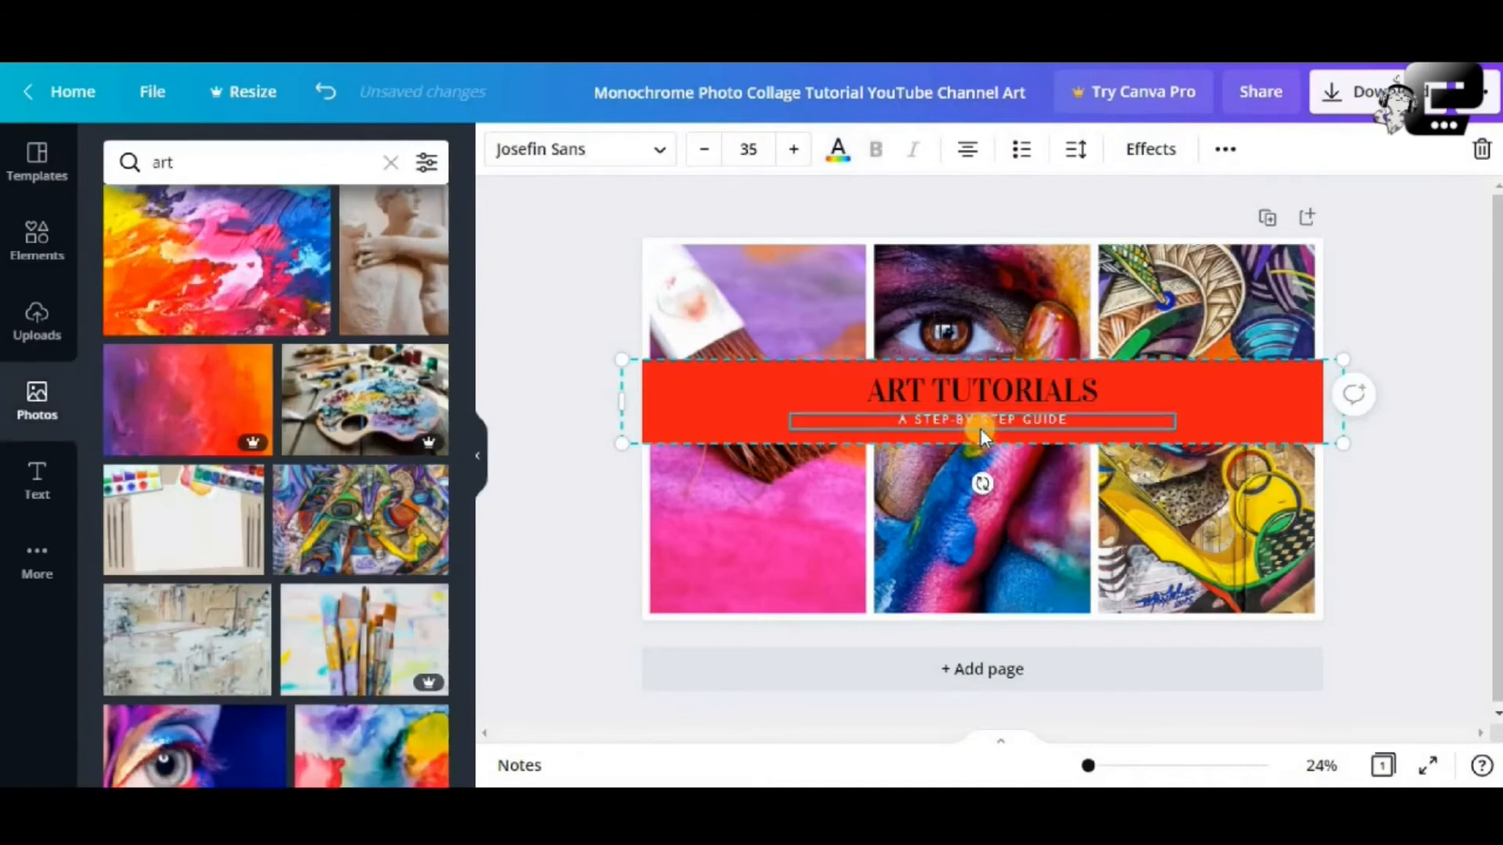
pyautogui.click(1401, 407)
pyautogui.click(315, 91)
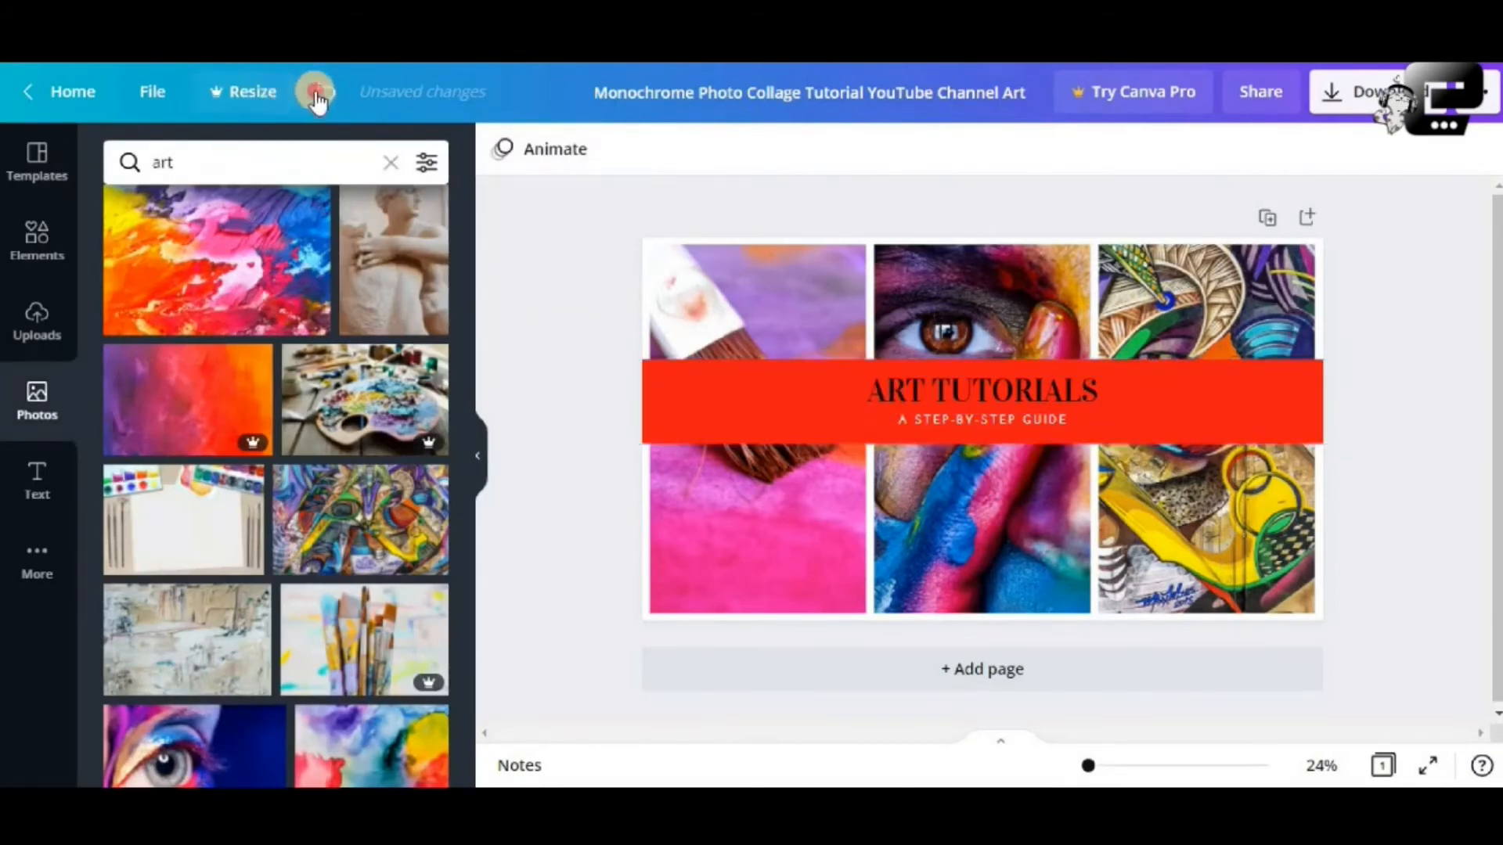
pyautogui.click(885, 431)
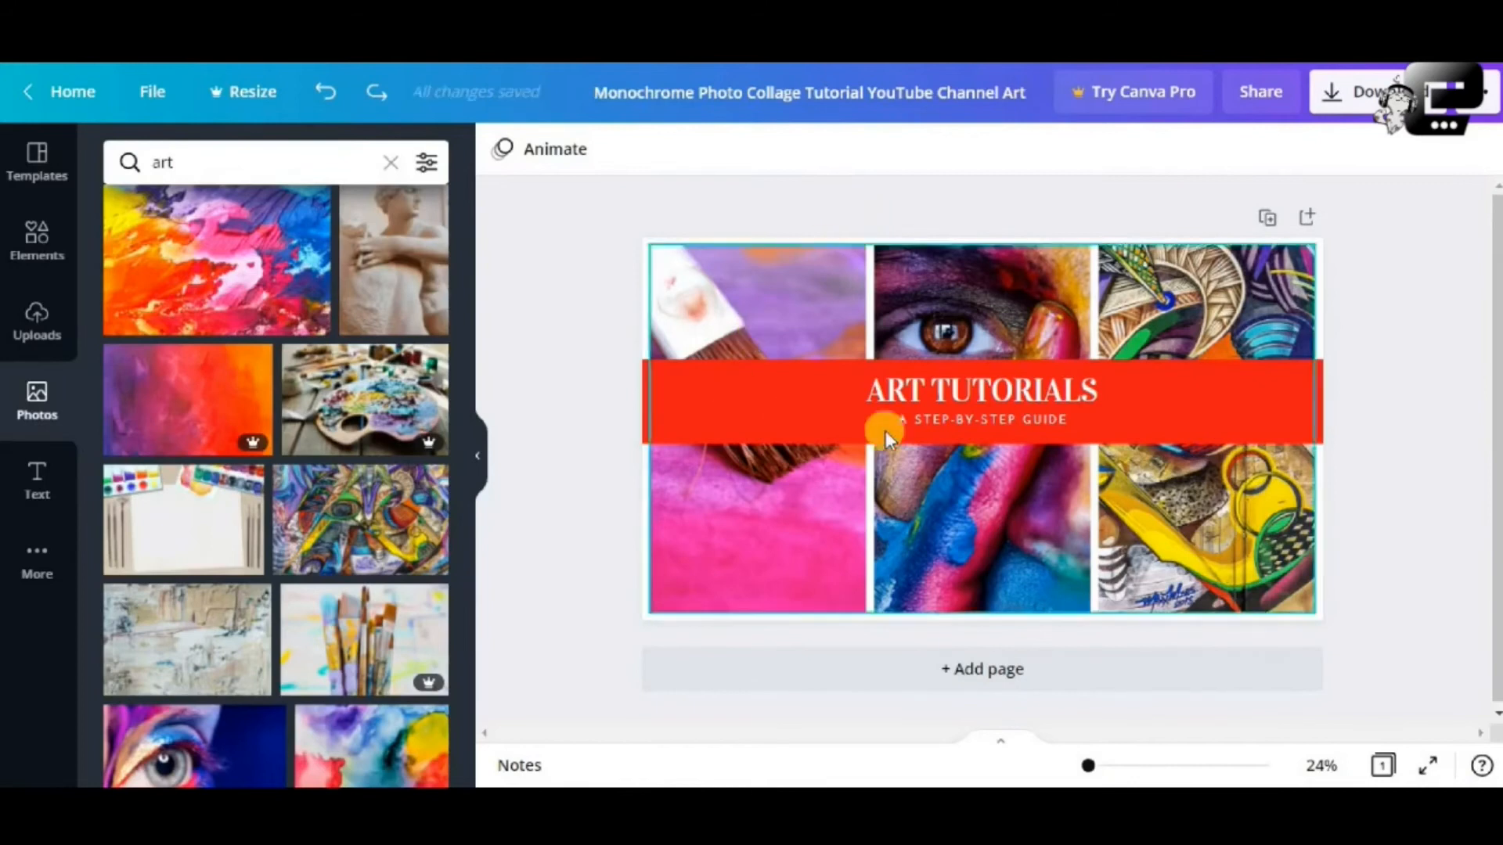
pyautogui.click(969, 389)
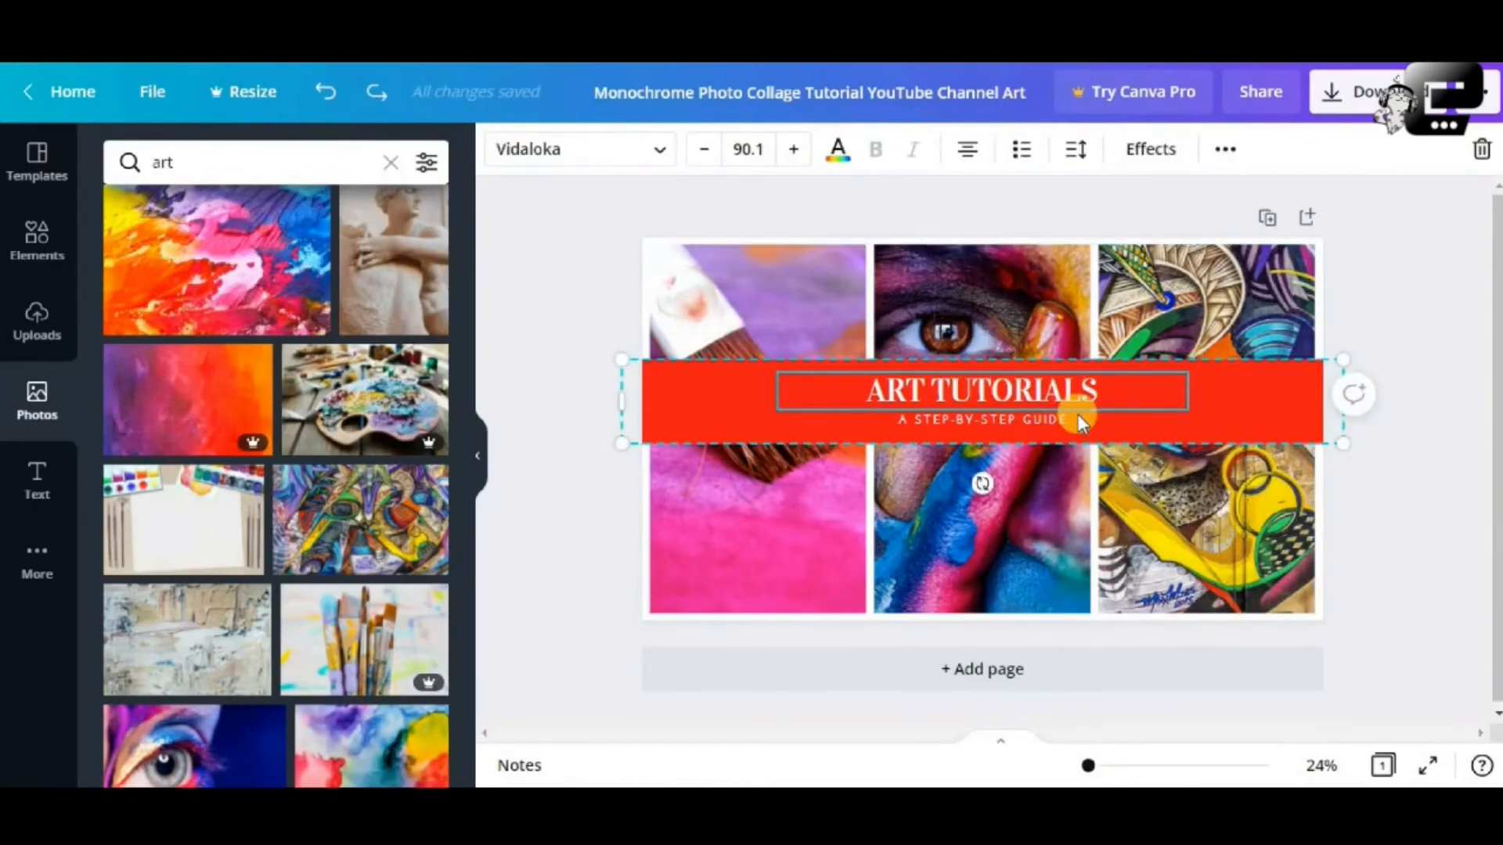
# Delete the ART TUTORIALS heading and browse text presets down to White Christmas
pyautogui.press('Delete')
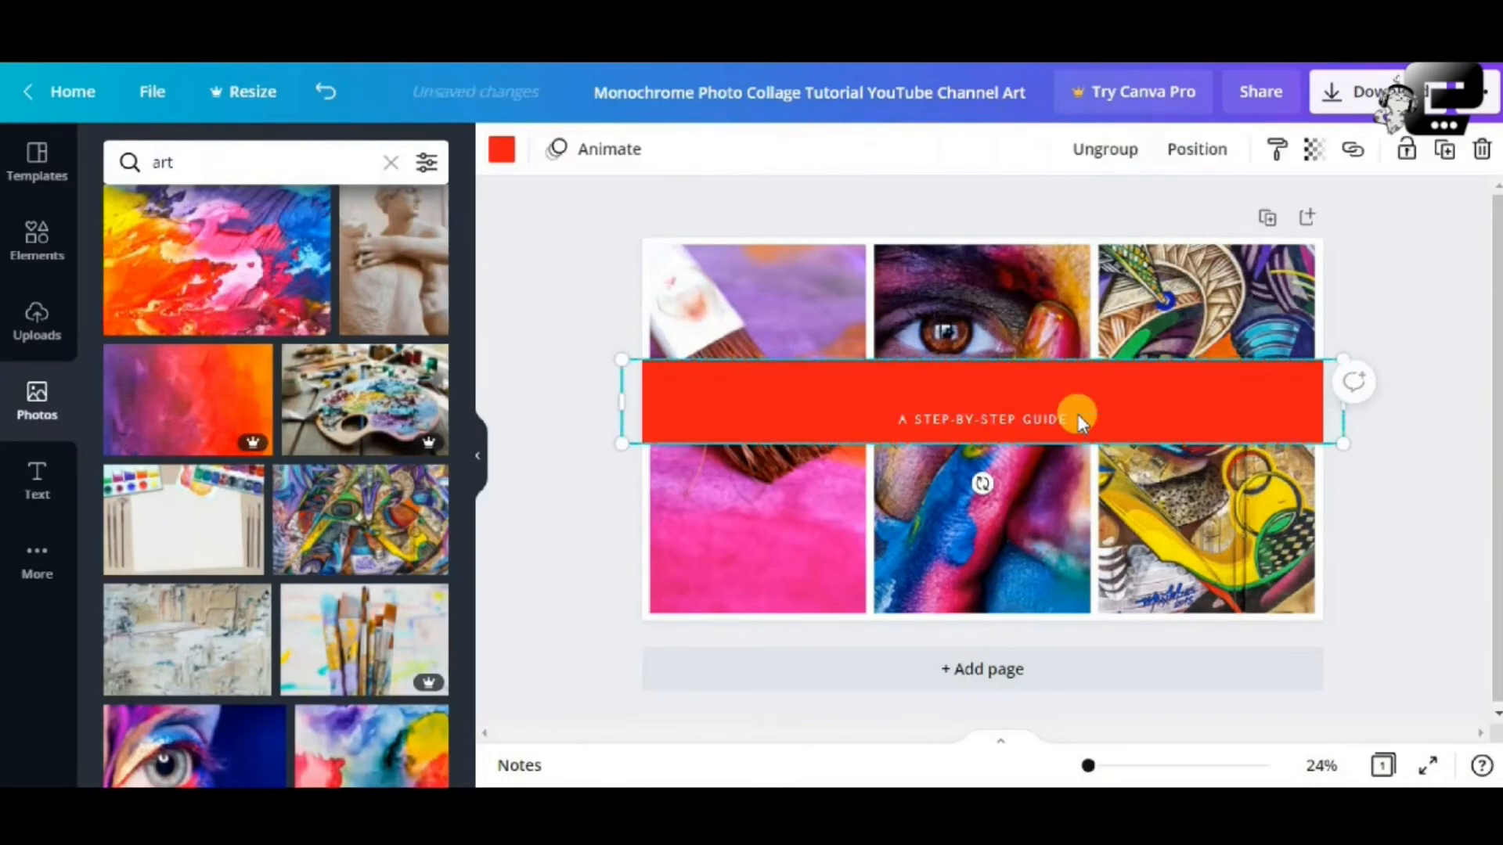
pyautogui.click(36, 478)
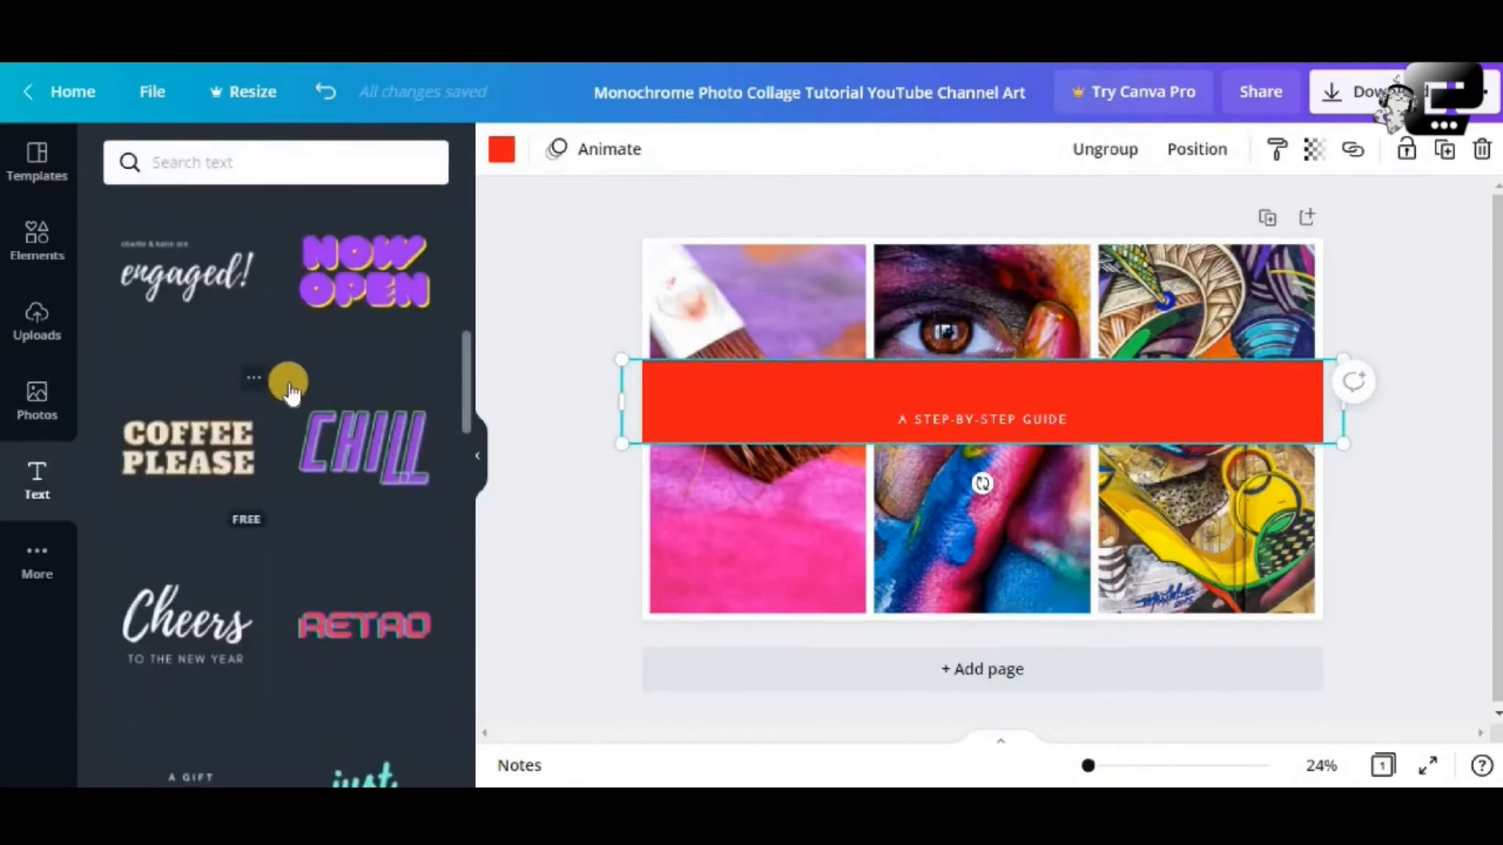
pyautogui.scroll(-1, 289, 386)
pyautogui.scroll(-4, 289, 383)
pyautogui.scroll(2, 283, 389)
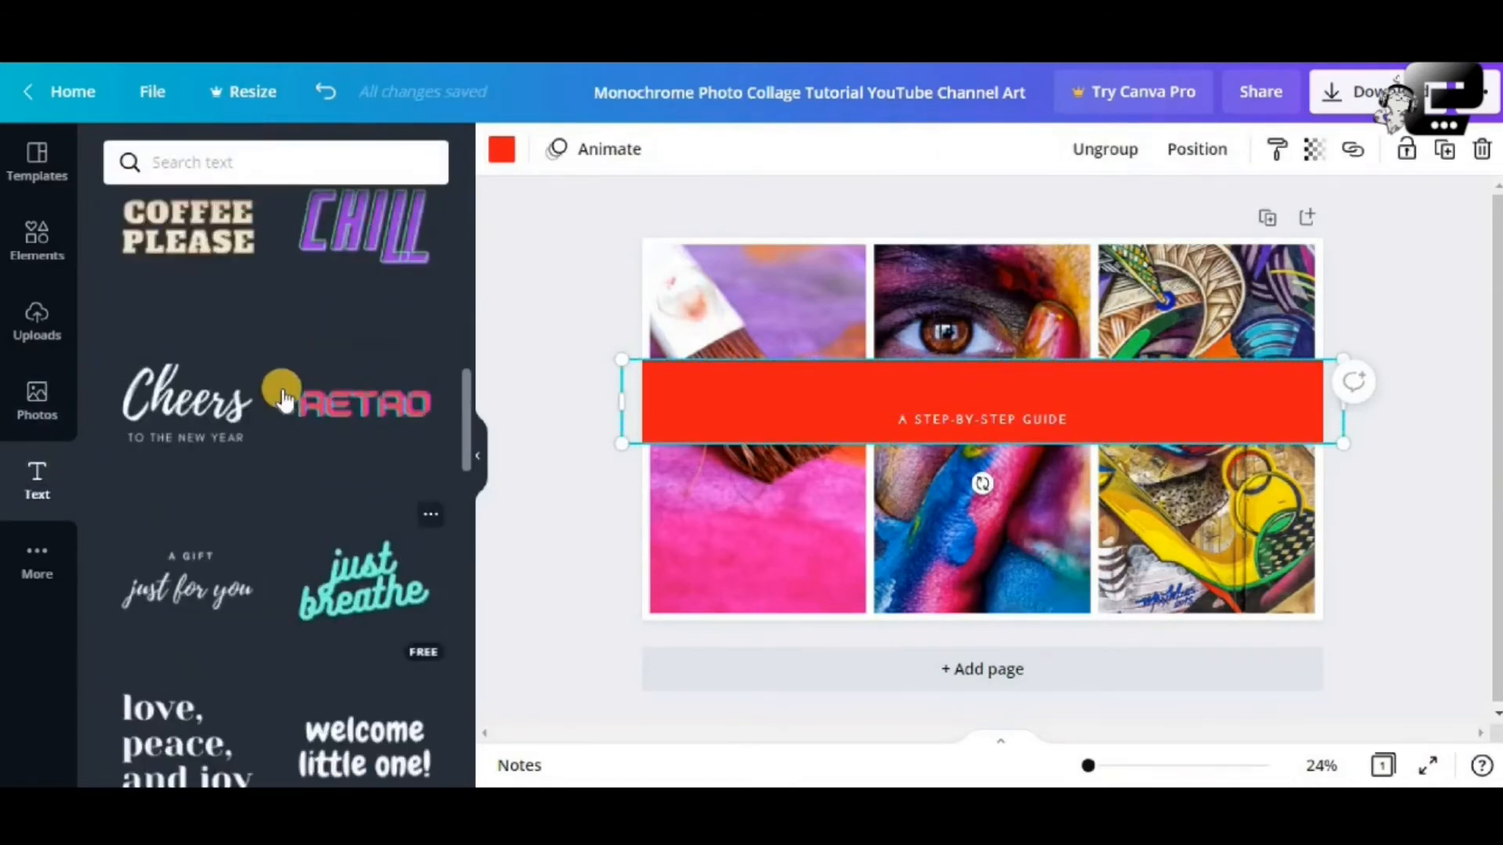
pyautogui.scroll(-8, 245, 402)
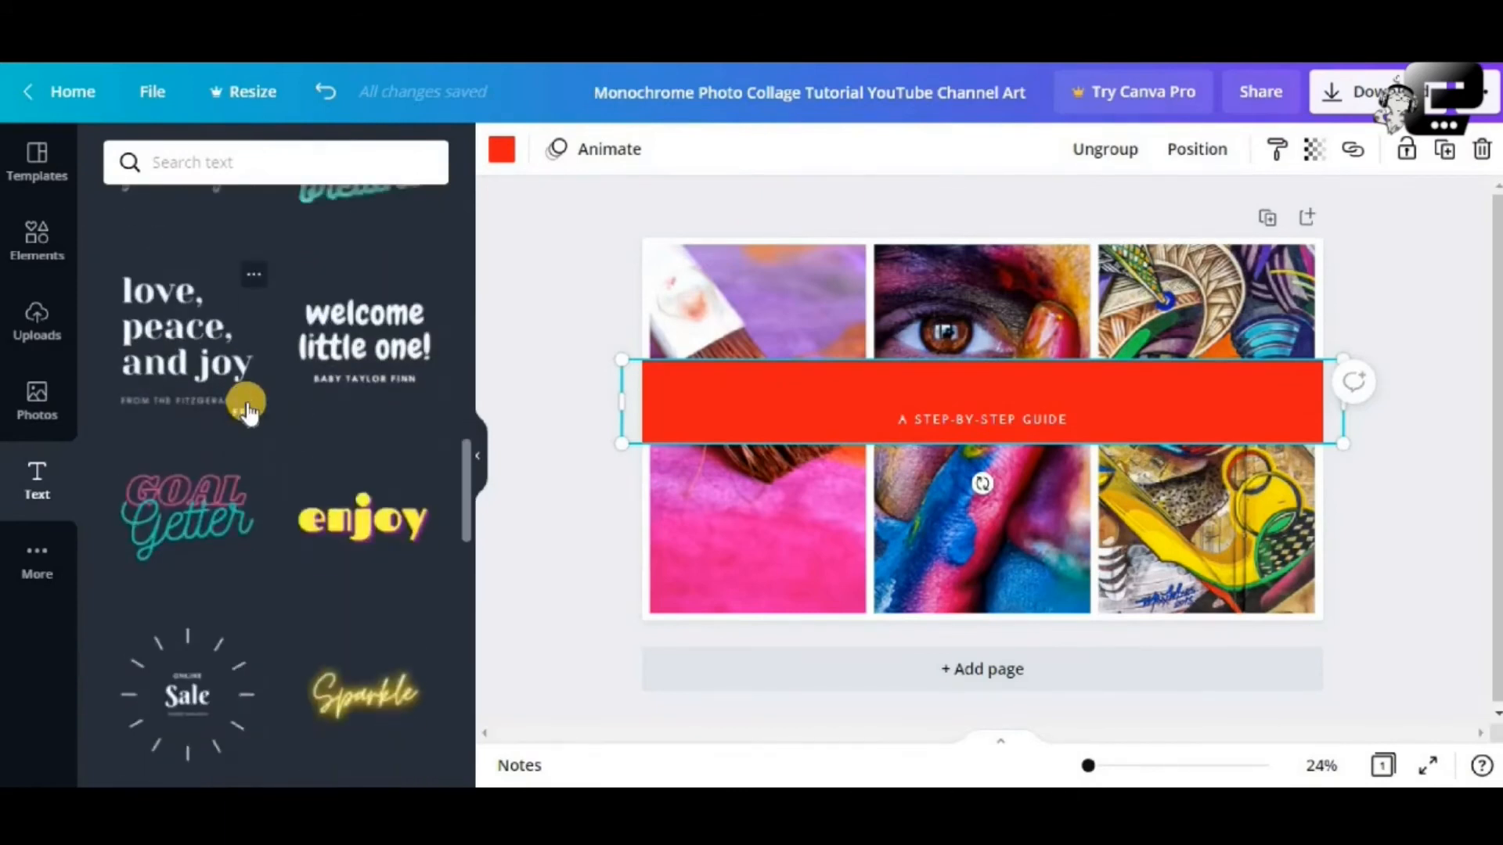
pyautogui.scroll(-8, 249, 411)
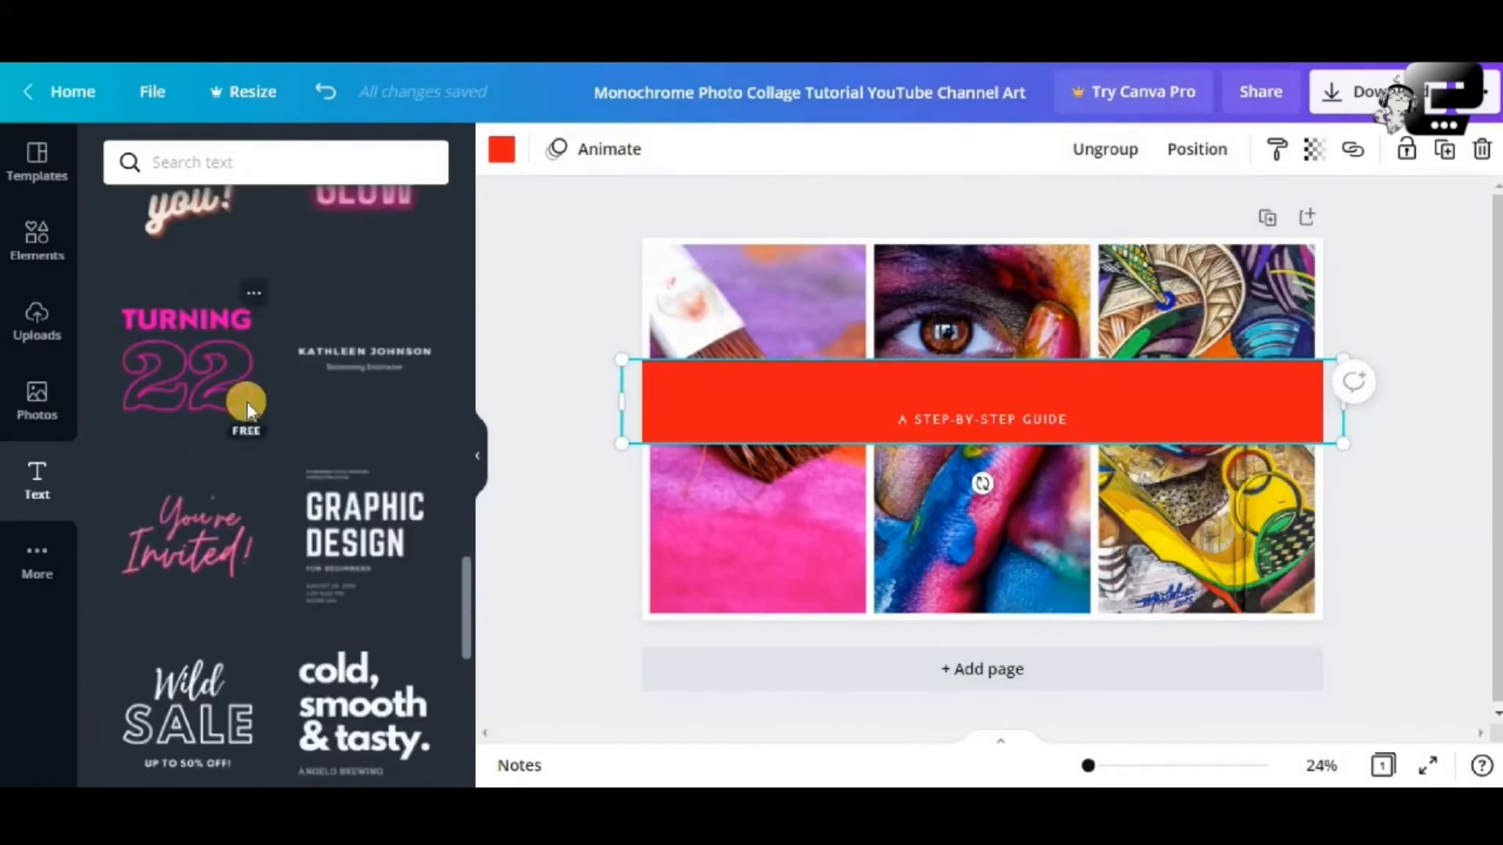
pyautogui.scroll(-1, 246, 402)
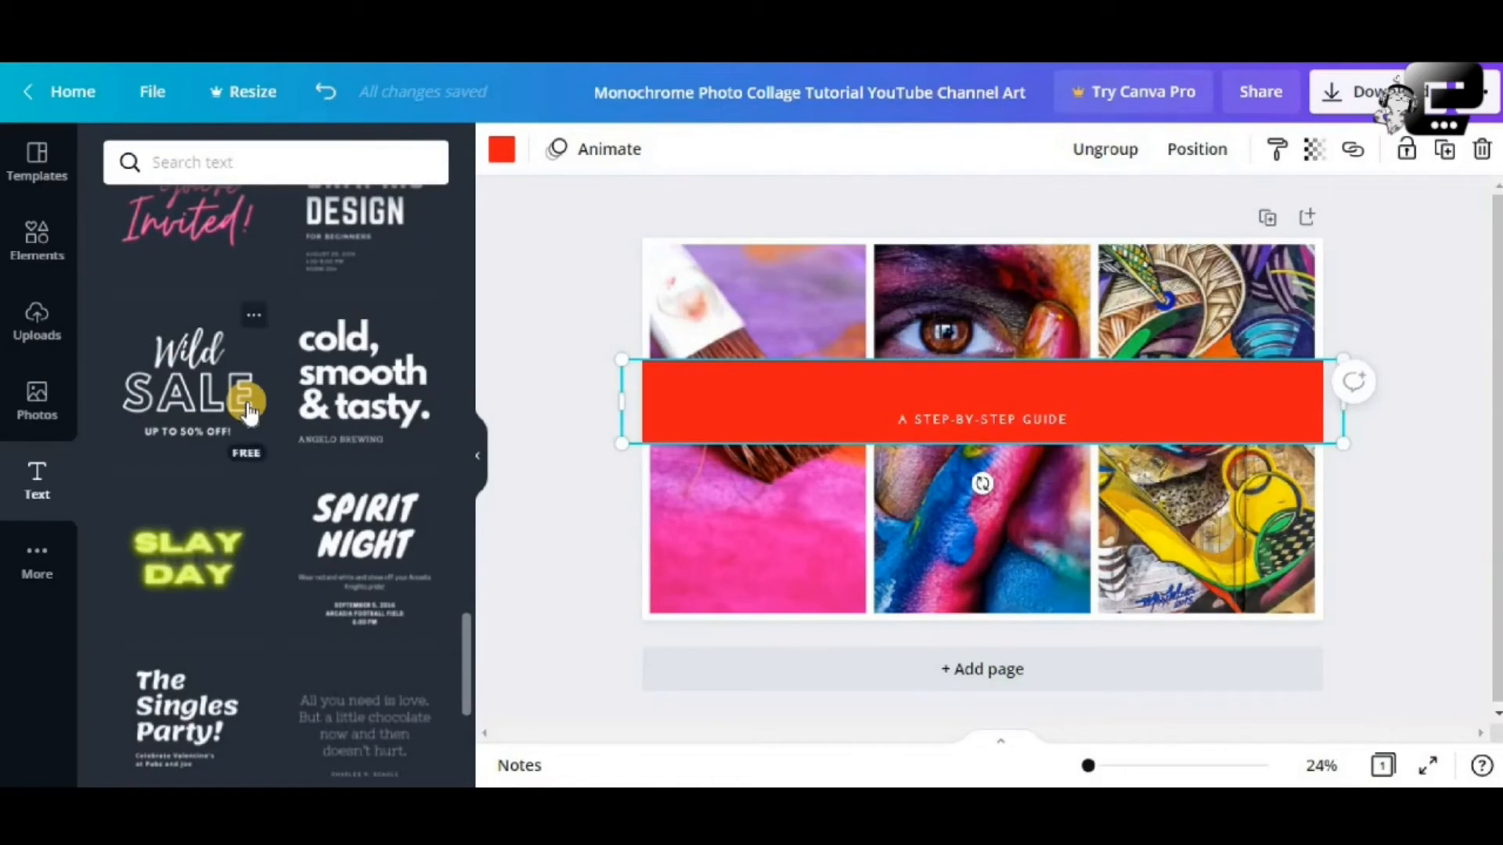
pyautogui.scroll(-3, 246, 402)
pyautogui.scroll(-3, 247, 401)
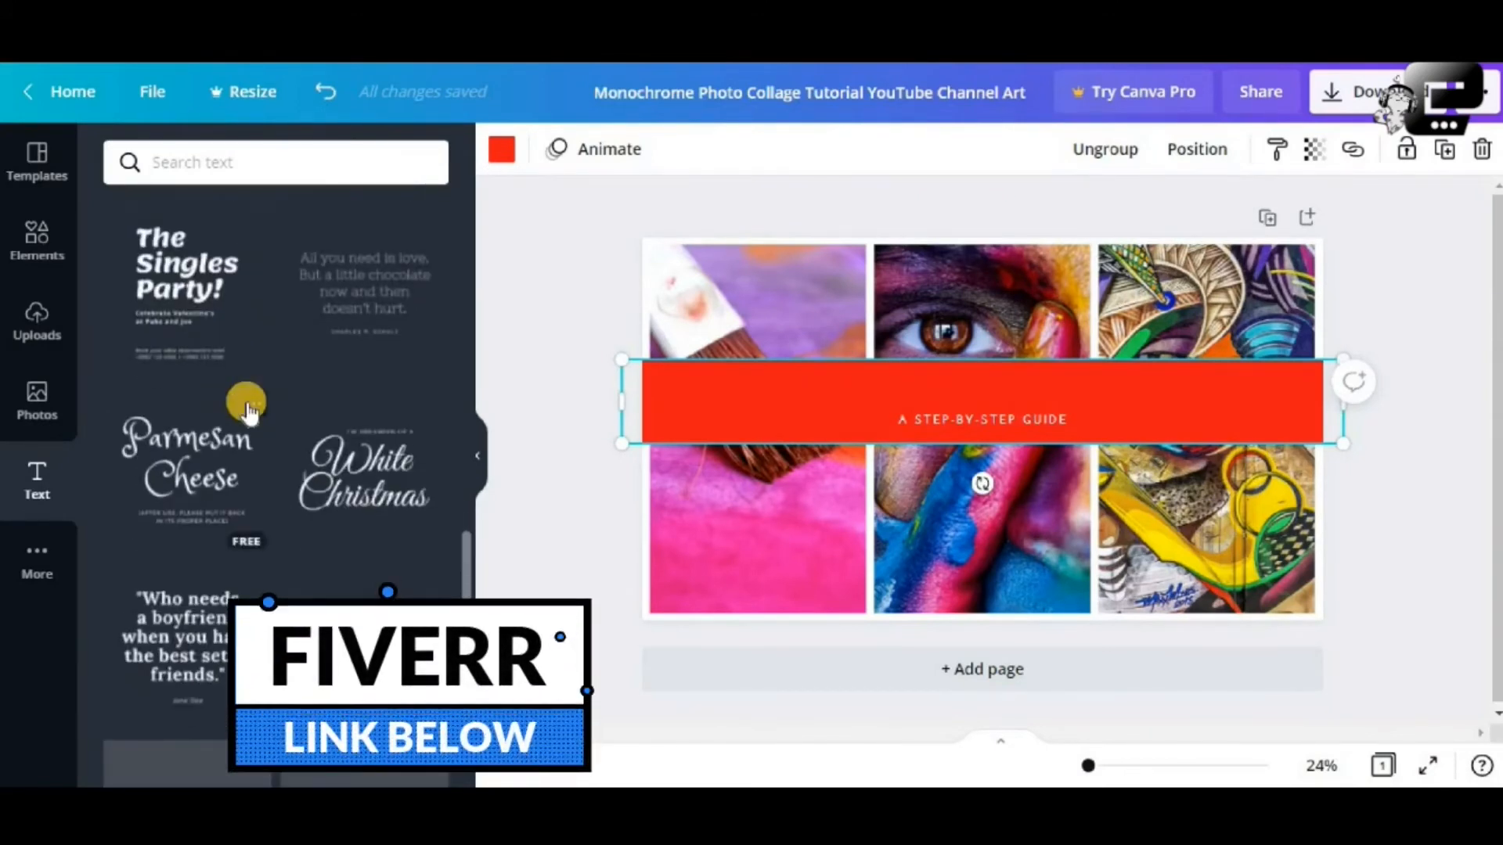
# Add the White Christmas text preset, enlarge it, and centre it on the banner
pyautogui.click(372, 497)
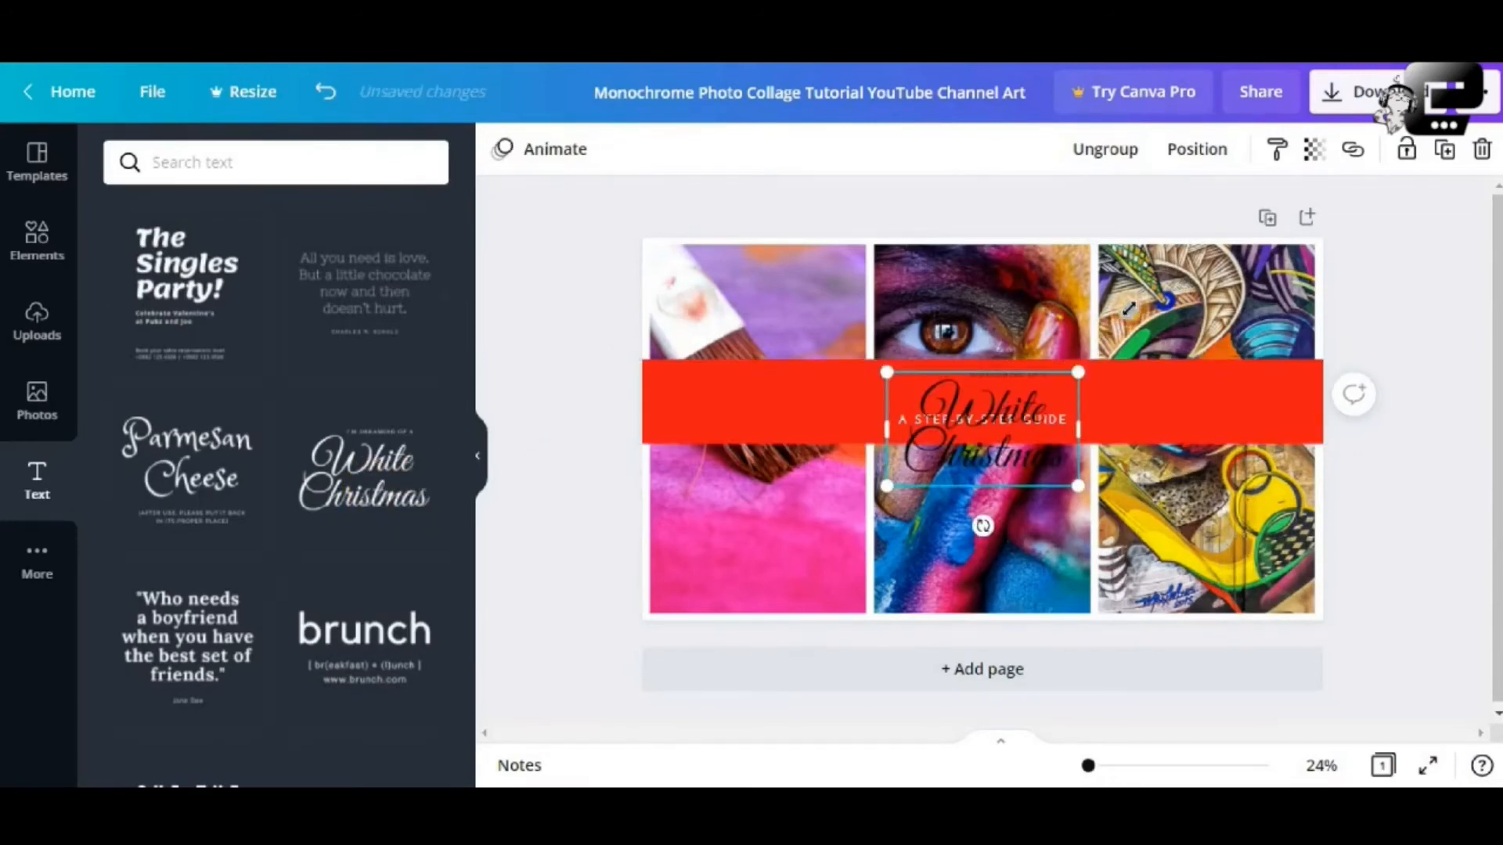
pyautogui.moveTo(1129, 310); pyautogui.dragTo(1221, 286)
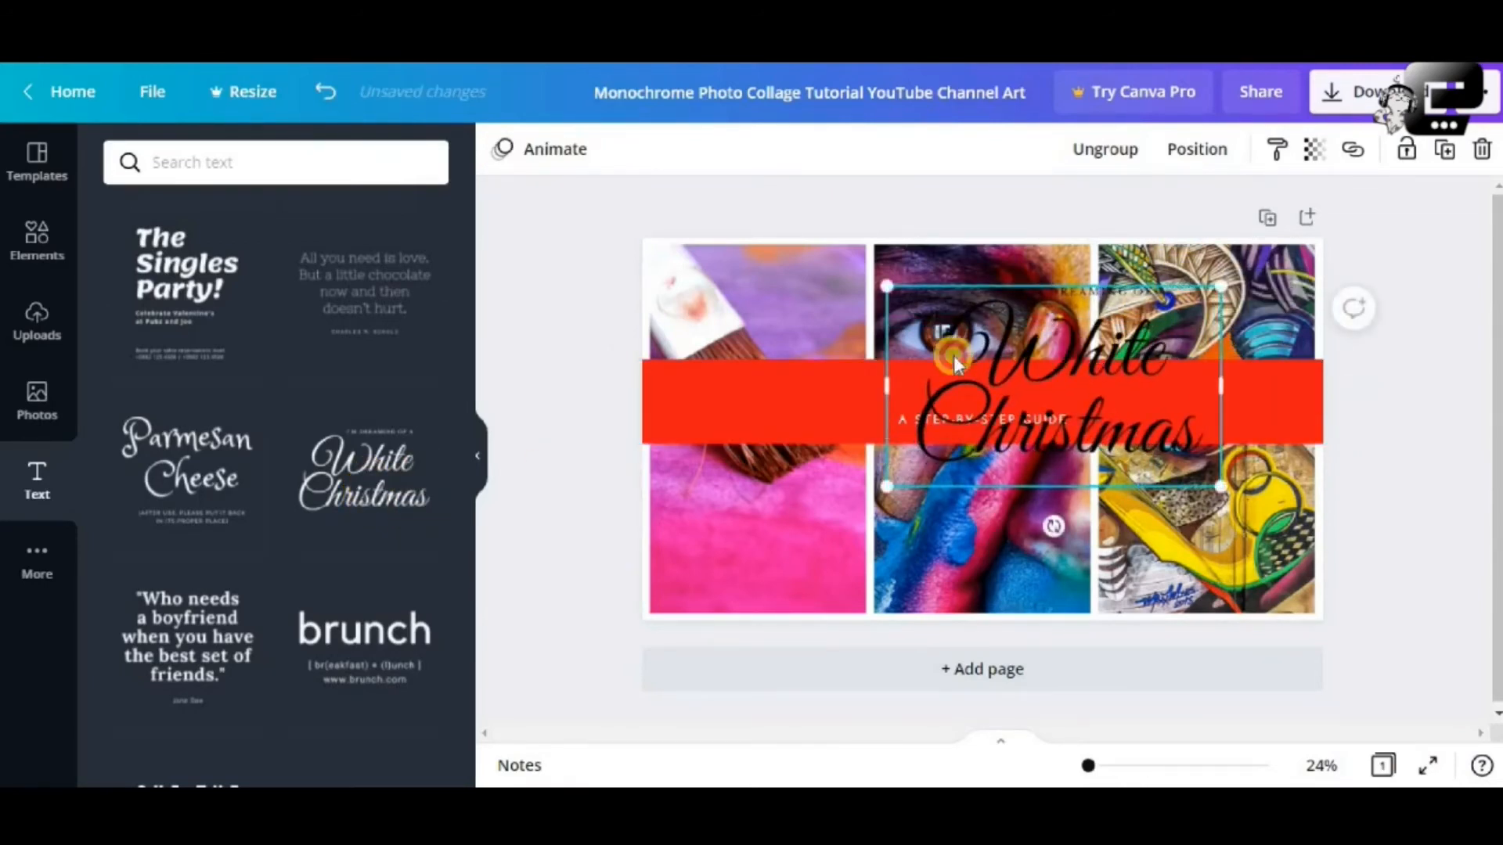
pyautogui.moveTo(953, 356); pyautogui.dragTo(836, 377)
pyautogui.click(1113, 766)
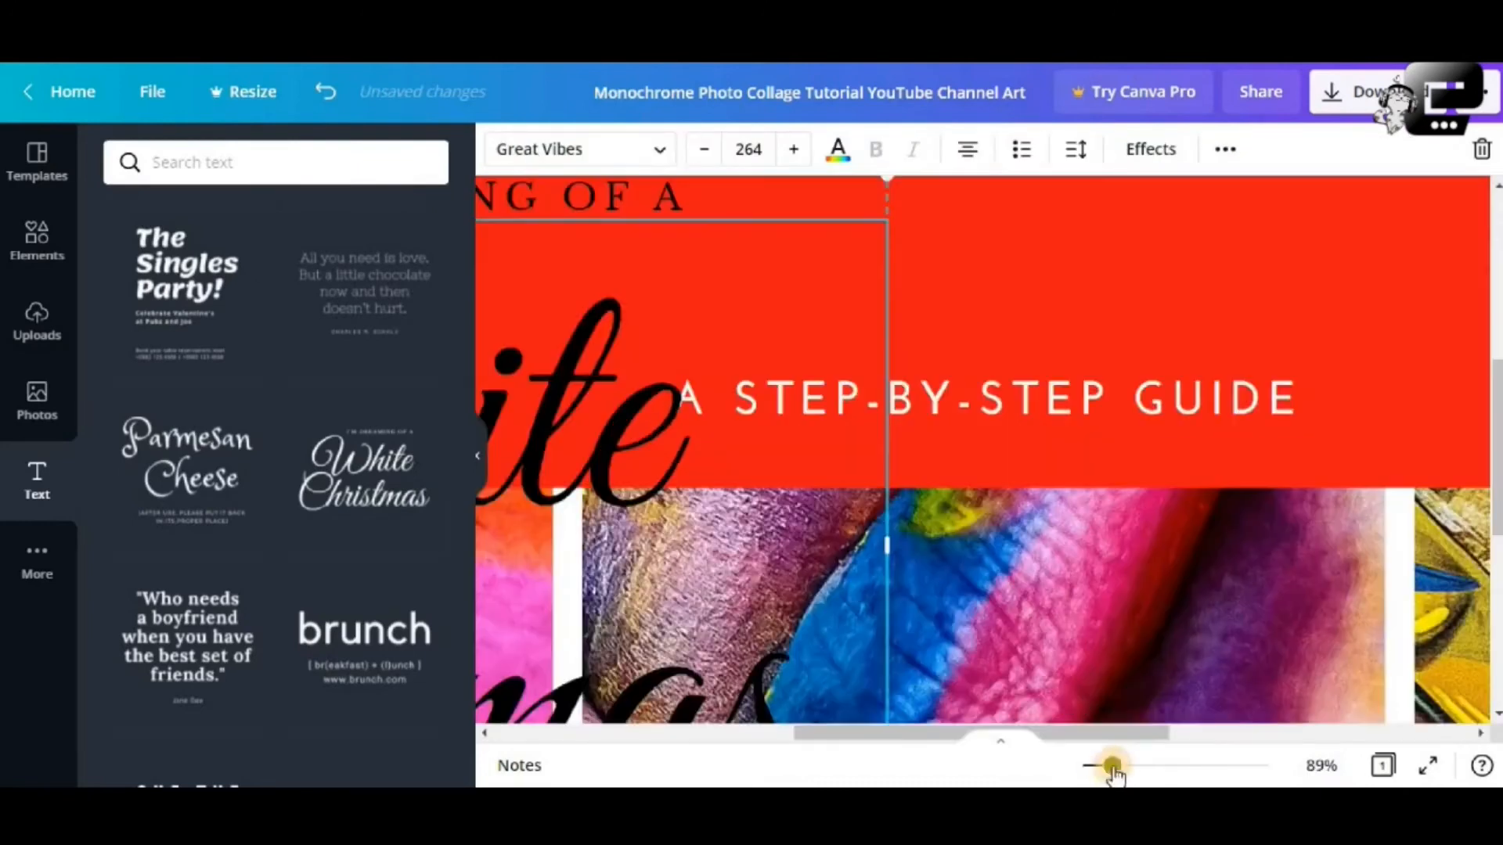
pyautogui.scroll(3, 820, 449)
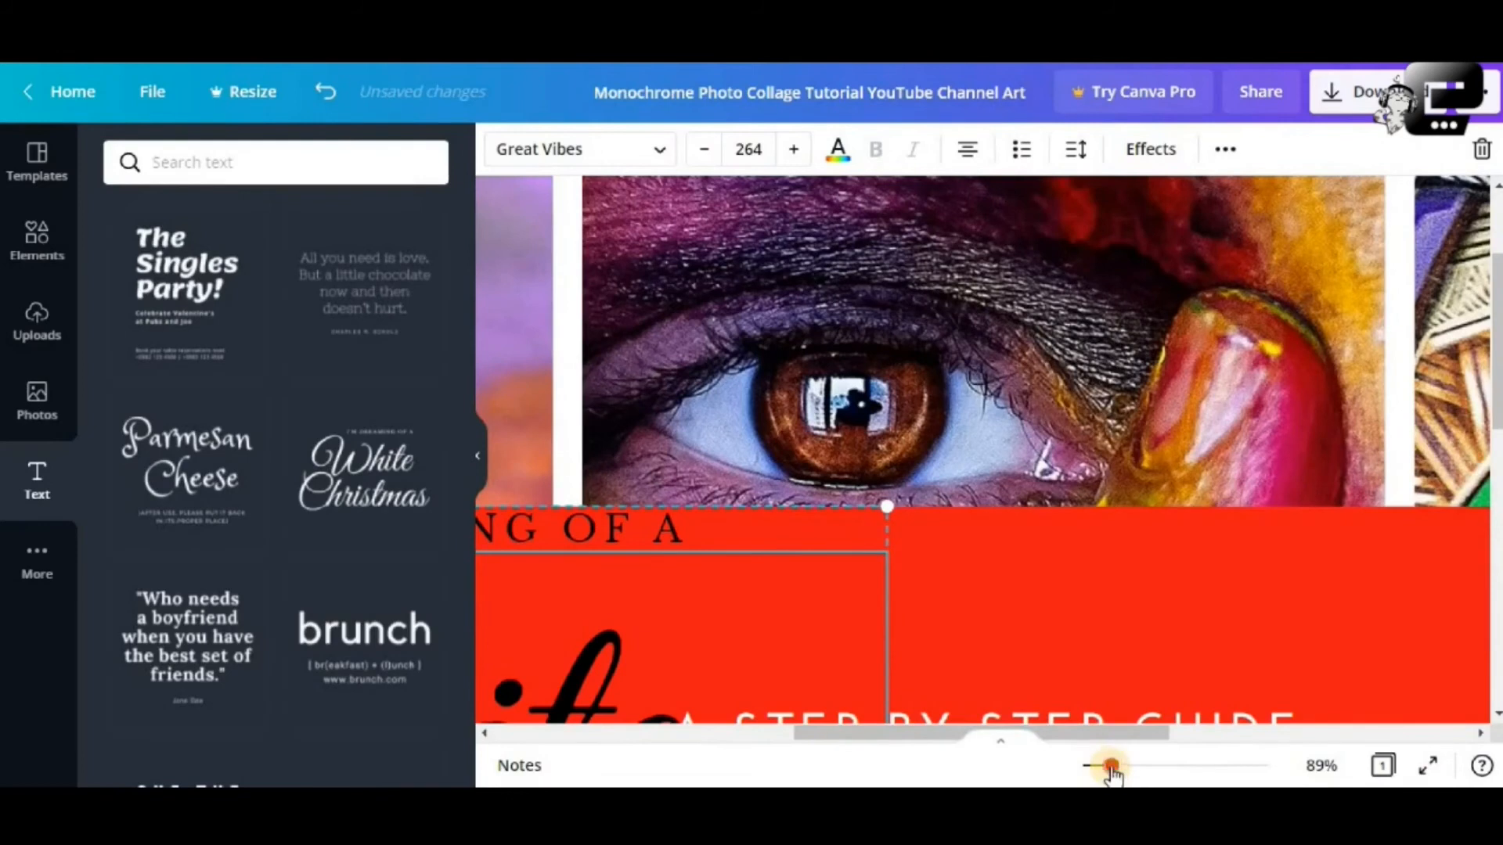
pyautogui.moveTo(1112, 766); pyautogui.dragTo(1096, 766)
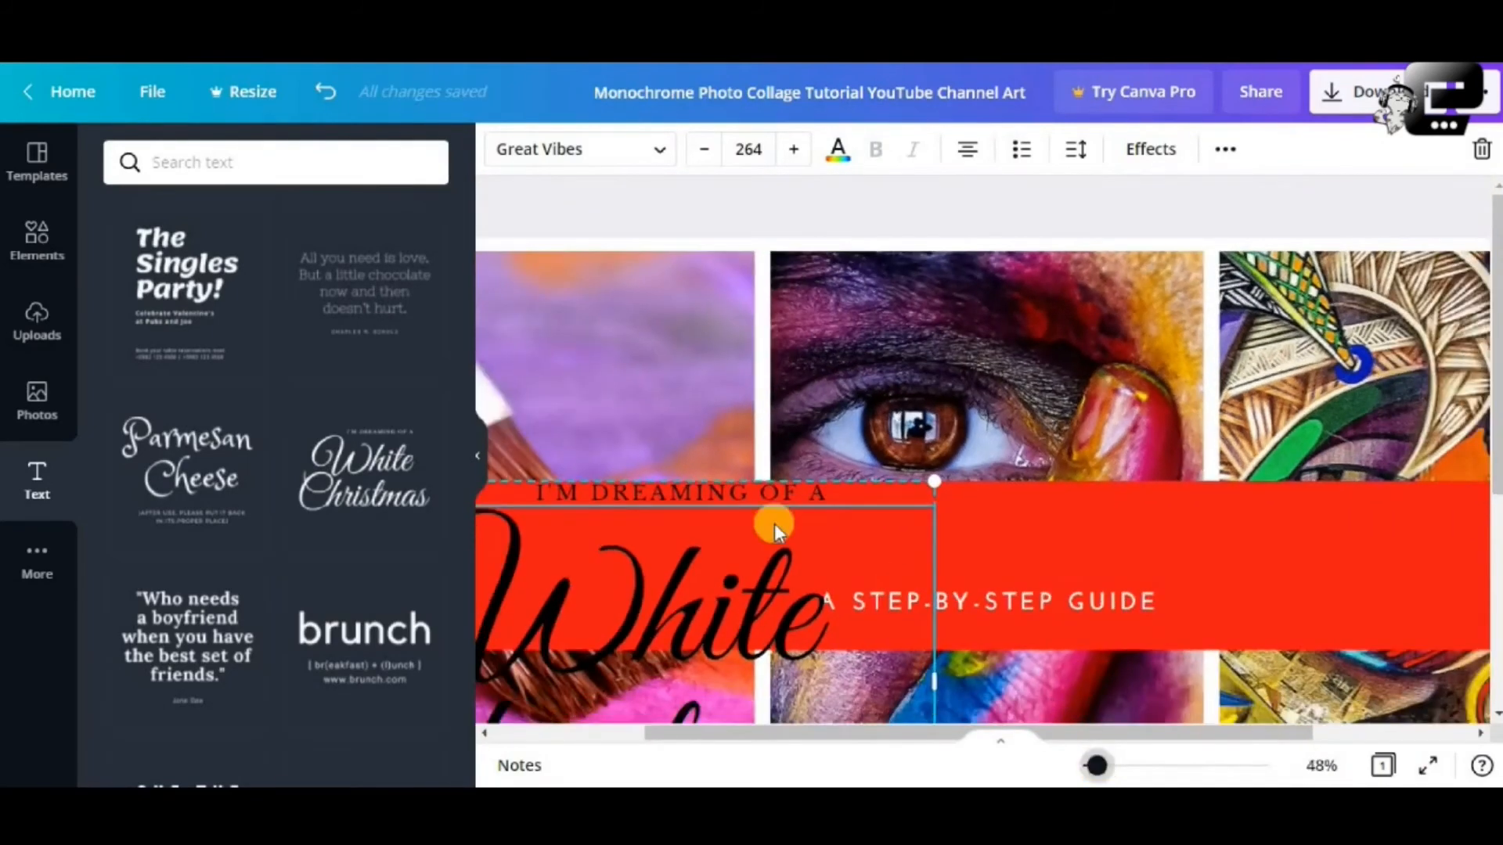
pyautogui.moveTo(781, 501); pyautogui.dragTo(970, 504)
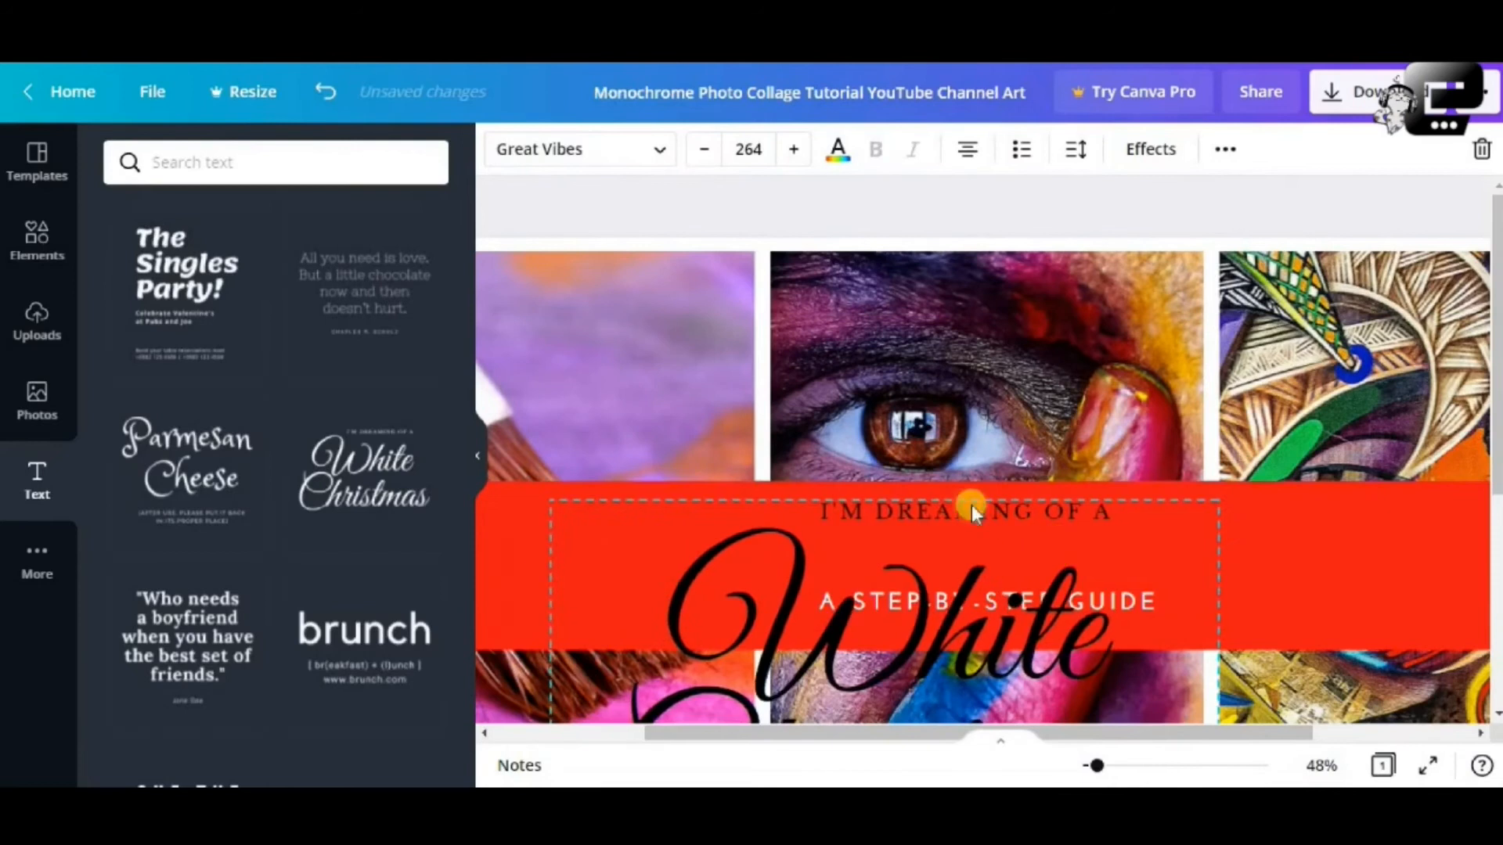
# Remove the I'M DREAMING OF A line from the White Christmas text
pyautogui.doubleClick(923, 505)
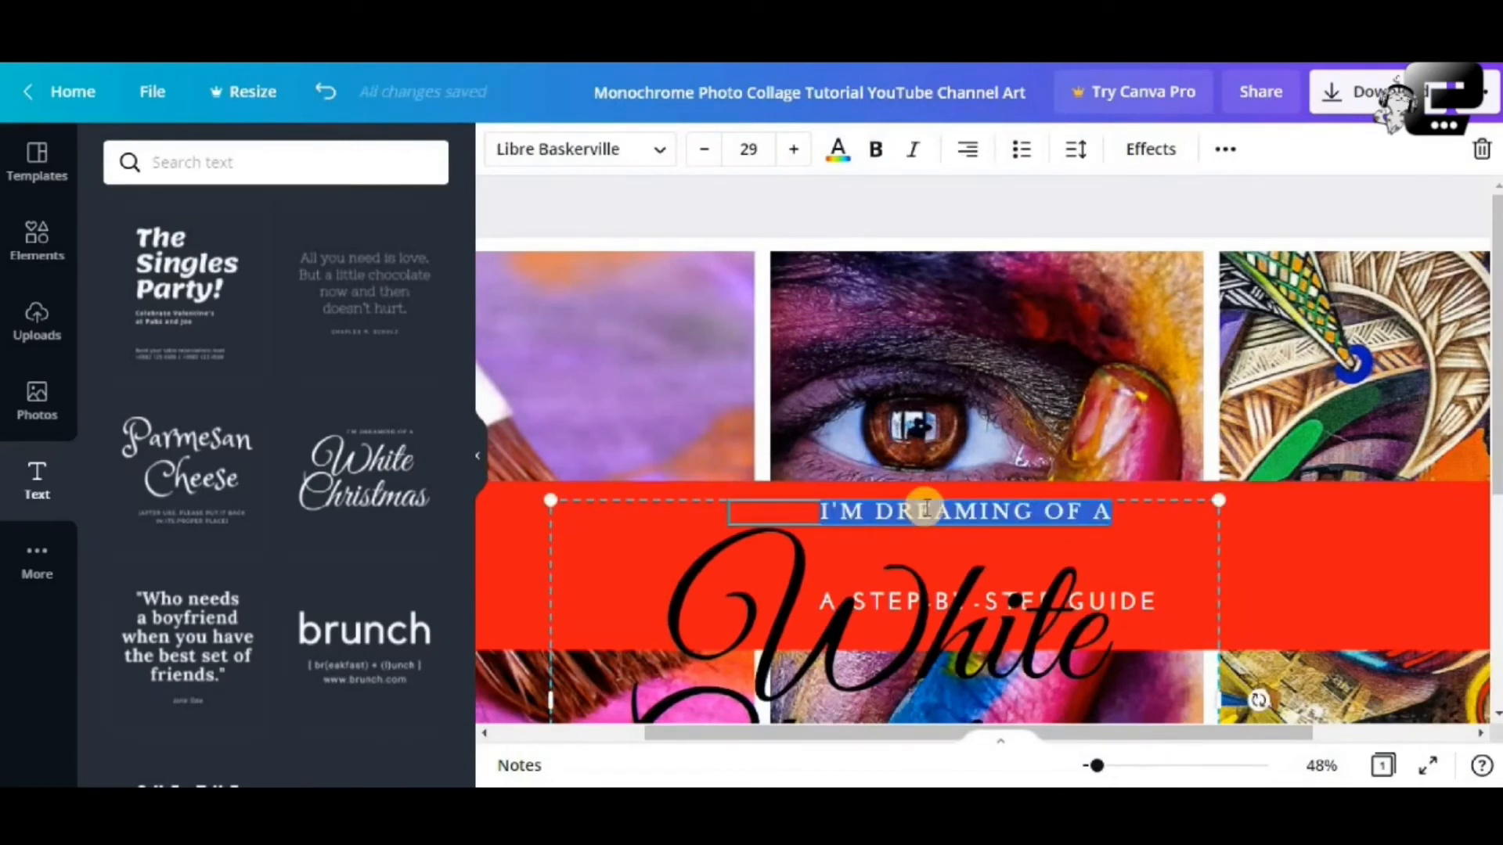
pyautogui.click(770, 523)
pyautogui.press('Delete')
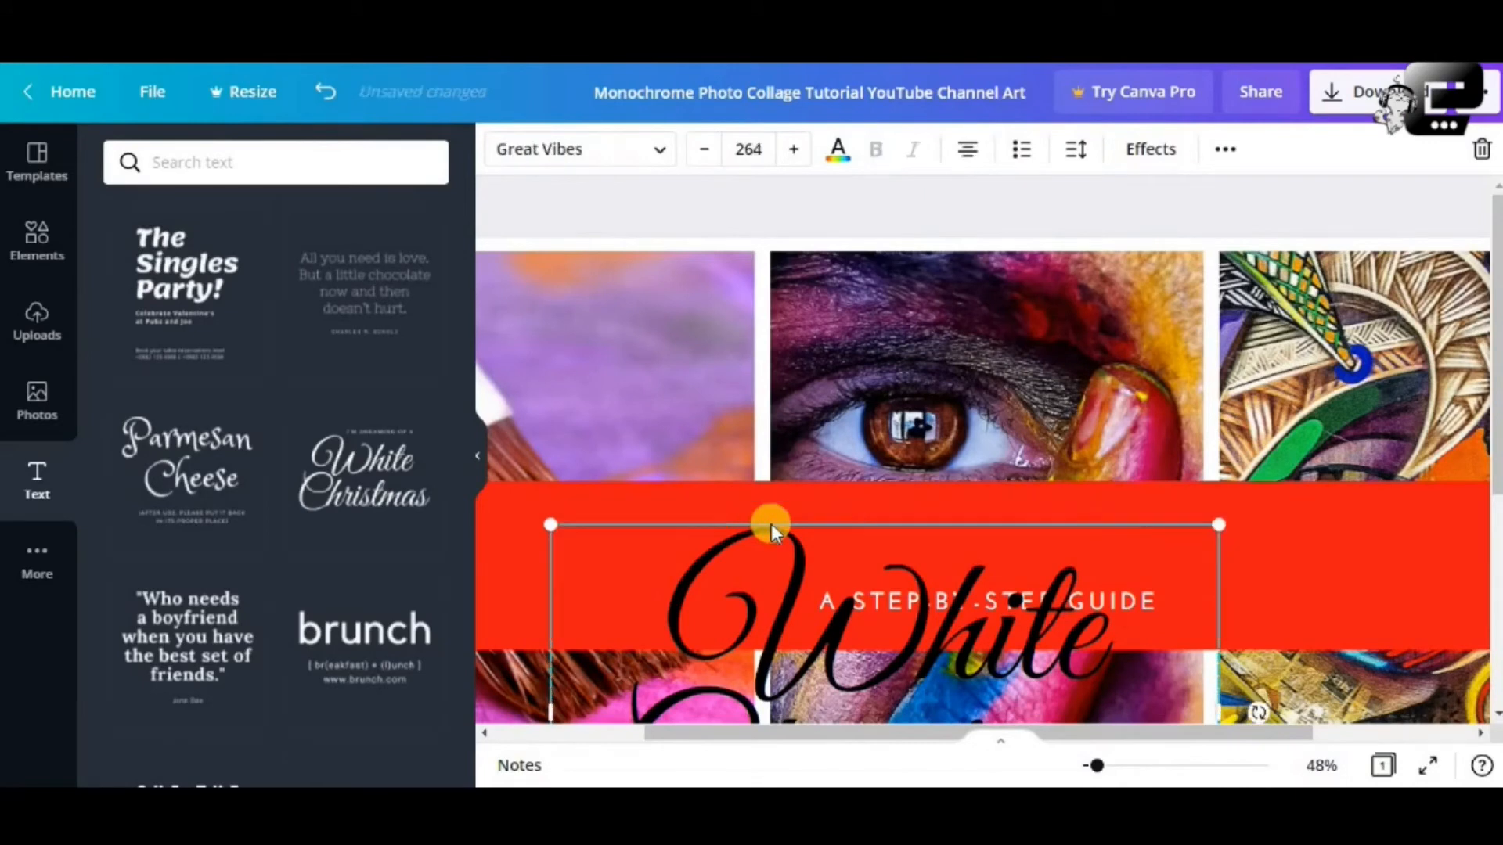
# Move the script text up and replace its wording with 'Art Tutorial'
pyautogui.moveTo(792, 609); pyautogui.dragTo(782, 385)
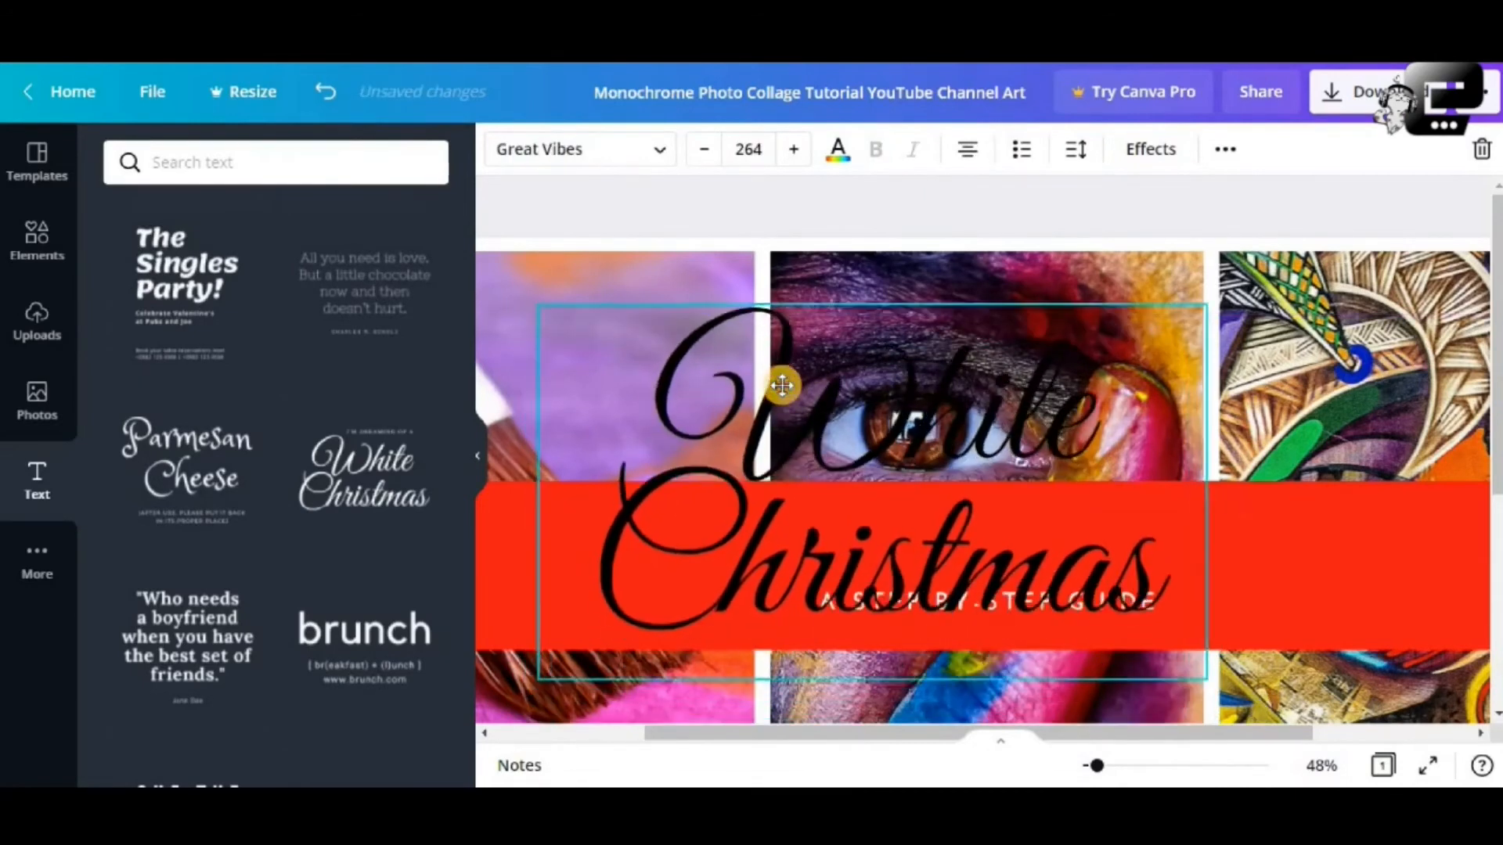
pyautogui.doubleClick(977, 440)
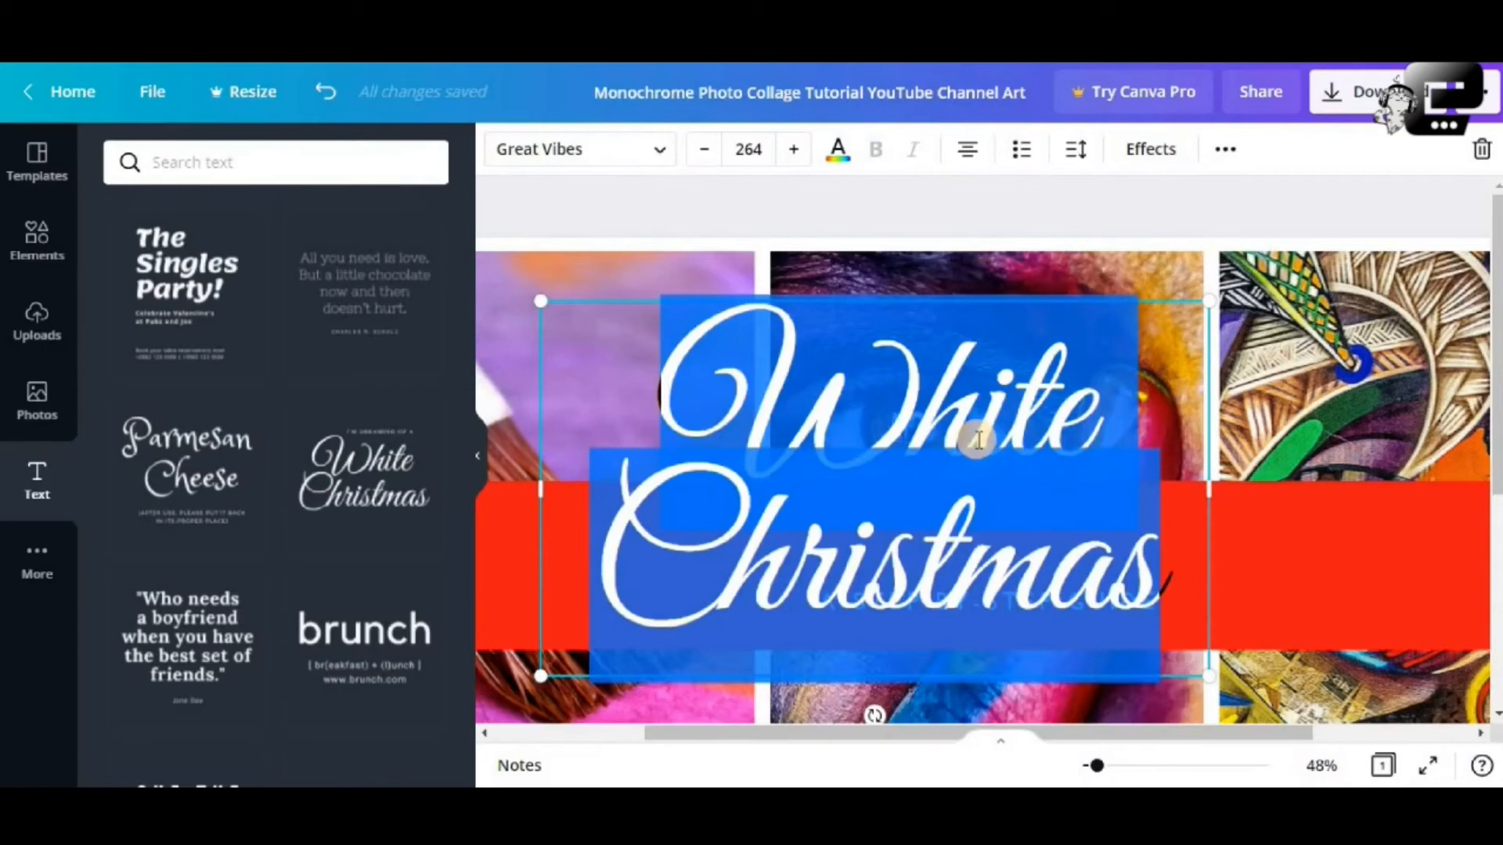
pyautogui.write('a')
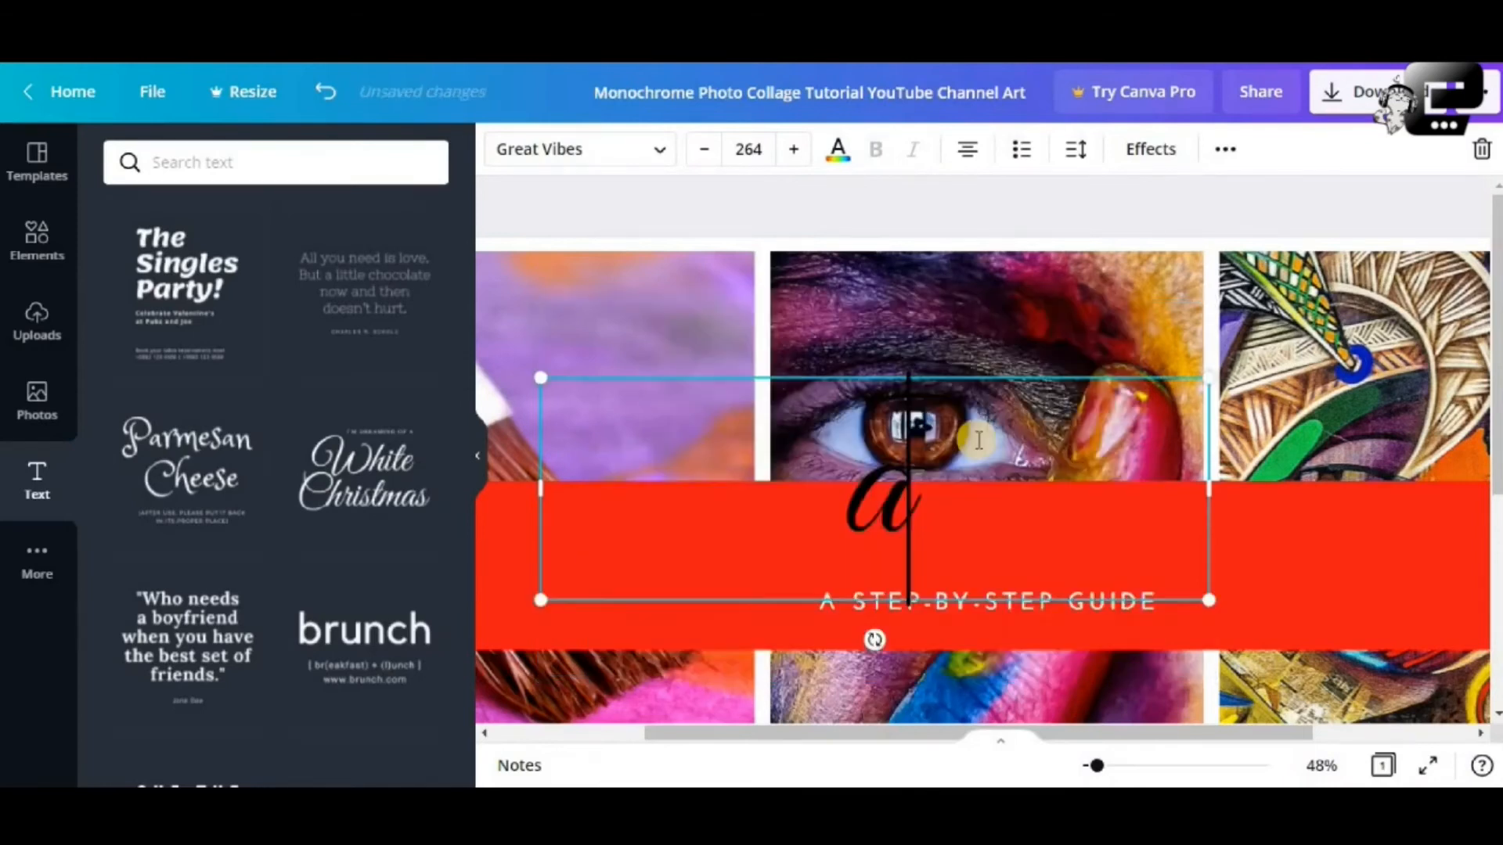
pyautogui.write('RT')
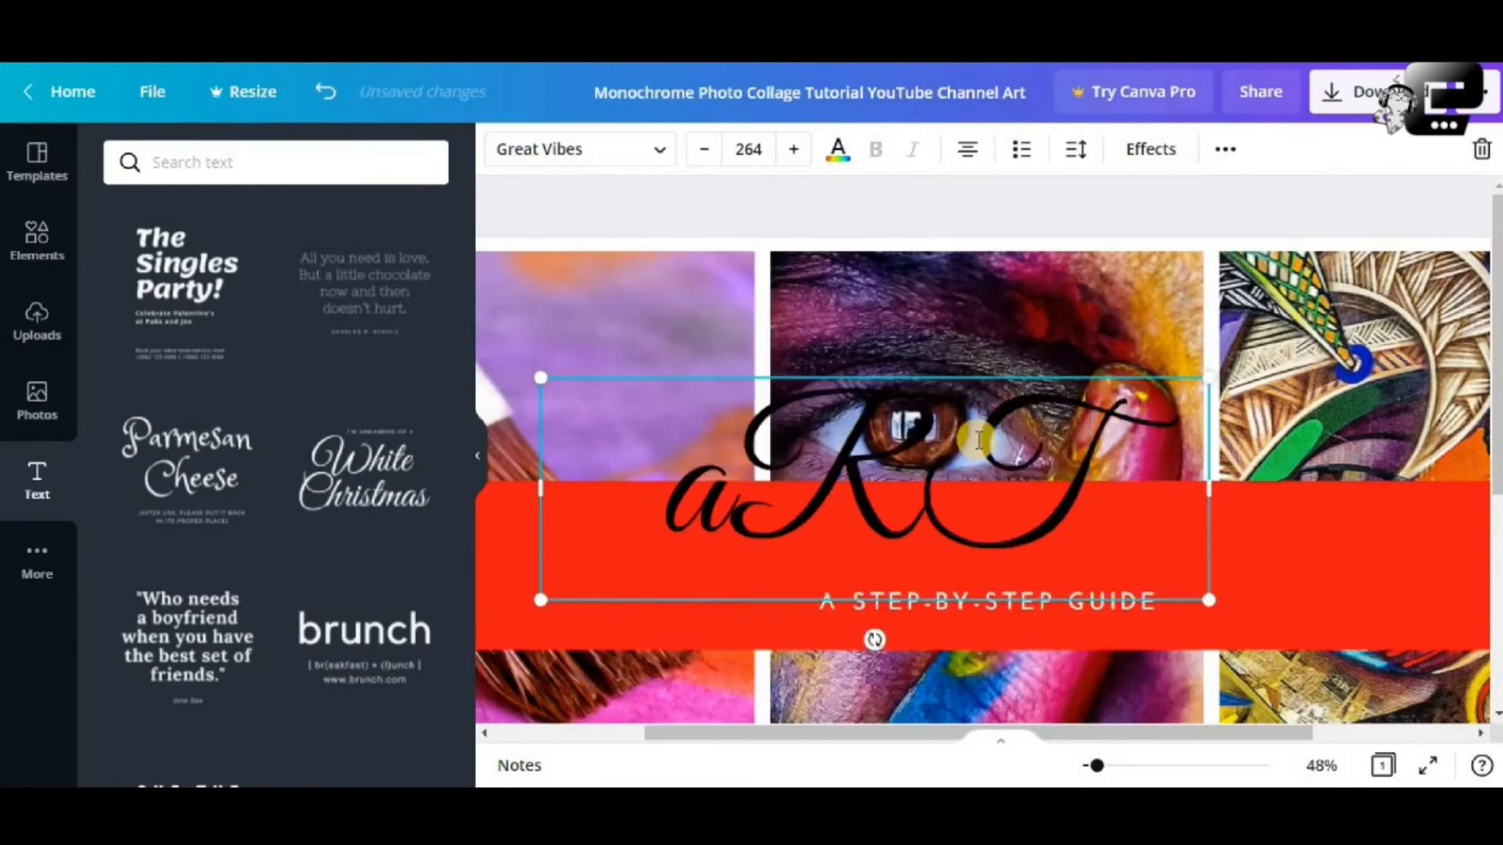
pyautogui.press('BackSpace')
pyautogui.press('BackSpace')
pyautogui.press('BackSpace')
pyautogui.write('a')
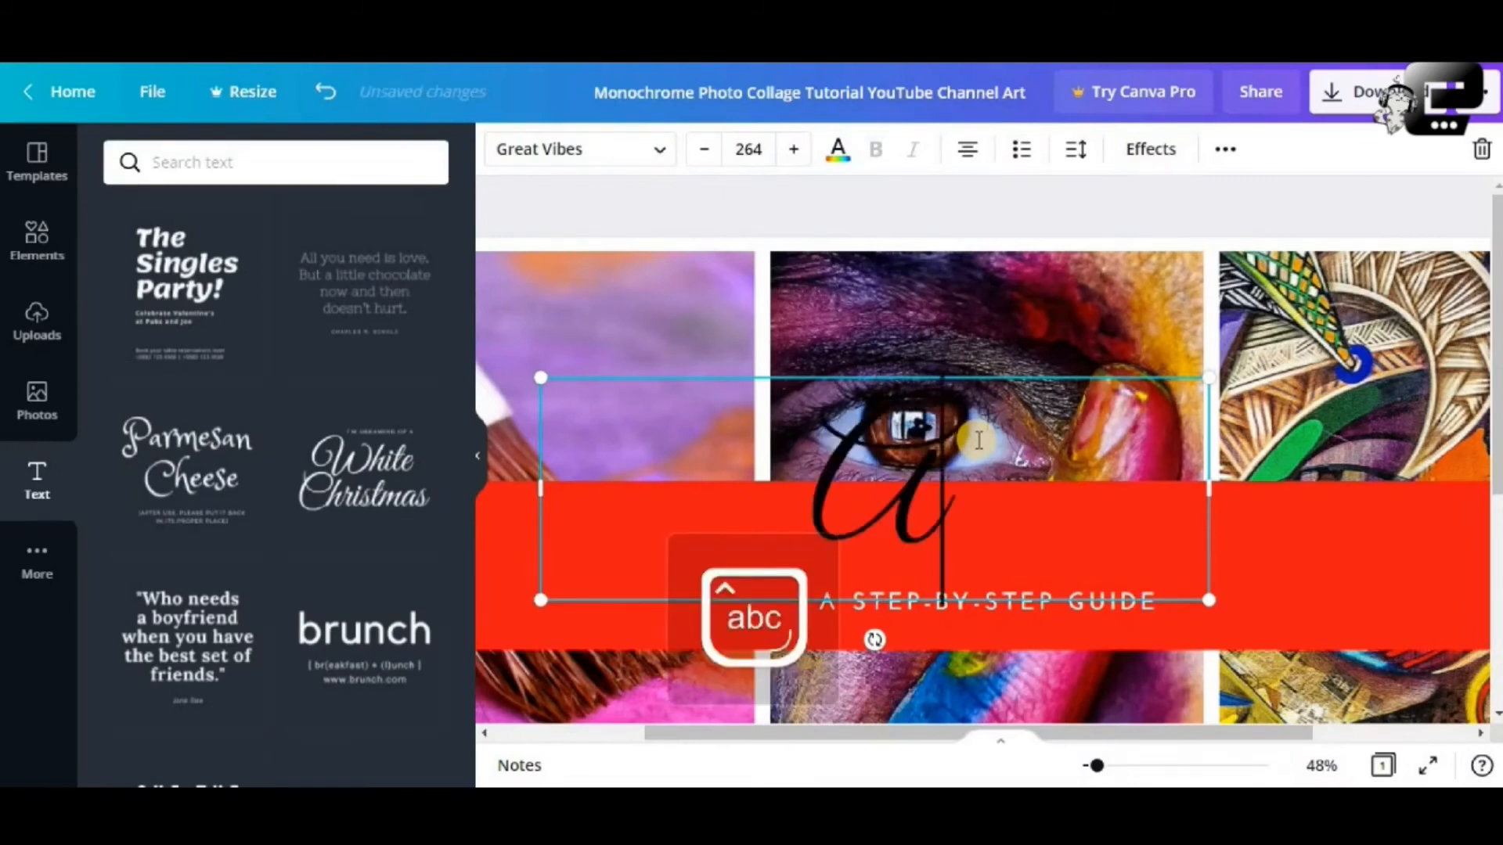
pyautogui.write('rt')
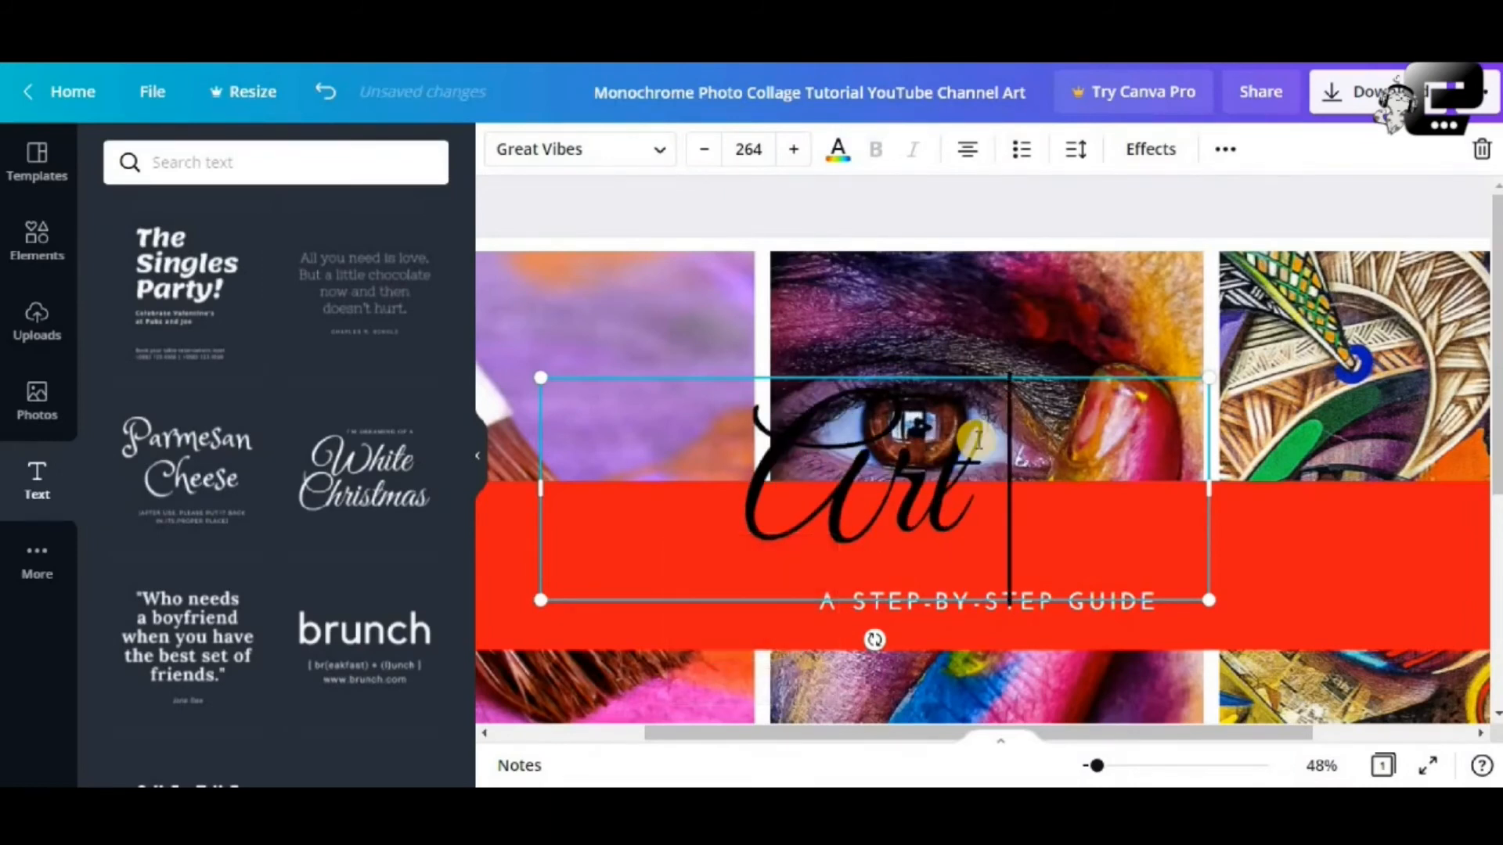
pyautogui.write(' Tut')
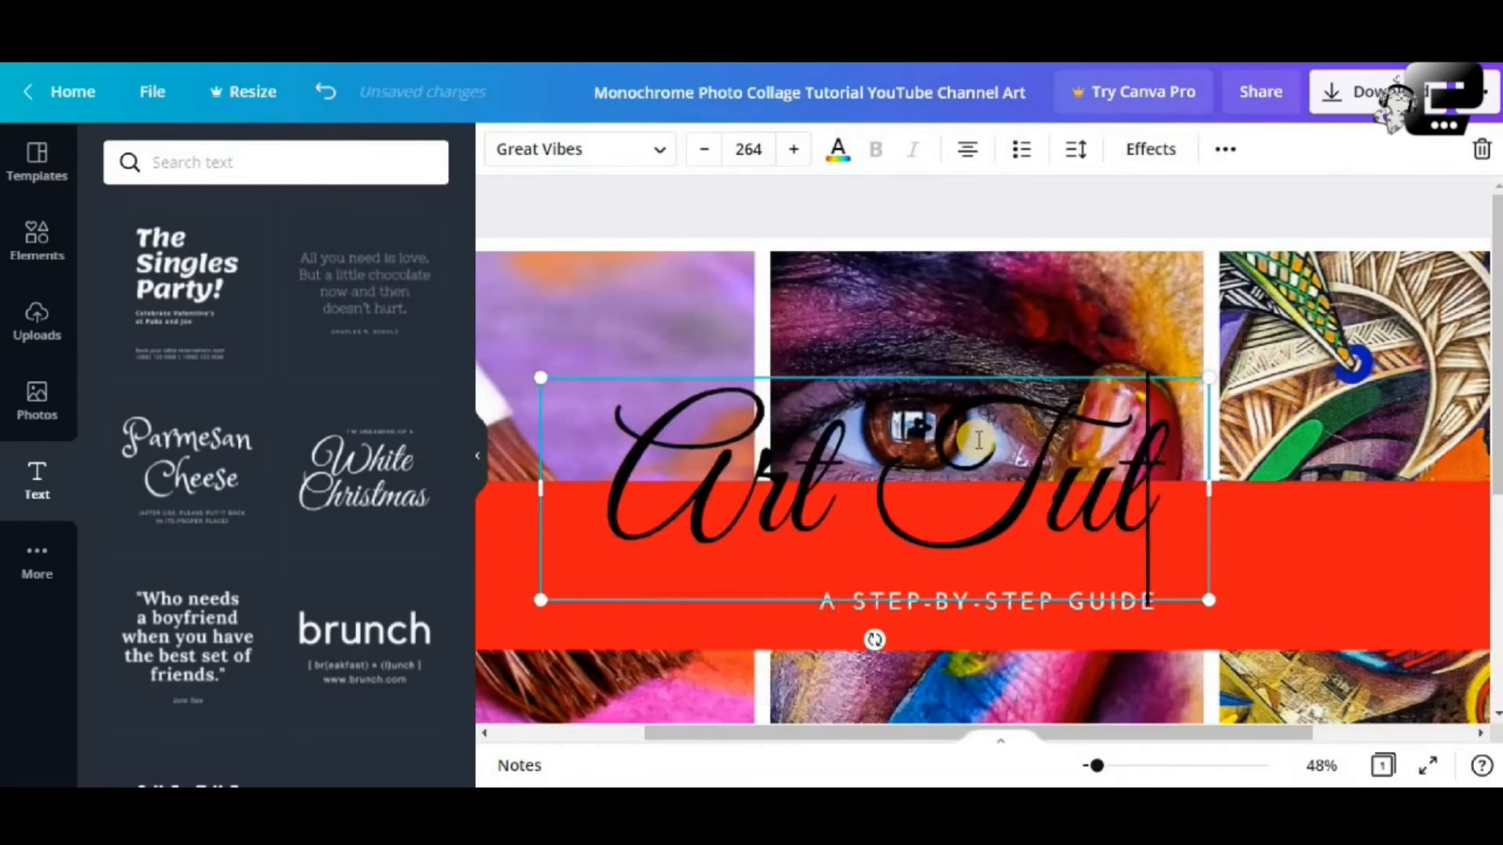
pyautogui.write('oria')
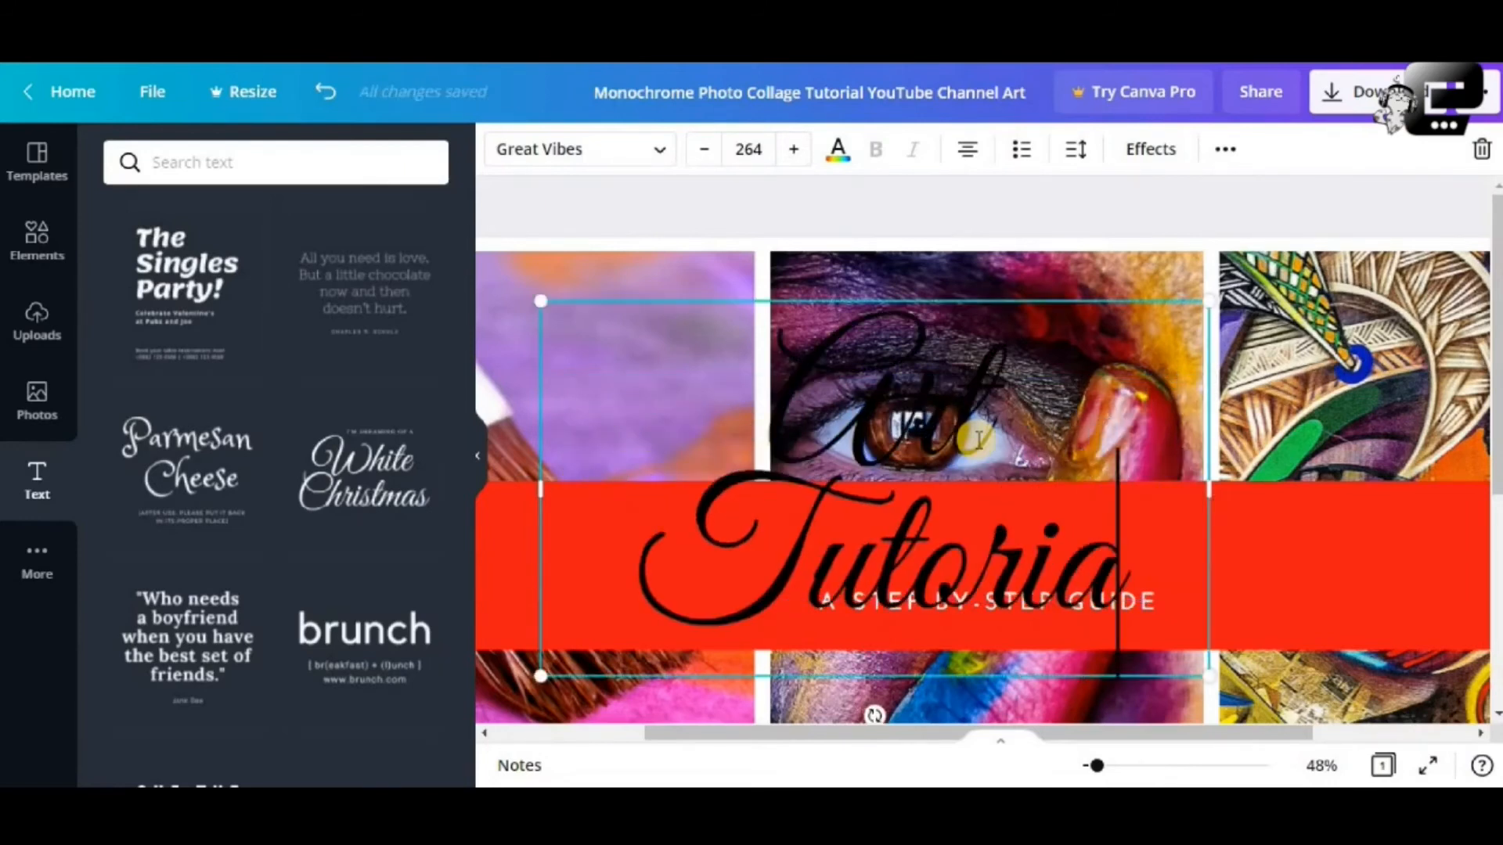
pyautogui.write('l')
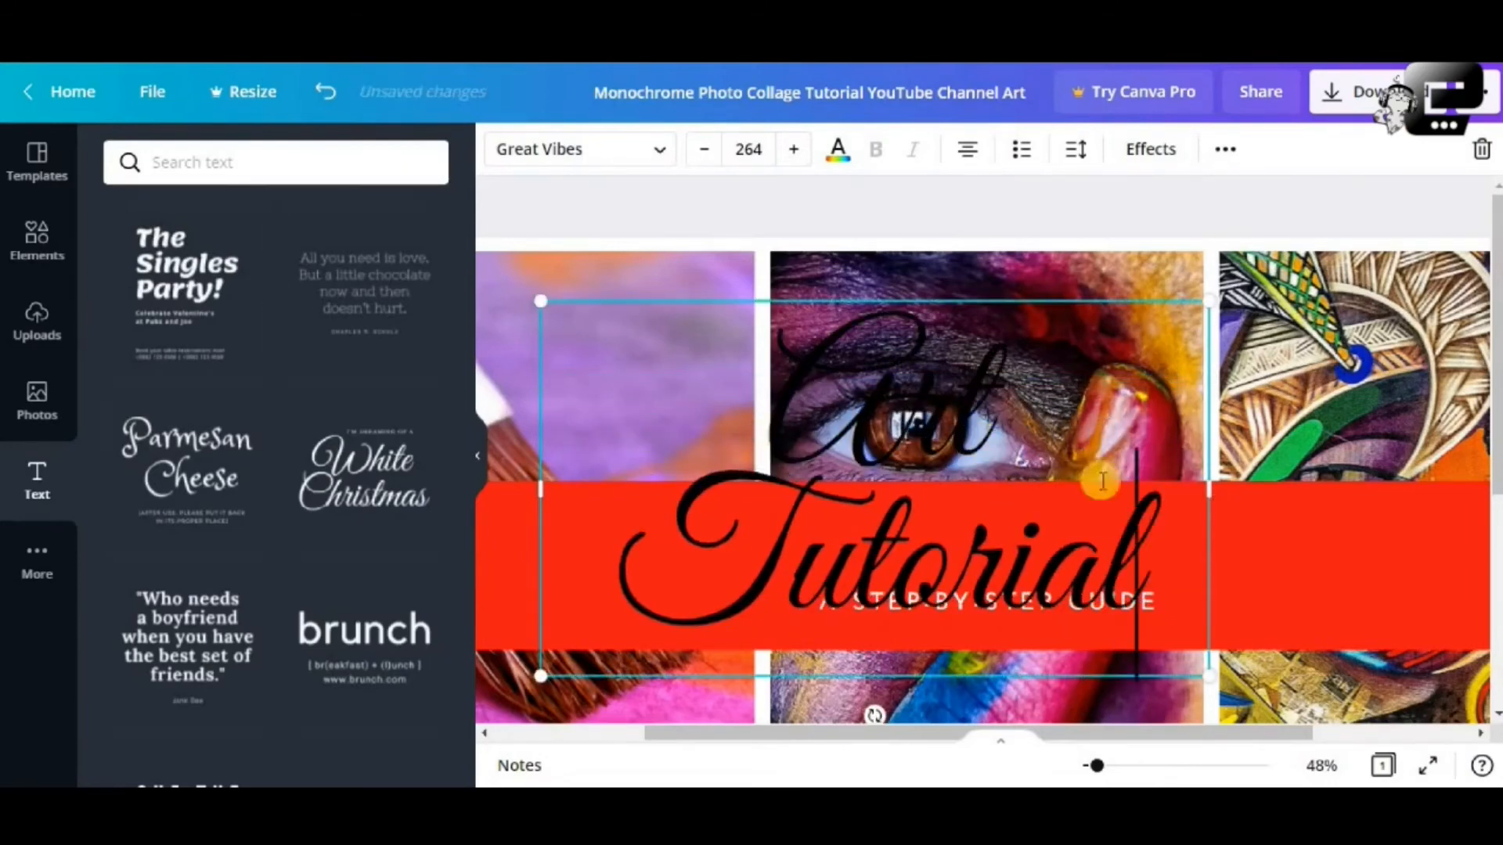
# Set the Art Tutorial heading to font size 200
pyautogui.moveTo(540, 301); pyautogui.dragTo(486, 270)
pyautogui.click(821, 338)
pyautogui.click(748, 148)
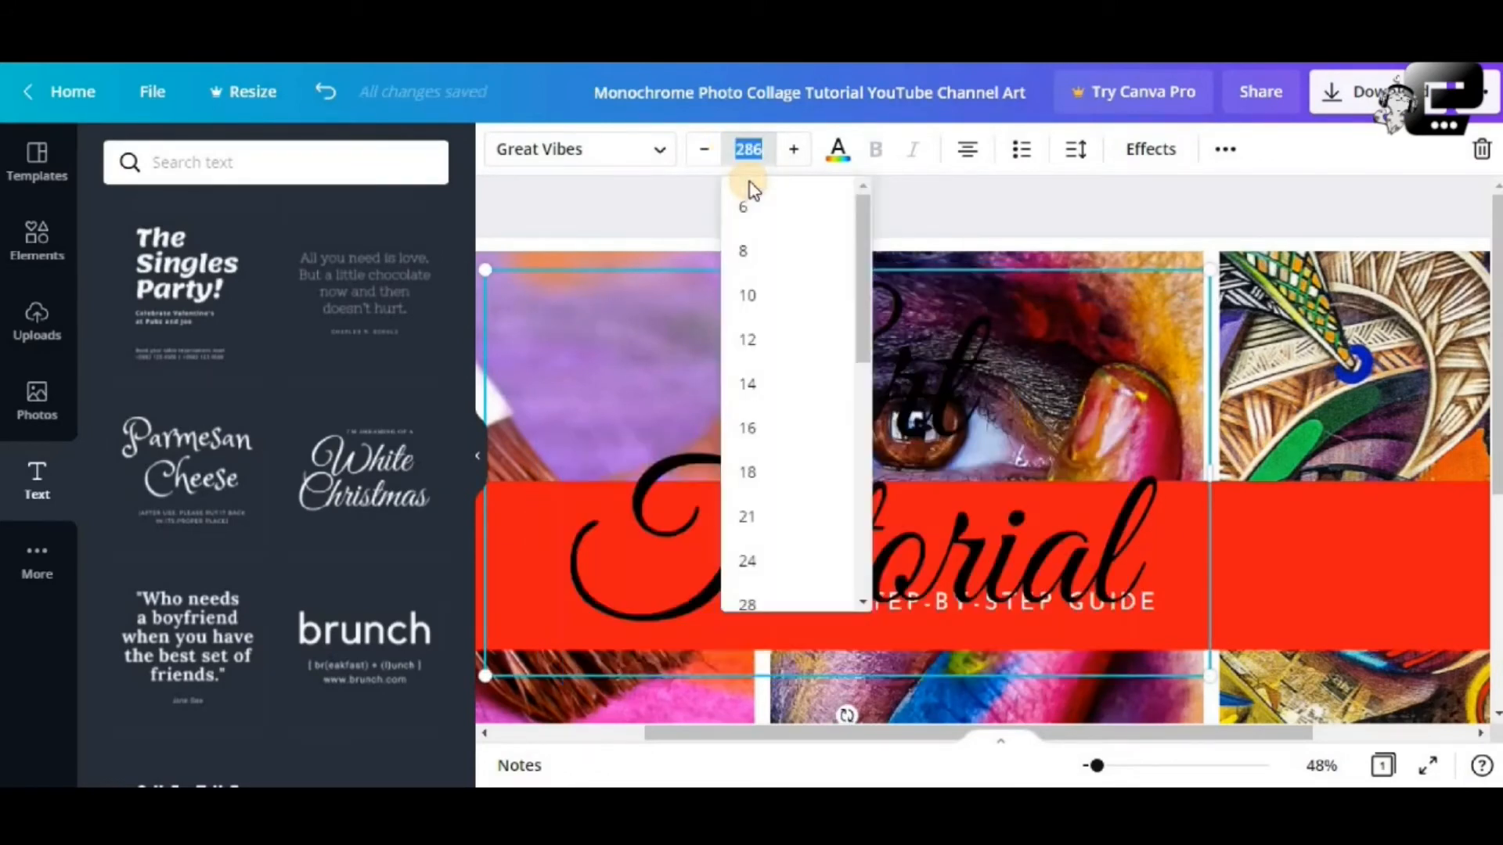
pyautogui.write('200')
pyautogui.press('Return')
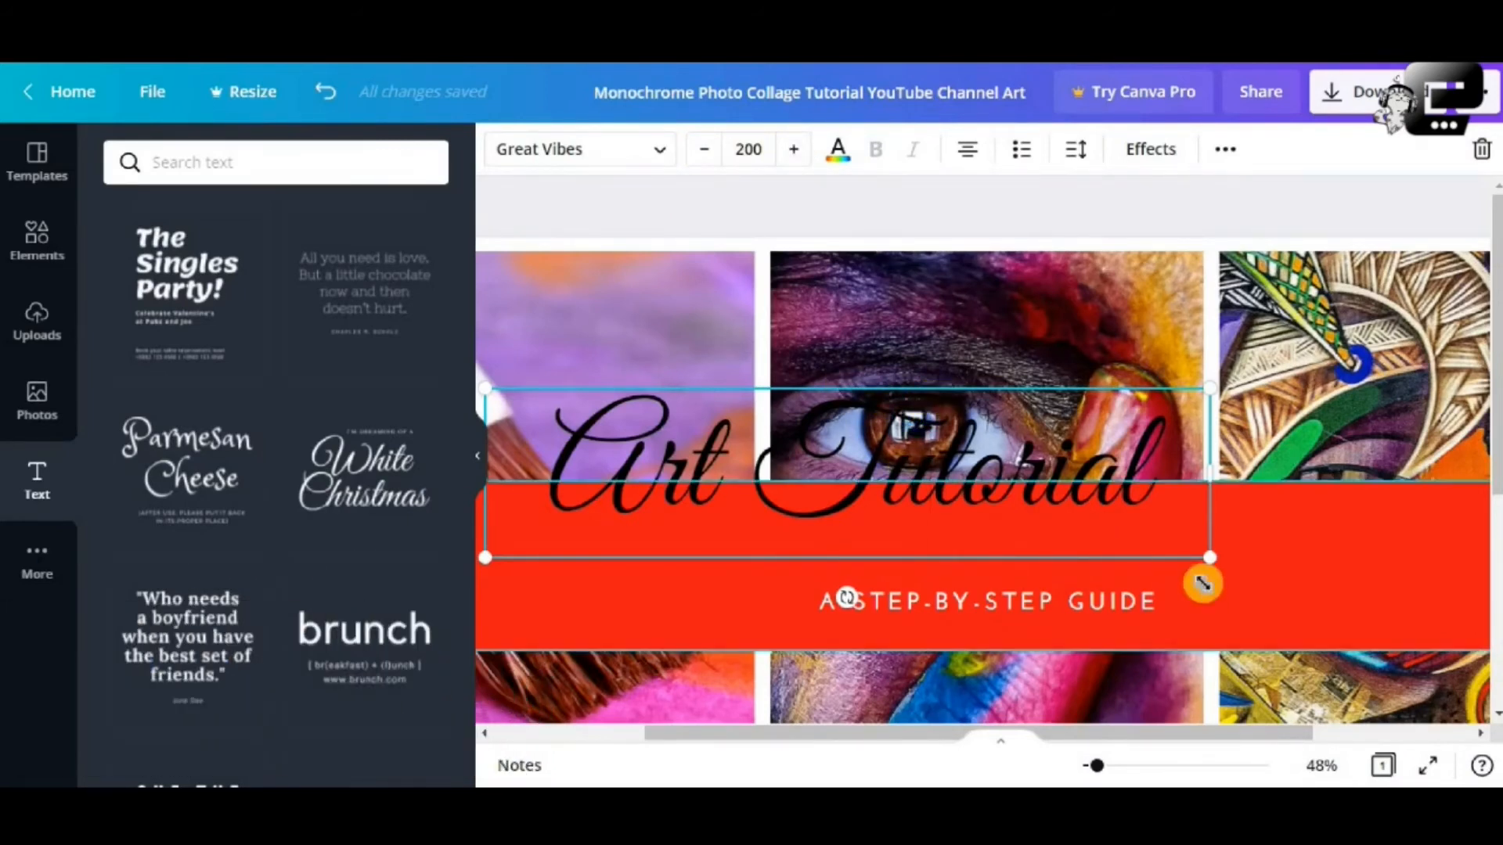
pyautogui.moveTo(1094, 767); pyautogui.dragTo(1086, 767)
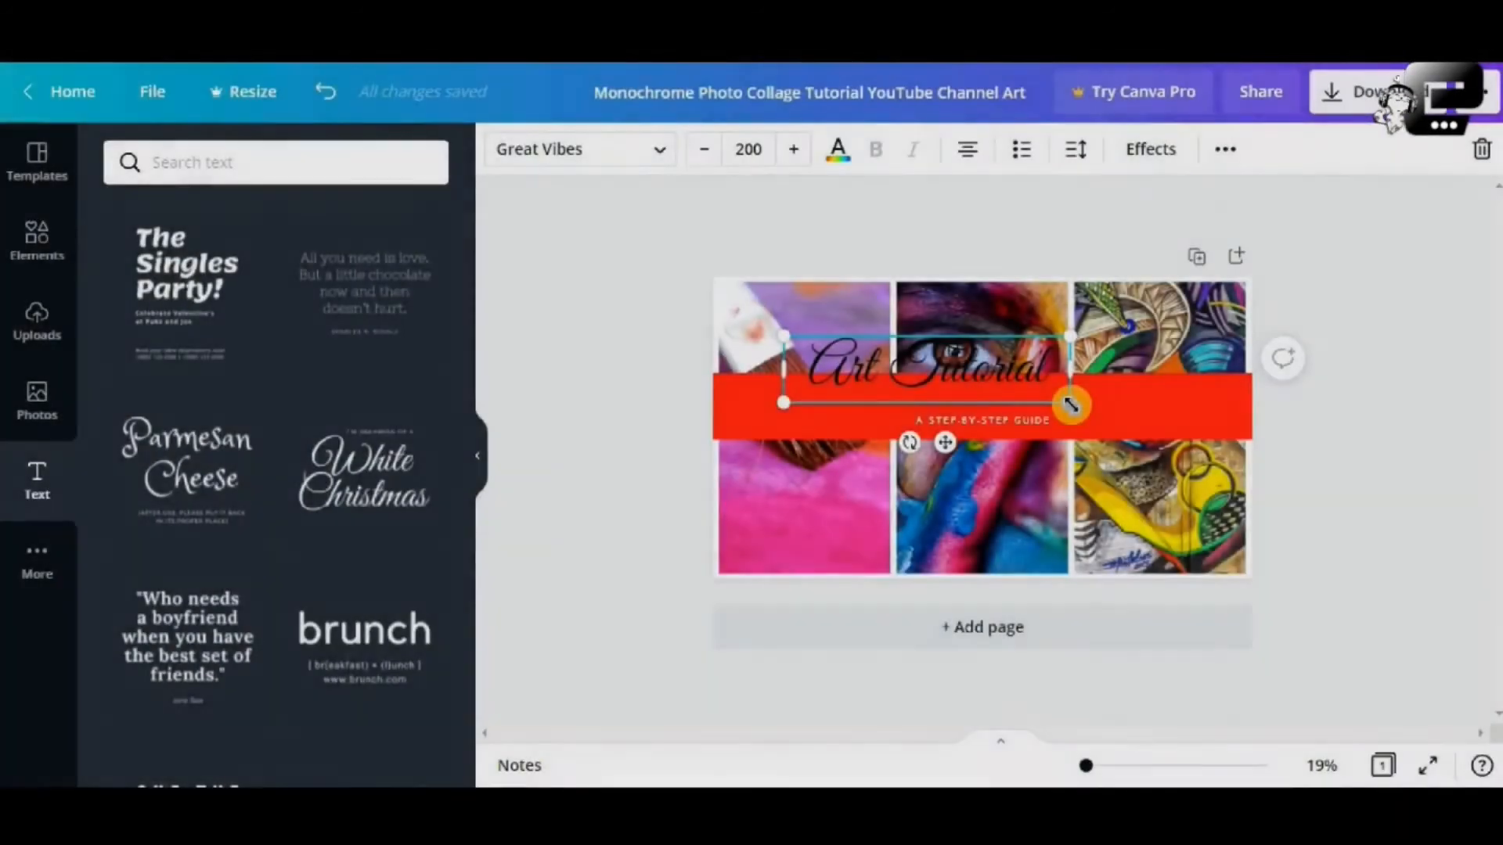
# Enlarge the Art Tutorial heading to 287 and move it and the red banner lower
pyautogui.moveTo(1069, 403); pyautogui.dragTo(1221, 486)
pyautogui.click(1027, 373)
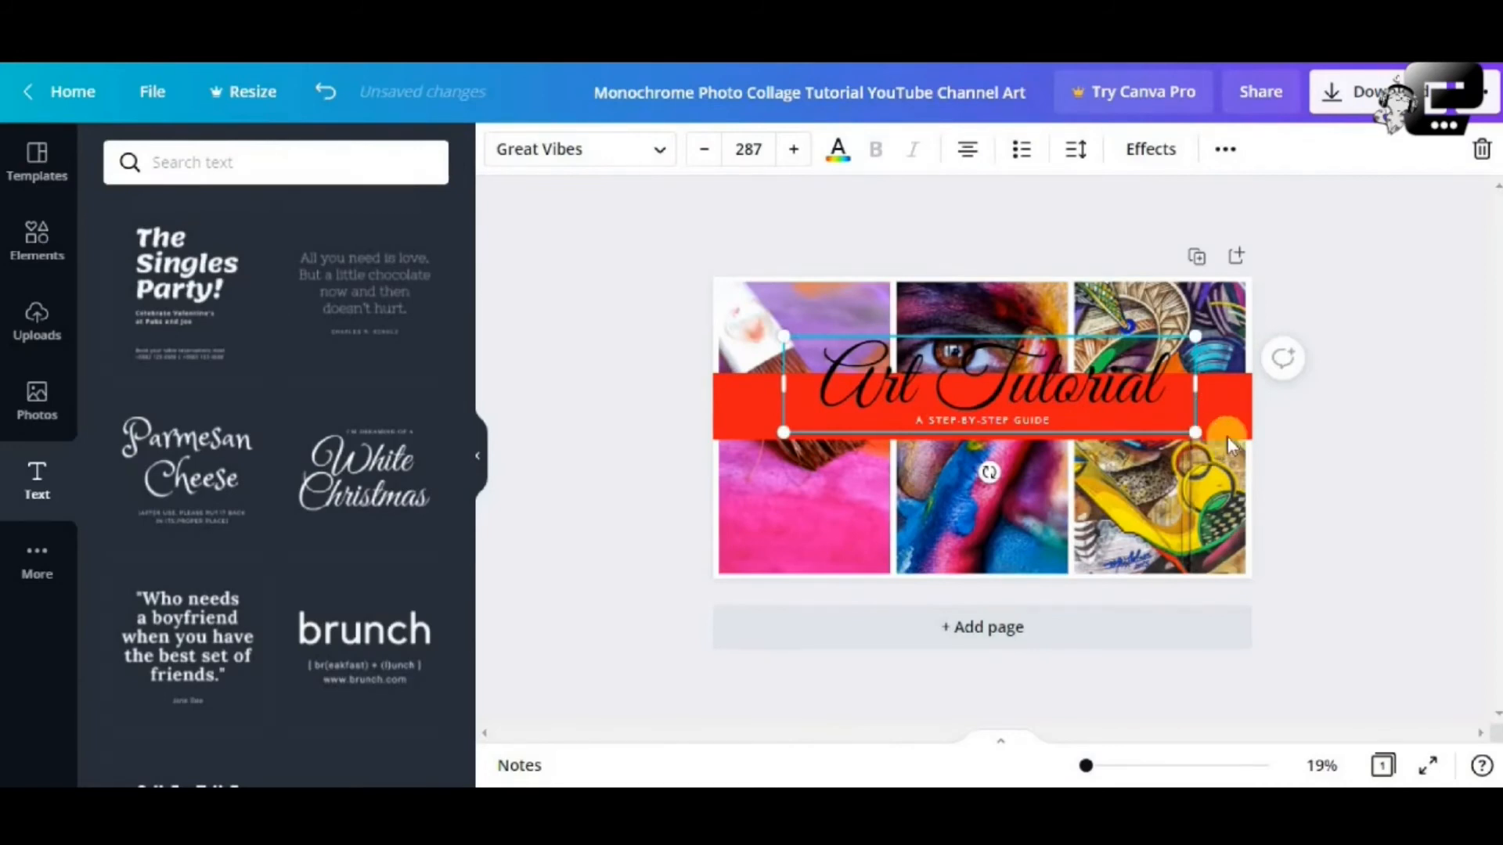
pyautogui.click(720, 418)
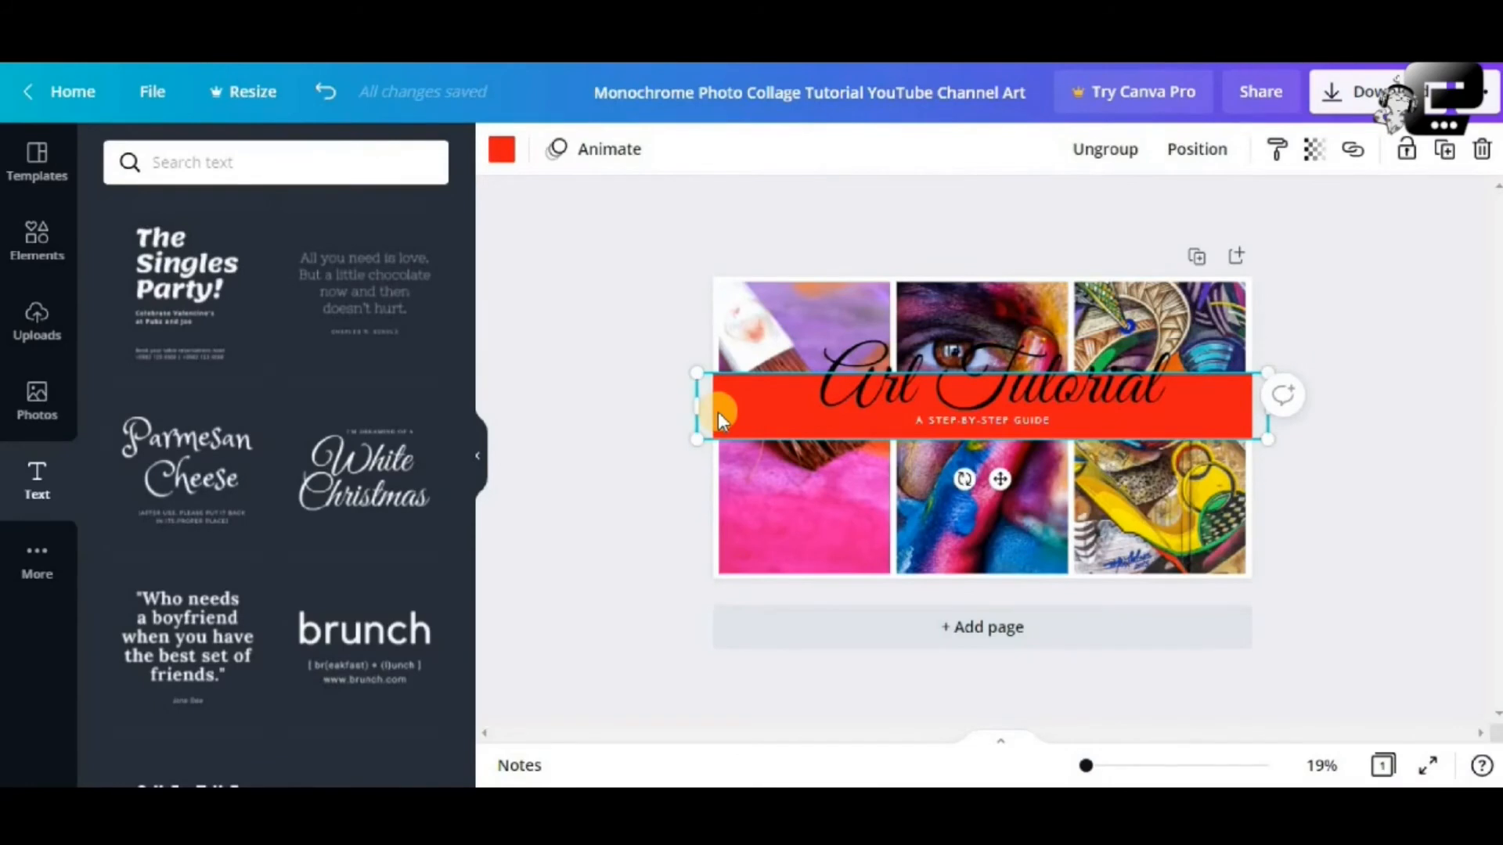
pyautogui.moveTo(717, 411); pyautogui.dragTo(733, 491)
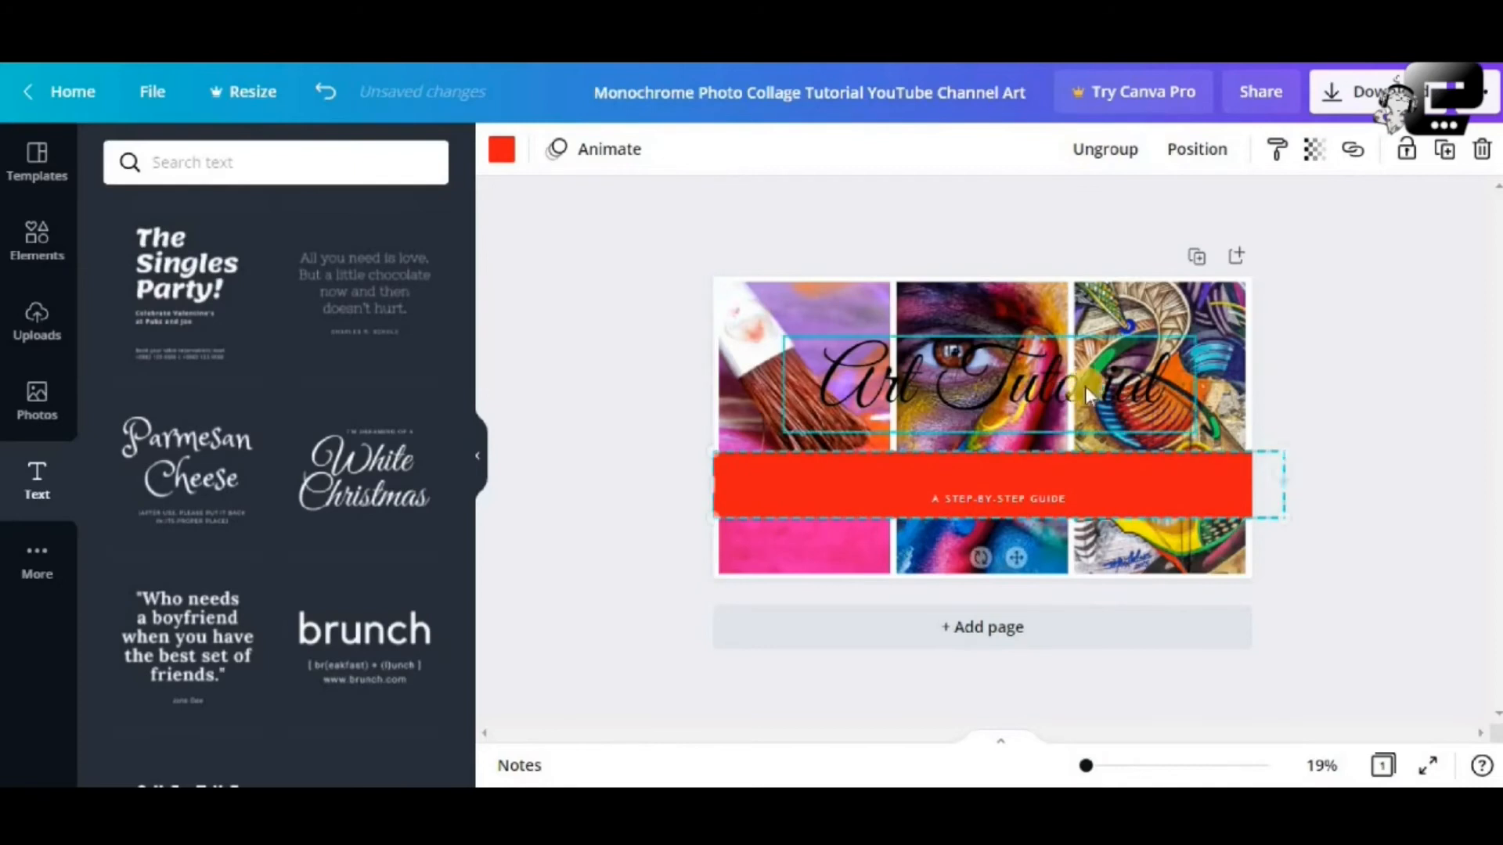
pyautogui.click(1284, 398)
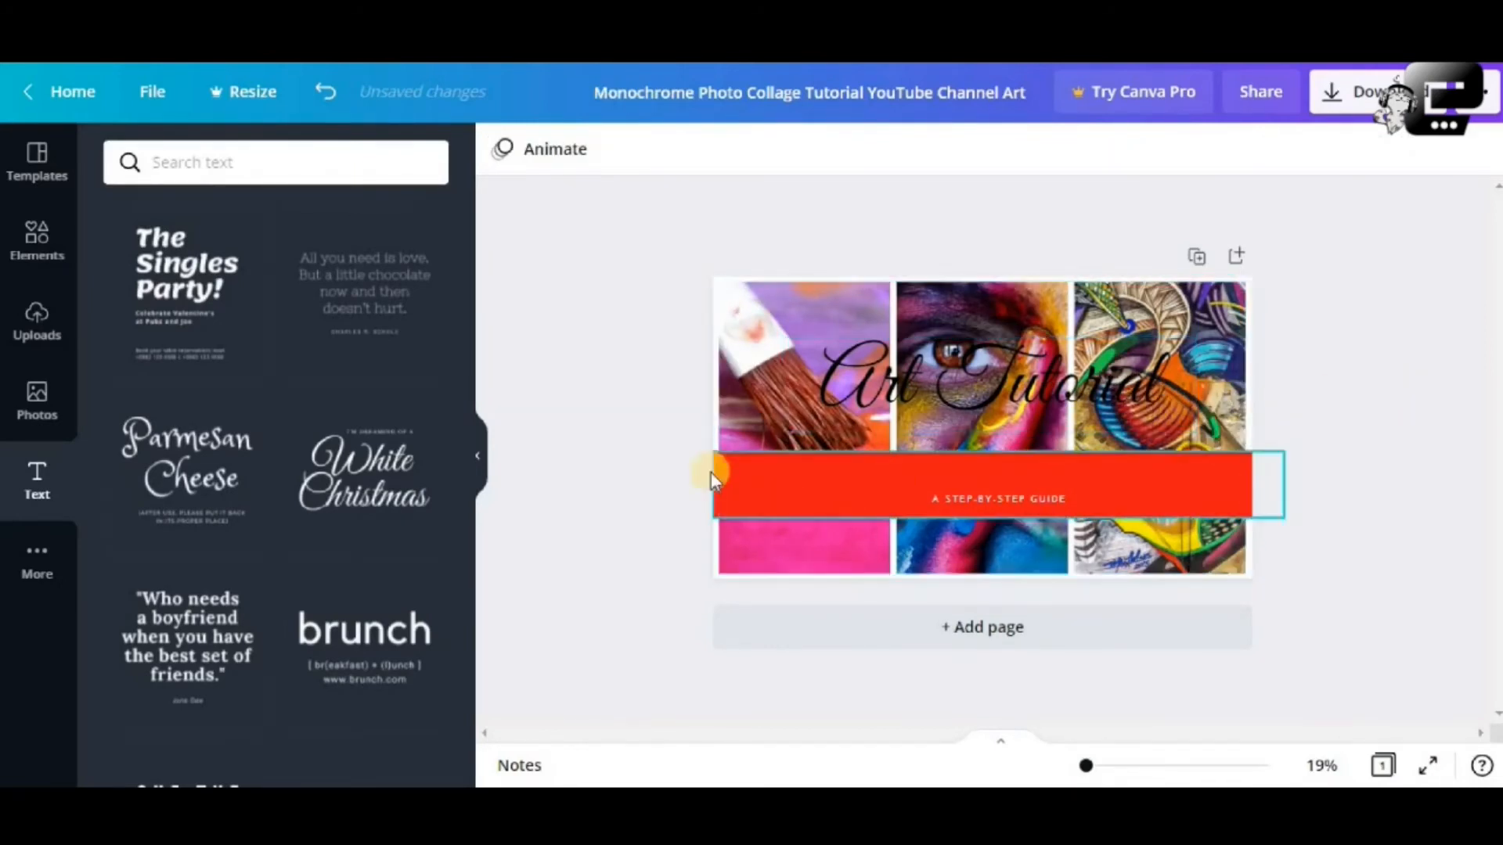
pyautogui.moveTo(958, 408); pyautogui.dragTo(960, 454)
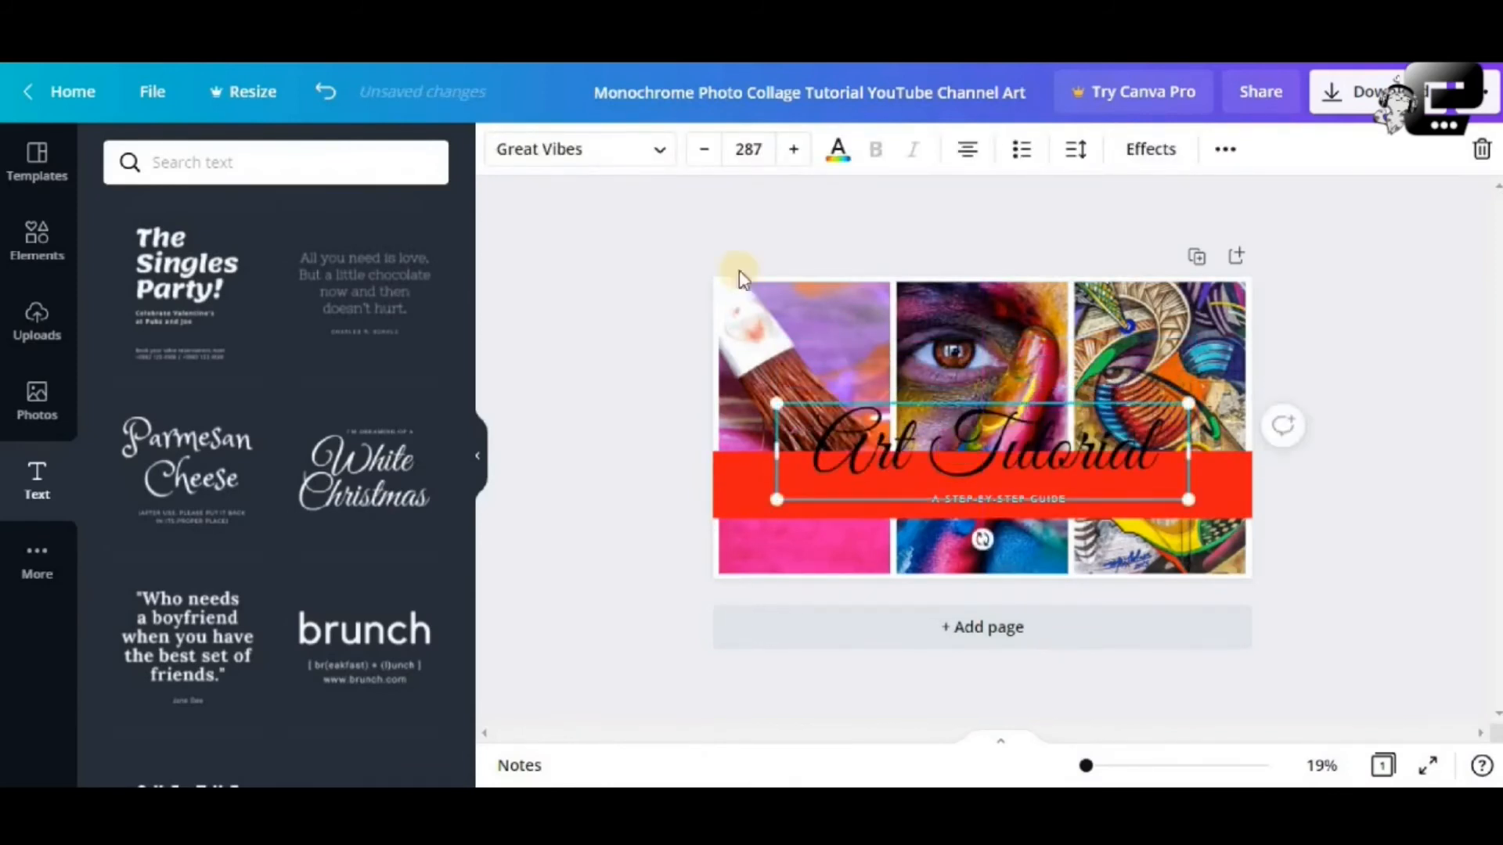
# Try orange, yellow, green and turquoise, then make the Art Tutorial heading light grey
pyautogui.click(842, 152)
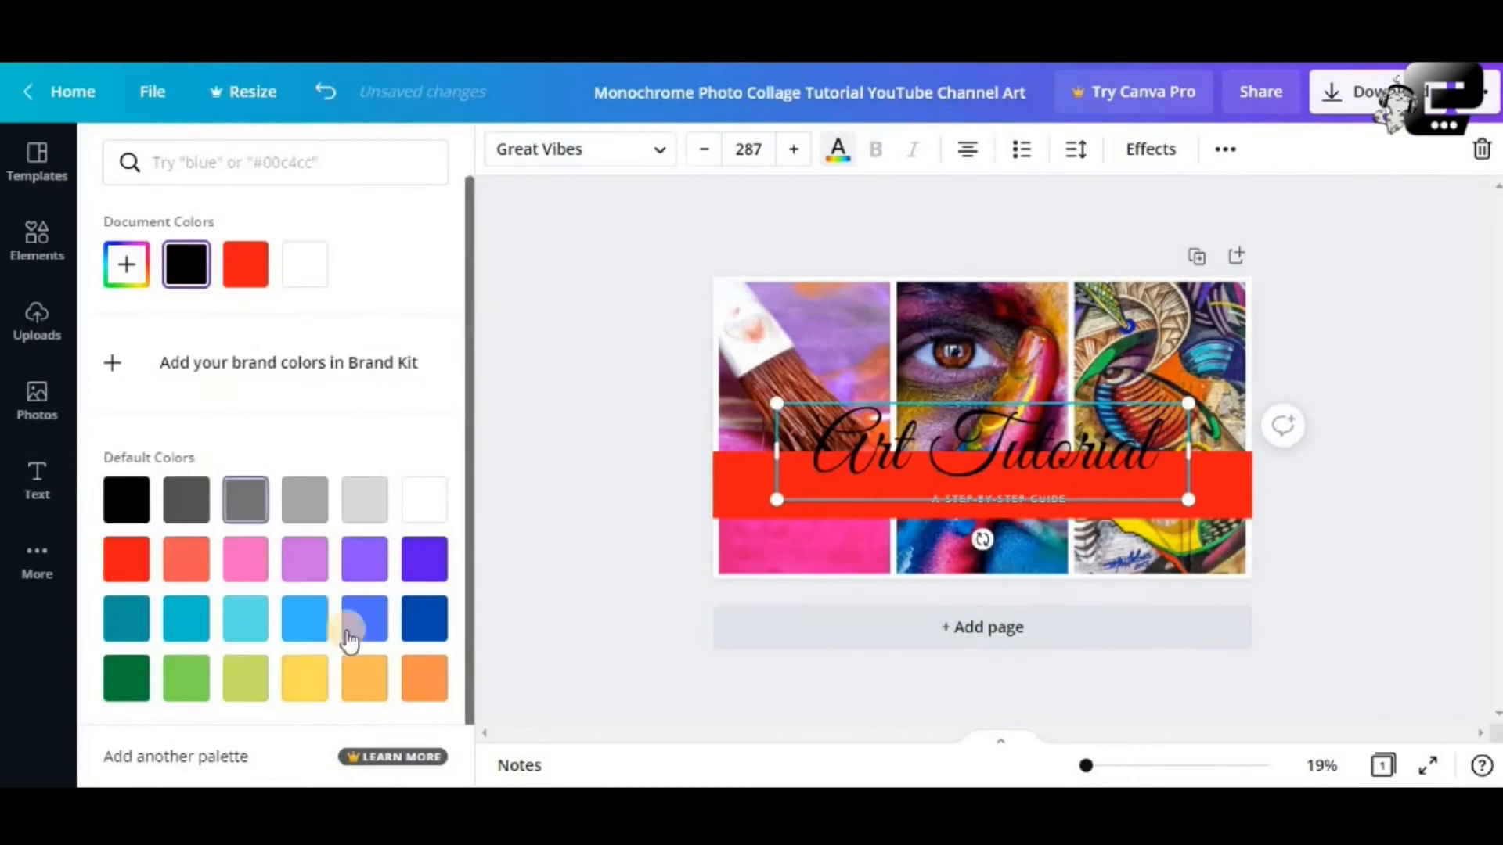
pyautogui.click(367, 687)
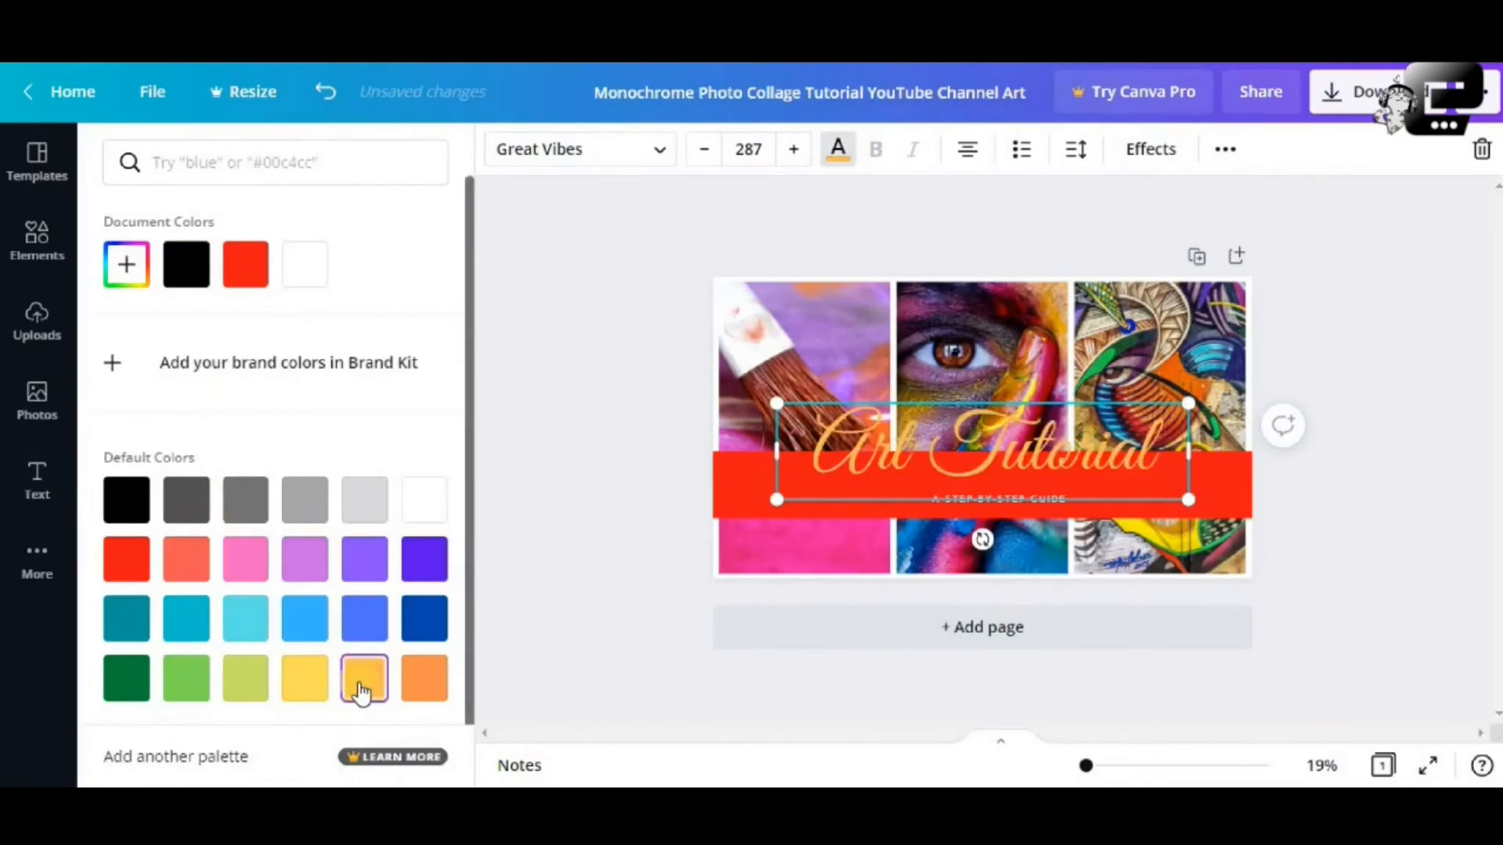
pyautogui.click(302, 679)
pyautogui.click(205, 678)
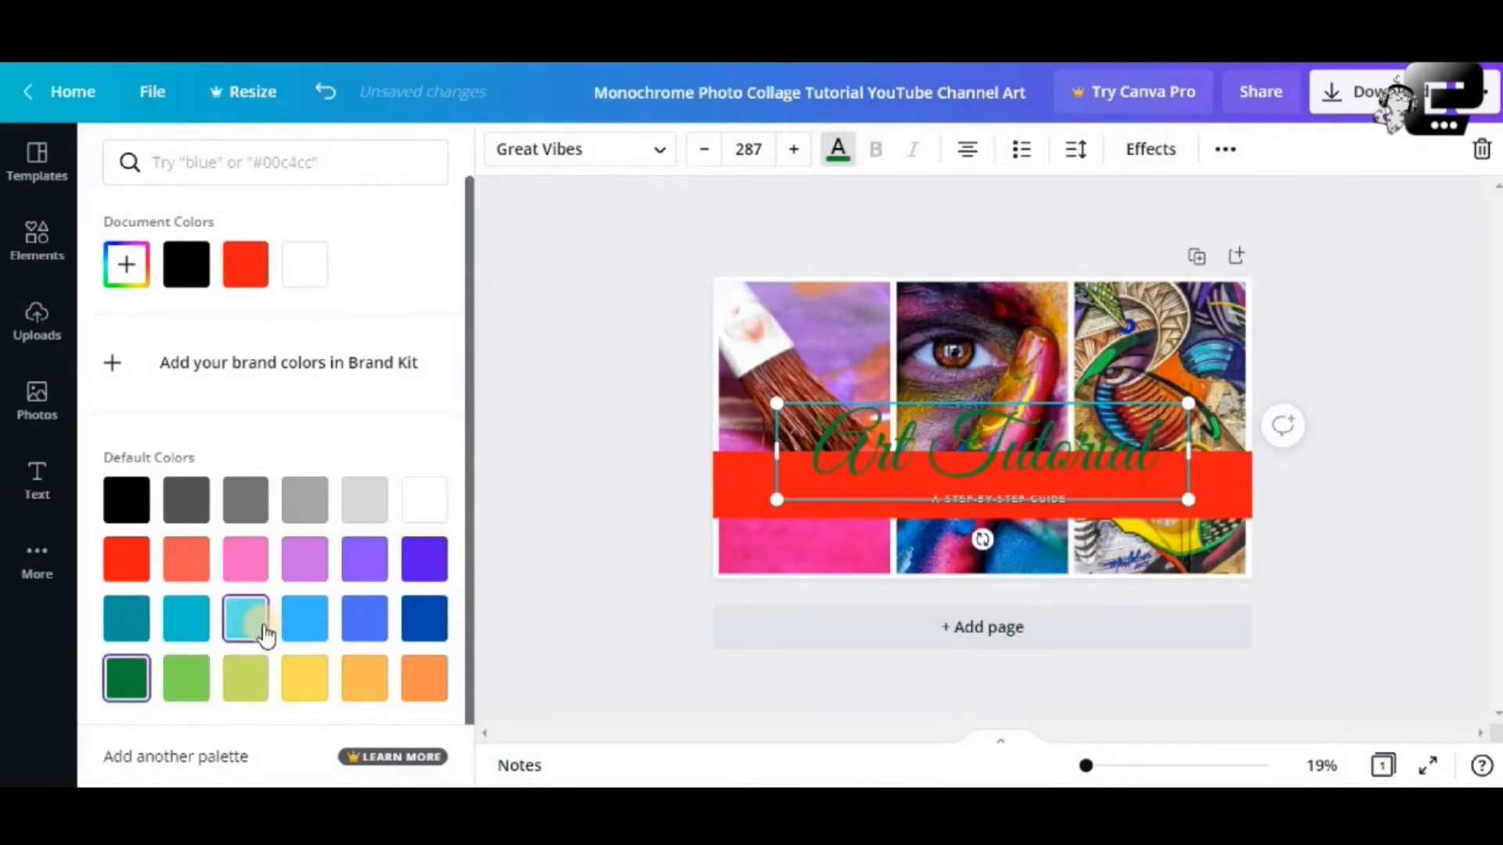
pyautogui.click(258, 623)
pyautogui.click(354, 507)
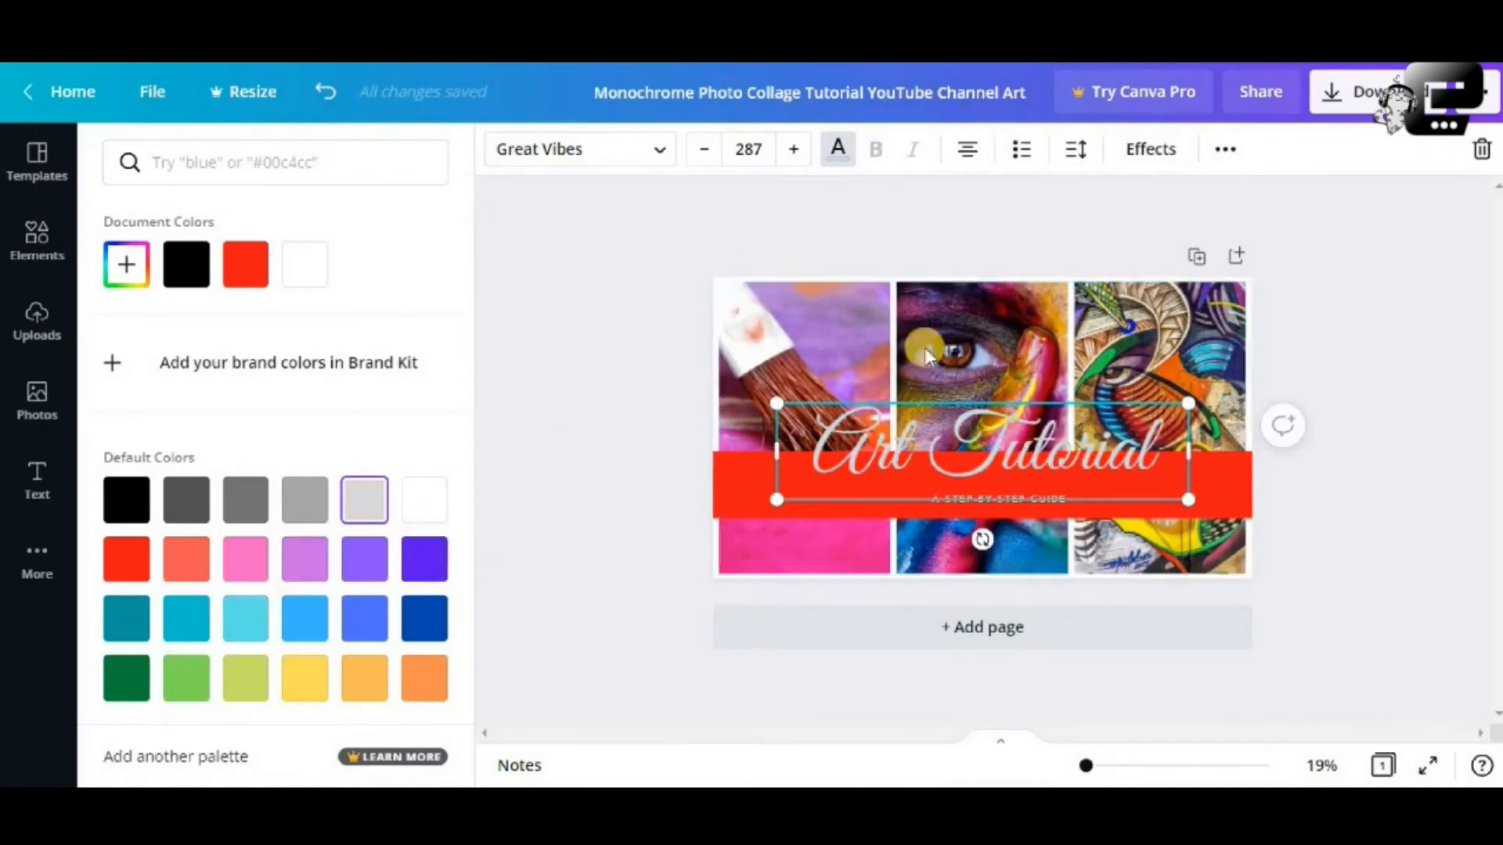
pyautogui.doubleClick(980, 464)
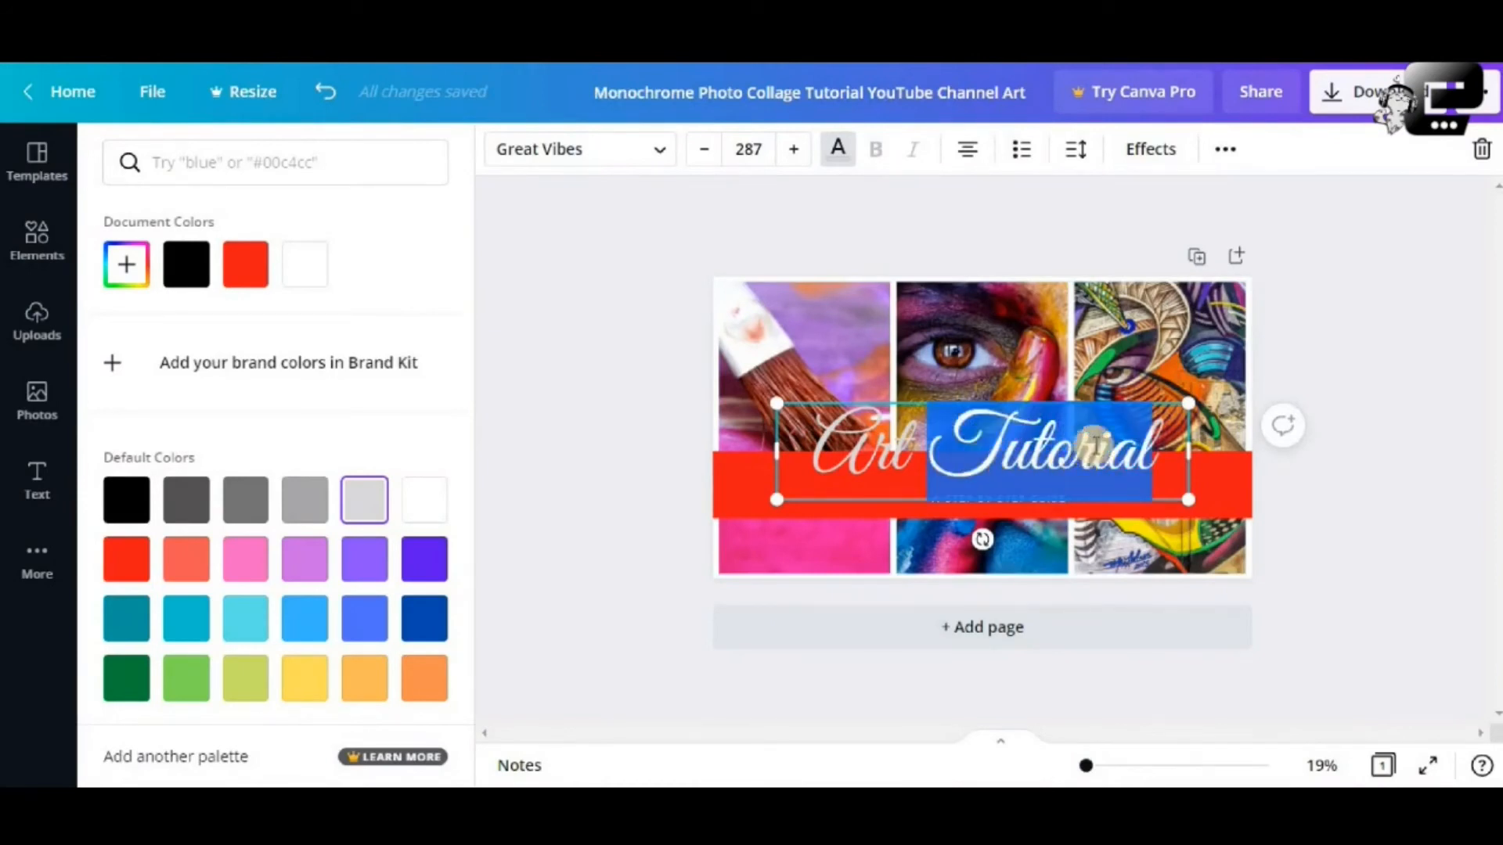
# Give the heading a Lift shadow and a Curve shape, after trying Splice and Echo
pyautogui.click(1148, 152)
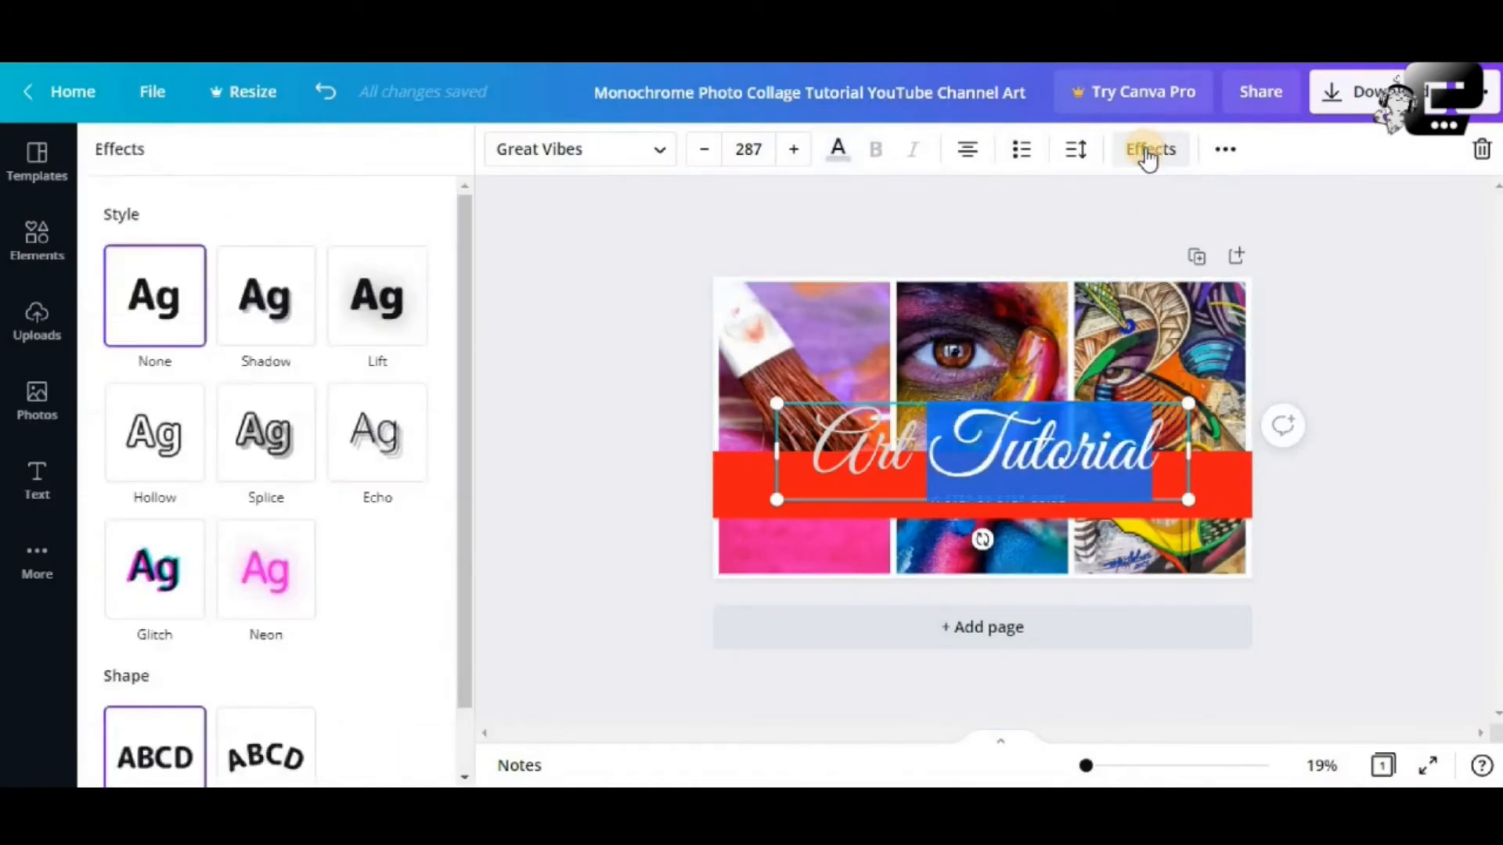
pyautogui.click(276, 443)
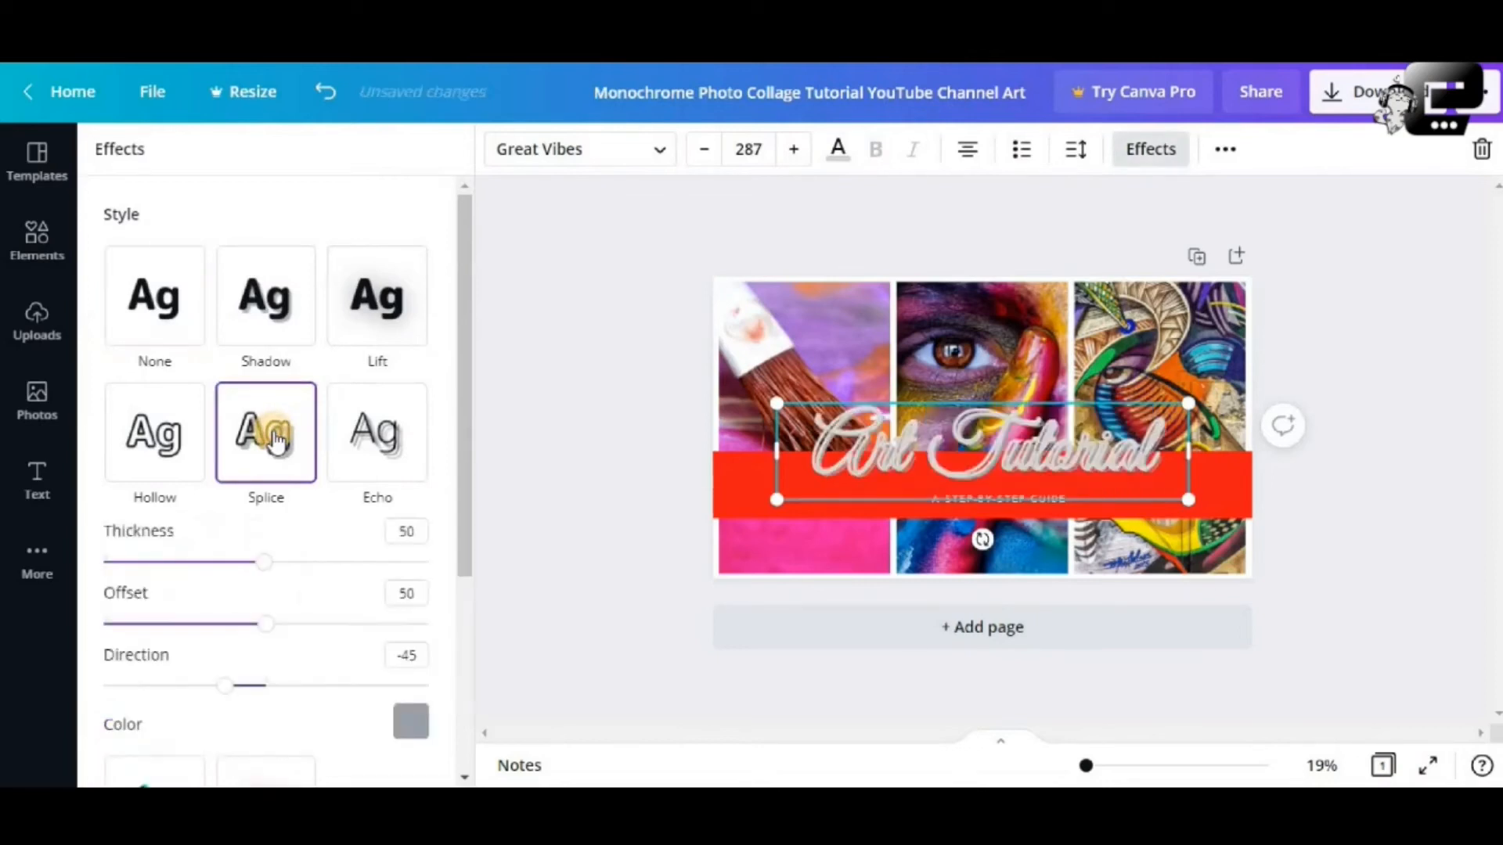
pyautogui.click(375, 448)
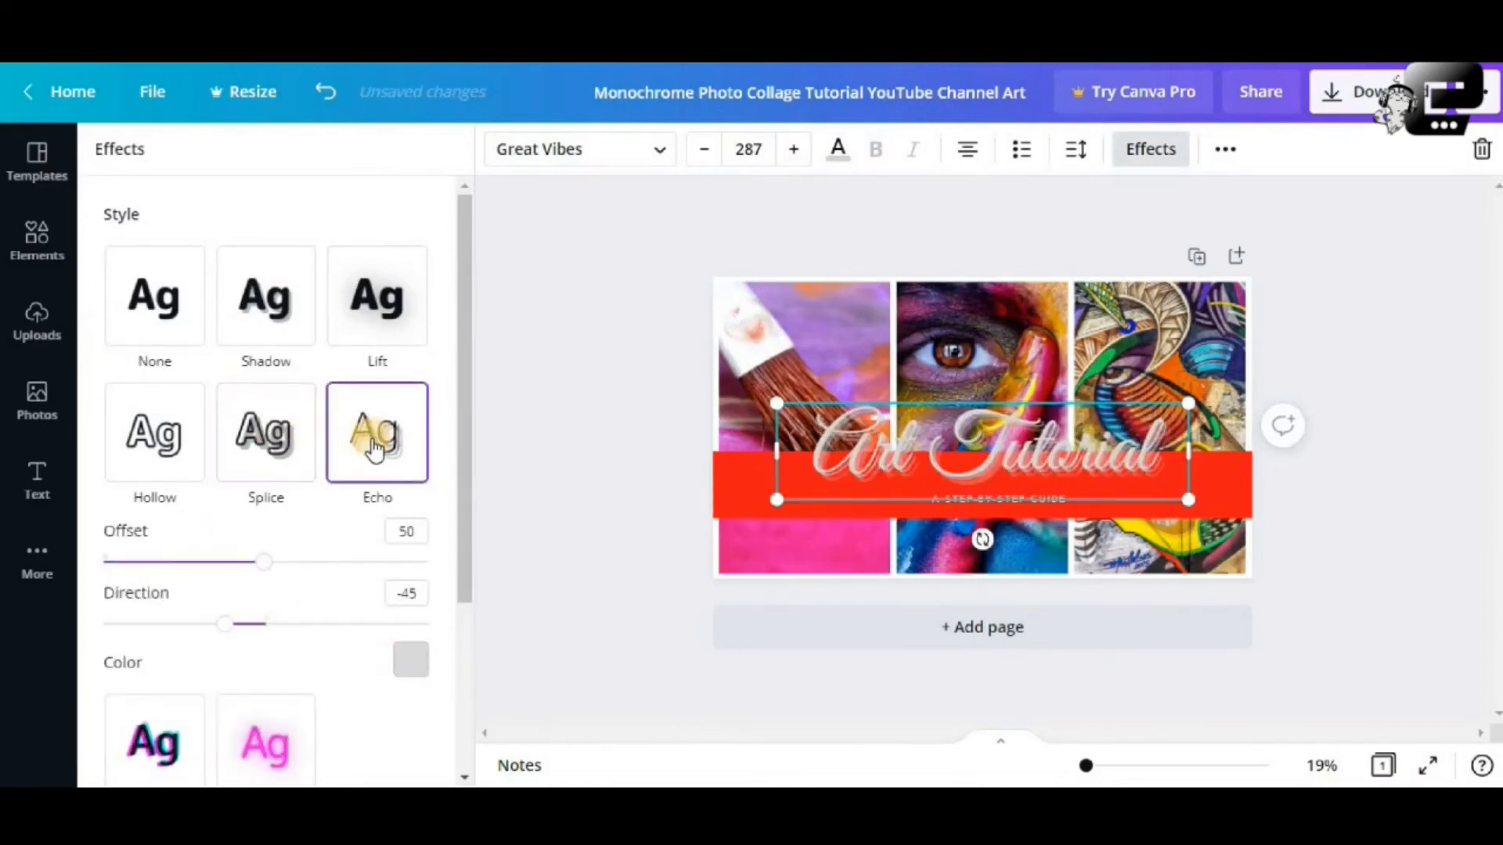
pyautogui.click(389, 326)
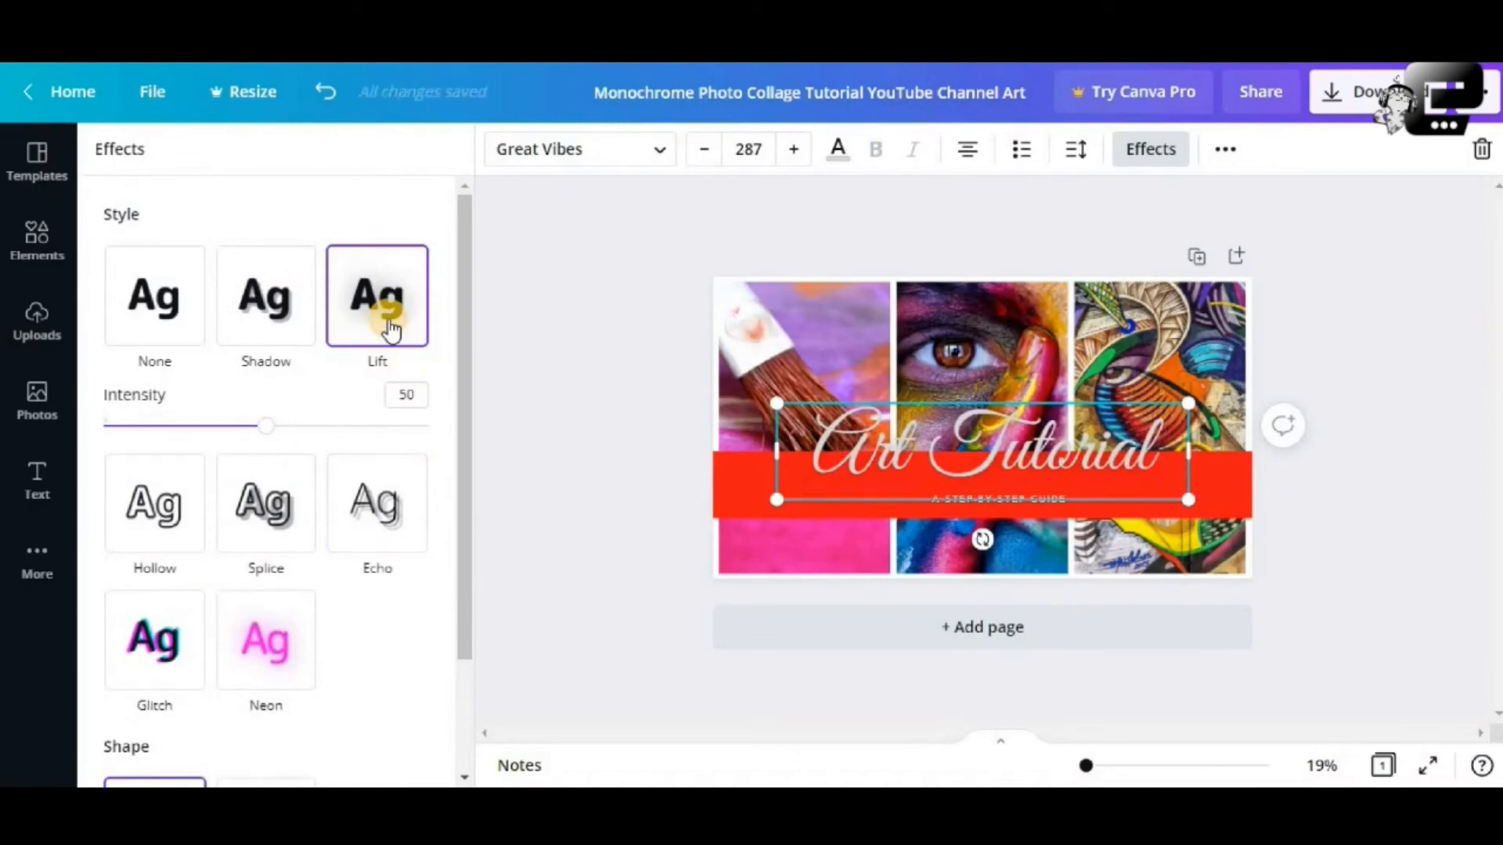
pyautogui.scroll(-2, 250, 505)
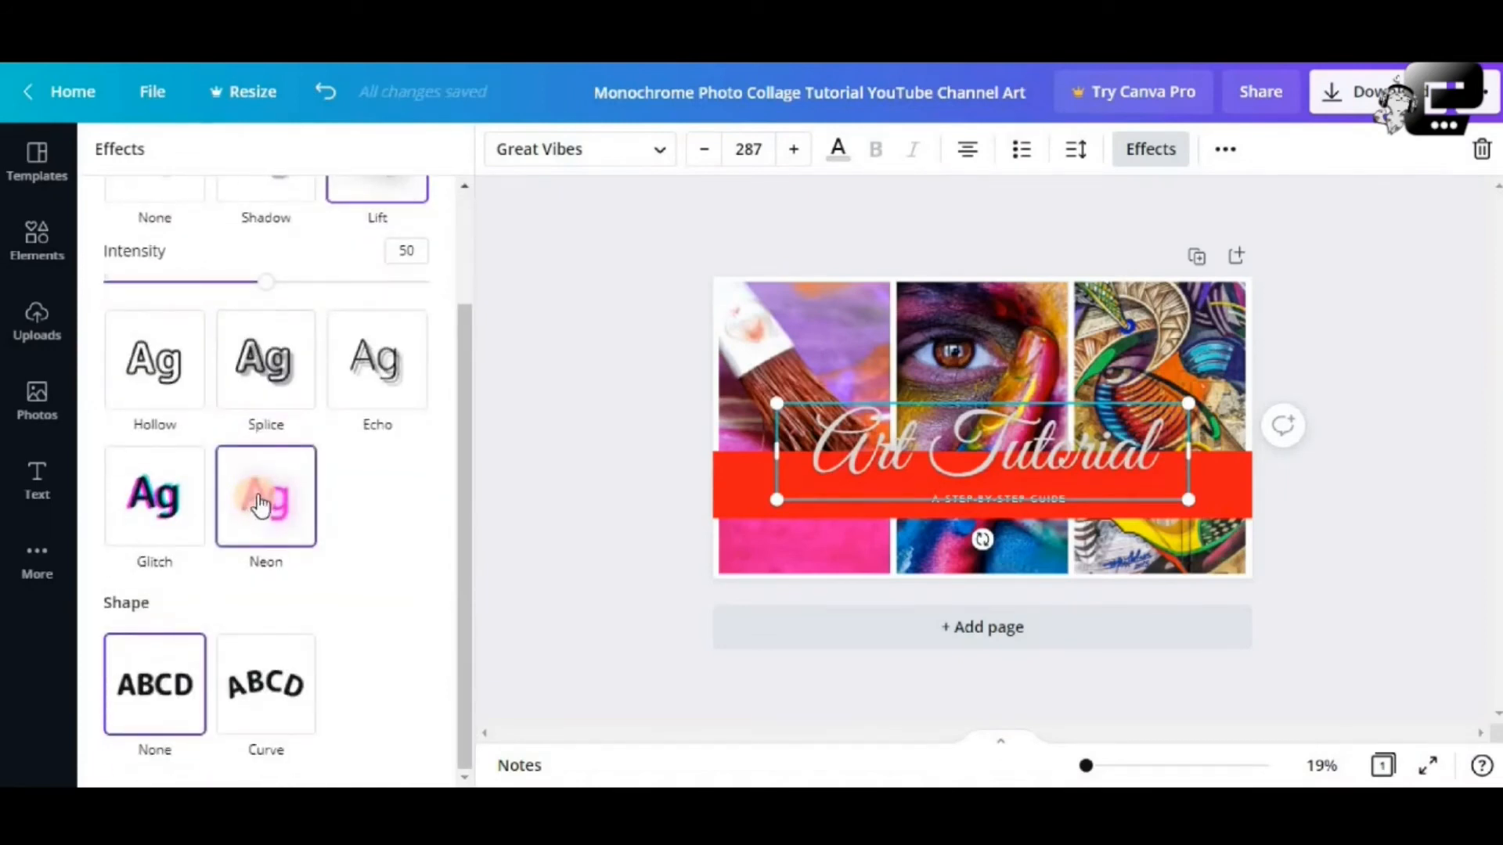
pyautogui.click(274, 673)
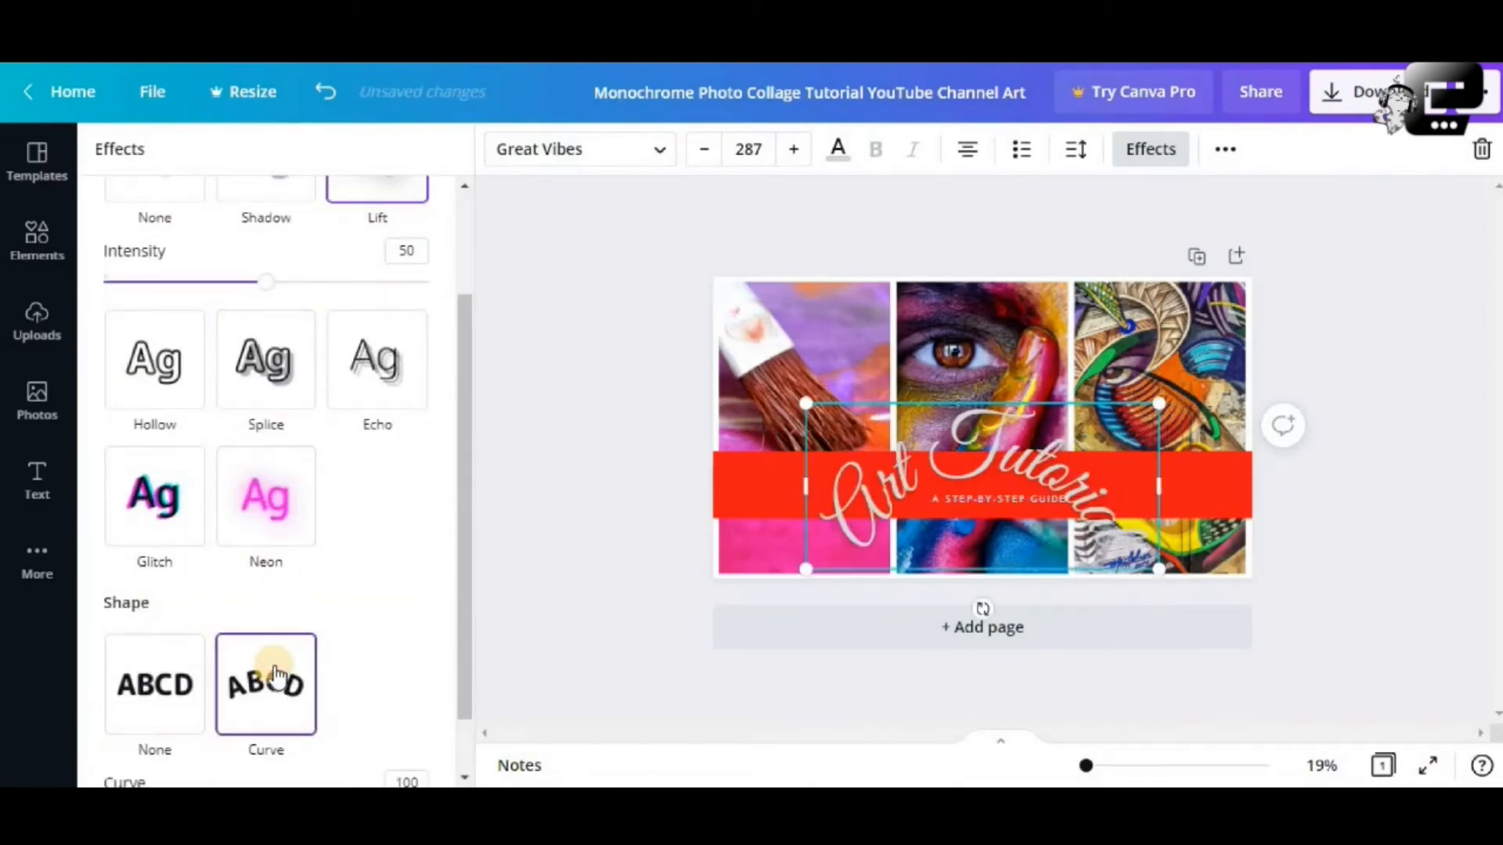
# Enlarge the curved heading and reposition it up and right across the collage
pyautogui.moveTo(809, 573); pyautogui.dragTo(624, 605)
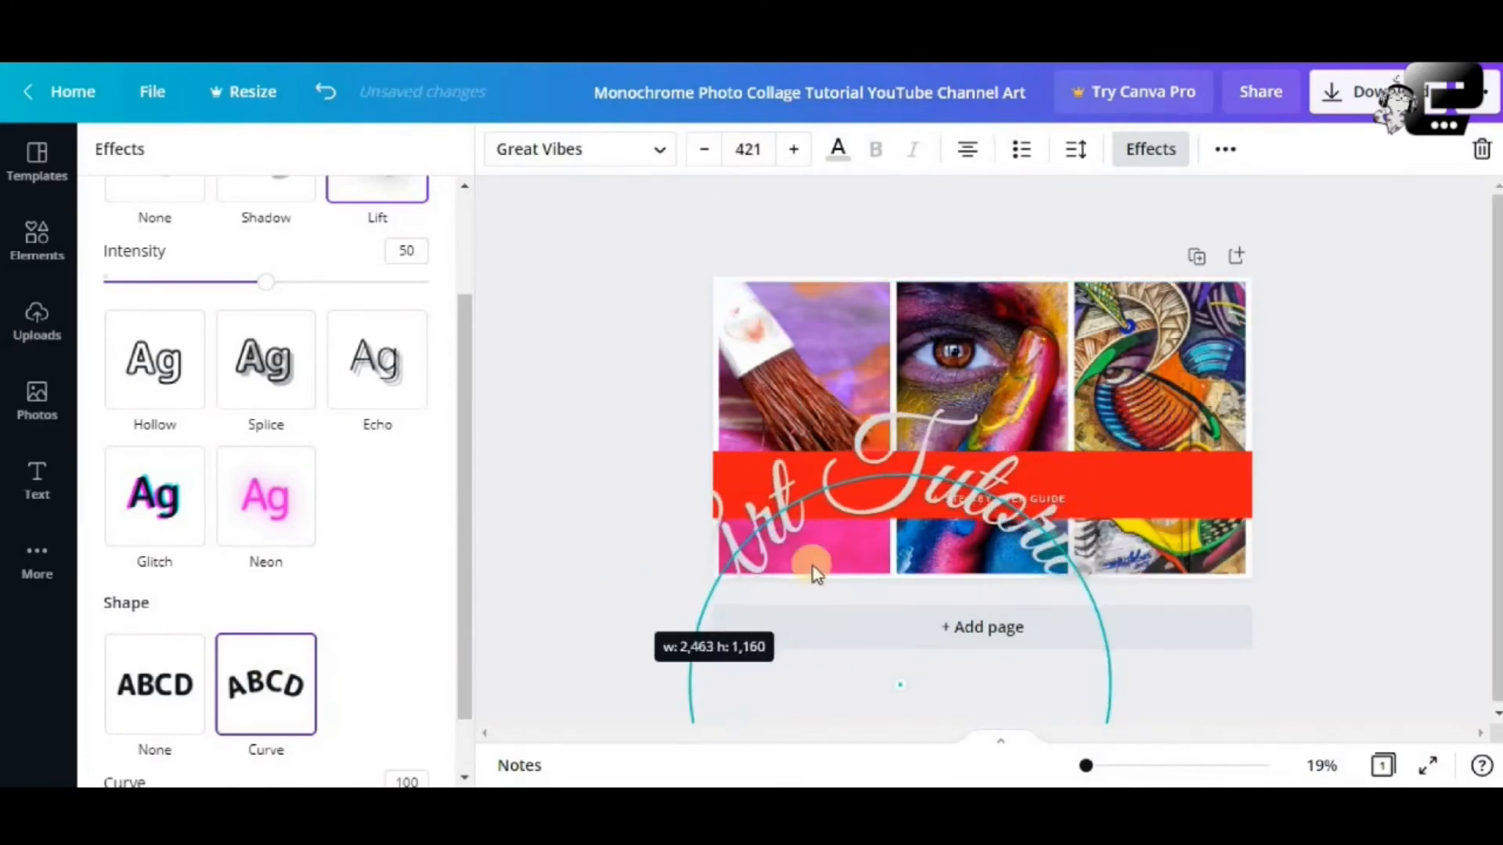
pyautogui.moveTo(902, 473); pyautogui.dragTo(988, 372)
pyautogui.click(1003, 377)
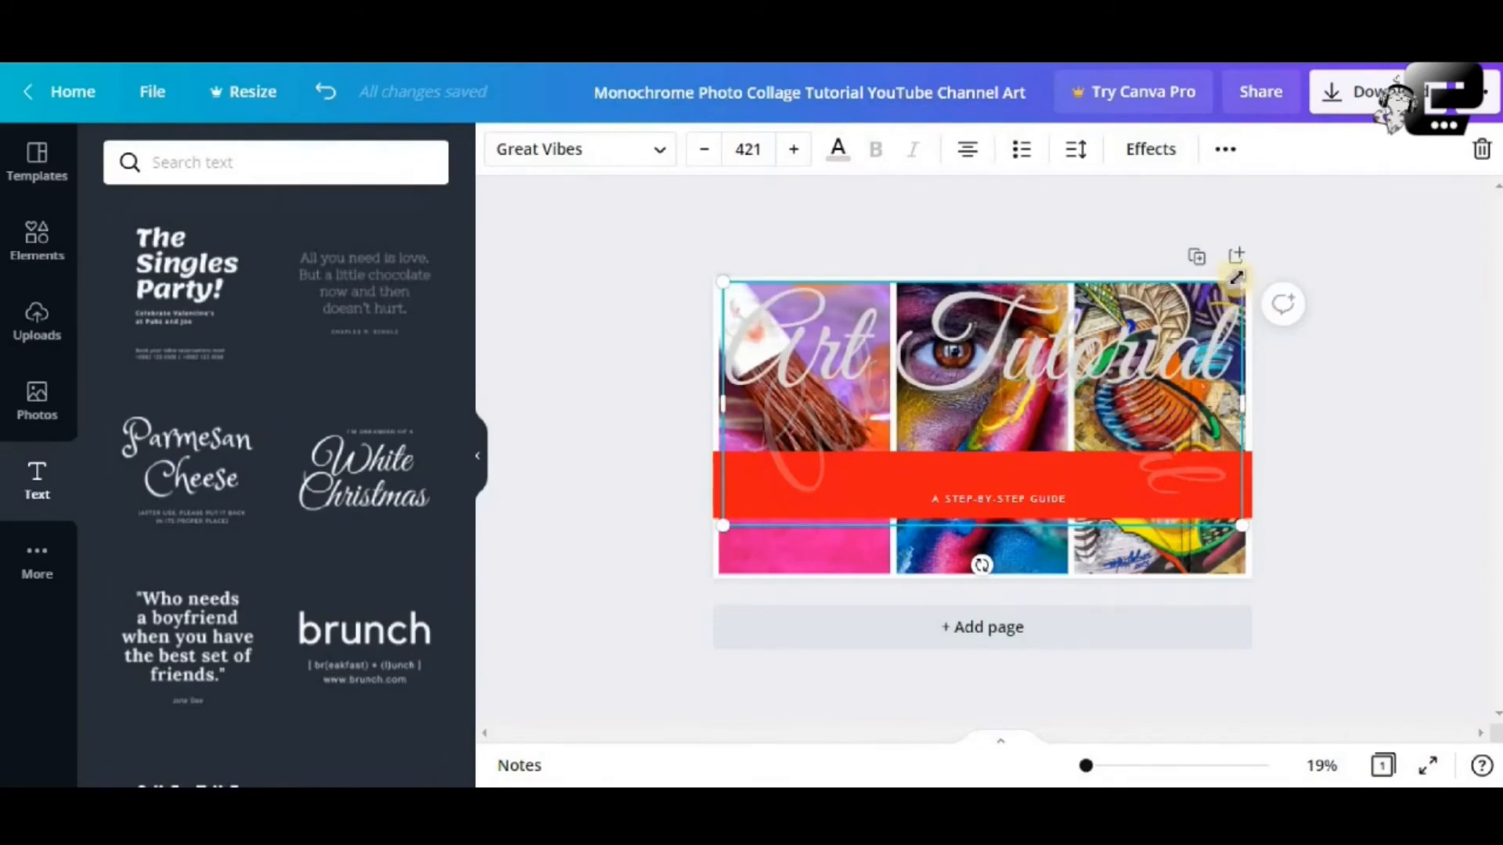
pyautogui.moveTo(1239, 284); pyautogui.dragTo(1167, 317)
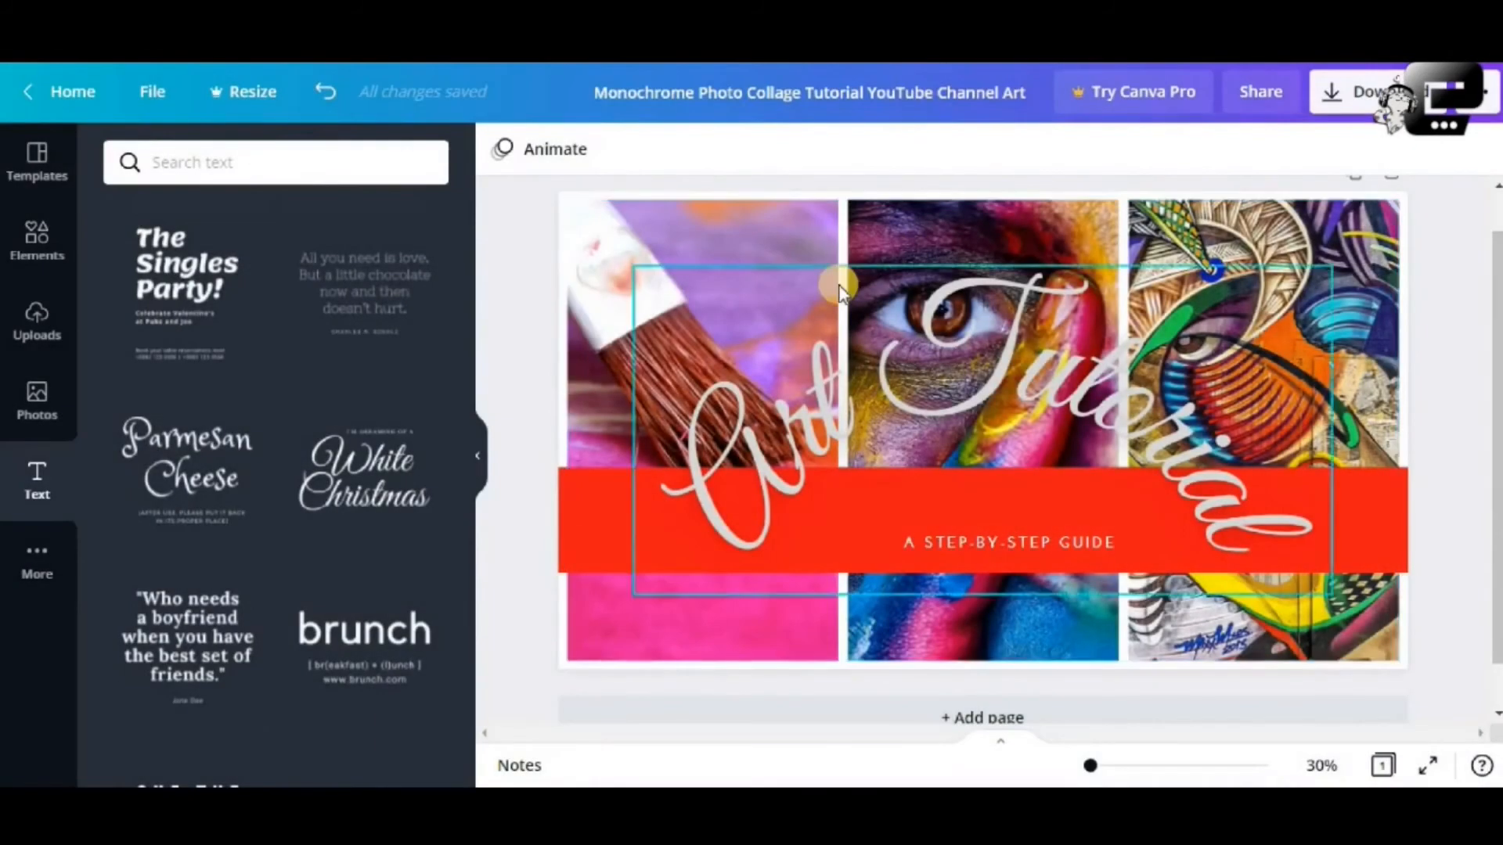
pyautogui.click(565, 197)
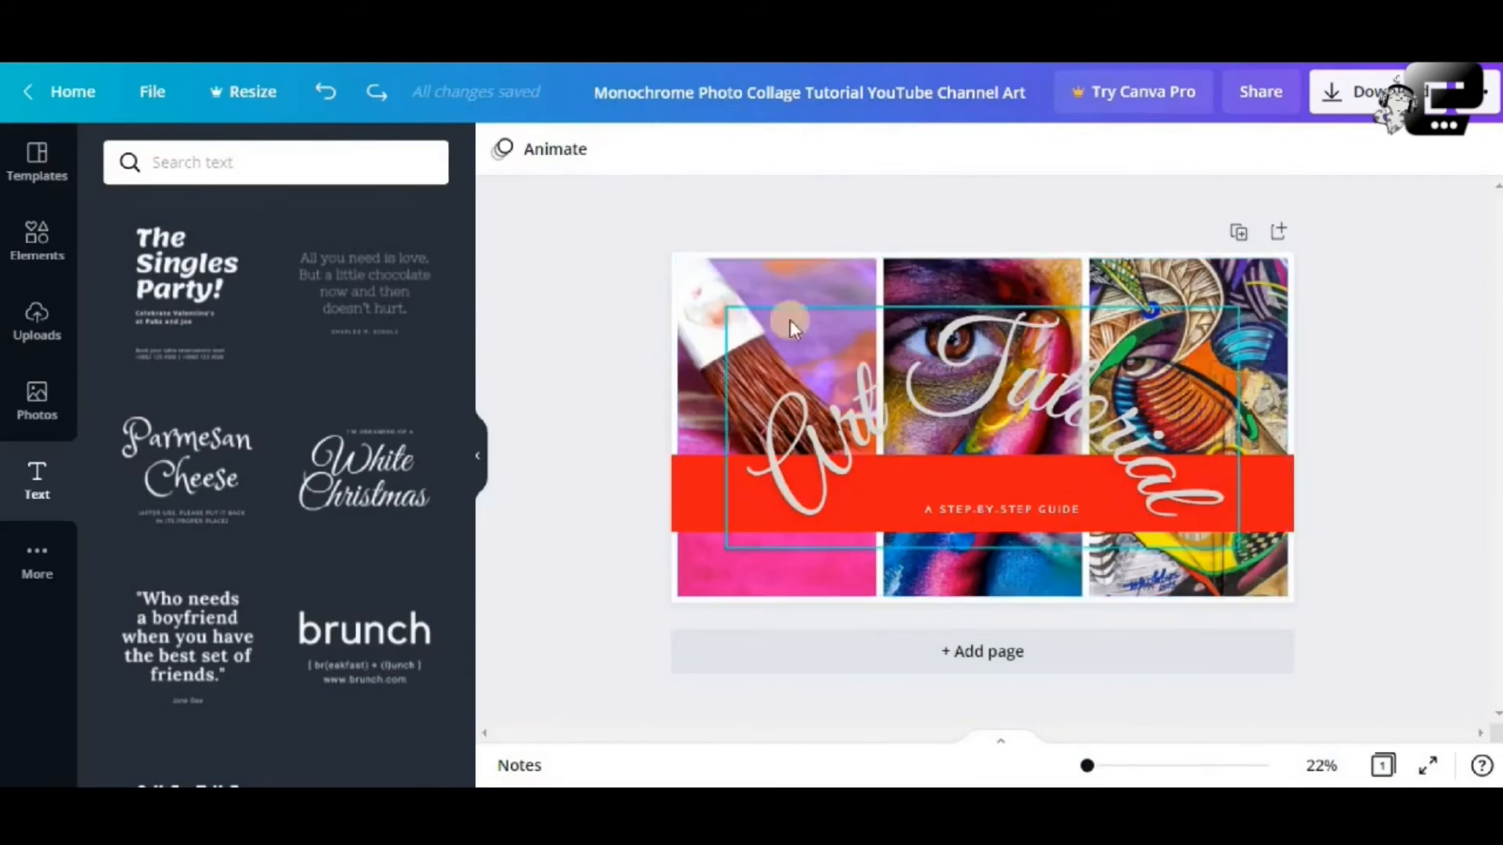
# Set the page background colour to black
pyautogui.click(699, 262)
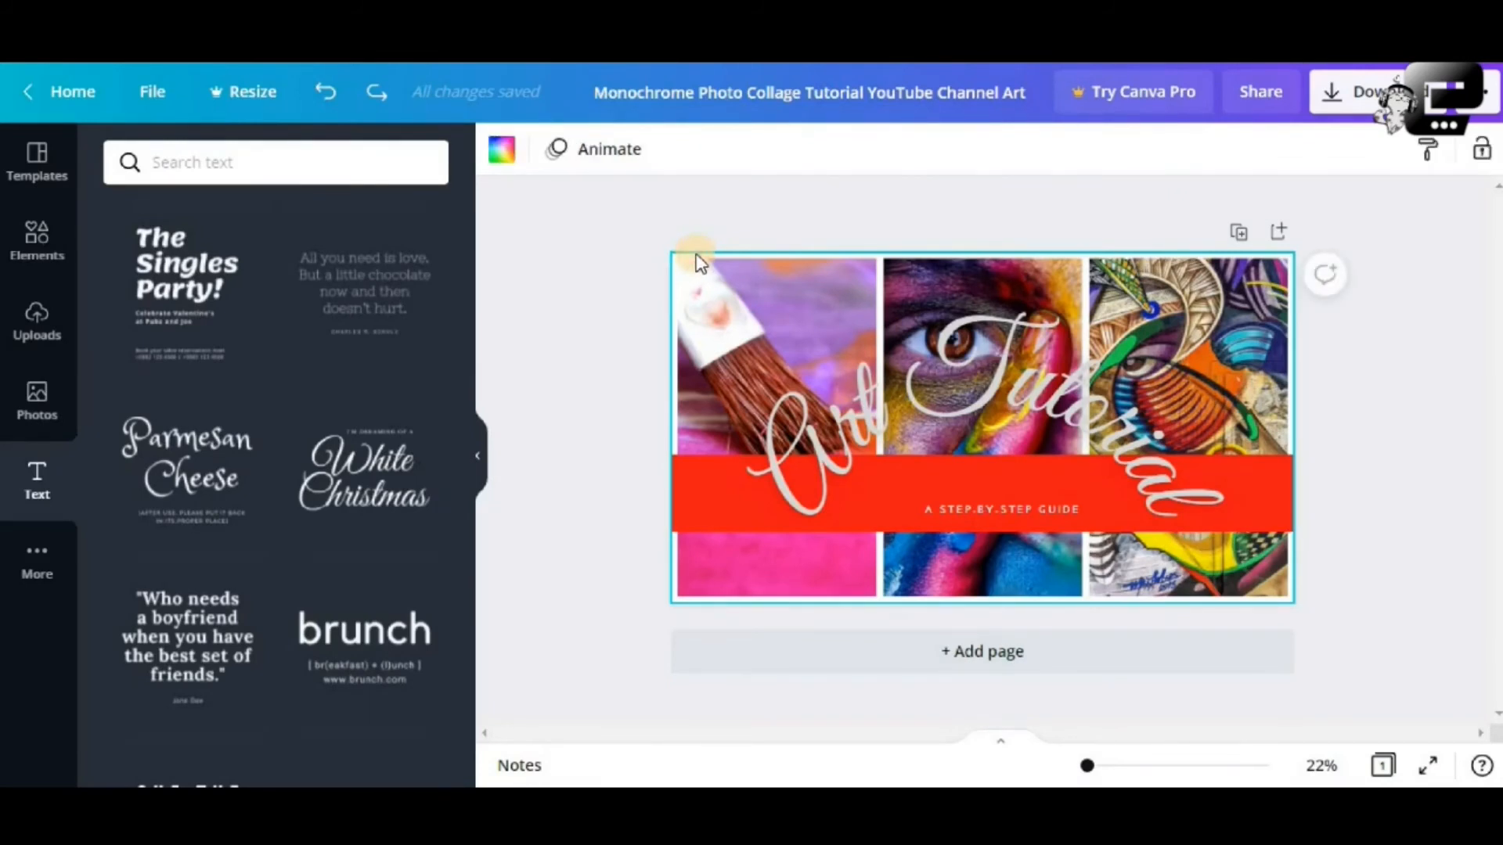
pyautogui.click(501, 151)
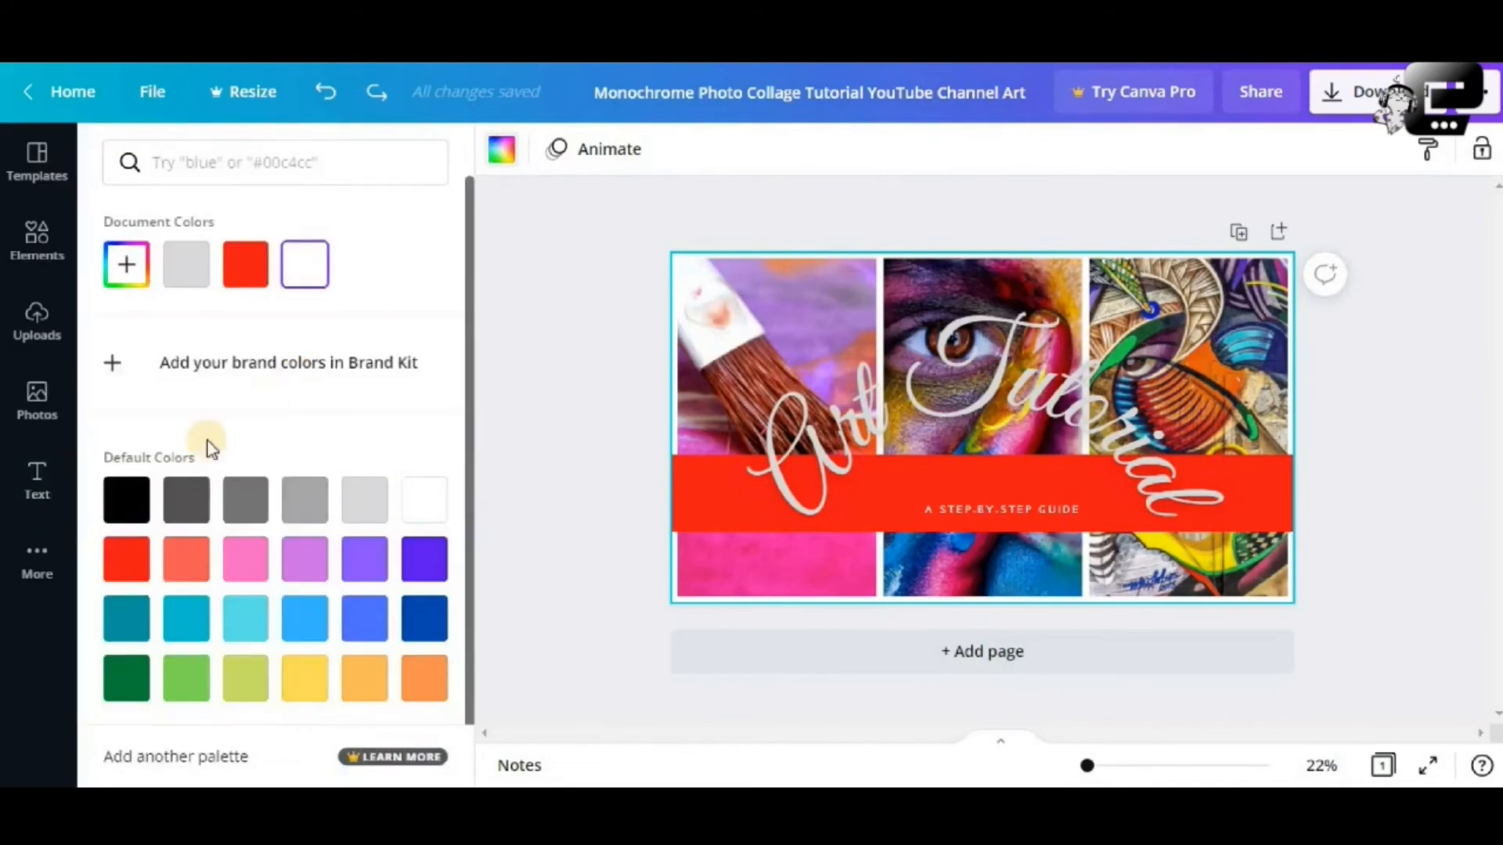
pyautogui.click(130, 508)
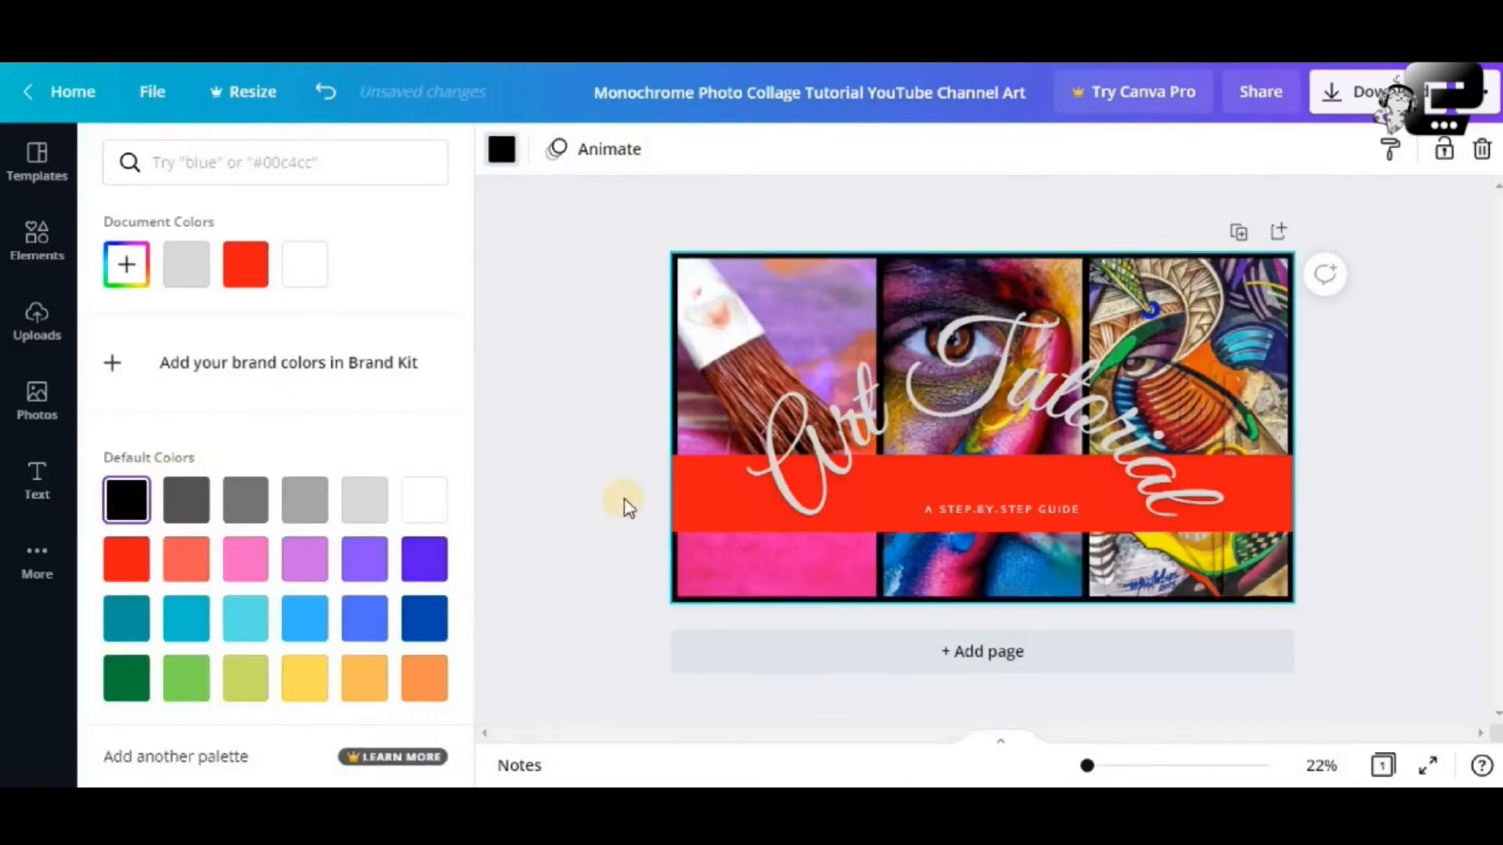
pyautogui.click(621, 510)
pyautogui.click(1364, 562)
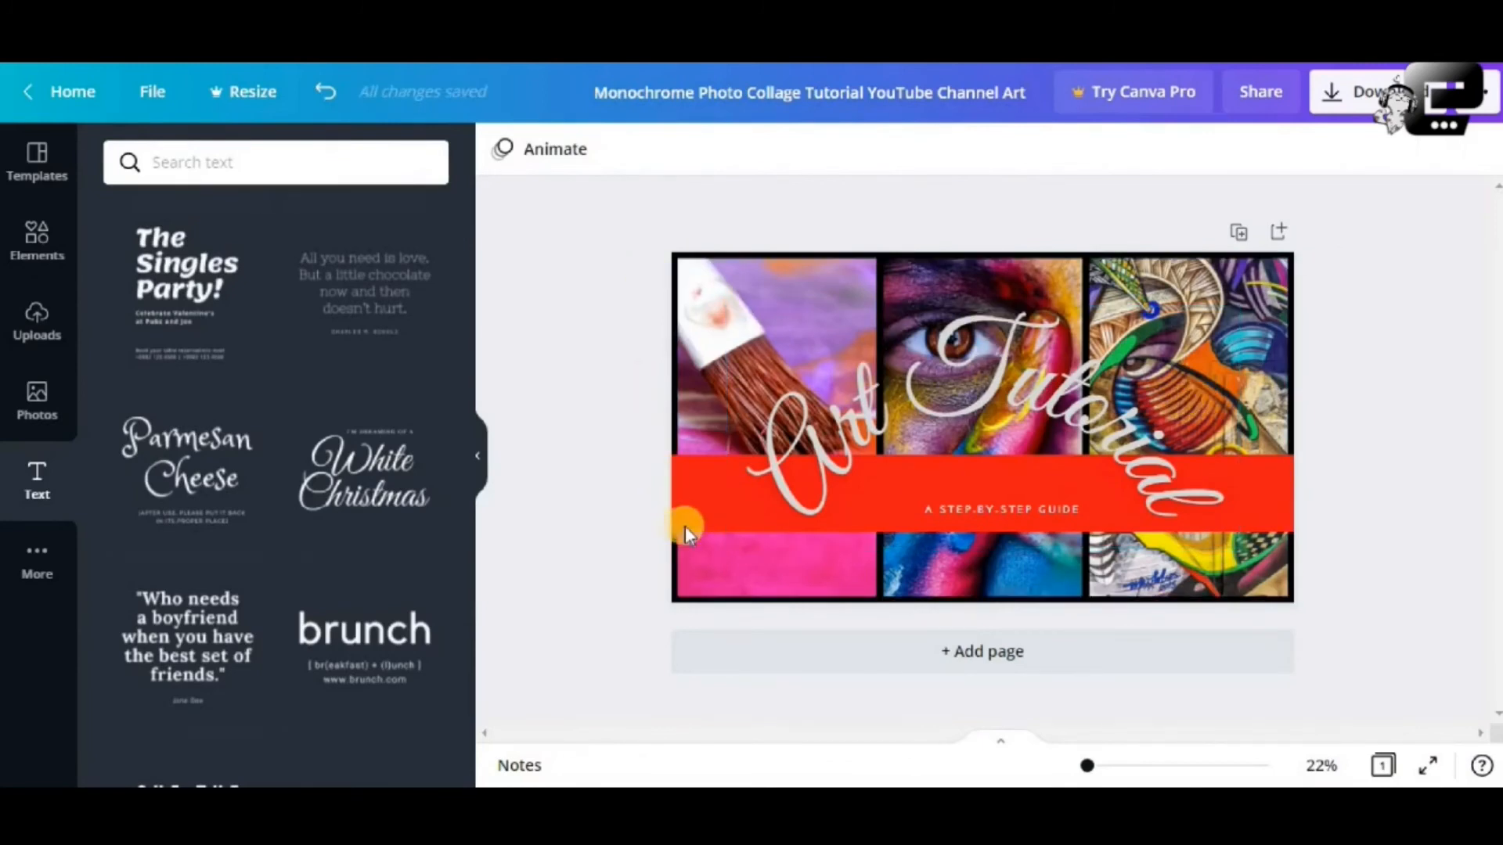
# Recolour the red banner band black
pyautogui.click(715, 505)
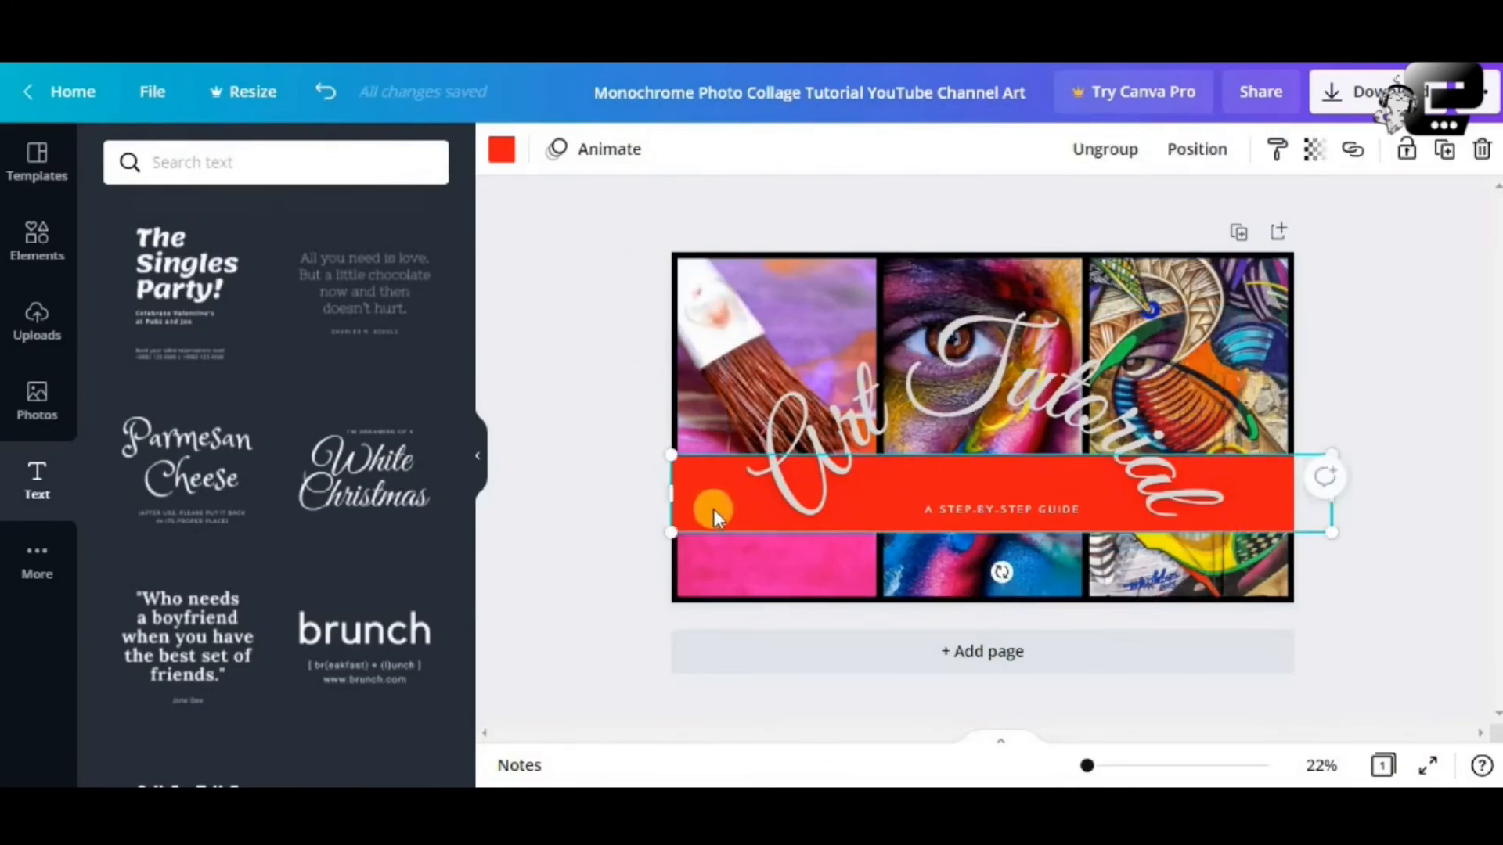
pyautogui.click(510, 154)
pyautogui.click(185, 264)
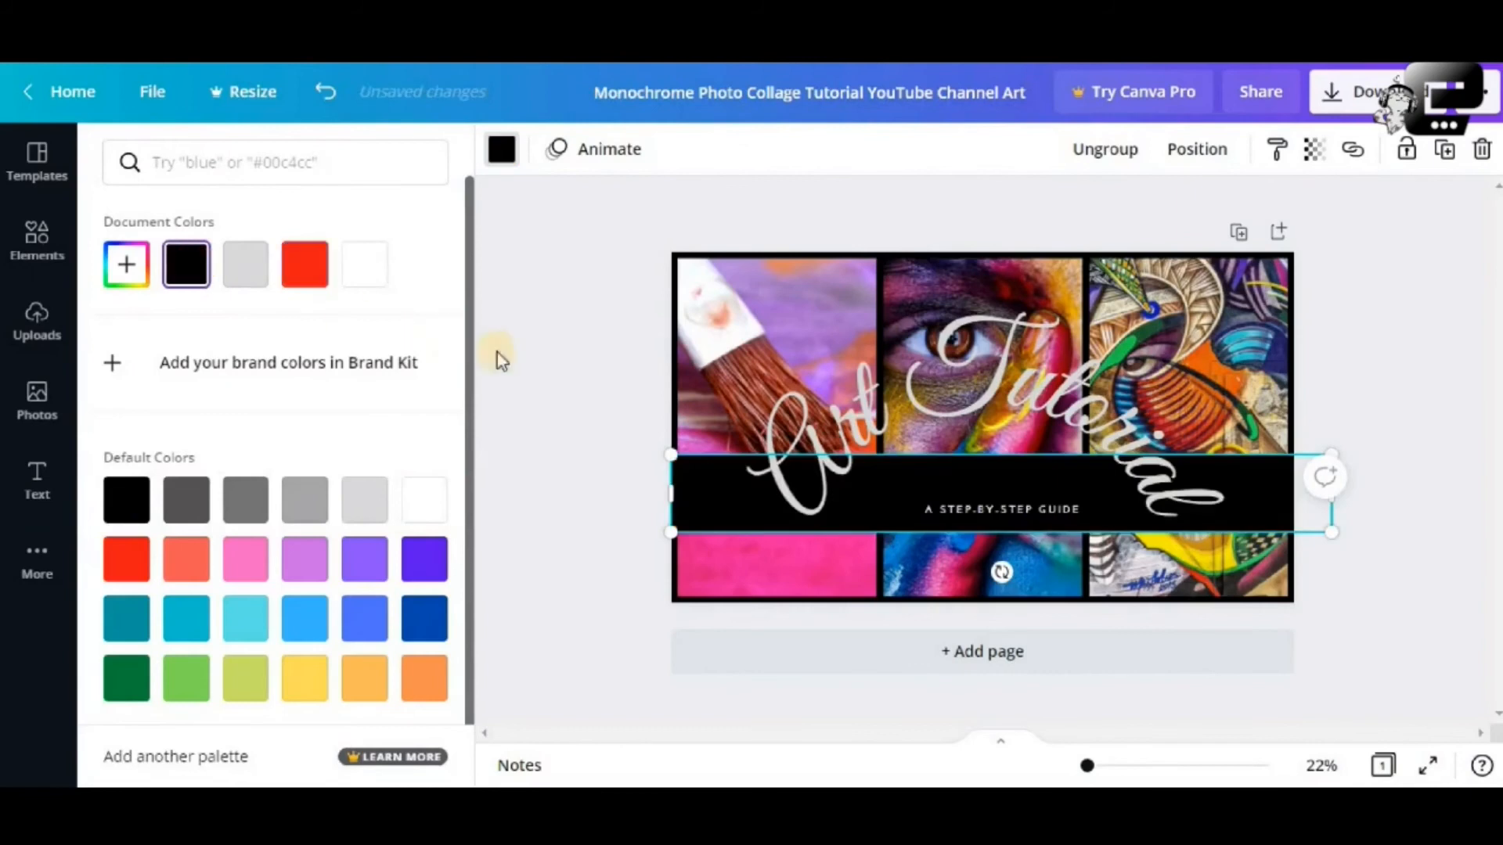
pyautogui.click(553, 369)
pyautogui.click(1440, 479)
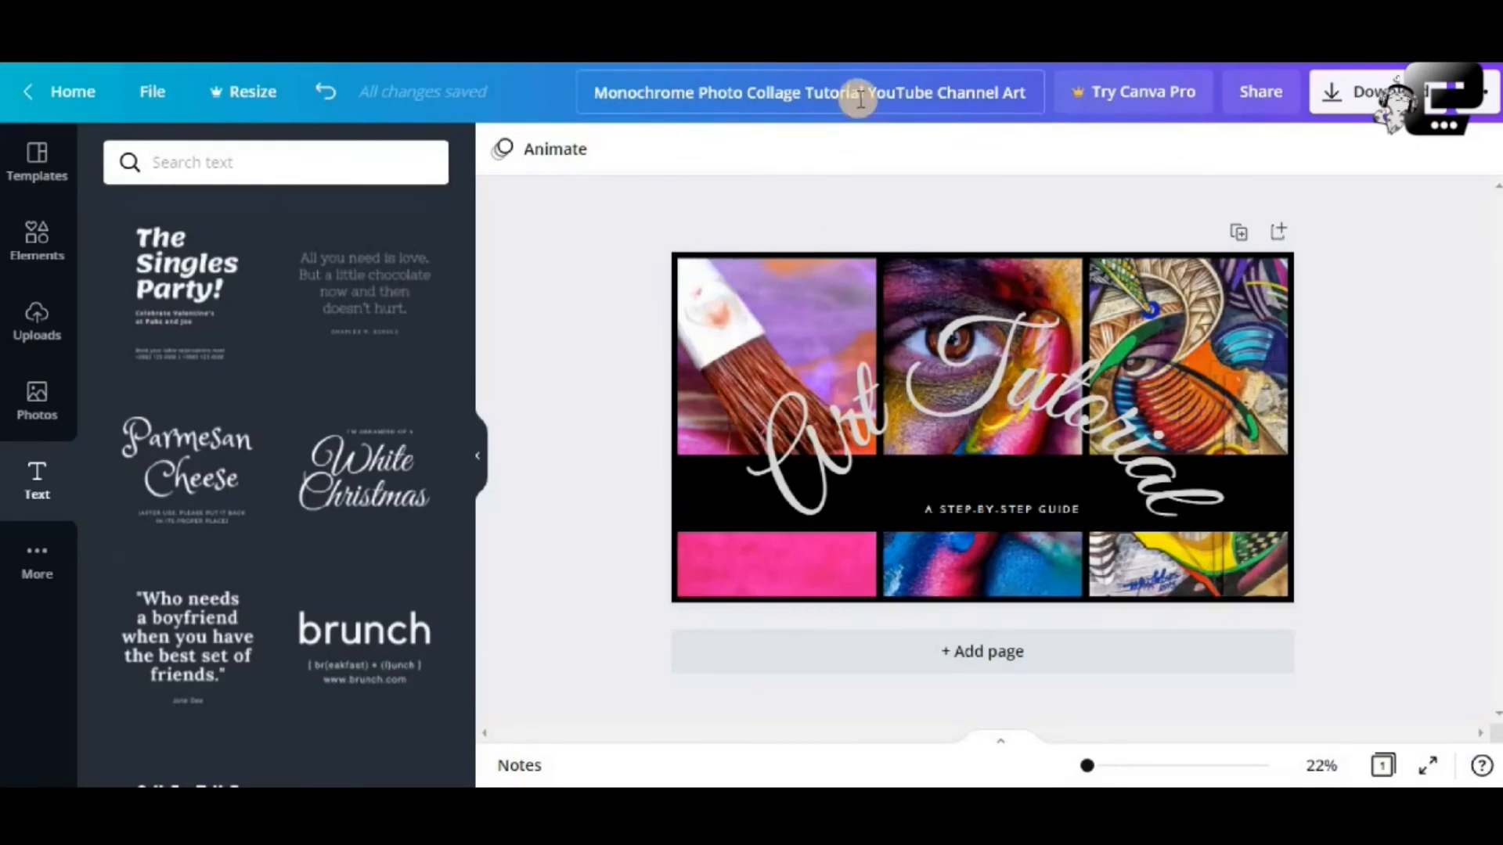
# Rename the design to 'art-youtube'
pyautogui.click(795, 97)
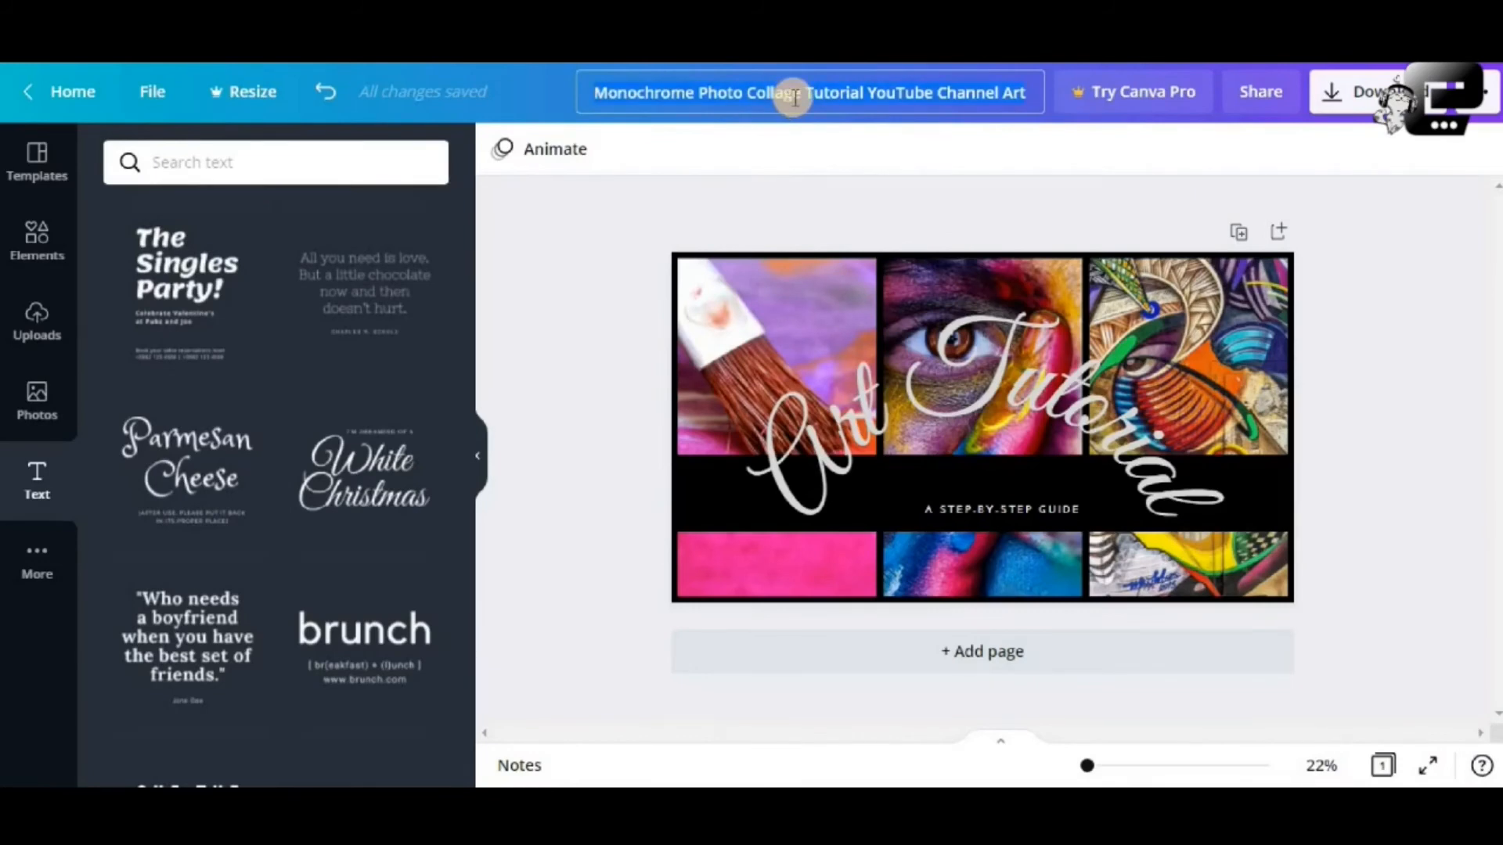
pyautogui.write('art')
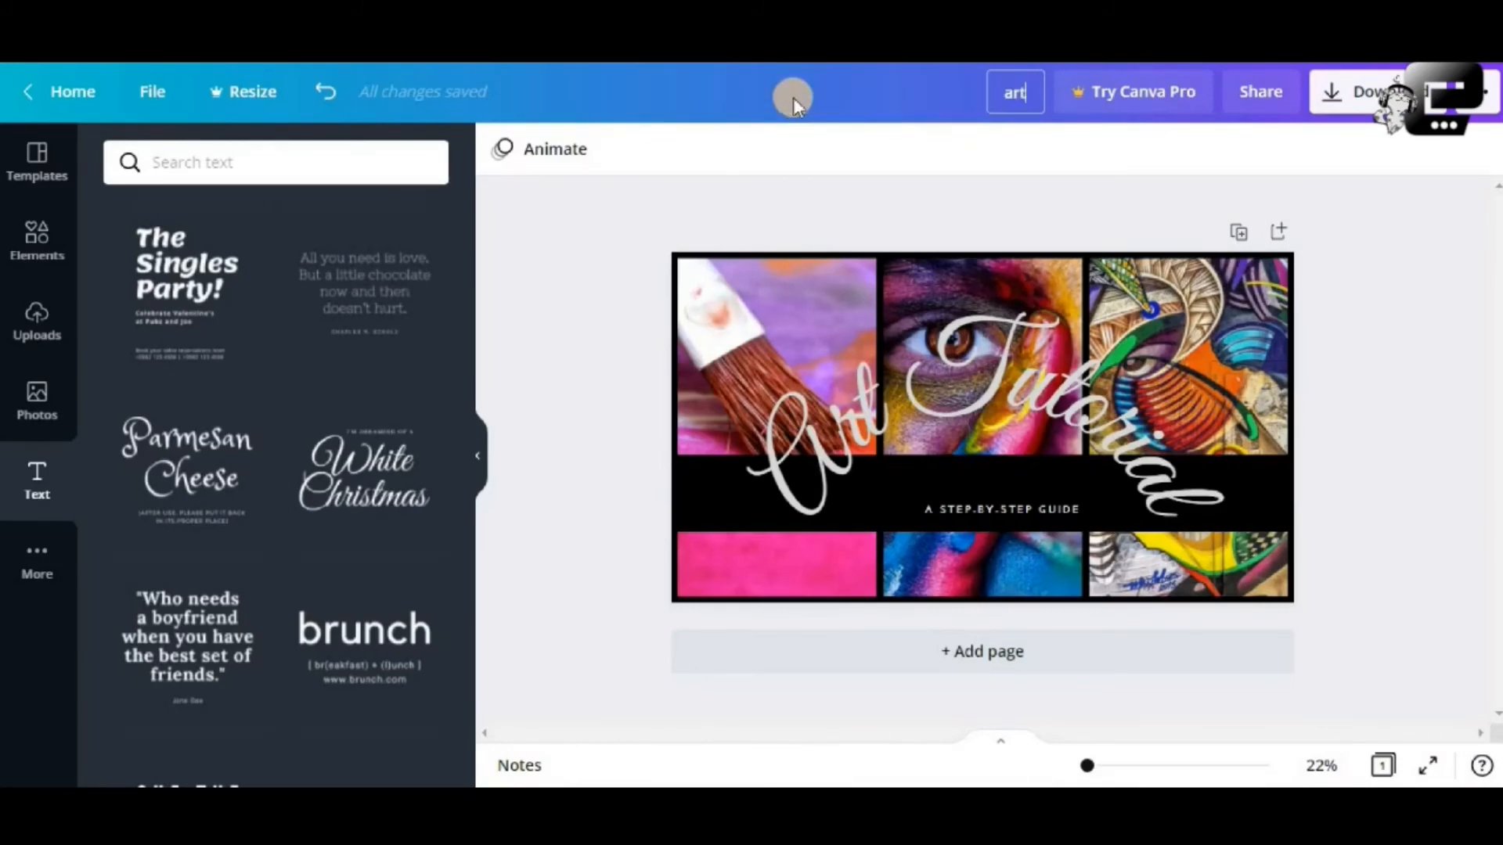
pyautogui.write('-youtube')
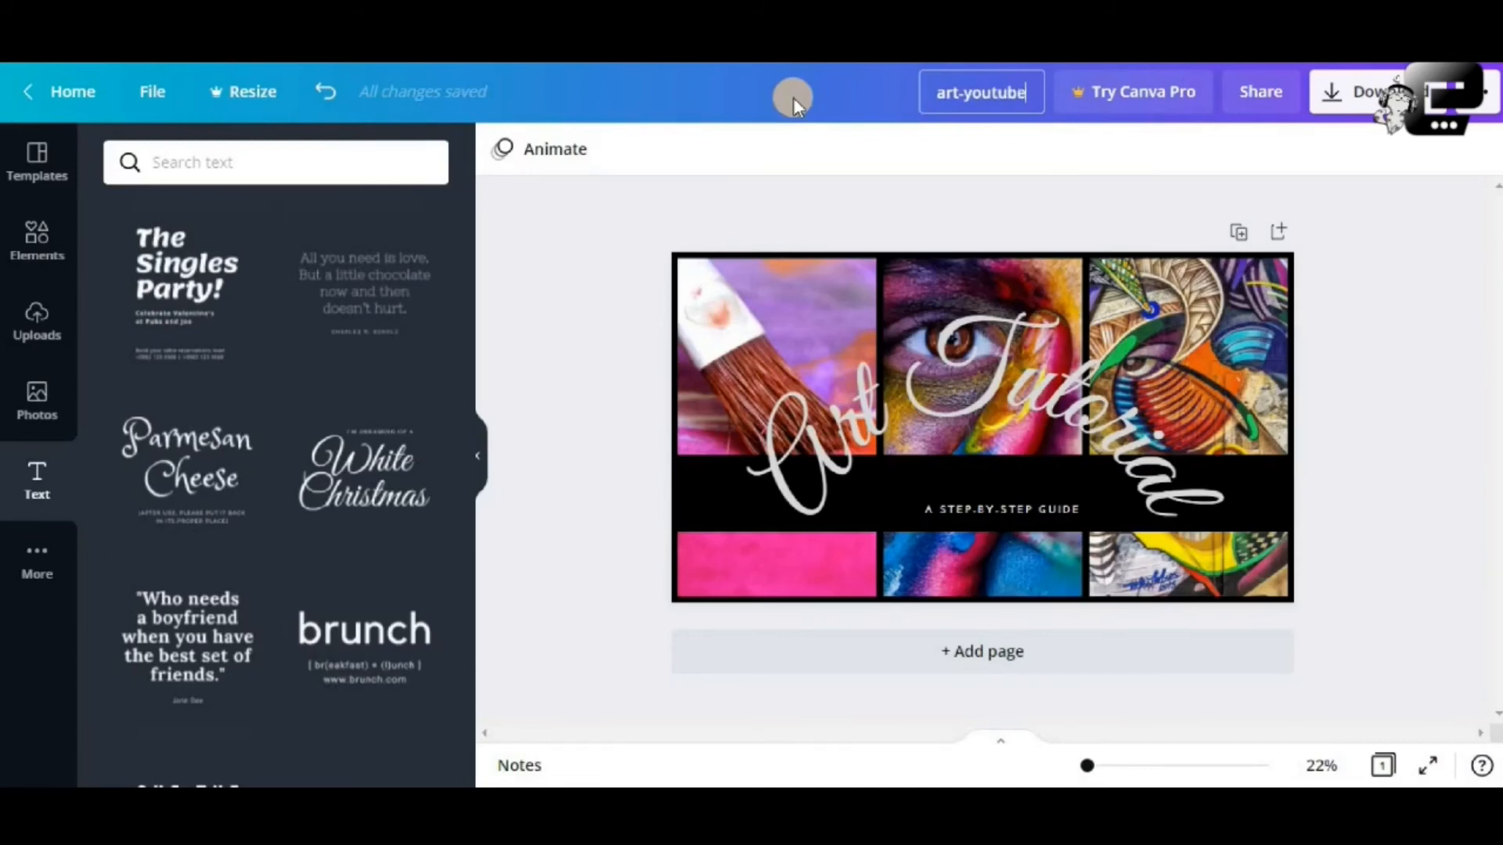
pyautogui.click(1093, 166)
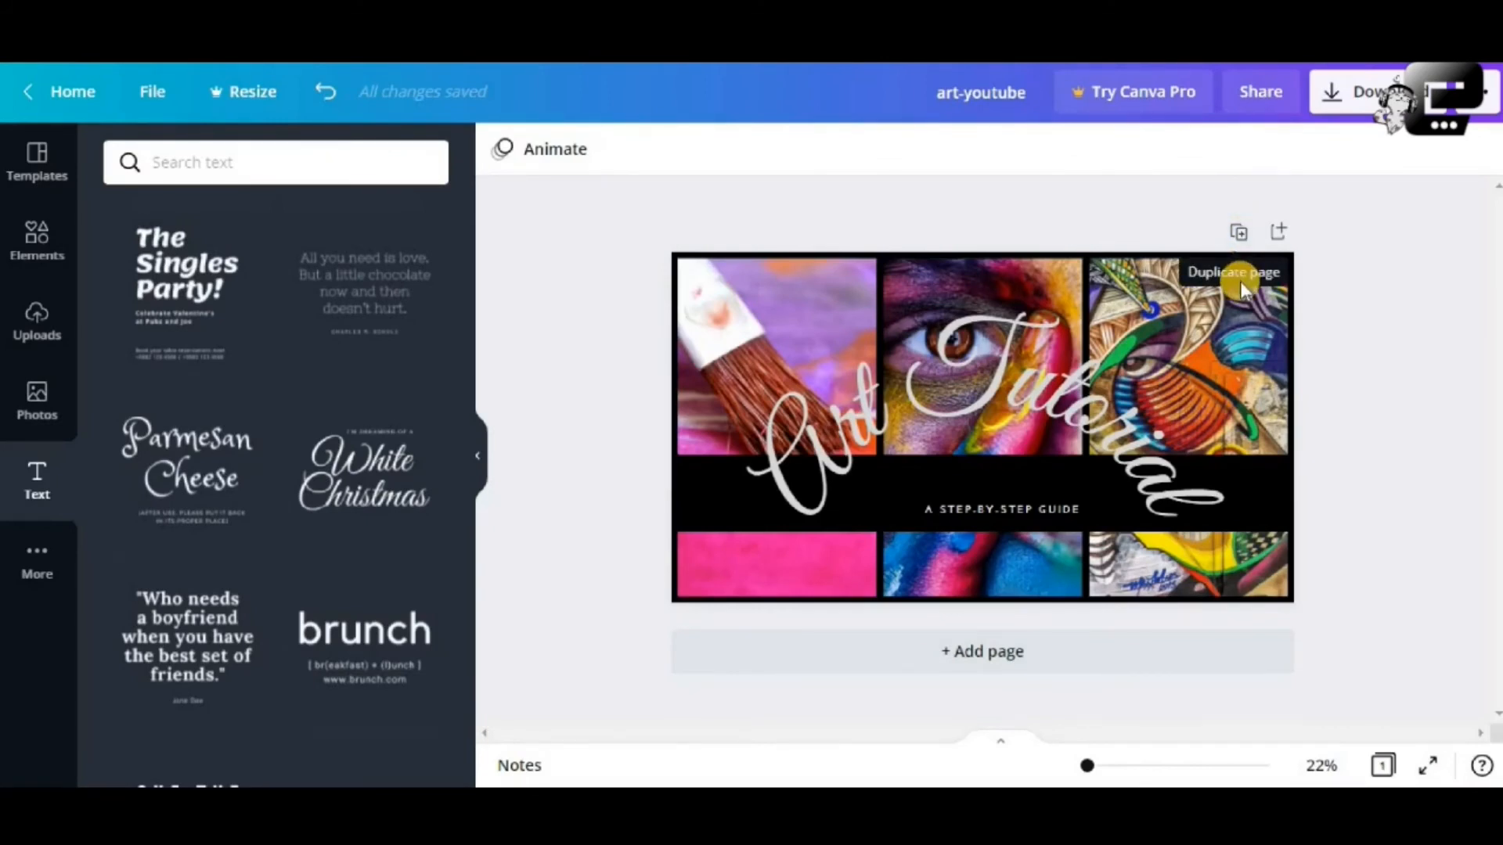
pyautogui.keyDown('ctrl'); pyautogui.scroll(6, 1240, 280); pyautogui.keyUp('ctrl')
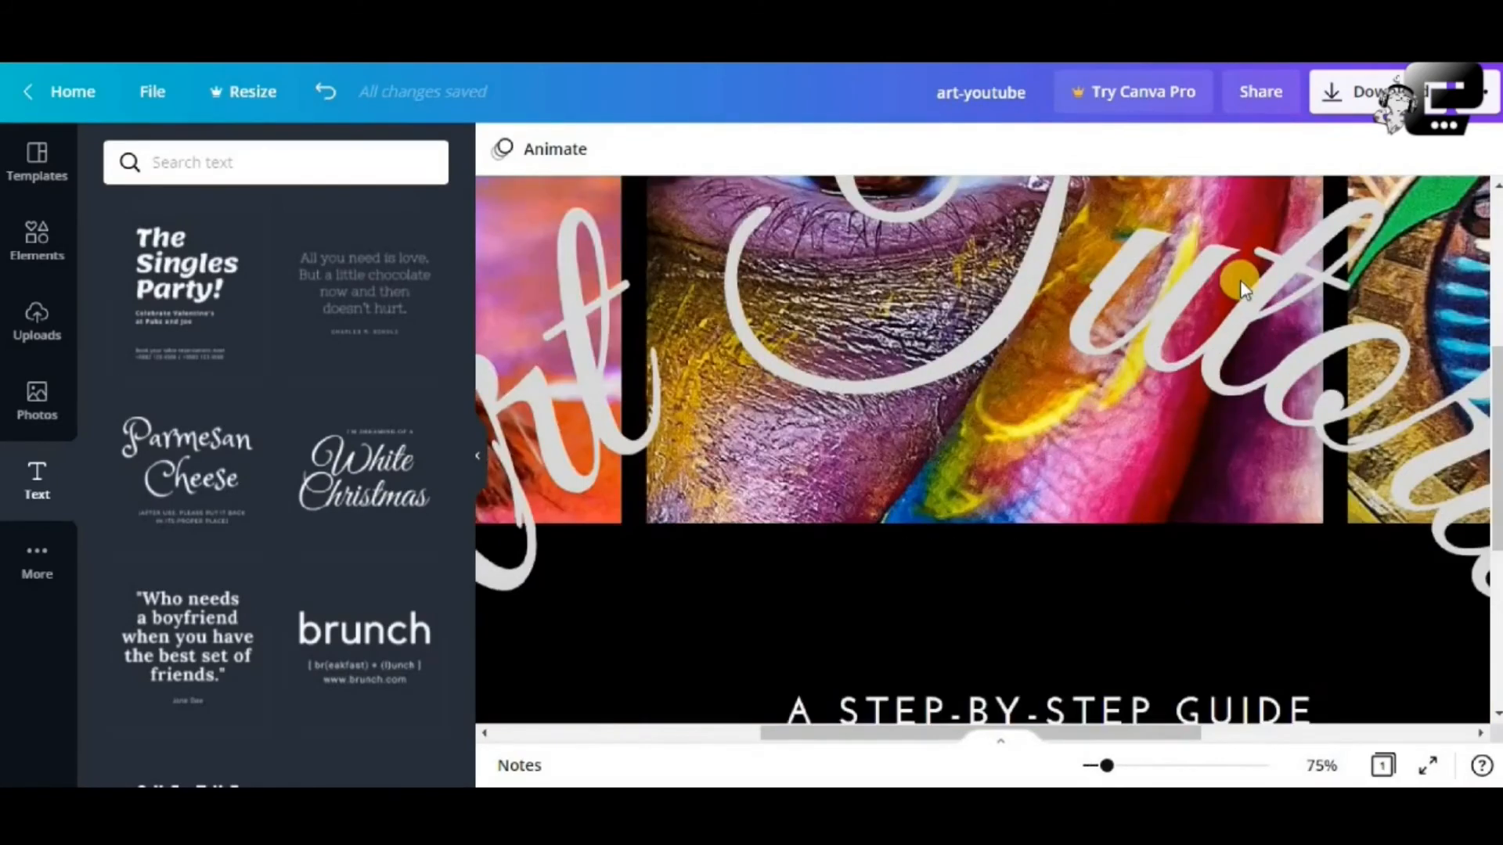
pyautogui.scroll(5, 1246, 281)
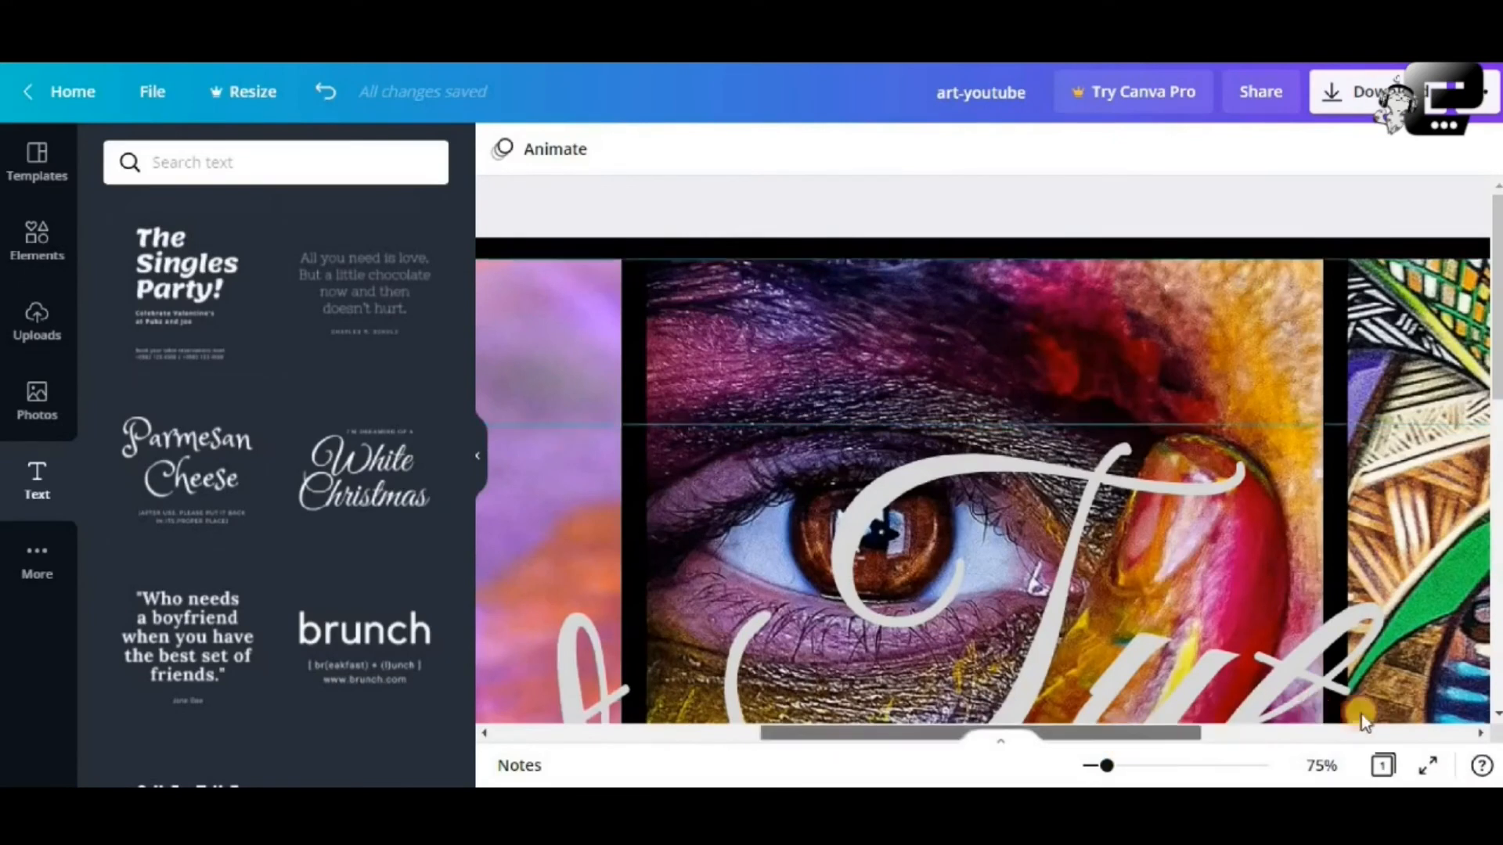
pyautogui.moveTo(1361, 716); pyautogui.dragTo(1437, 716)
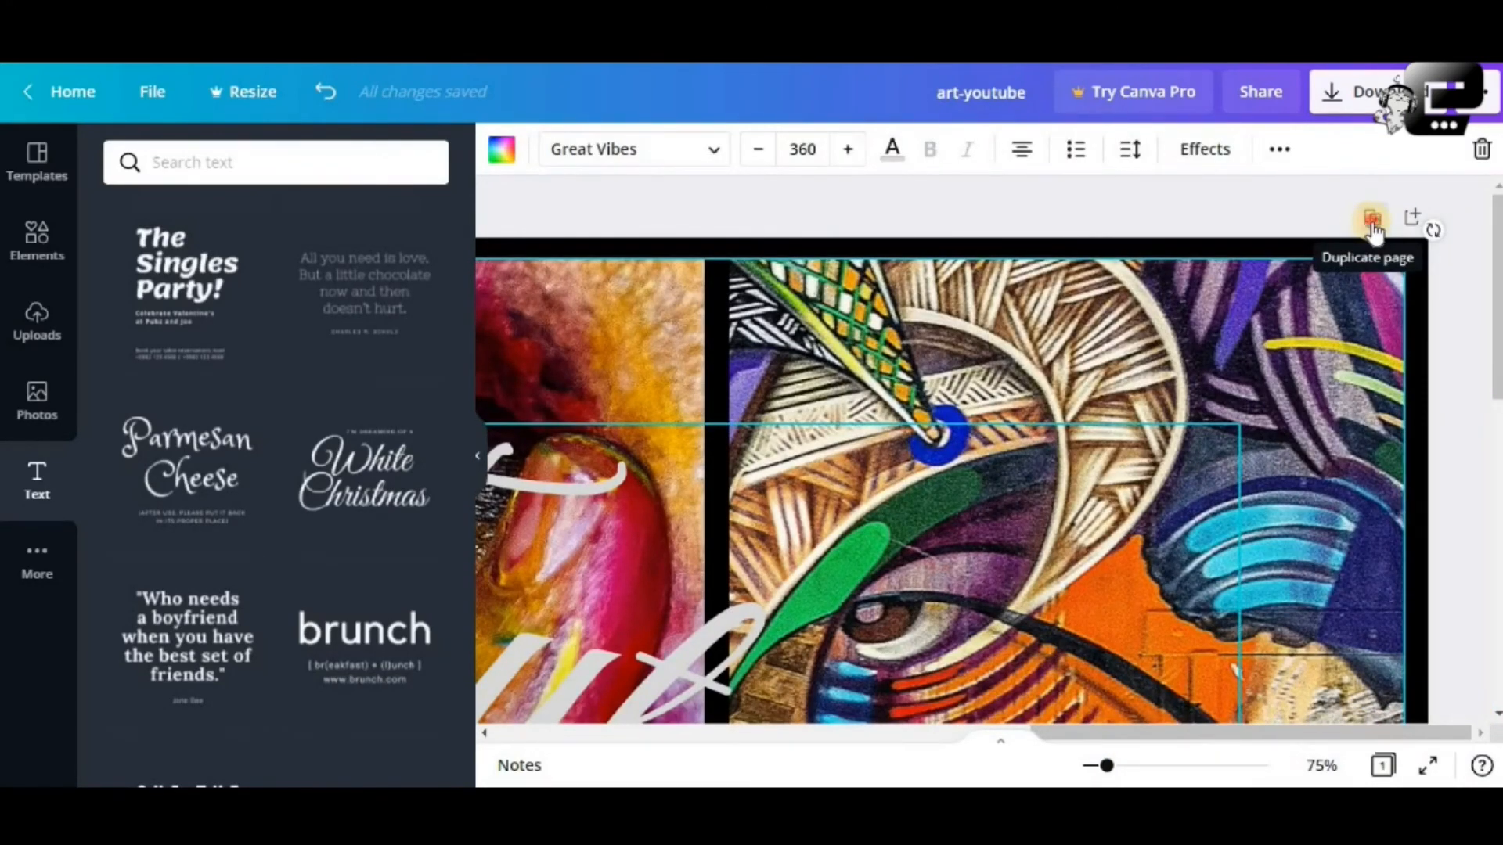
pyautogui.click(1372, 222)
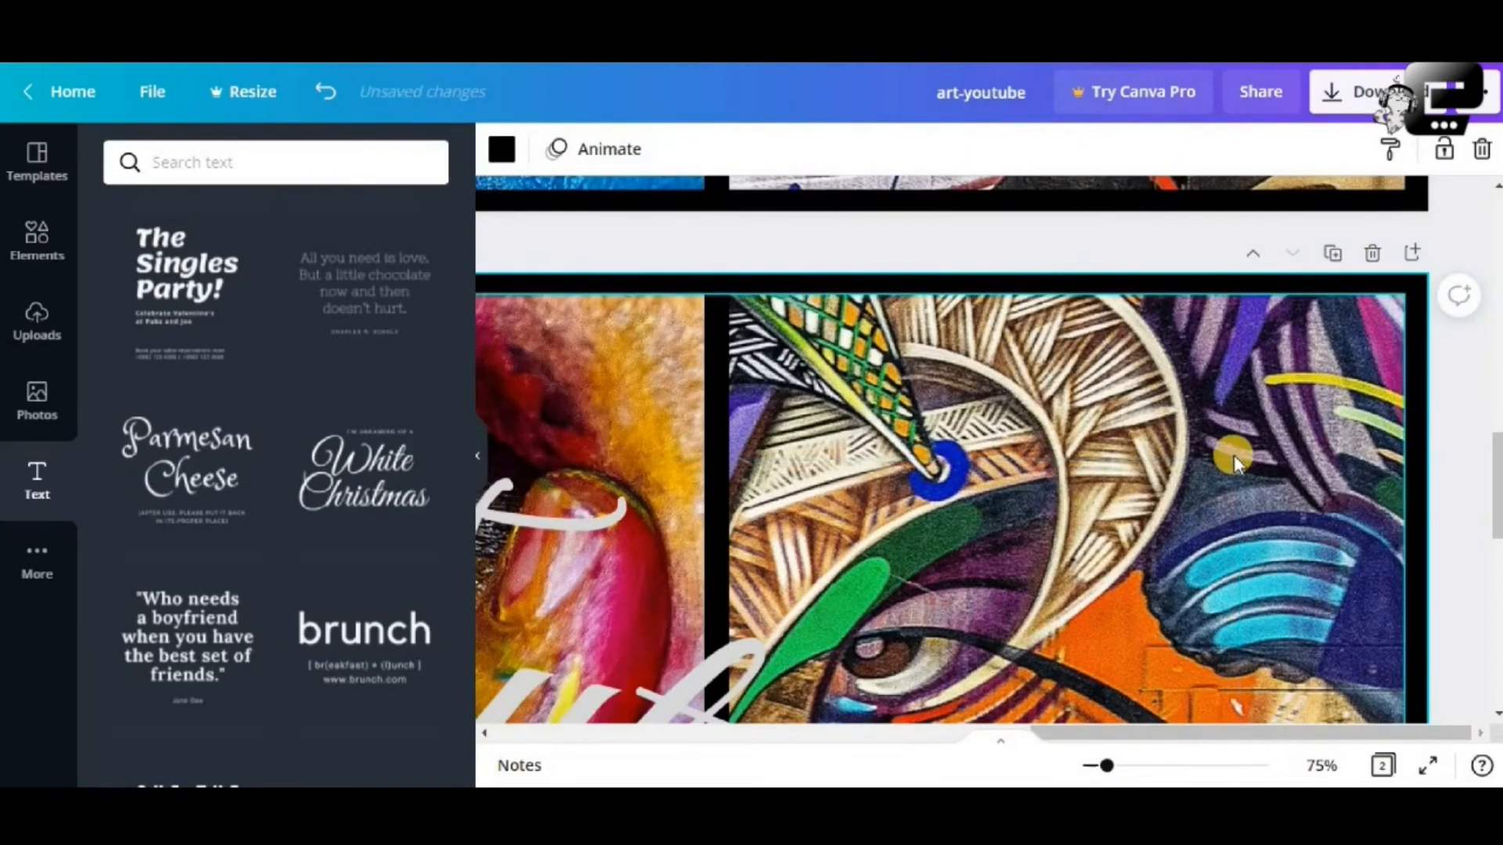
pyautogui.scroll(-5, 1234, 454)
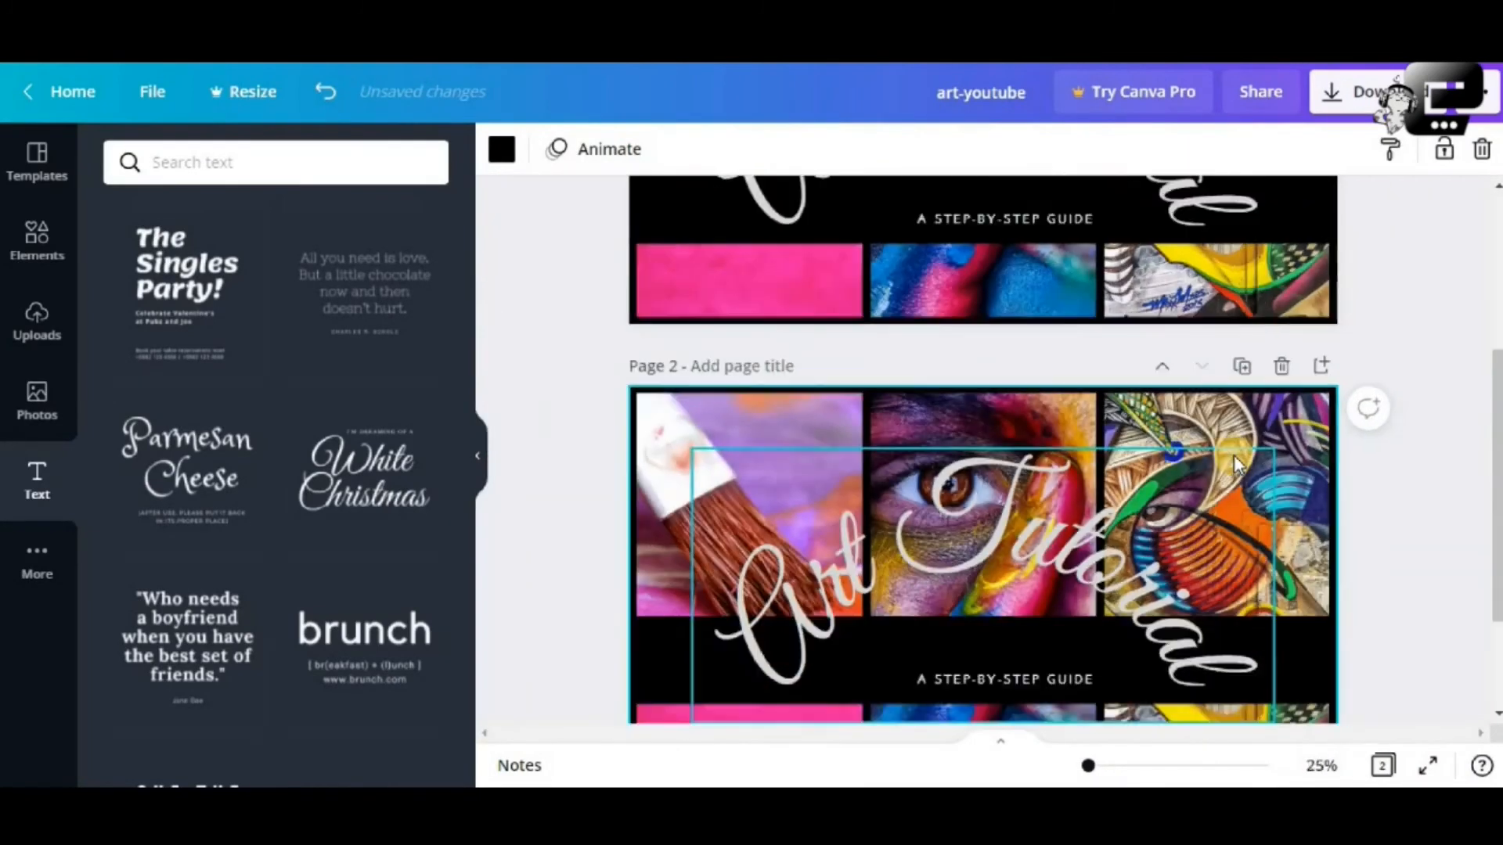
pyautogui.click(1382, 553)
pyautogui.scroll(-2, 1264, 528)
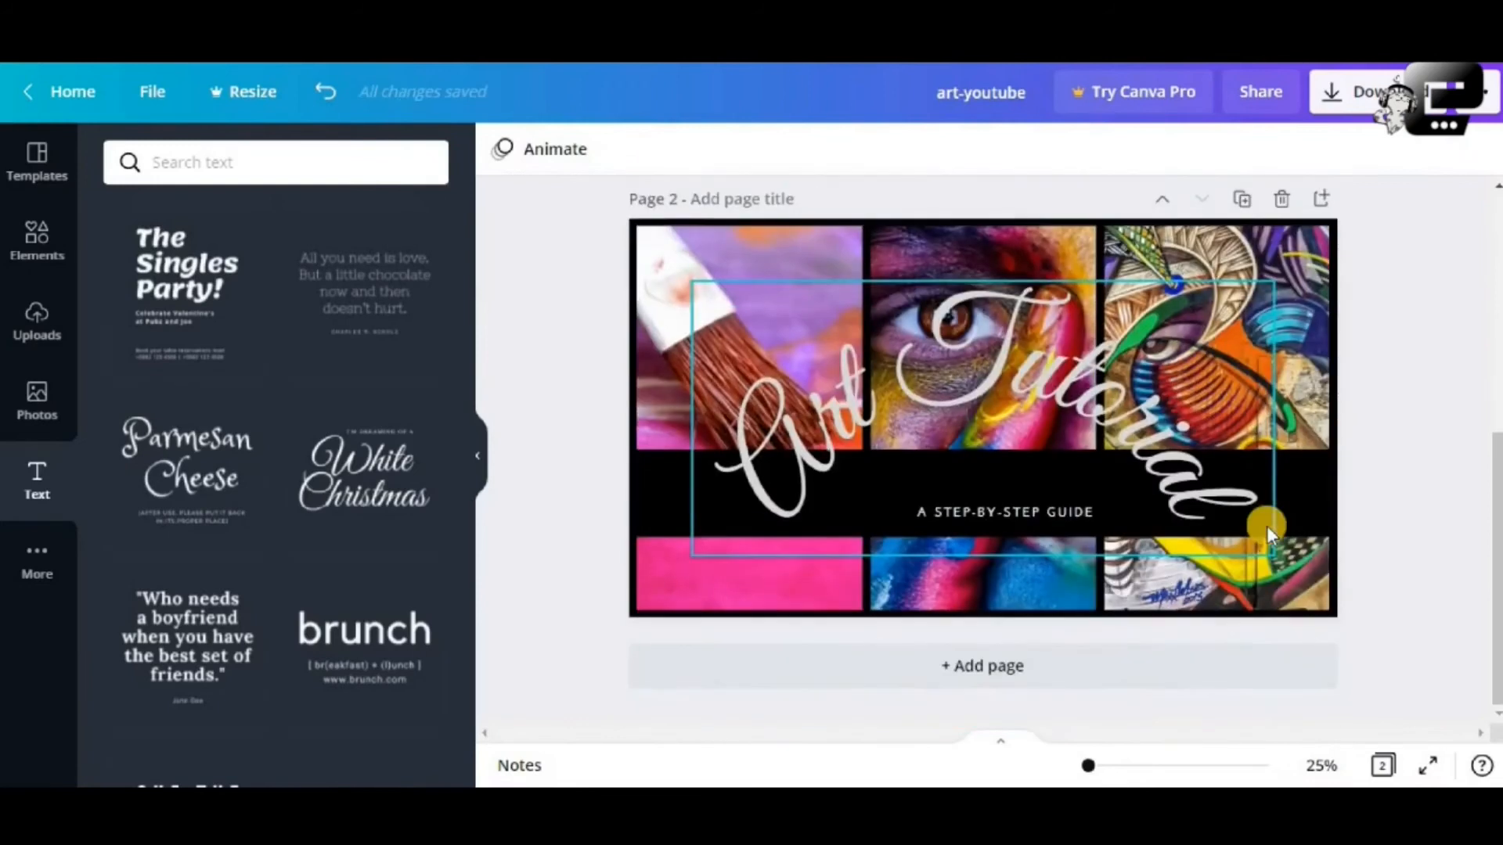
pyautogui.scroll(3, 1267, 524)
pyautogui.scroll(3, 1266, 525)
pyautogui.scroll(-4, 1267, 524)
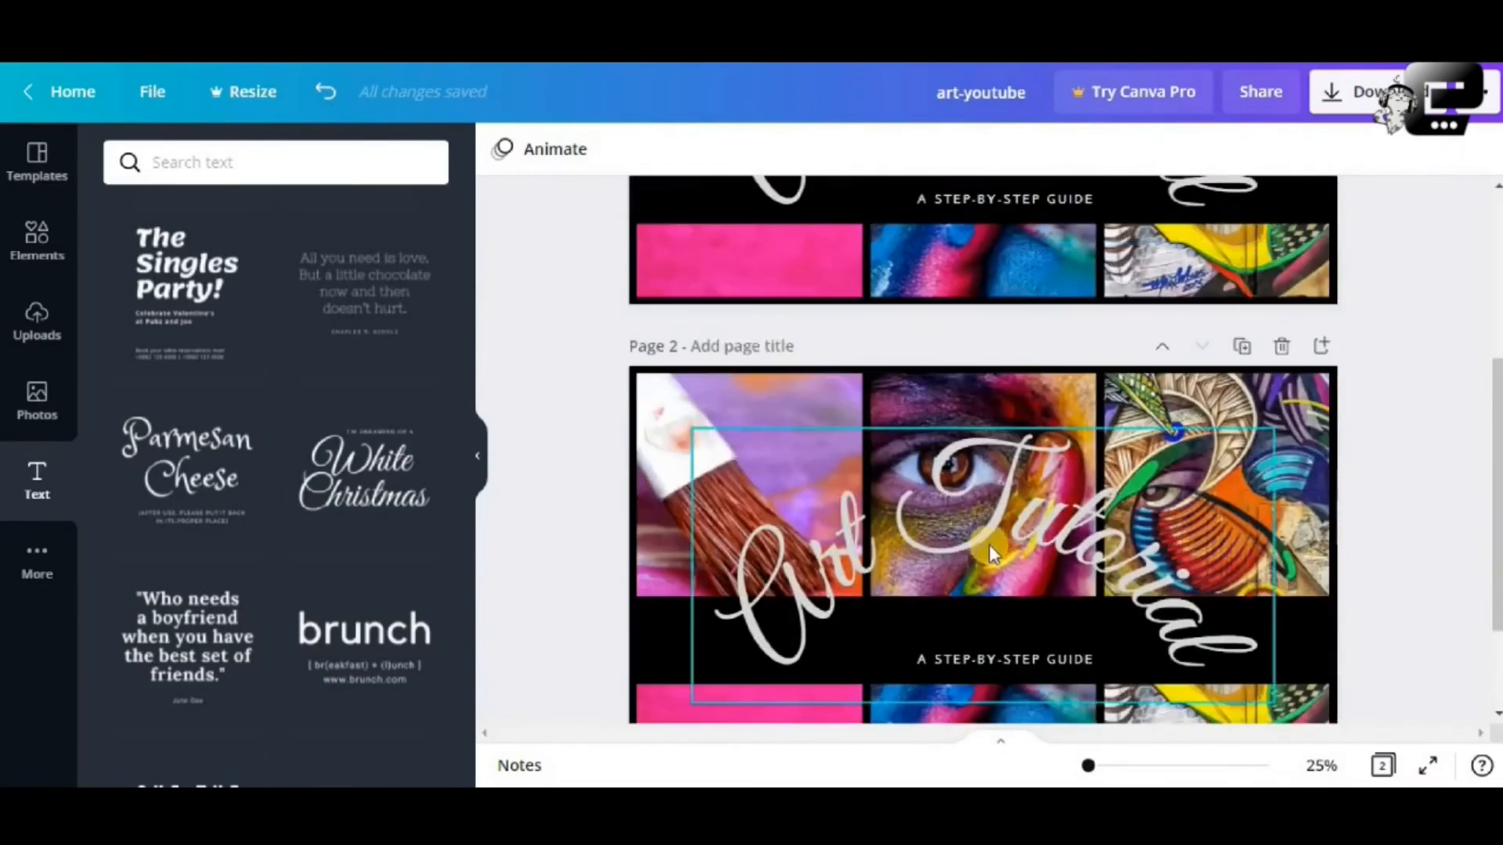
pyautogui.click(1318, 615)
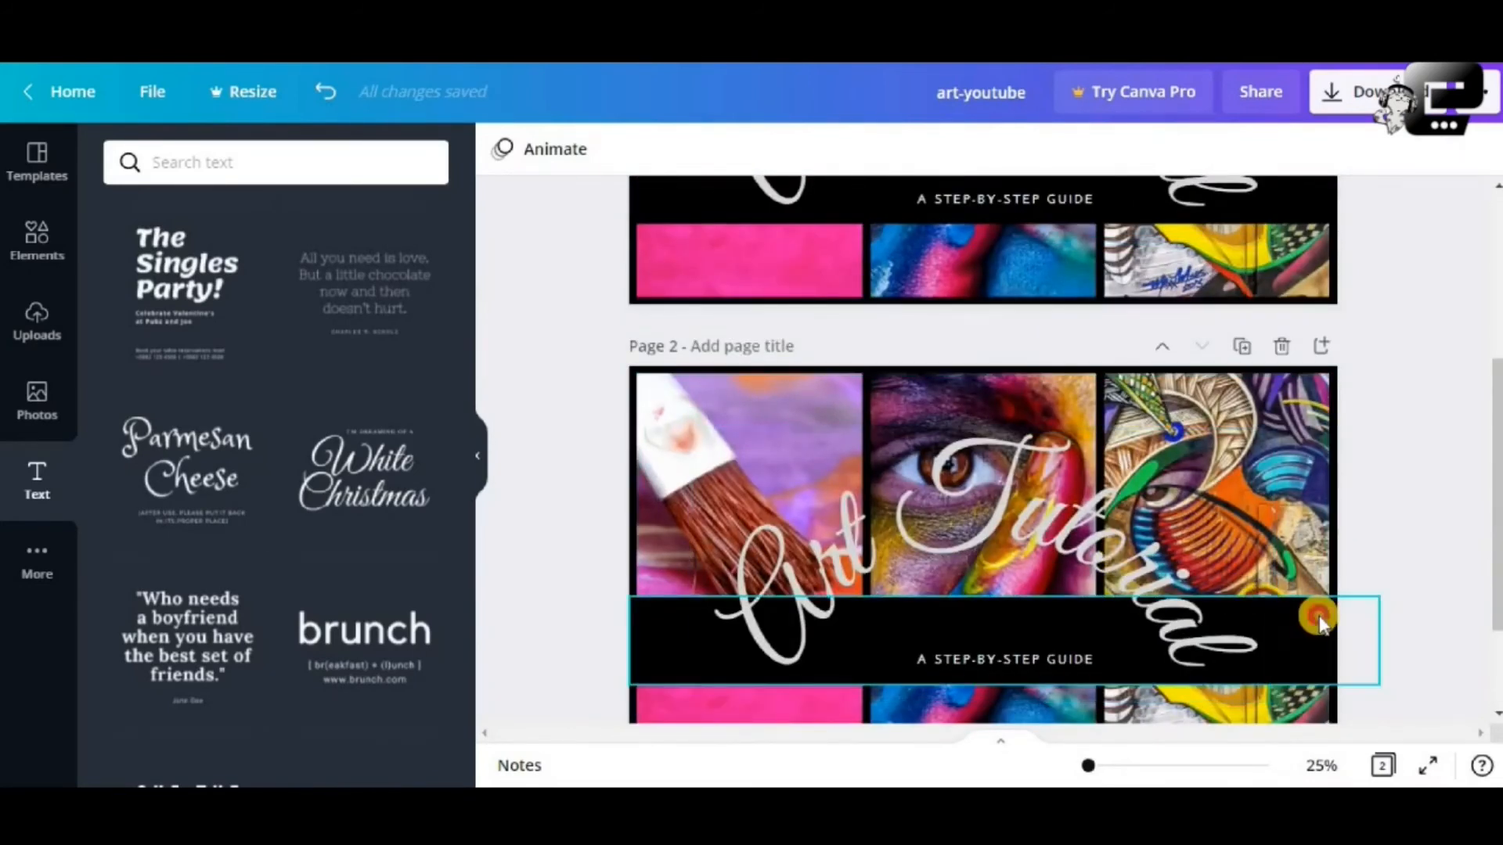
pyautogui.click(502, 148)
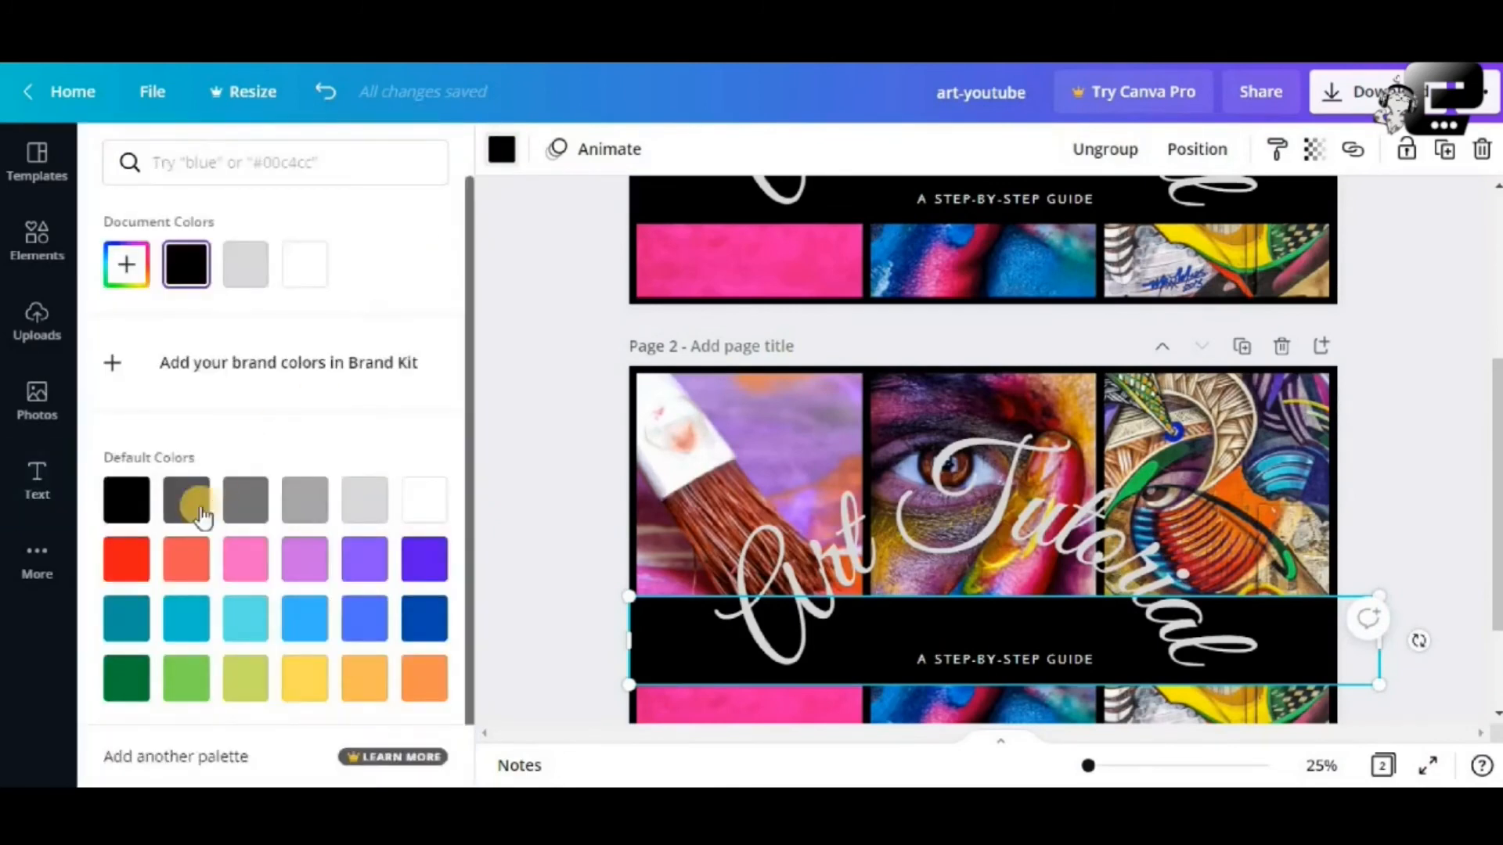
pyautogui.click(128, 559)
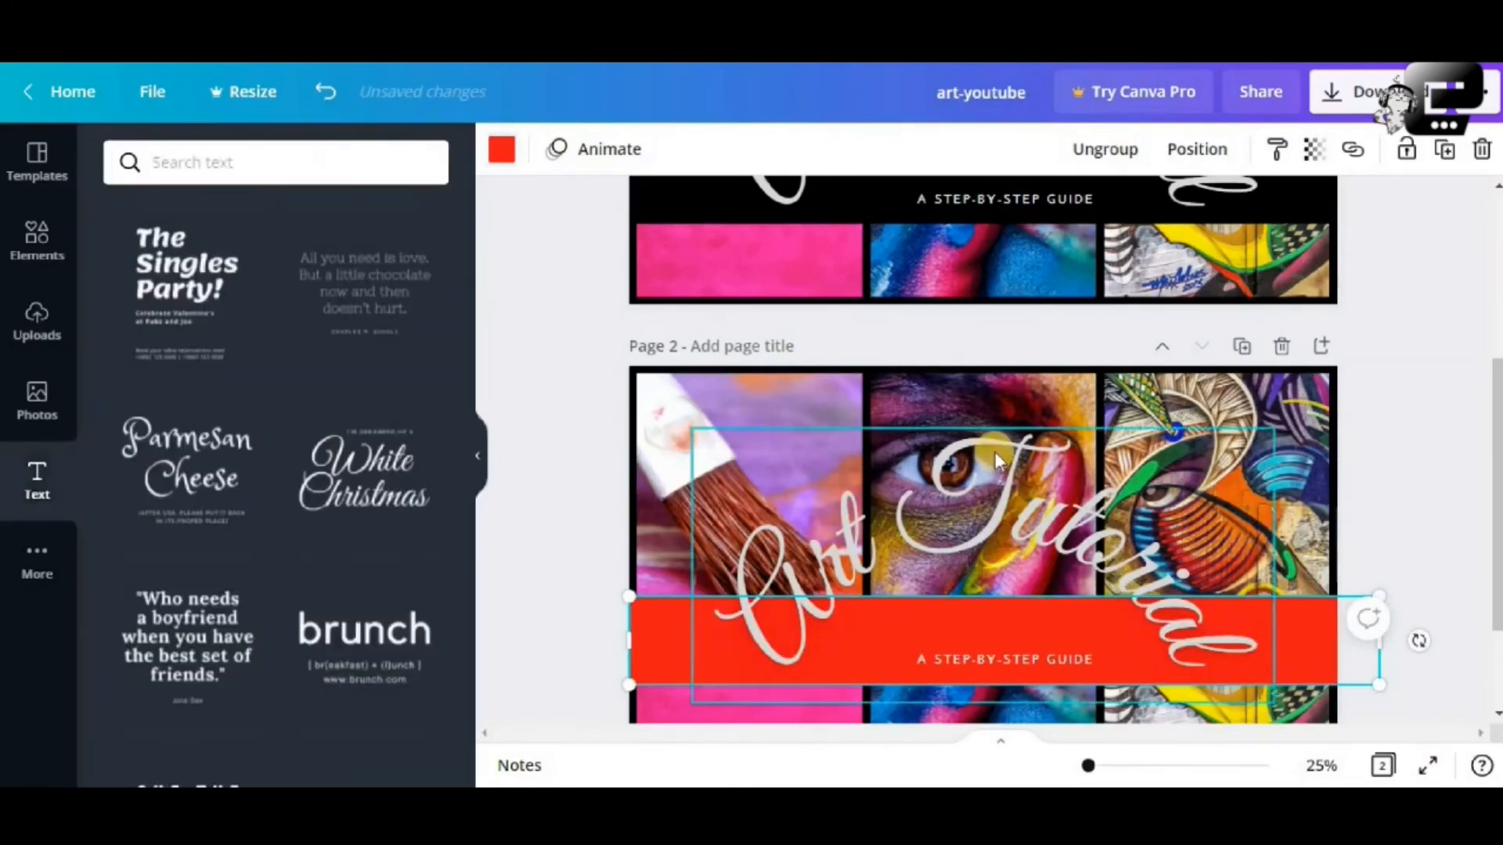
pyautogui.scroll(-2, 994, 459)
pyautogui.scroll(4, 994, 452)
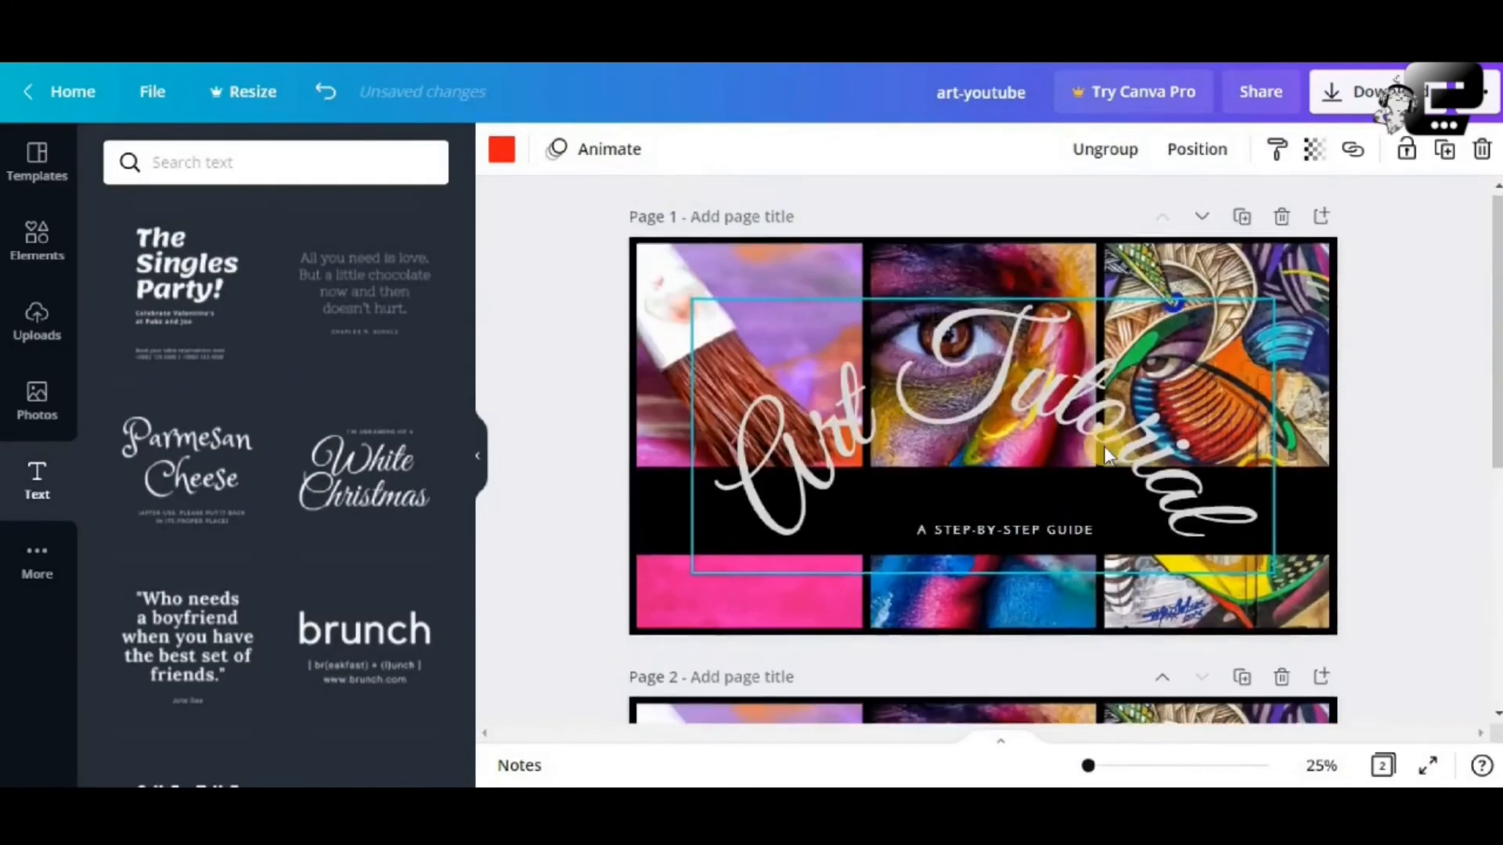
pyautogui.scroll(-3, 1103, 444)
pyautogui.scroll(-2, 1167, 414)
pyautogui.click(1252, 298)
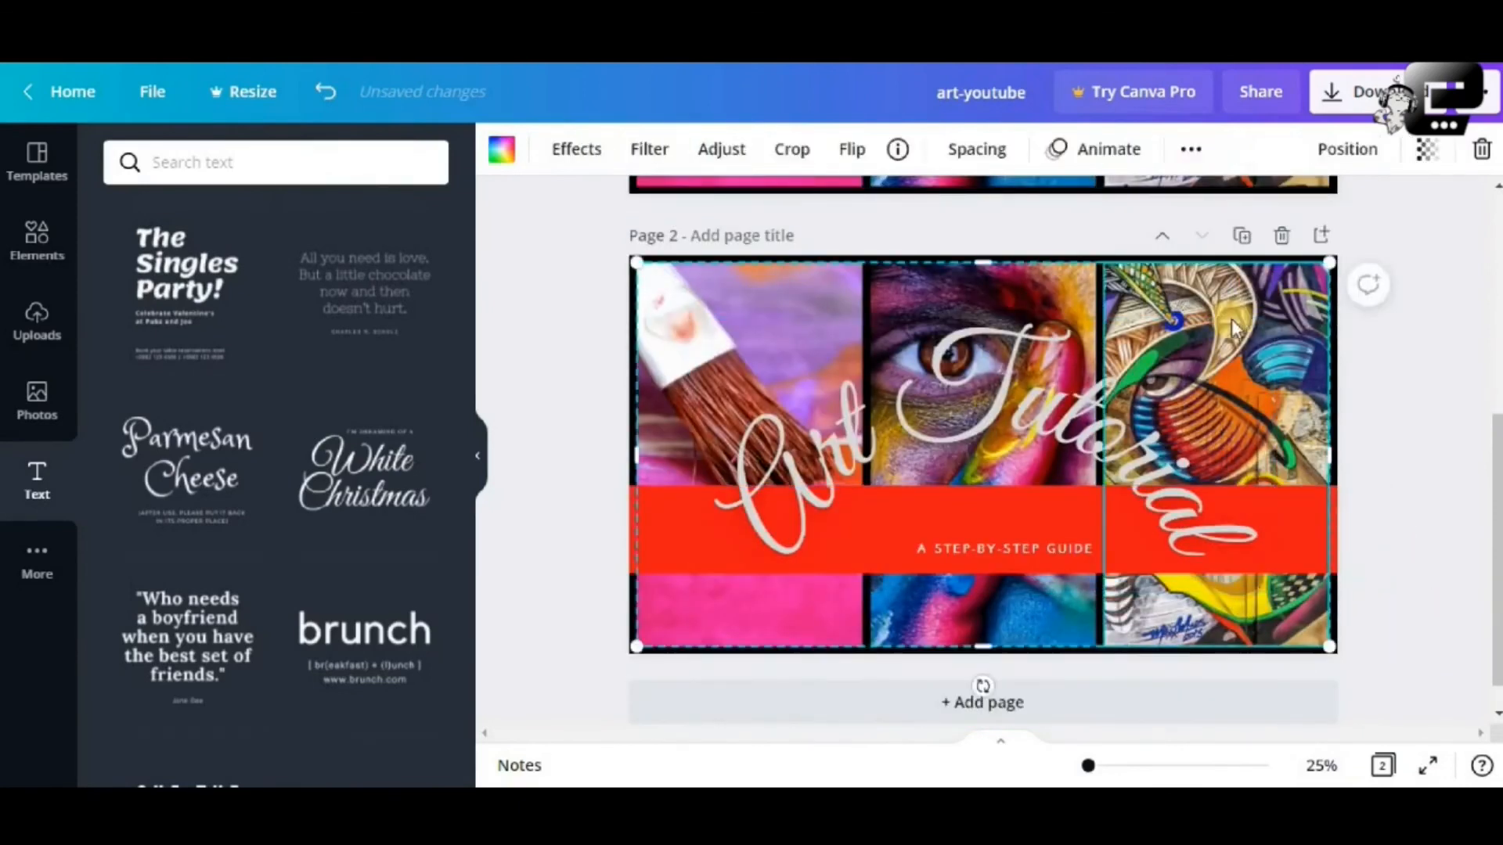
pyautogui.scroll(2, 1161, 357)
pyautogui.scroll(3, 1164, 356)
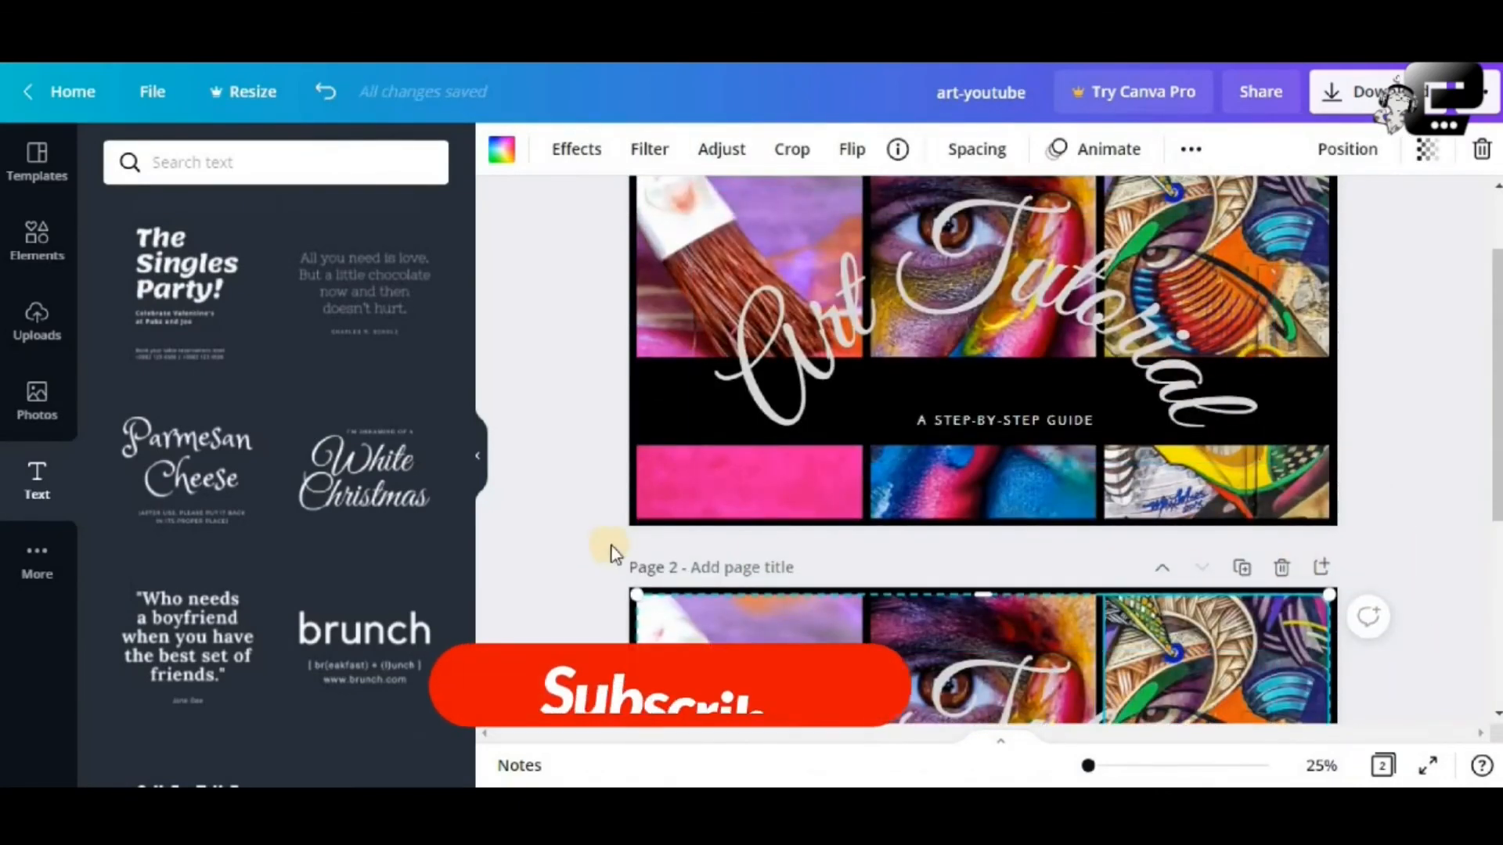
pyautogui.scroll(-3, 937, 562)
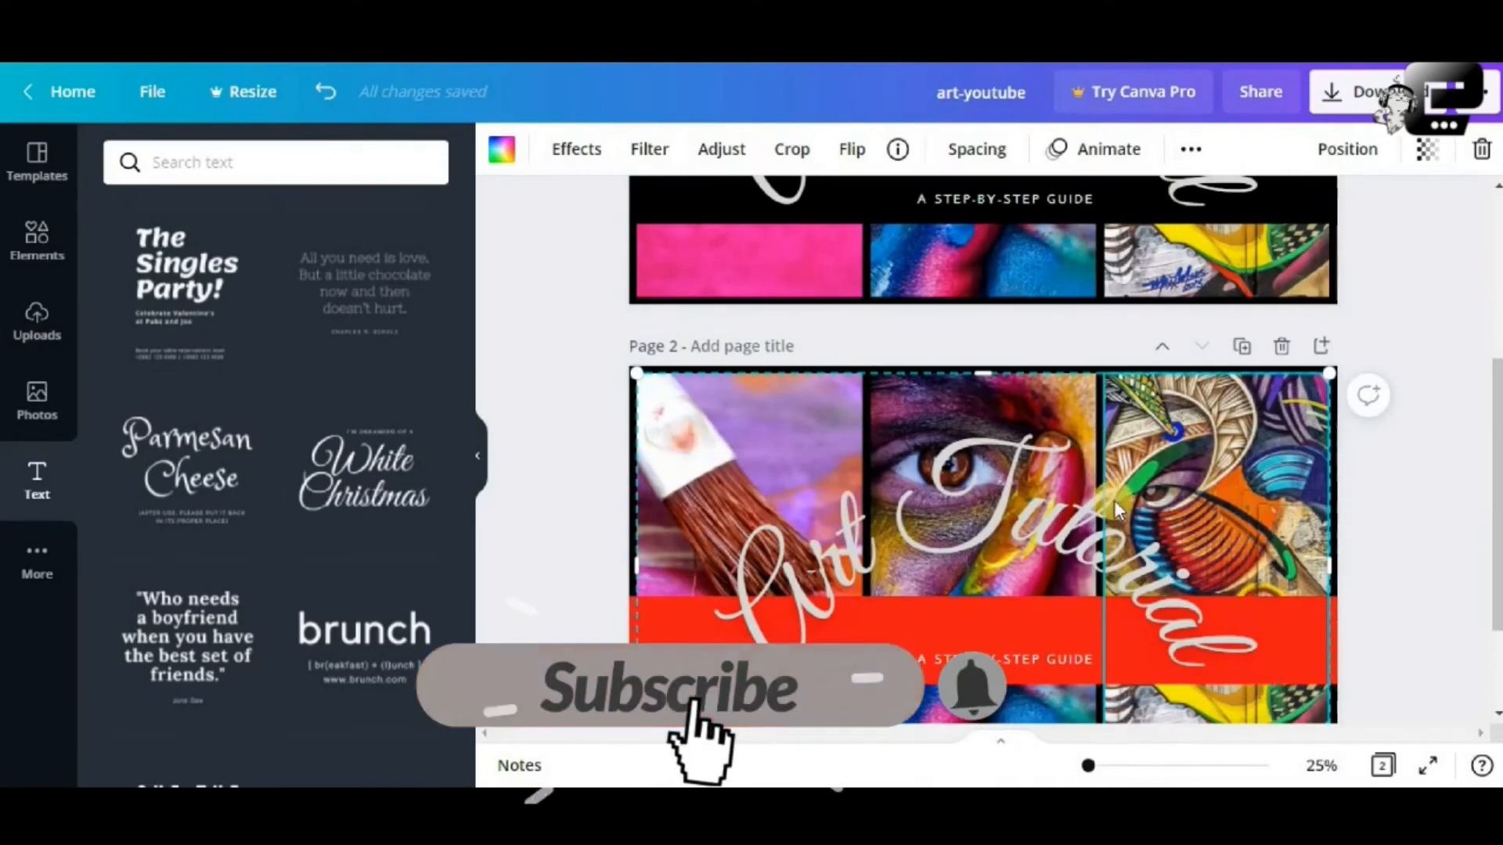
pyautogui.scroll(-2, 1114, 501)
pyautogui.scroll(4, 1205, 514)
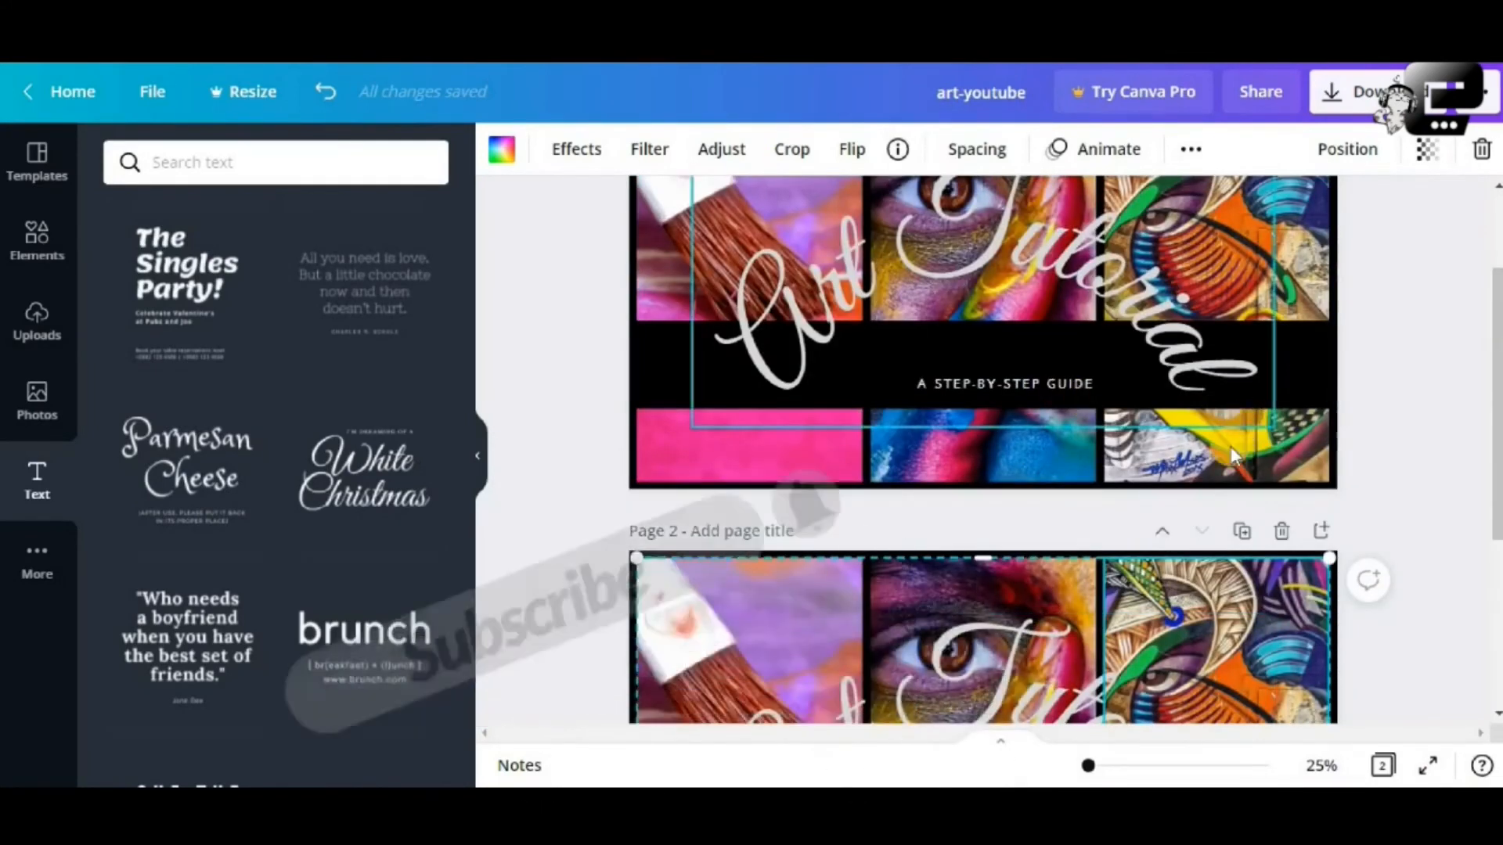
pyautogui.scroll(-1, 1230, 446)
pyautogui.click(1284, 423)
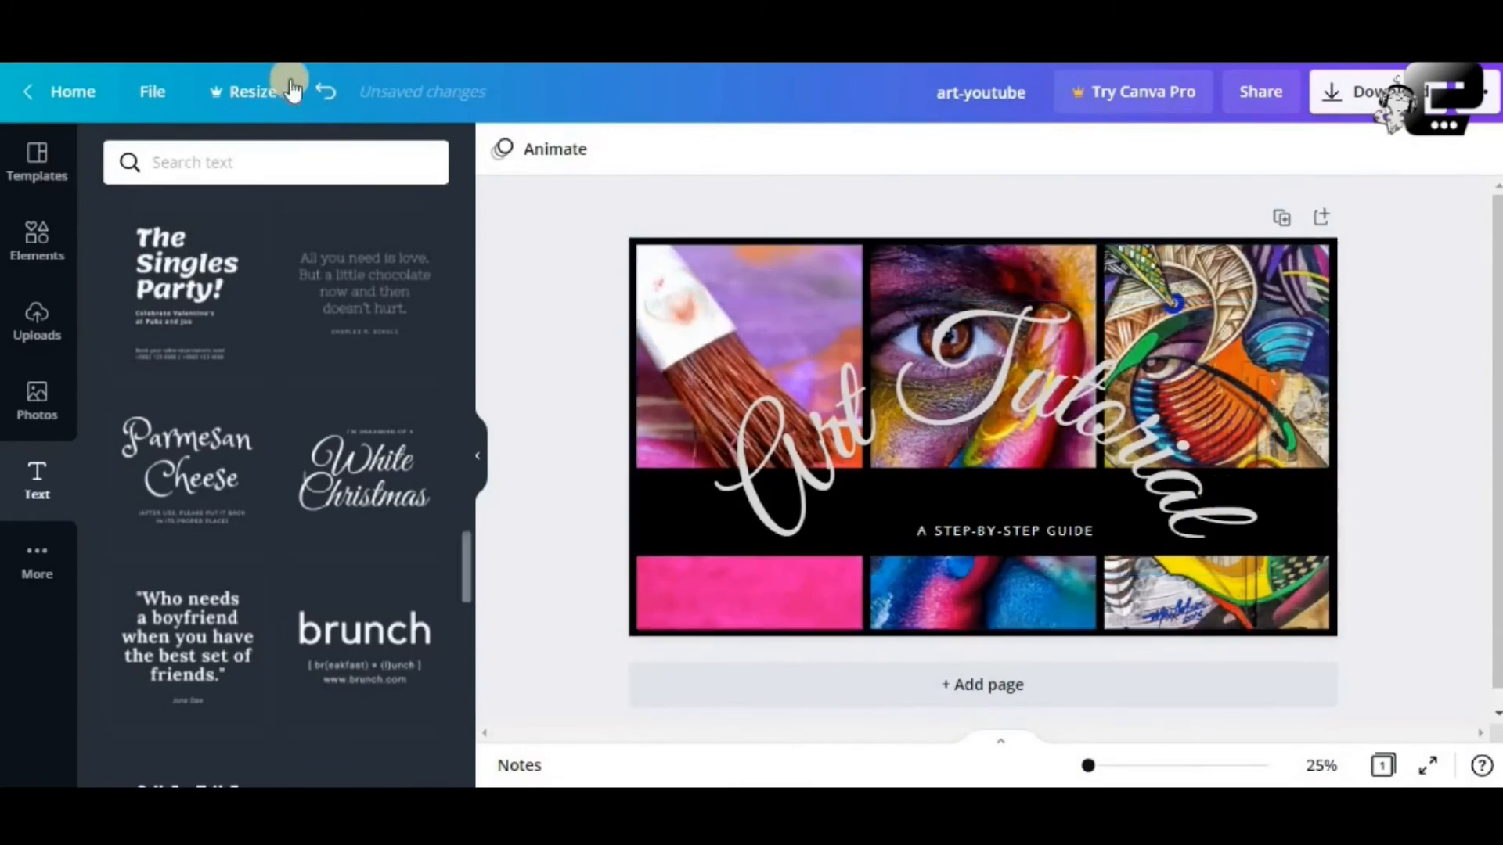
# Restore page 2, delete page 1, then undo to bring page 1 back
pyautogui.click(326, 92)
pyautogui.scroll(4, 1358, 546)
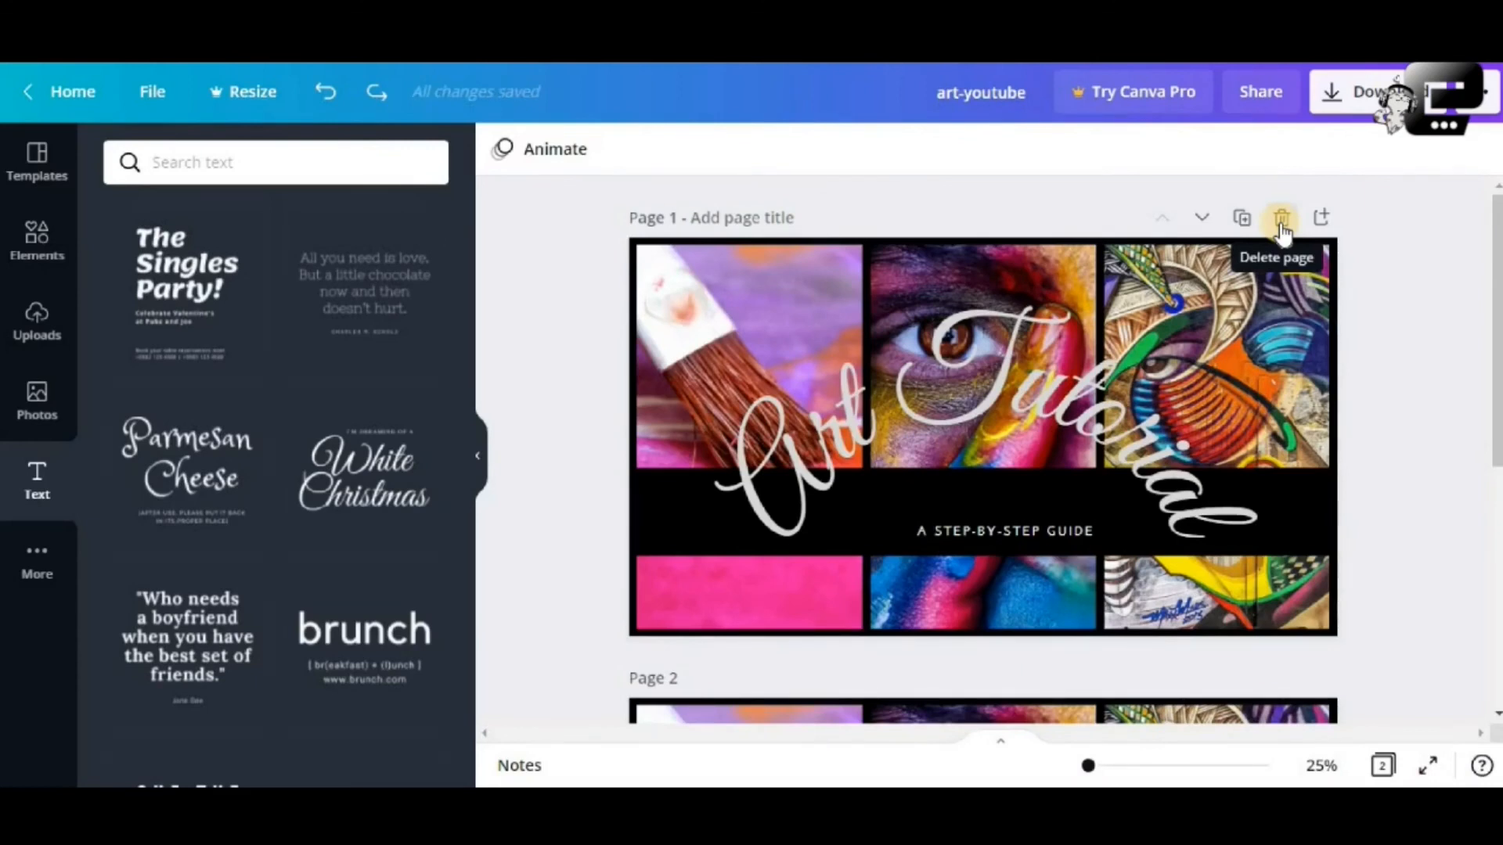
pyautogui.click(1282, 219)
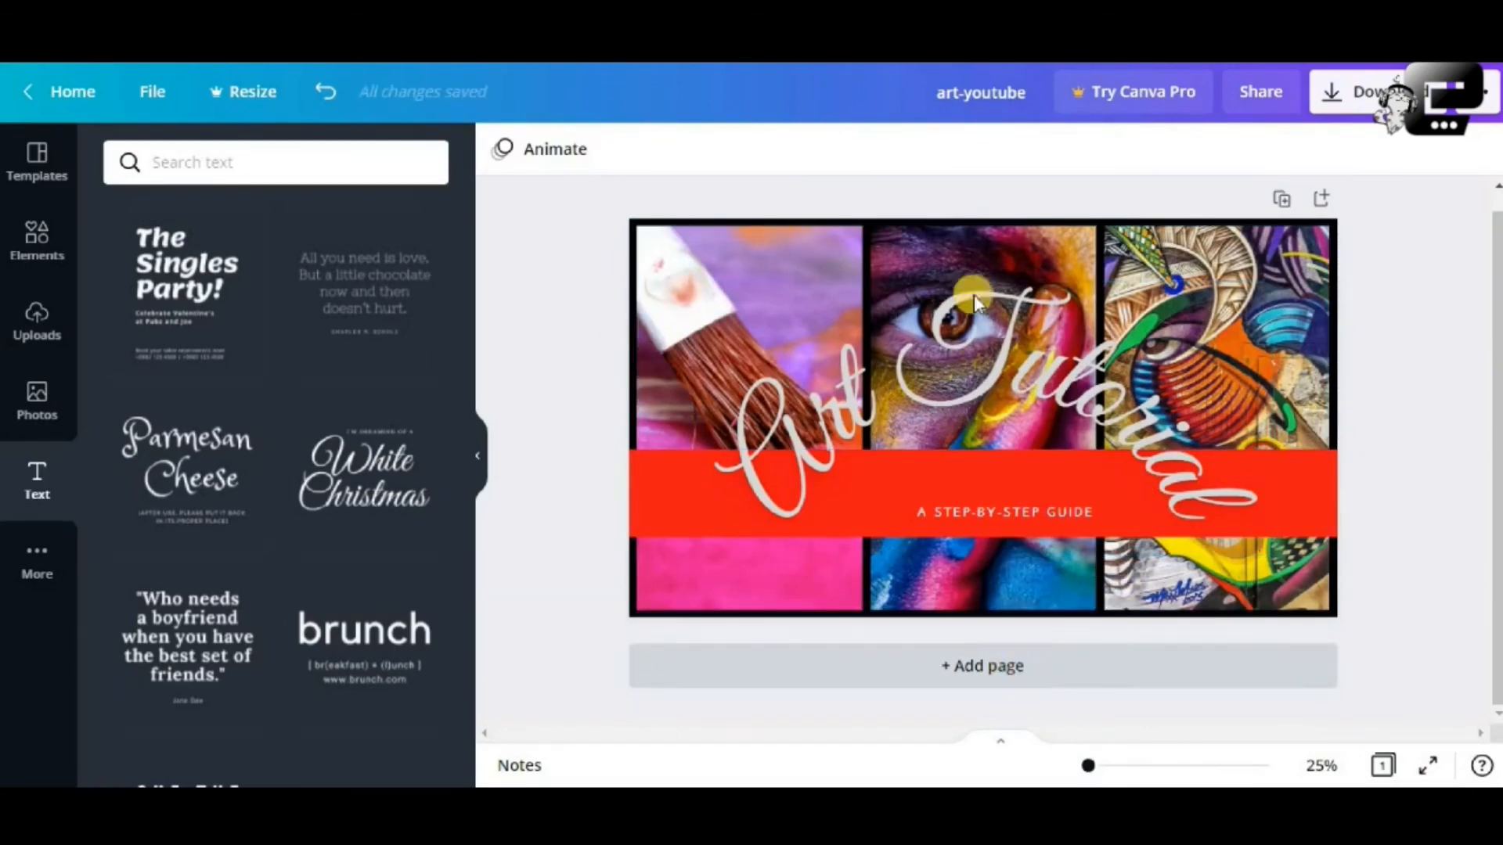
pyautogui.click(325, 92)
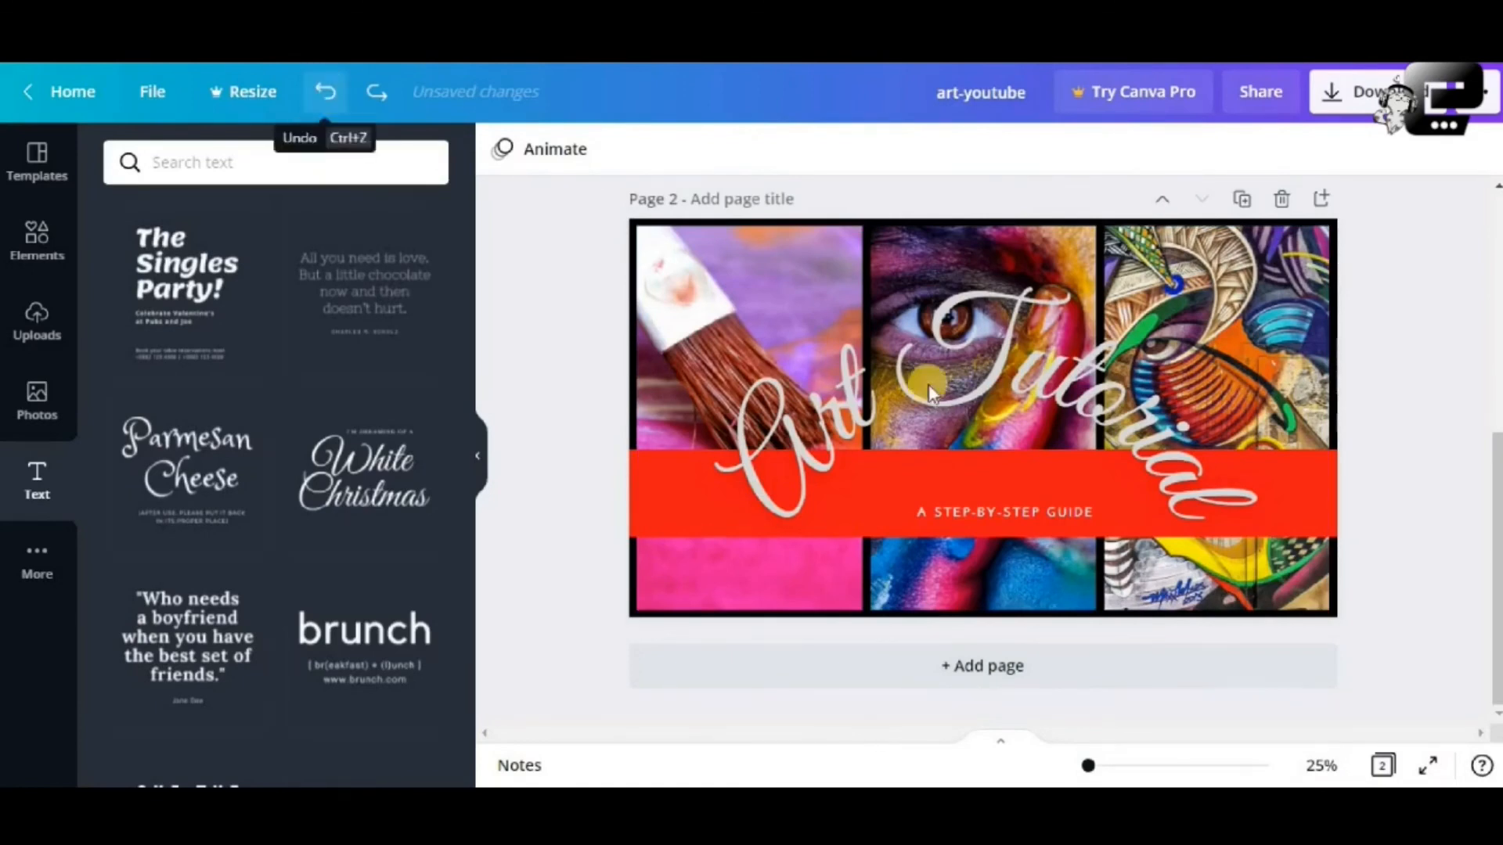
# Delete the red-band page 2 and bring up the Download options
pyautogui.scroll(1, 931, 392)
pyautogui.scroll(1, 871, 417)
pyautogui.scroll(4, 872, 412)
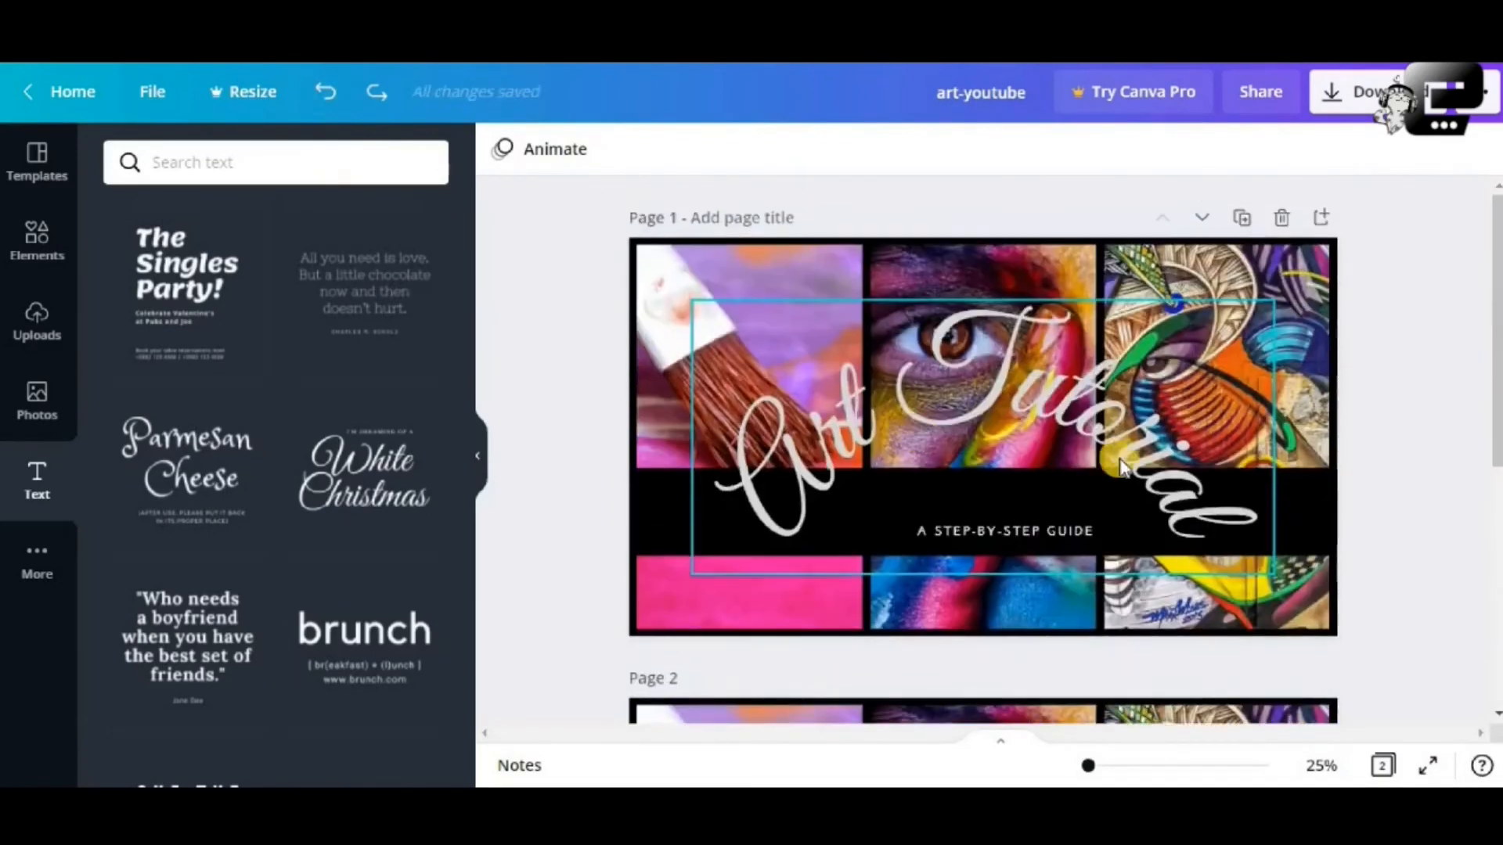
pyautogui.scroll(-2, 1119, 467)
pyautogui.click(1275, 570)
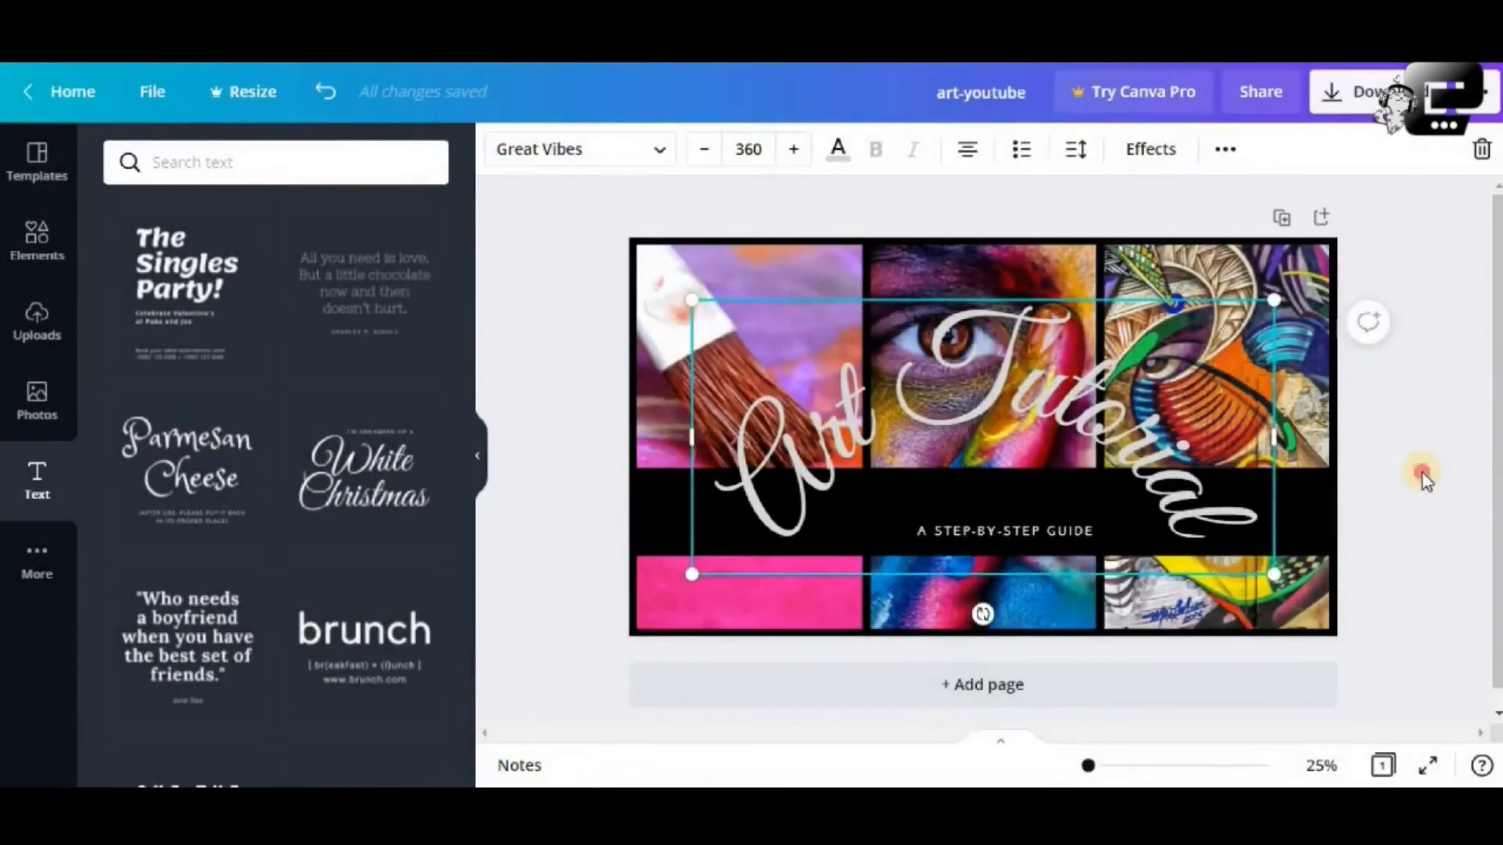
pyautogui.click(1421, 473)
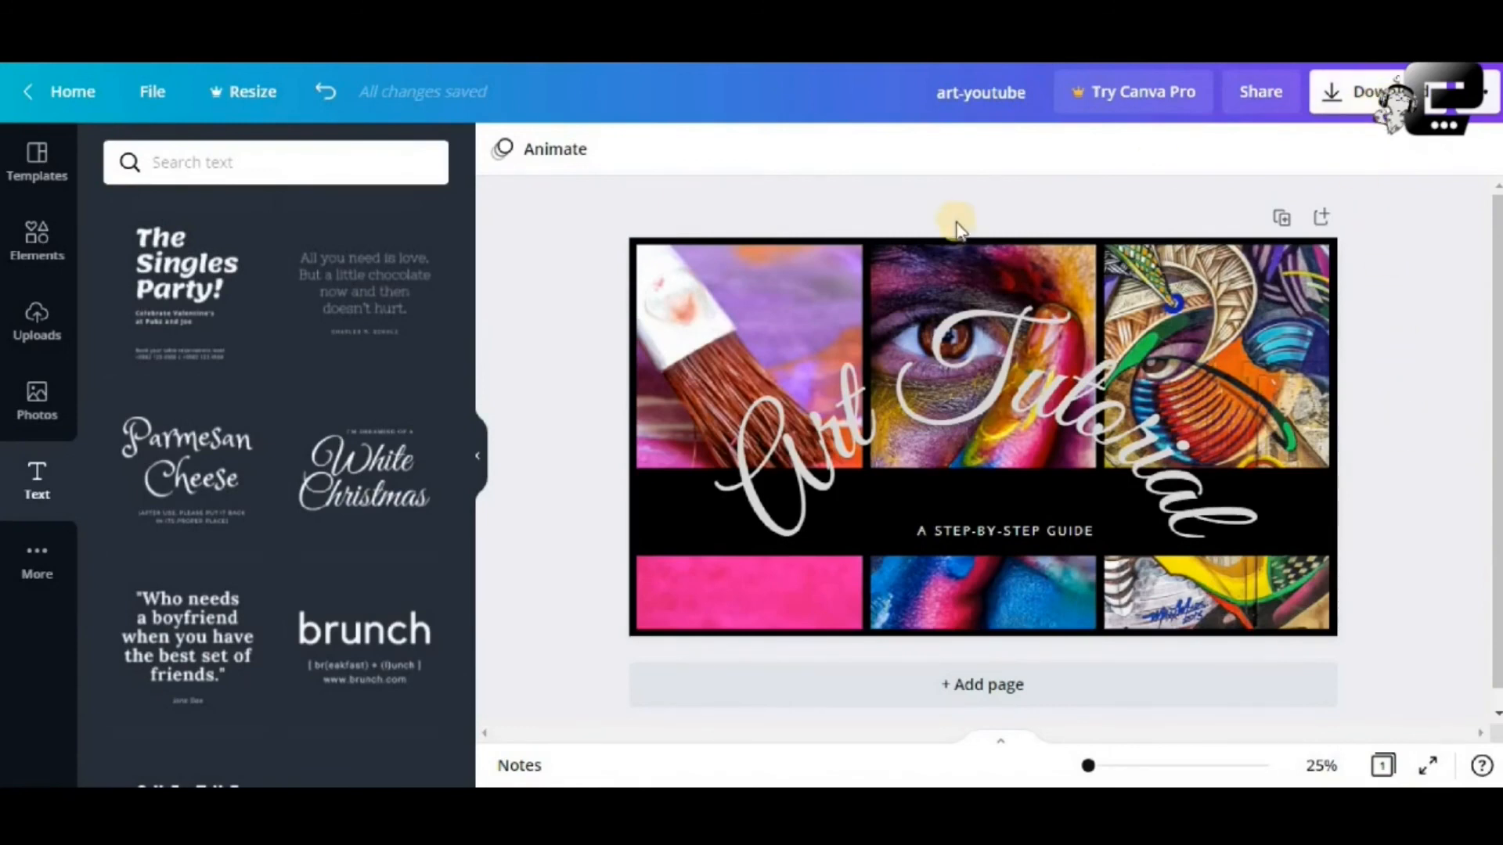
pyautogui.click(1358, 91)
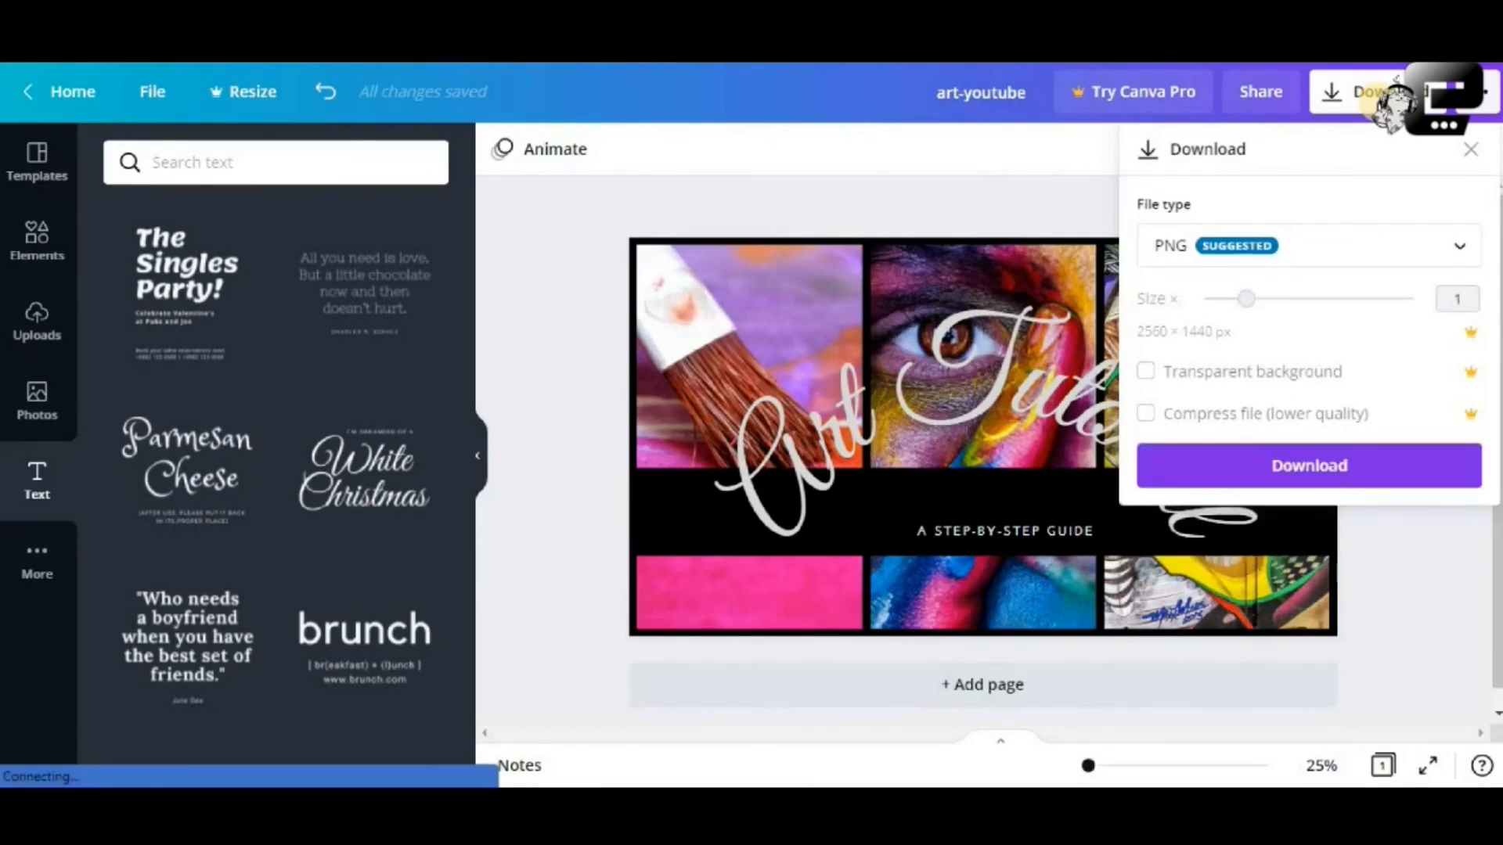
# Download the design as a PNG and dismiss the 'Design downloaded!' confirmation
pyautogui.click(1442, 254)
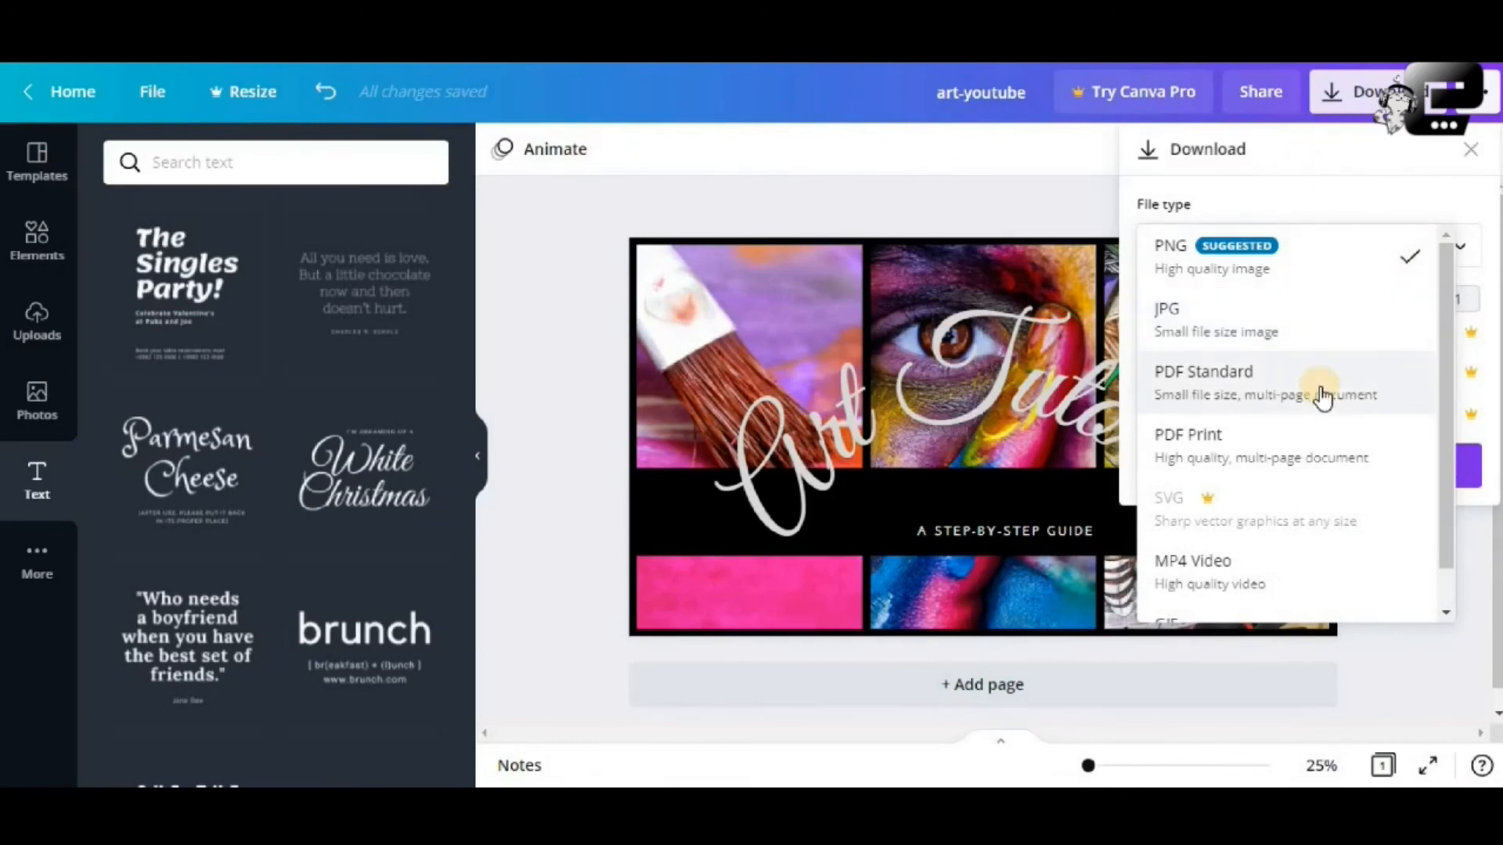
pyautogui.click(1321, 271)
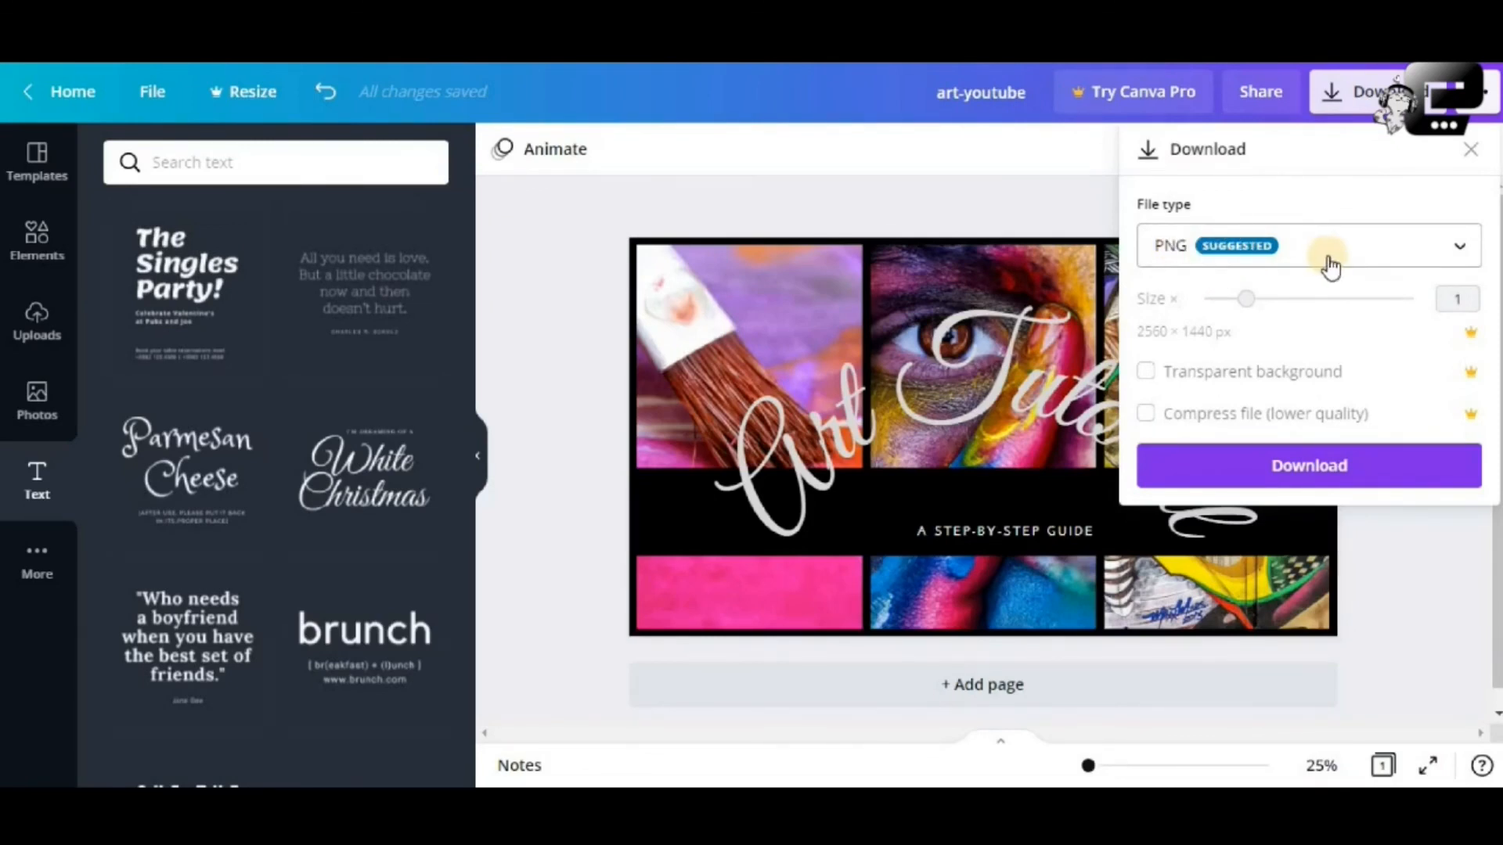
pyautogui.click(1319, 469)
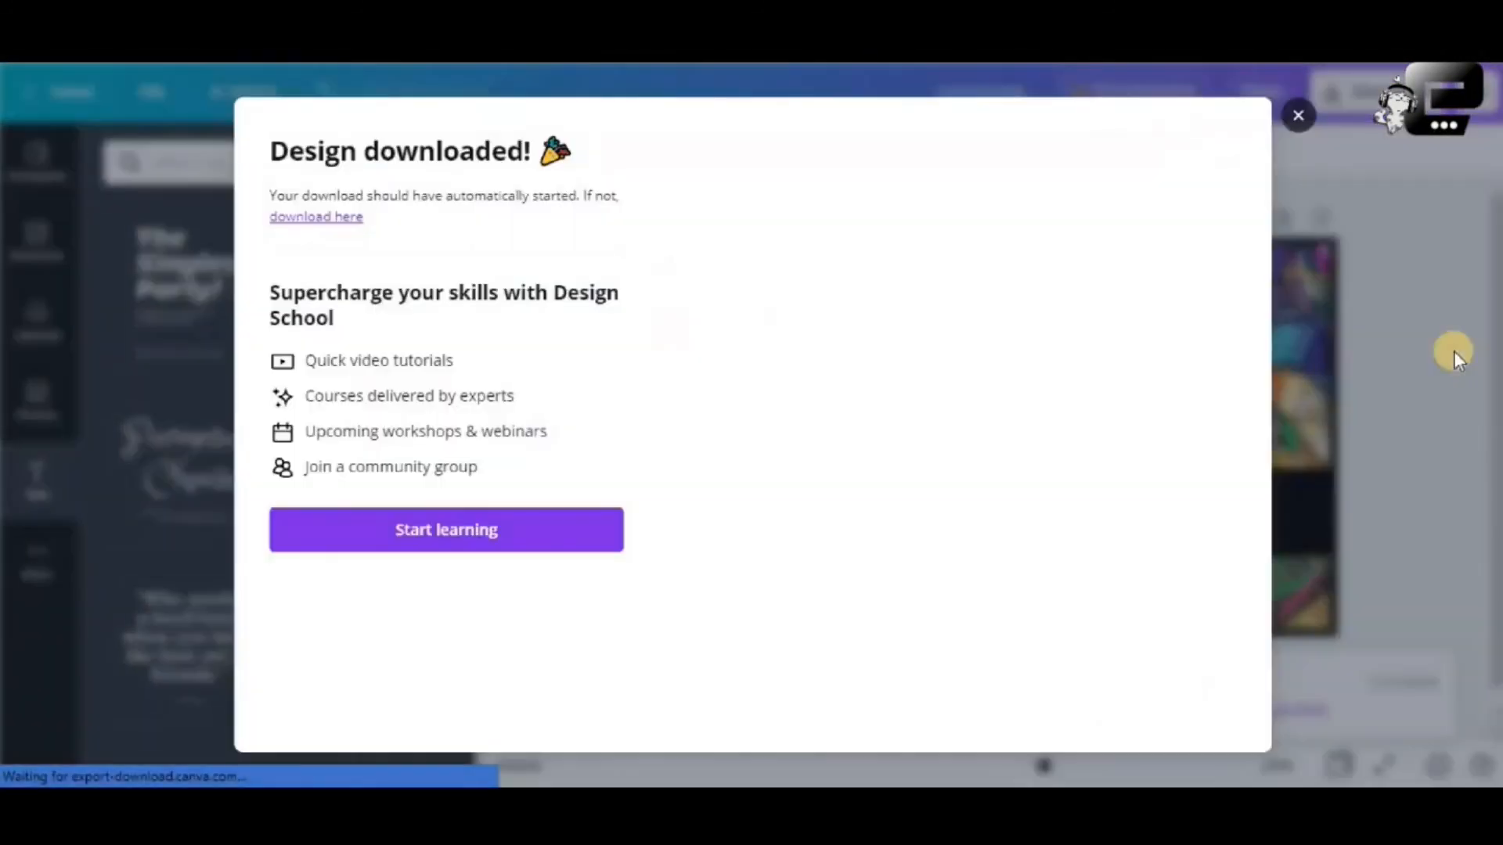
pyautogui.click(1296, 116)
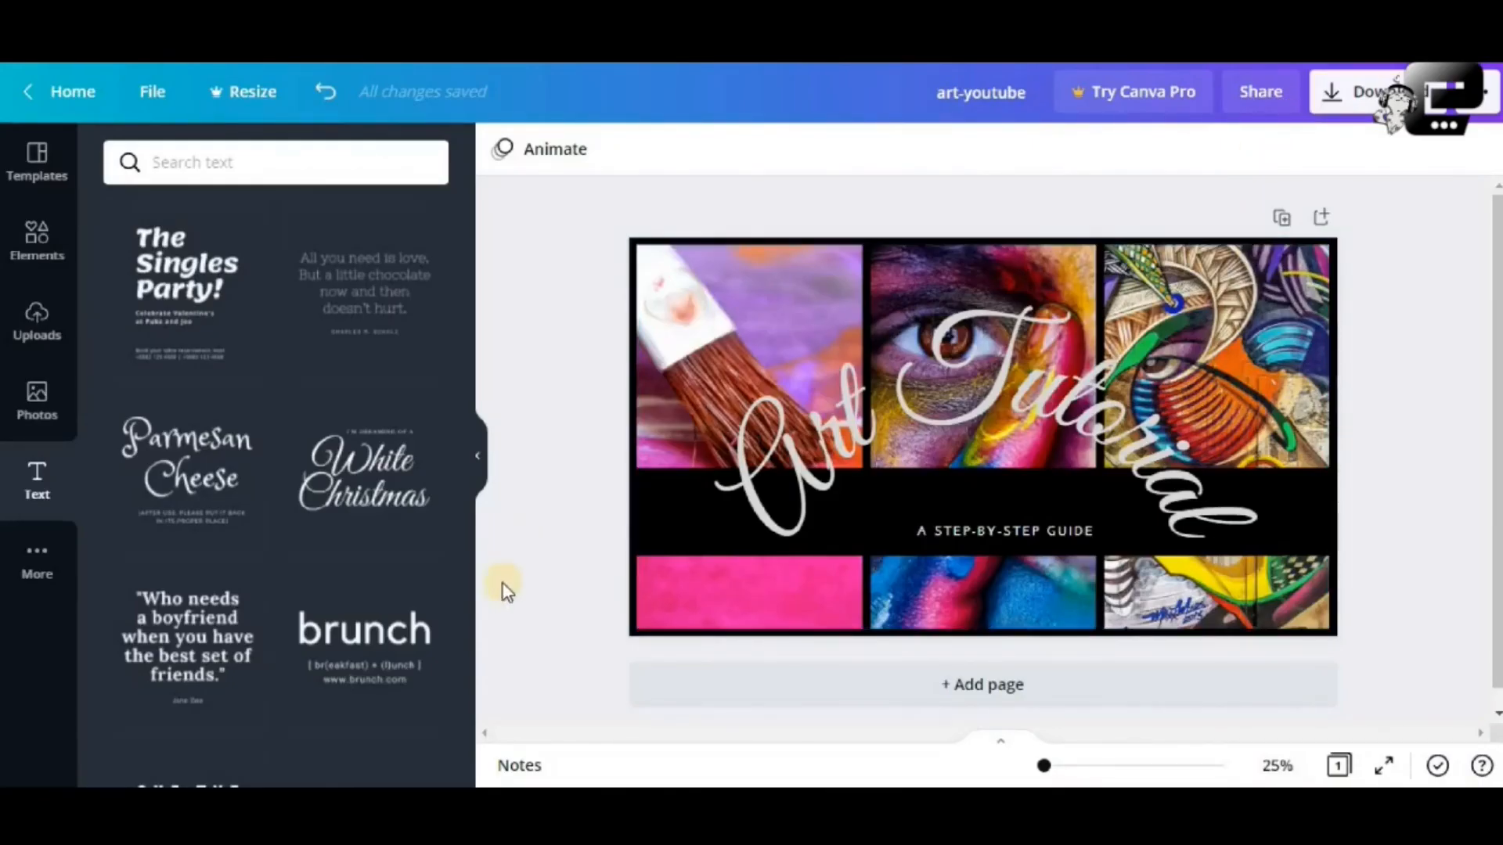
# Open the downloaded art-youtube.png from the browser's download bar
pyautogui.moveTo(402, 806)
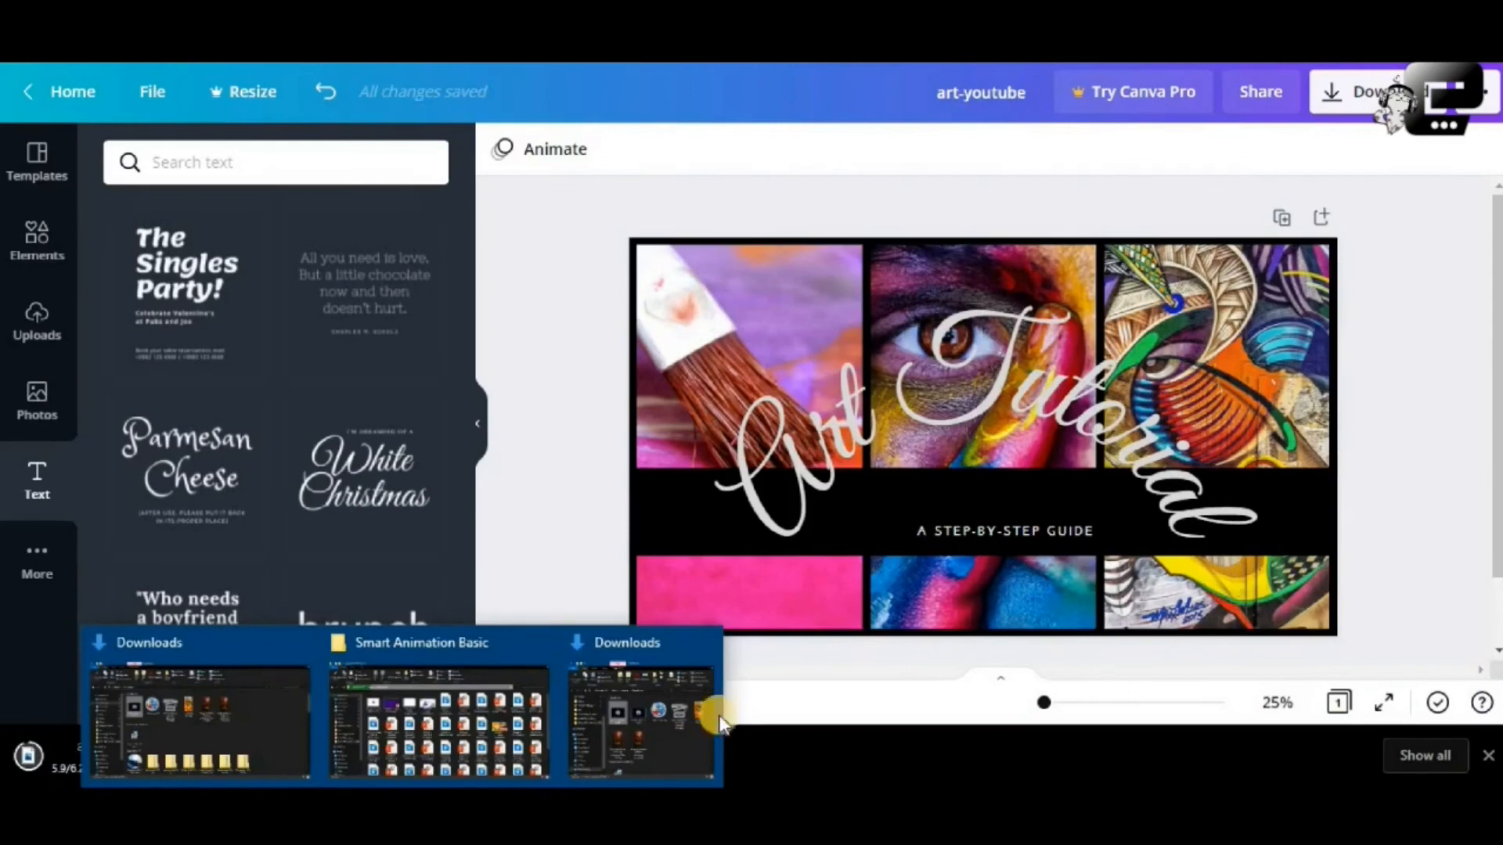
pyautogui.click(587, 470)
pyautogui.click(210, 753)
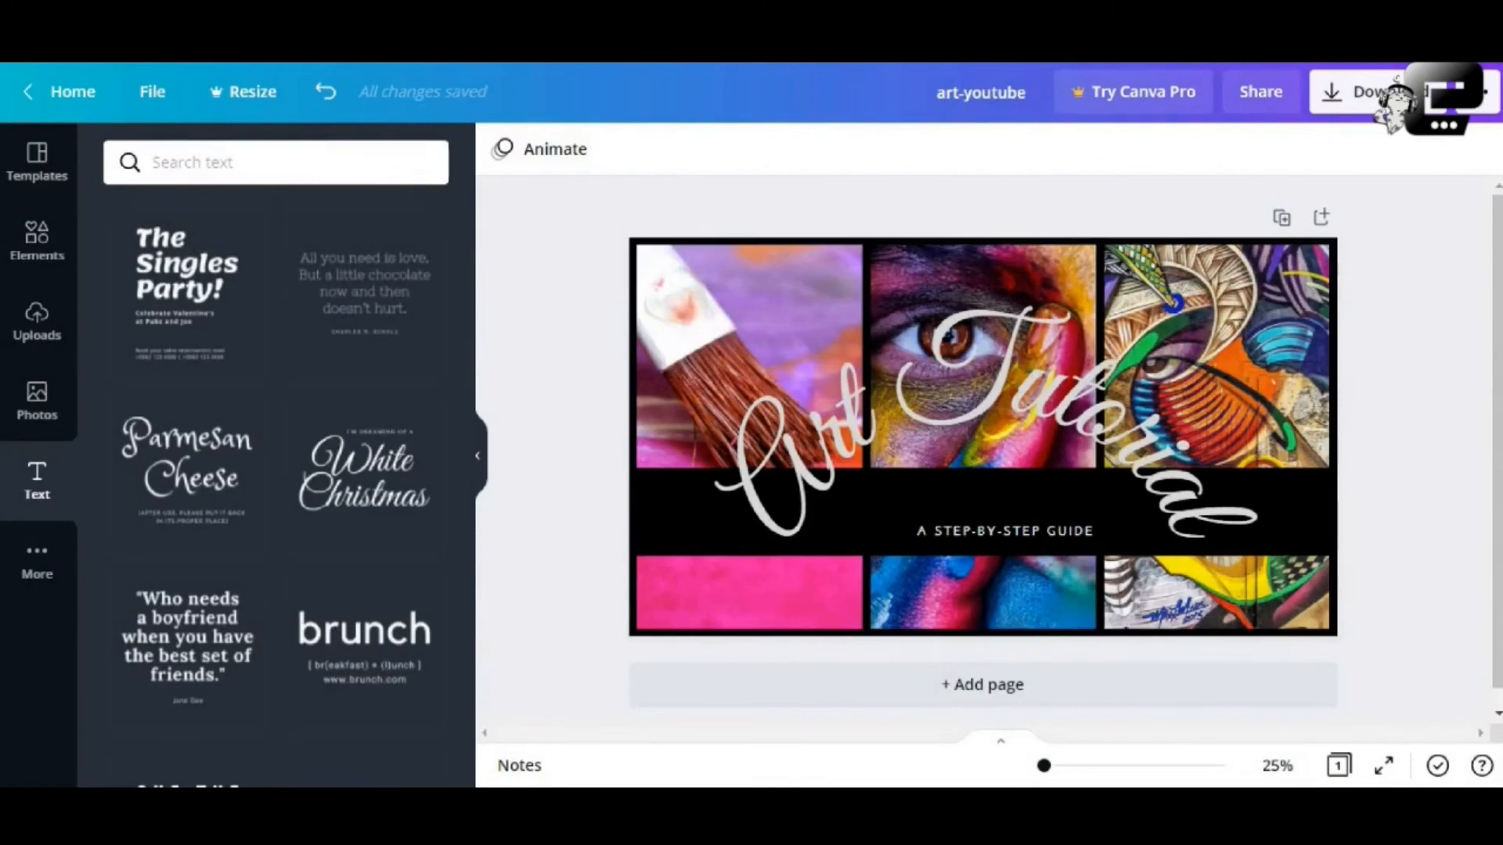
pyautogui.moveTo(403, 787)
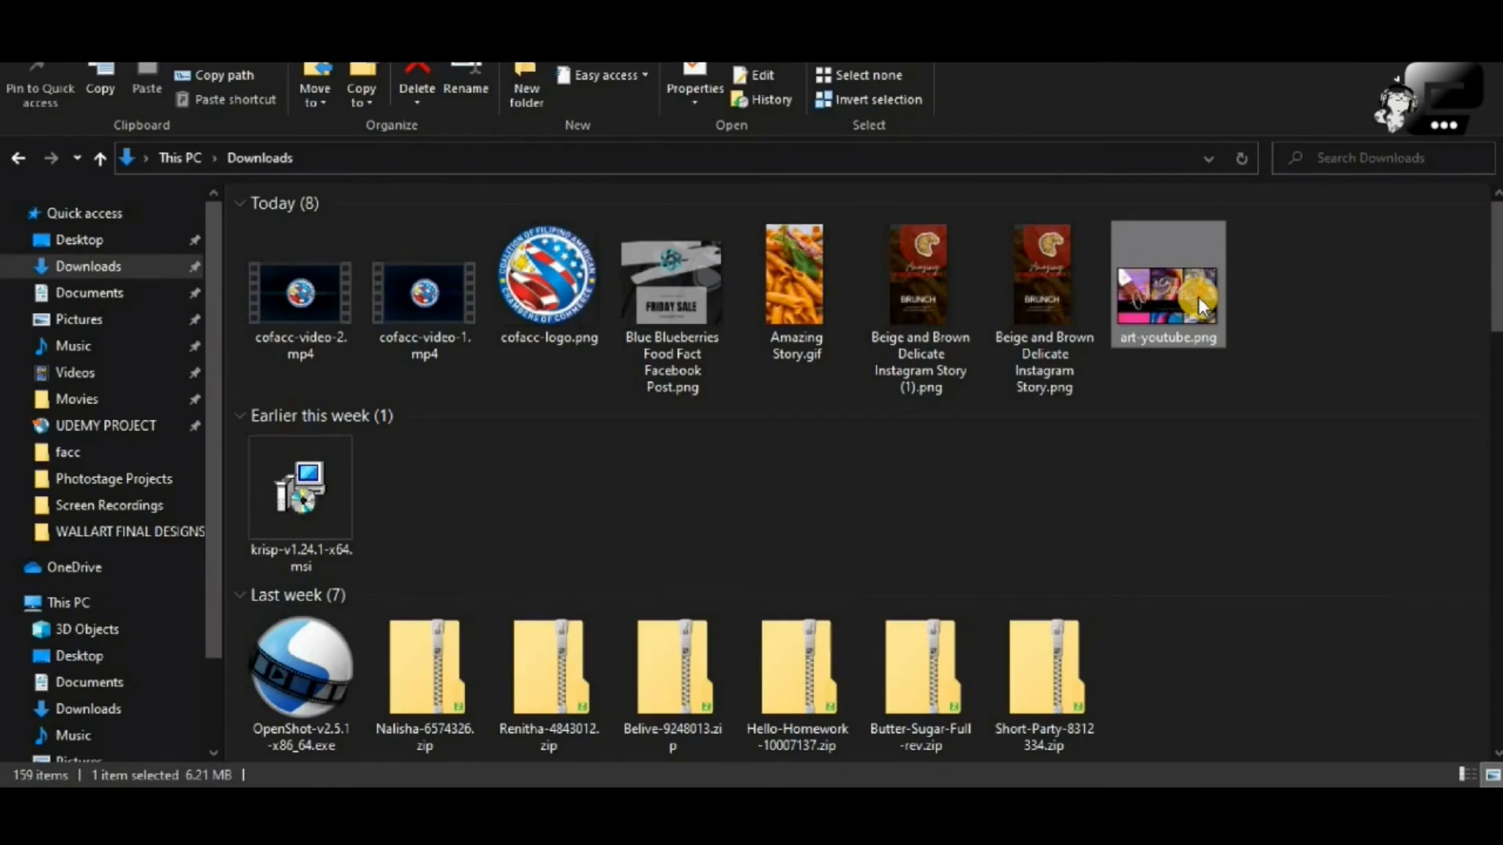
# Check art-youtube.png's details in Downloads: 2560 x 1440 PNG, 6.21 MB
pyautogui.moveTo(1193, 302)
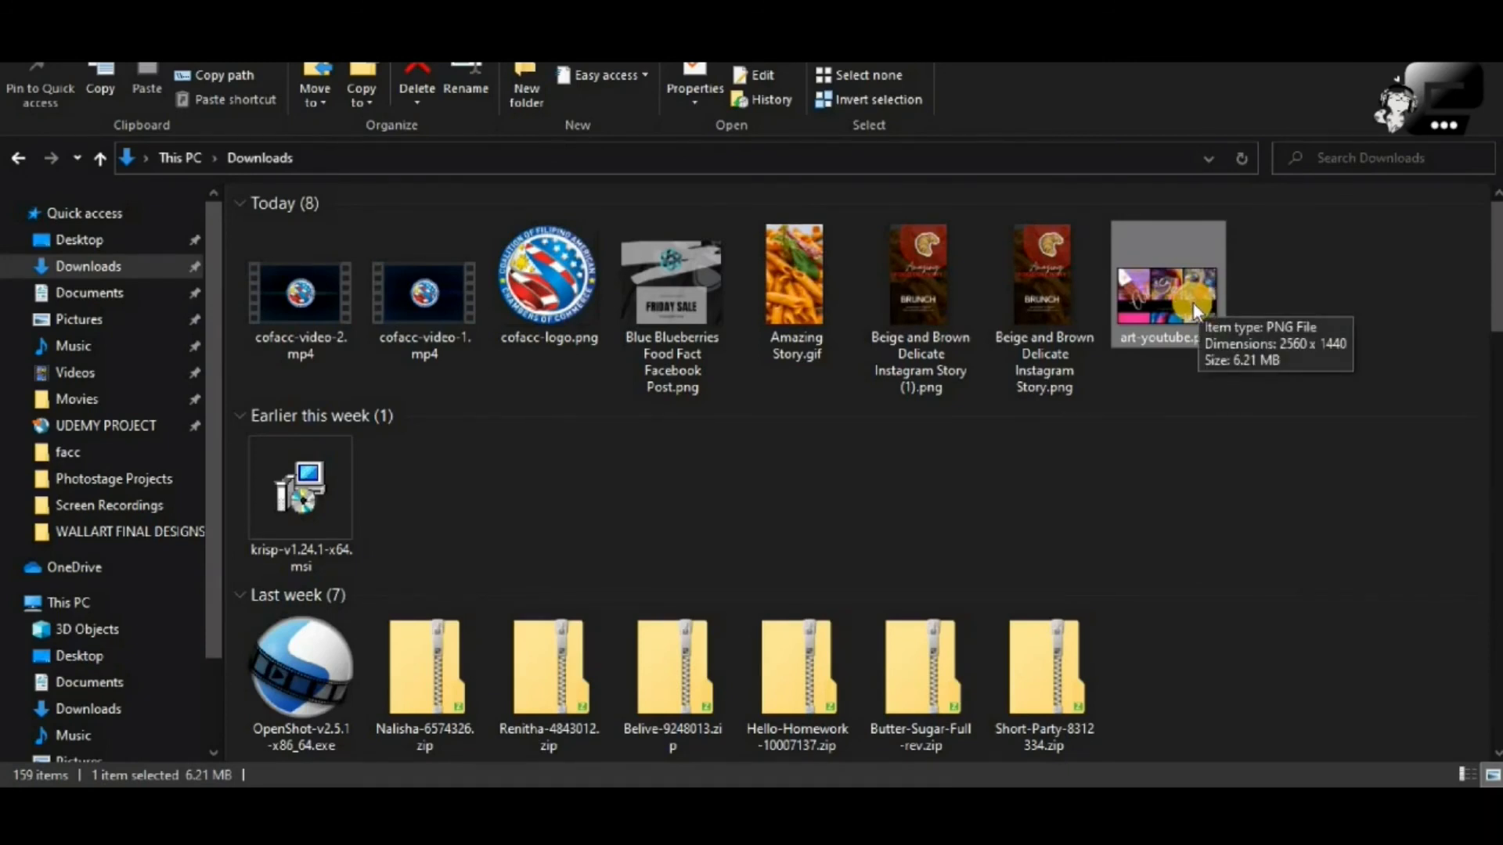